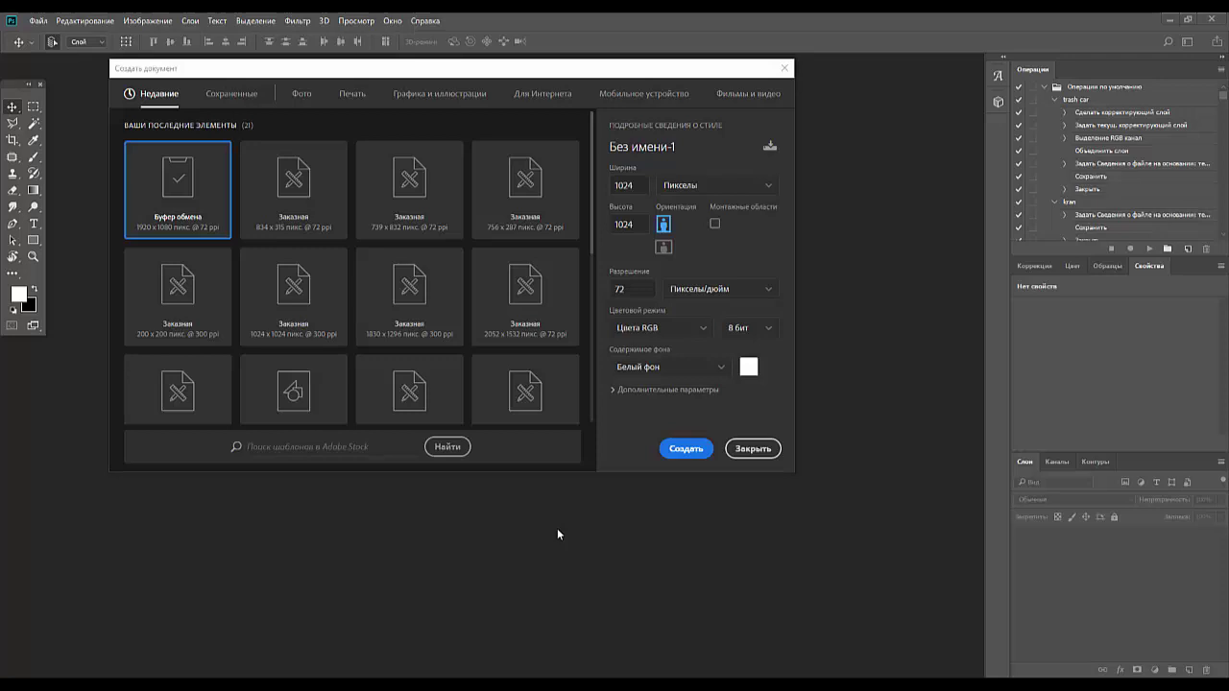
# - Create a new 1024 × 1024 px, 72 ppi document with a white background
pyautogui.click(687, 451)
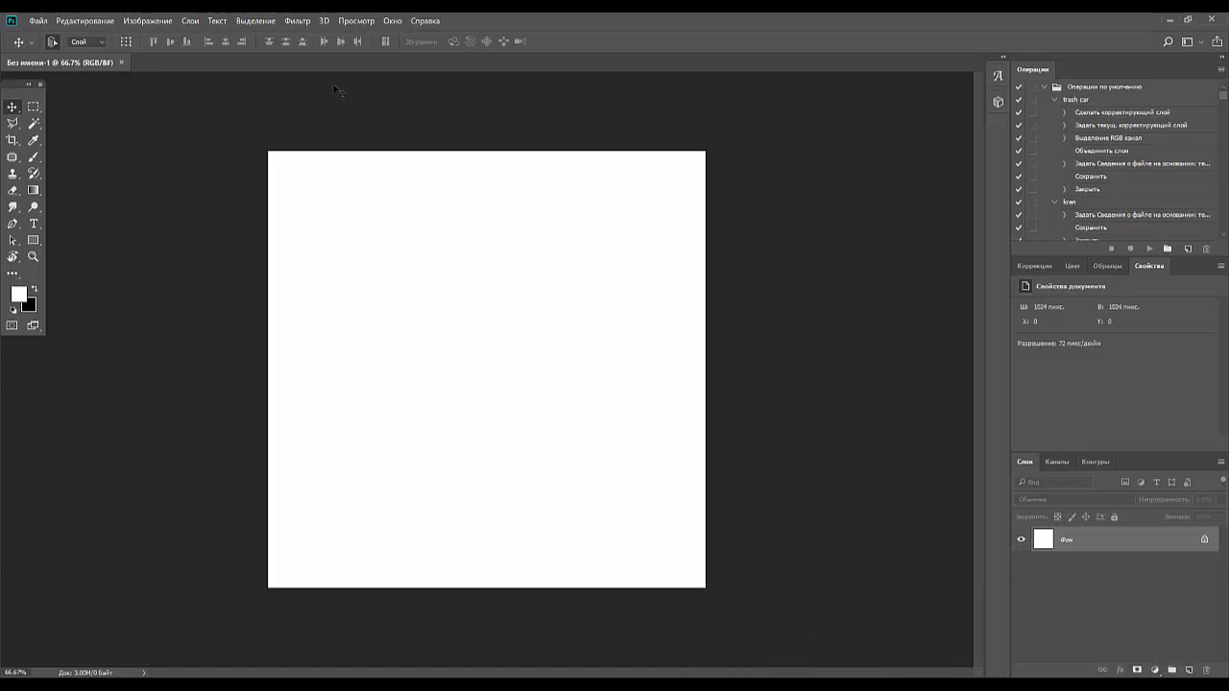
# - Set the Rectangular Marquee to a fixed 256 × 256 px size and place a square selection
pyautogui.click(33, 107)
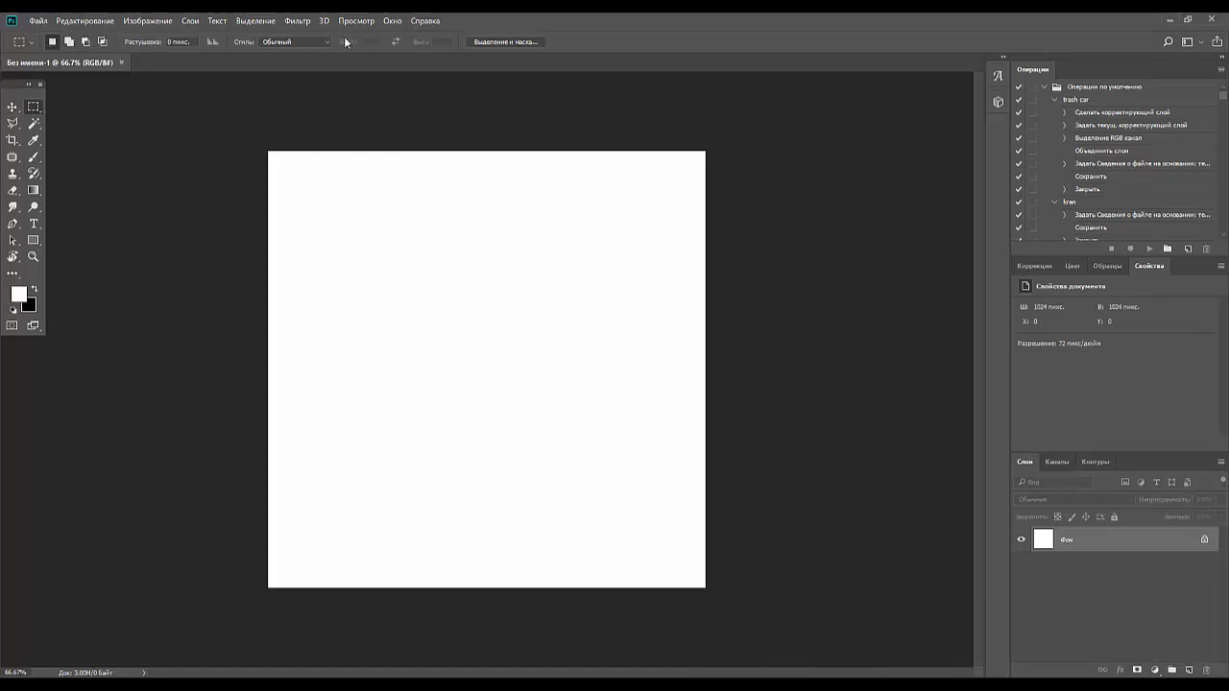
pyautogui.click(314, 42)
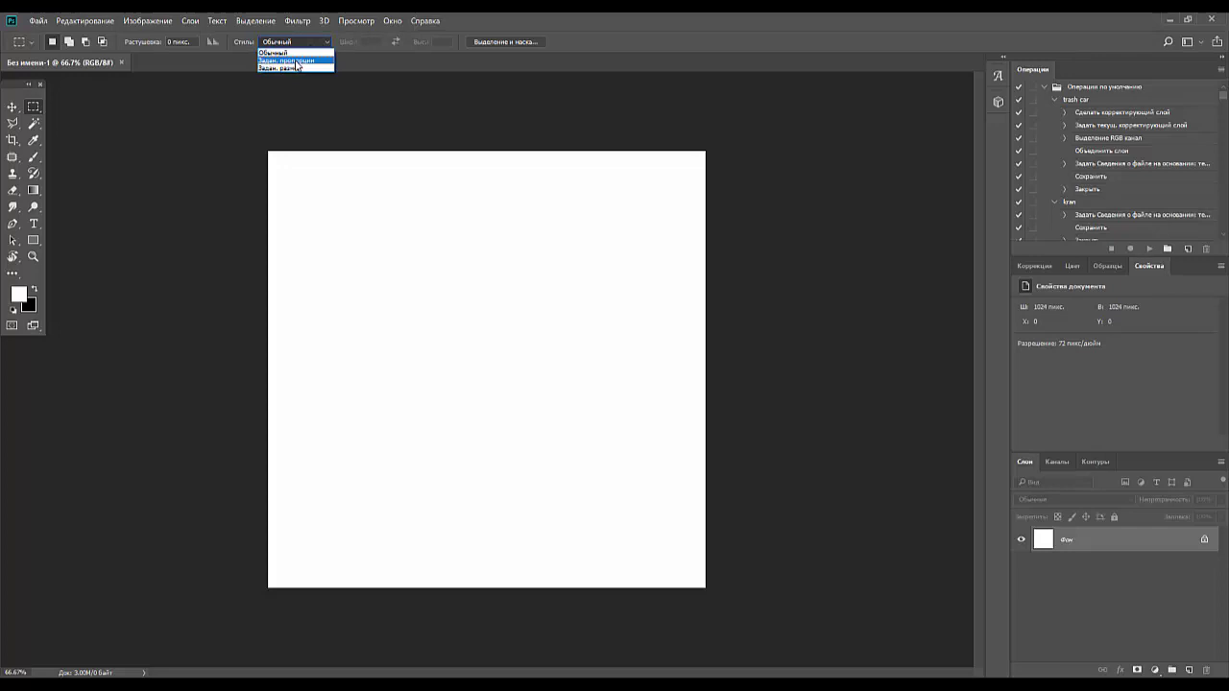
pyautogui.click(291, 67)
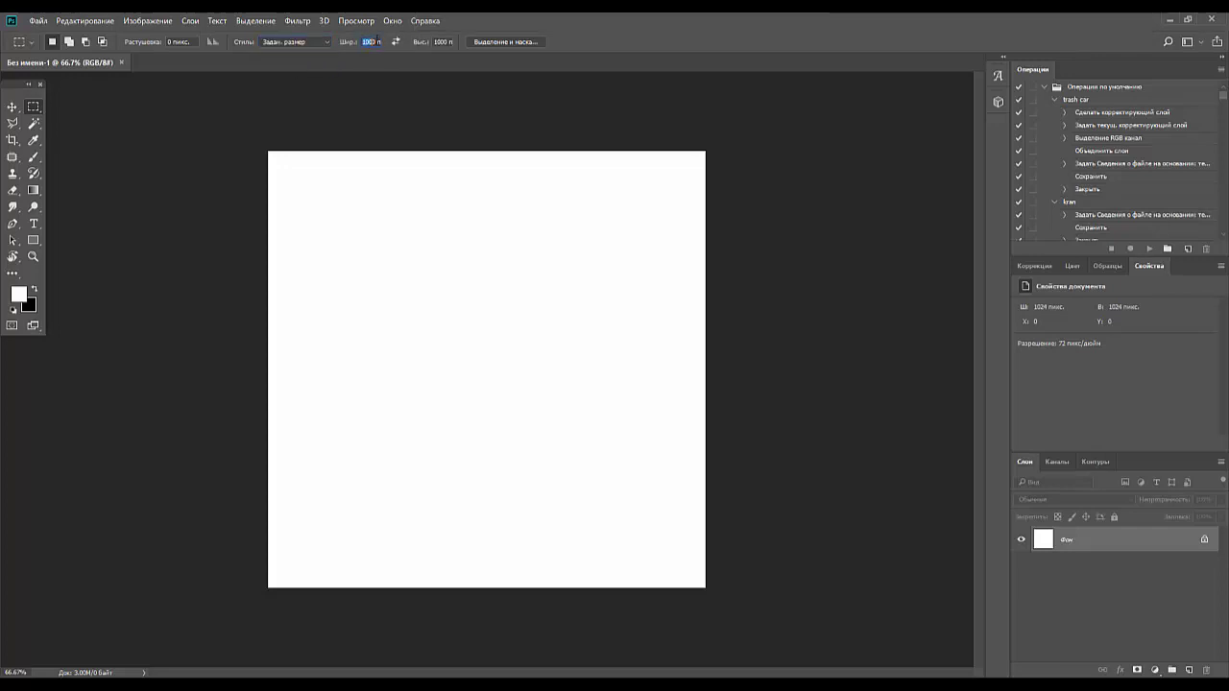
pyautogui.moveTo(367, 42); pyautogui.dragTo(392, 43)
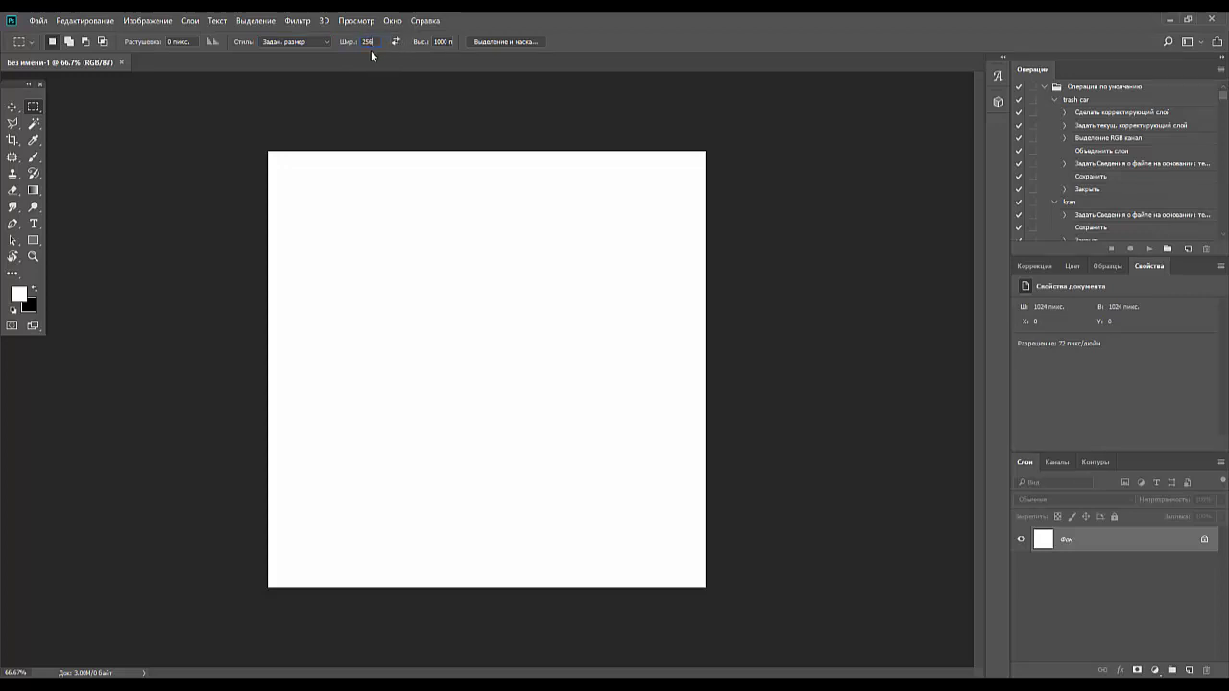
pyautogui.moveTo(434, 42); pyautogui.dragTo(464, 43)
pyautogui.write('2')
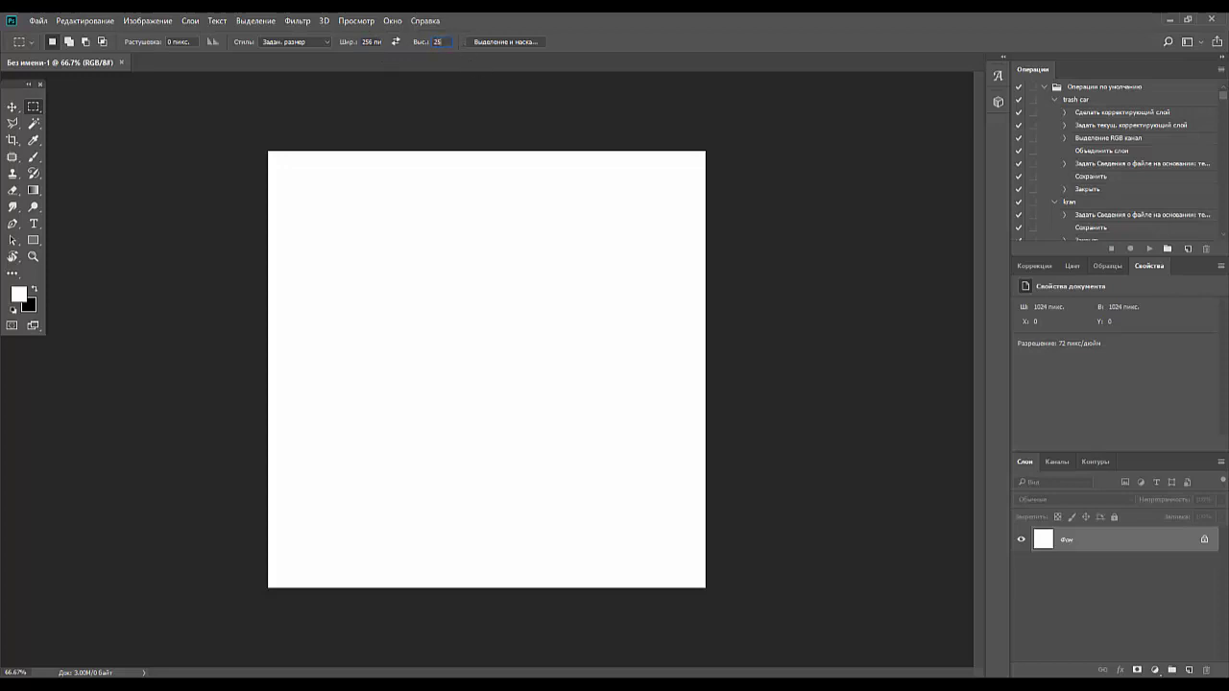
pyautogui.write('56')
pyautogui.moveTo(393, 167); pyautogui.dragTo(268, 151)
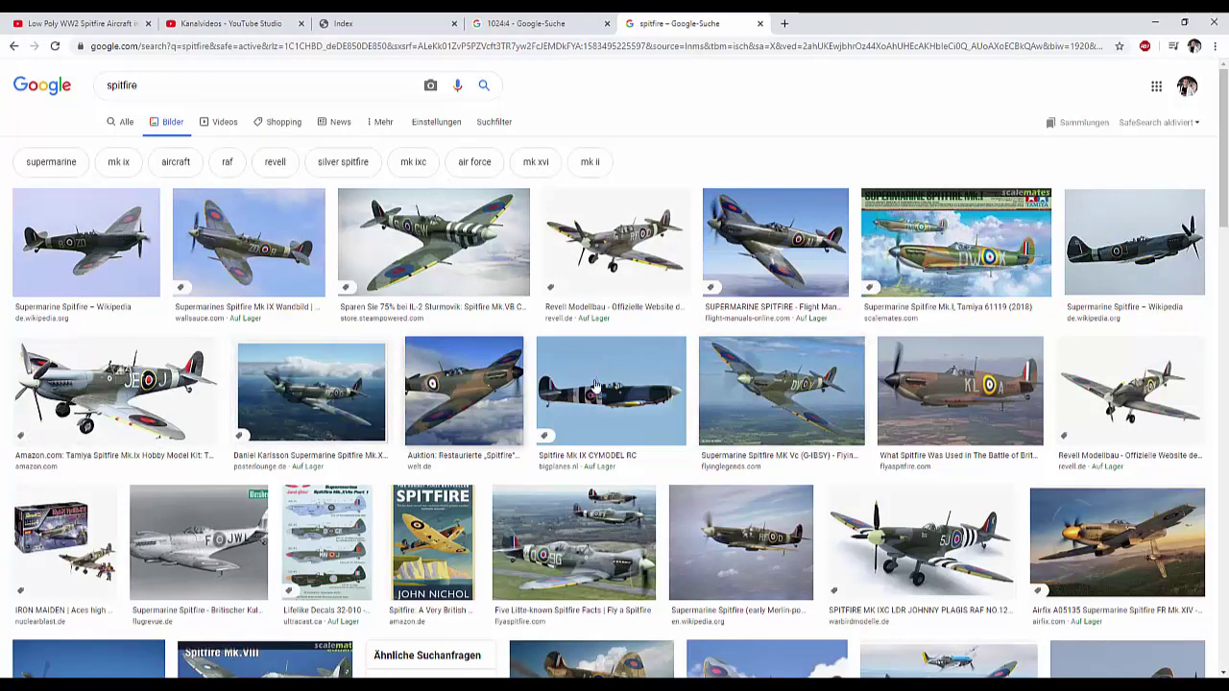
# - Preview the Supermarine Spitfire MK Vc photo in the Google Images results, then go back to Photoshop
pyautogui.click(779, 263)
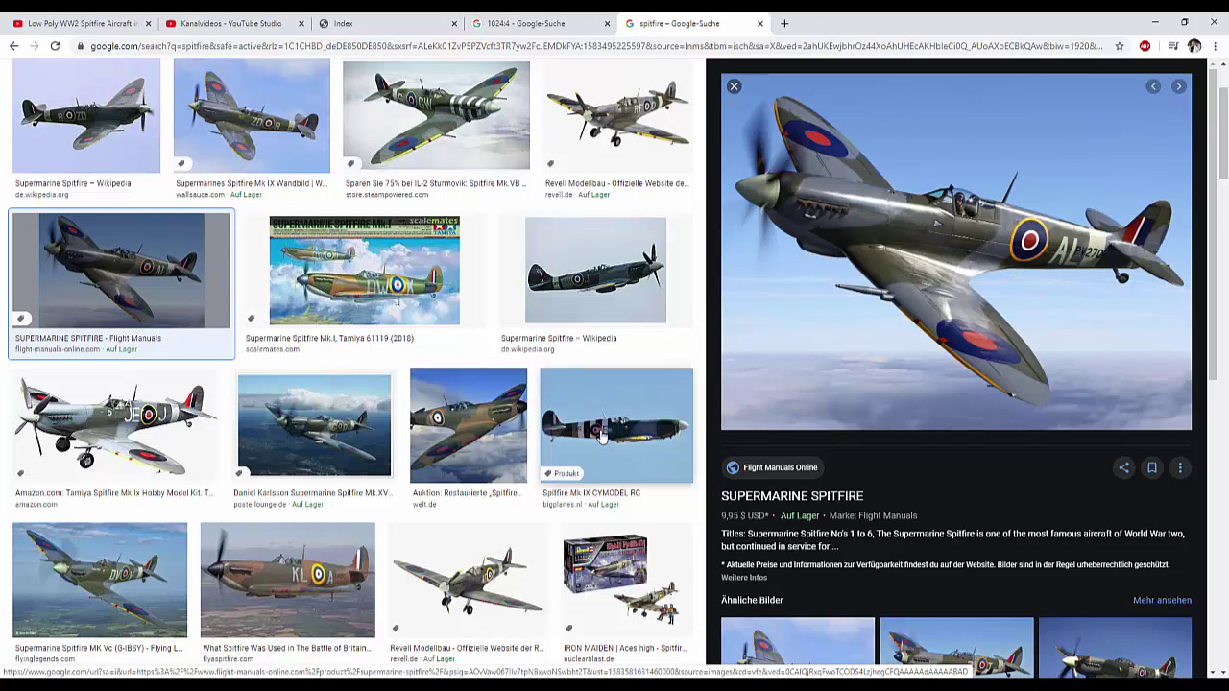
pyautogui.click(86, 587)
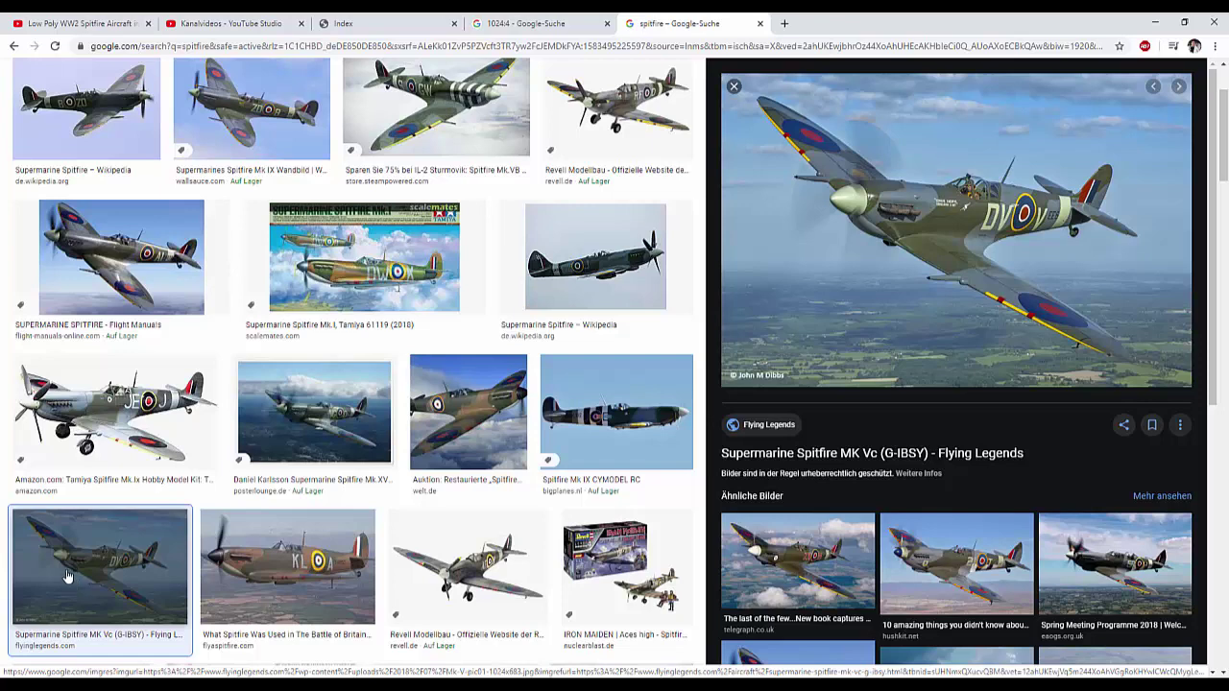
pyautogui.moveTo(24, 641); pyautogui.dragTo(307, 672)
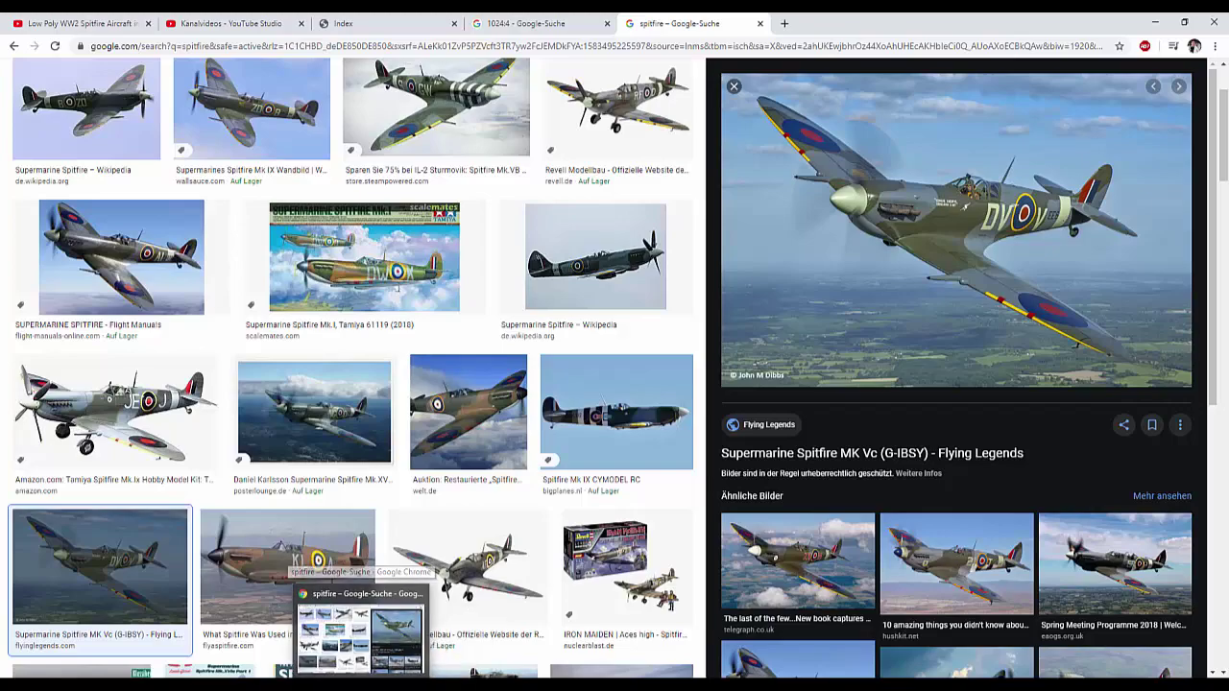
pyautogui.click(338, 684)
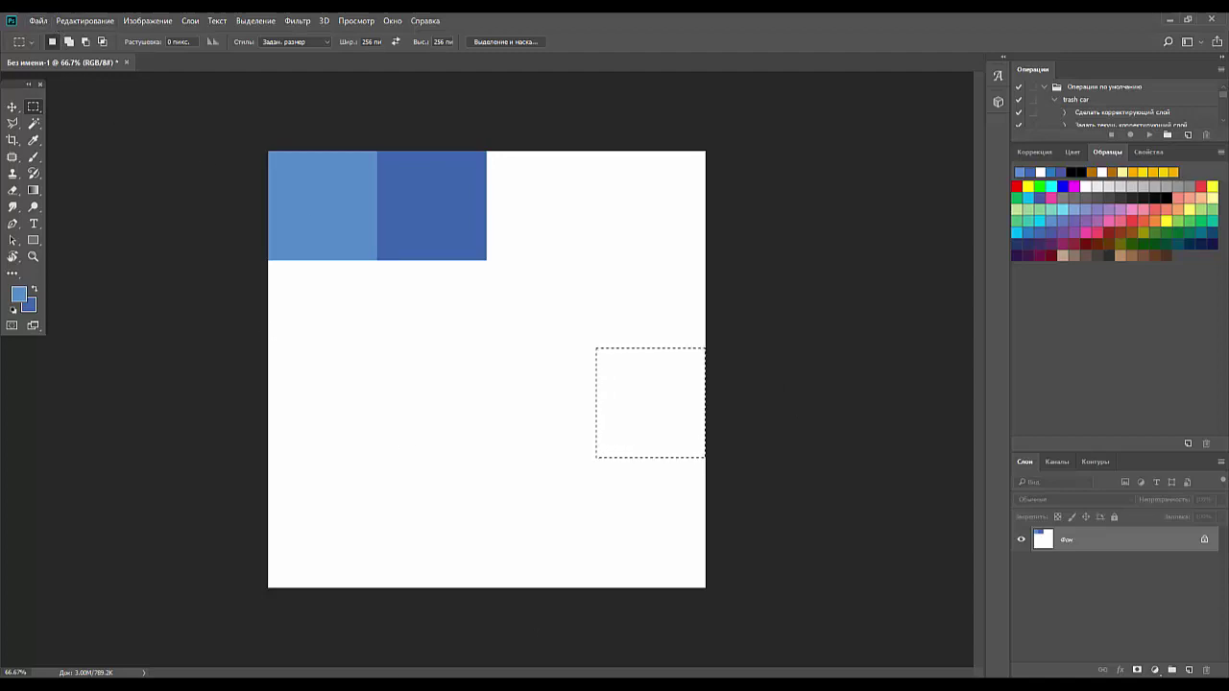
# - Deselect the current selection in Photoshop with Ctrl+D
pyautogui.hotkey('ctrl', 'd')
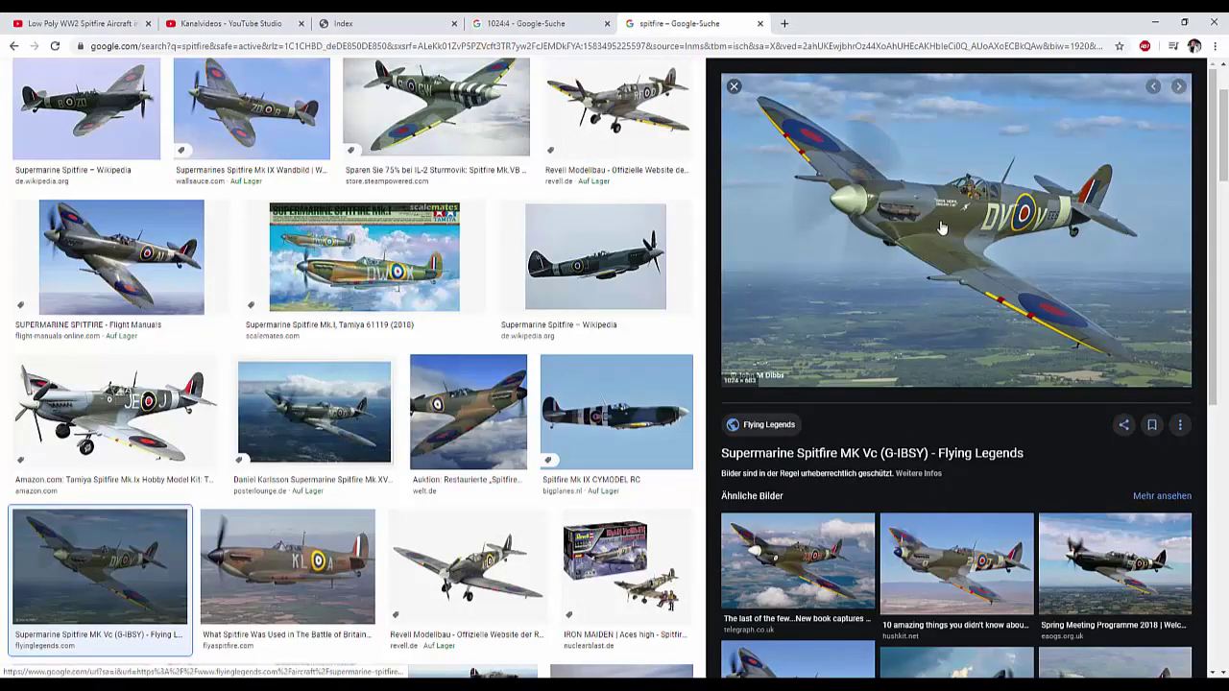
# - Copy the Spitfire MK Vc preview image to the clipboard with Bild kopieren
pyautogui.rightClick(940, 222)
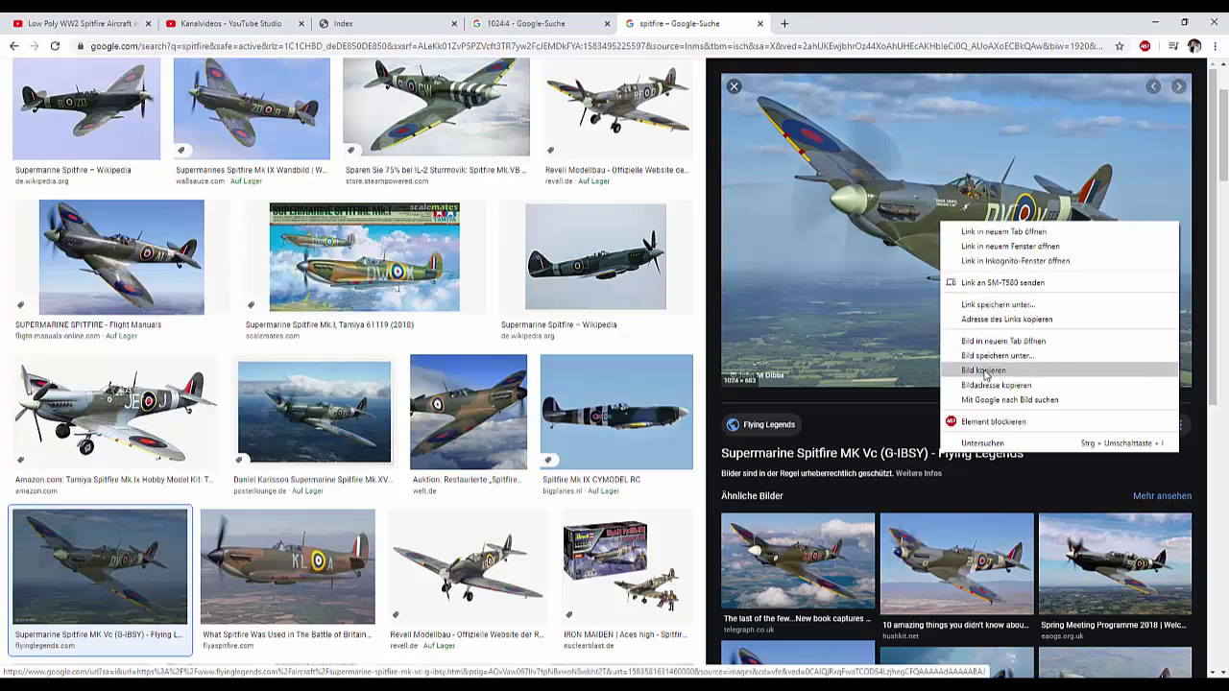
pyautogui.click(985, 357)
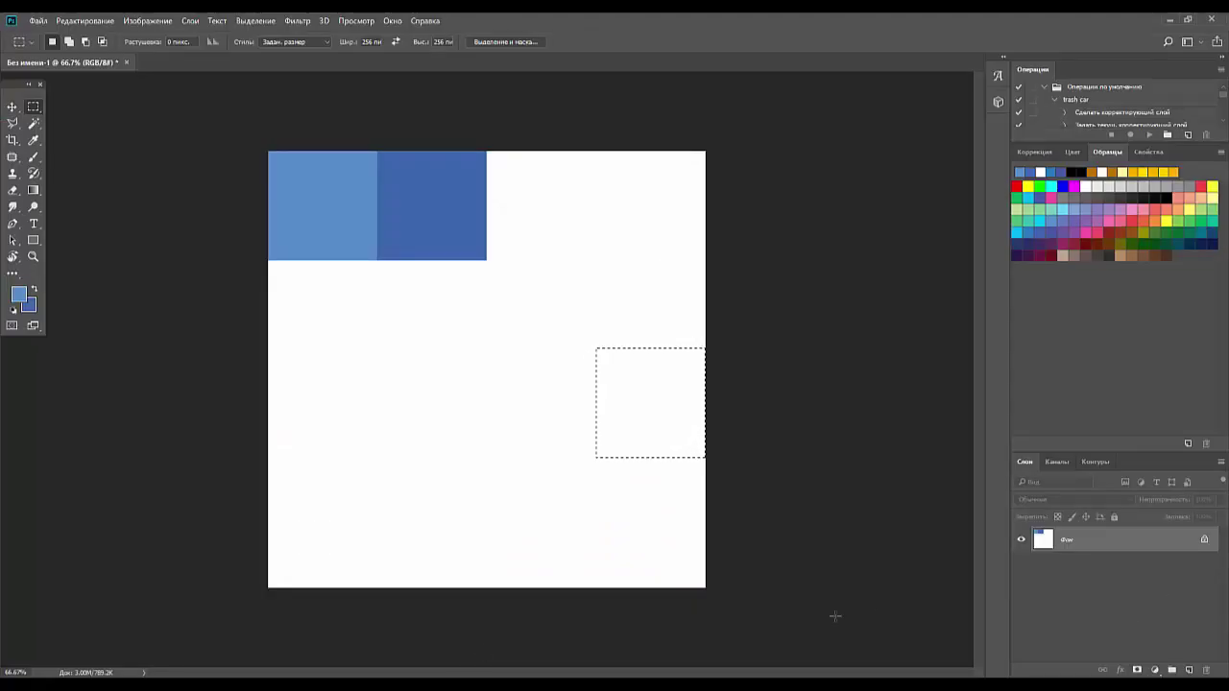
# - Paste the Spitfire photo as a new layer and scale it down to about 64%
pyautogui.hotkey('ctrl', 'v')
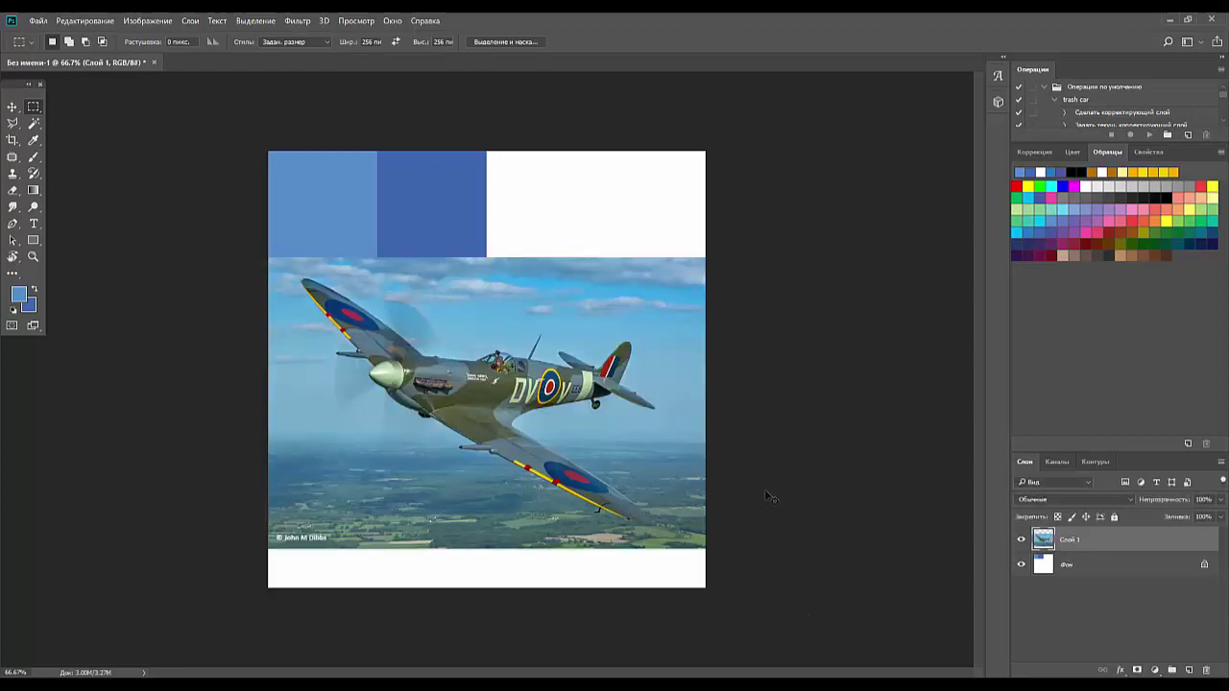
pyautogui.hotkey('ctrl', 't')
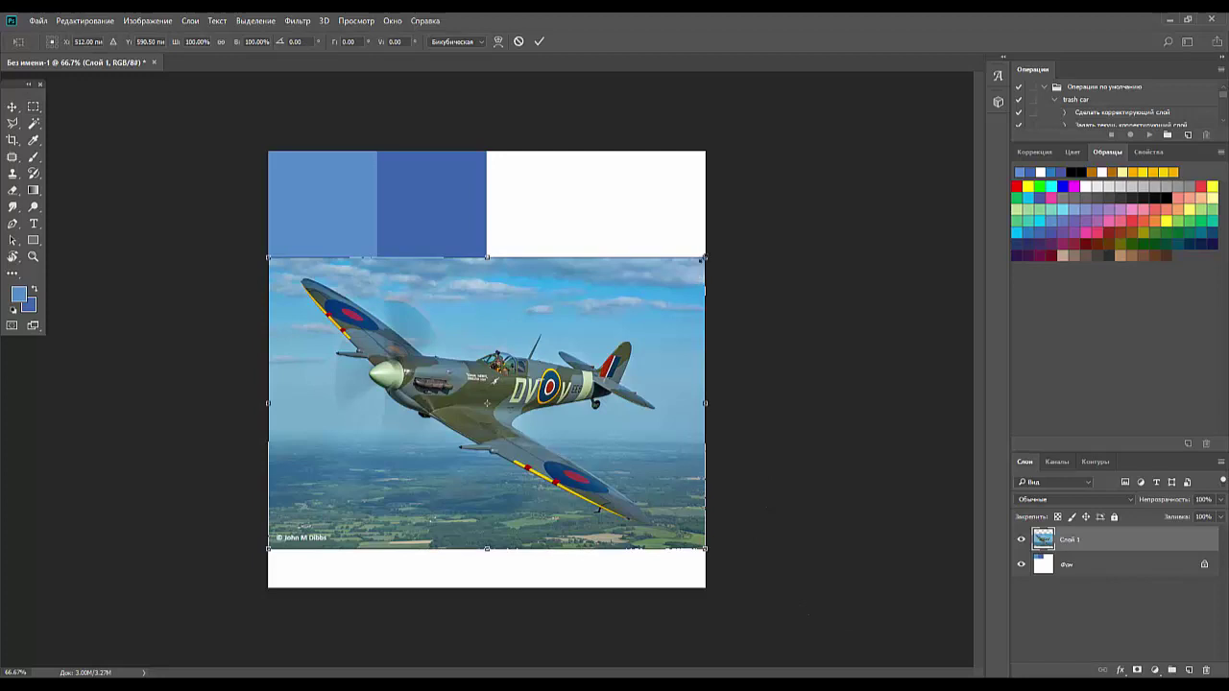
pyautogui.moveTo(684, 271); pyautogui.dragTo(550, 363)
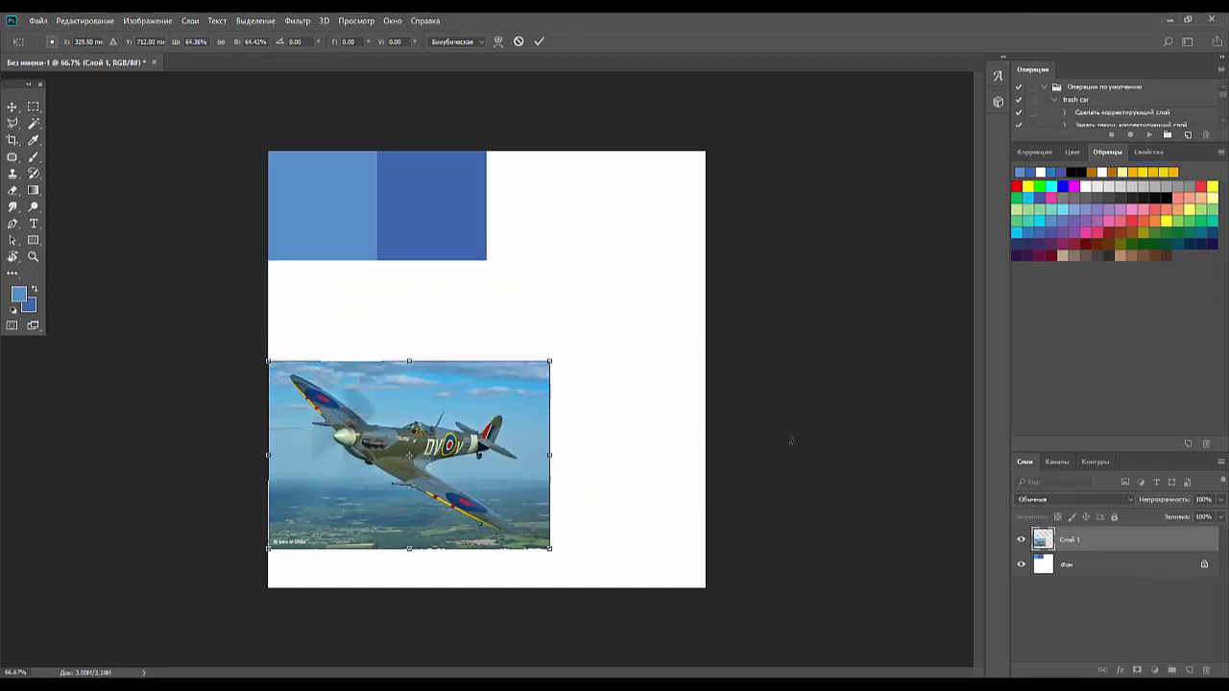
pyautogui.press('Return')
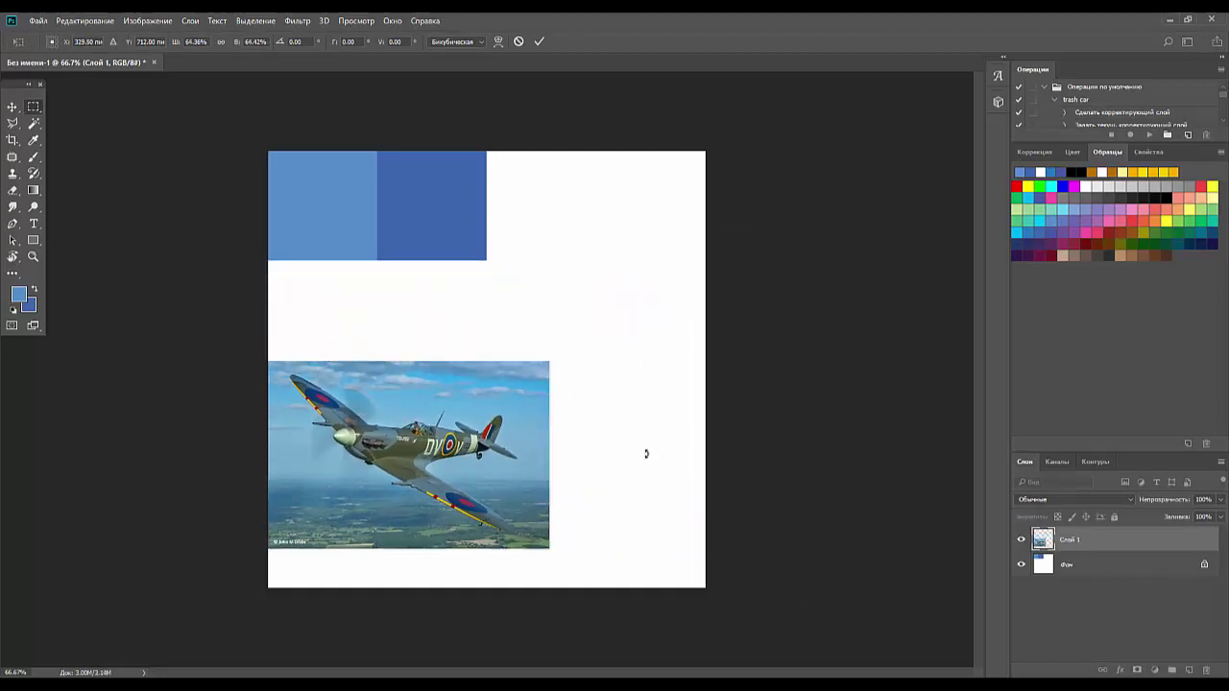
pyautogui.press('m')
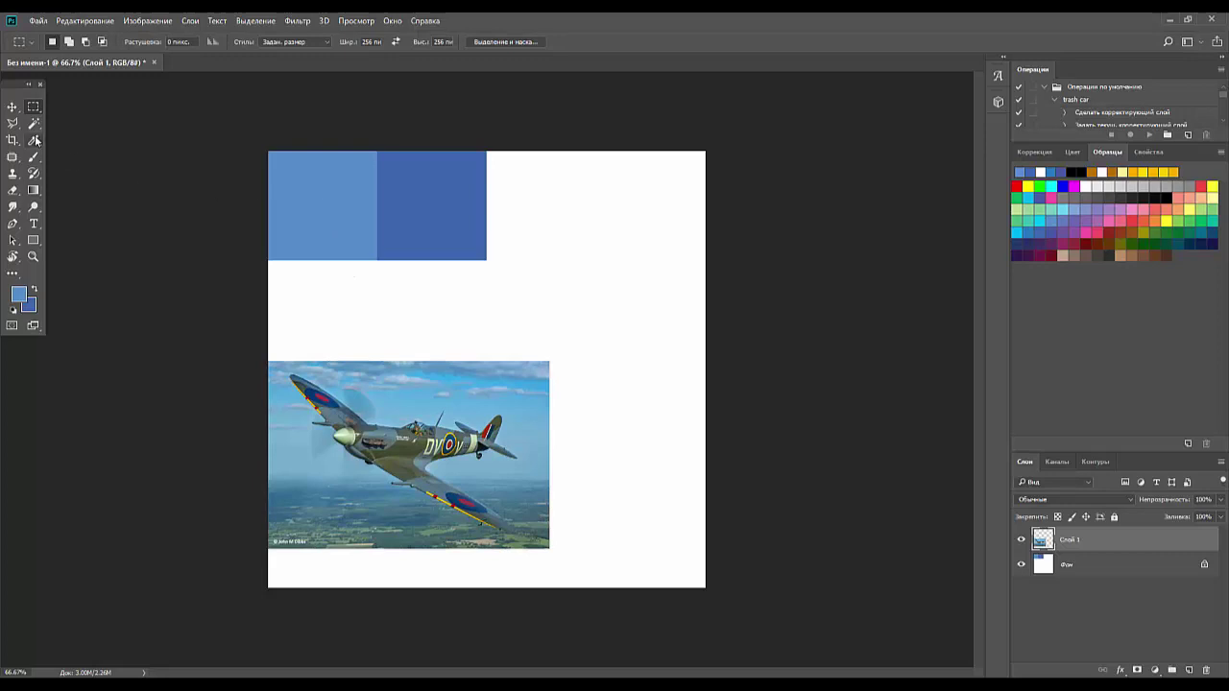
# - Activate the background layer and place a 256 px square selection at the canvas's top-left corner
pyautogui.click(33, 126)
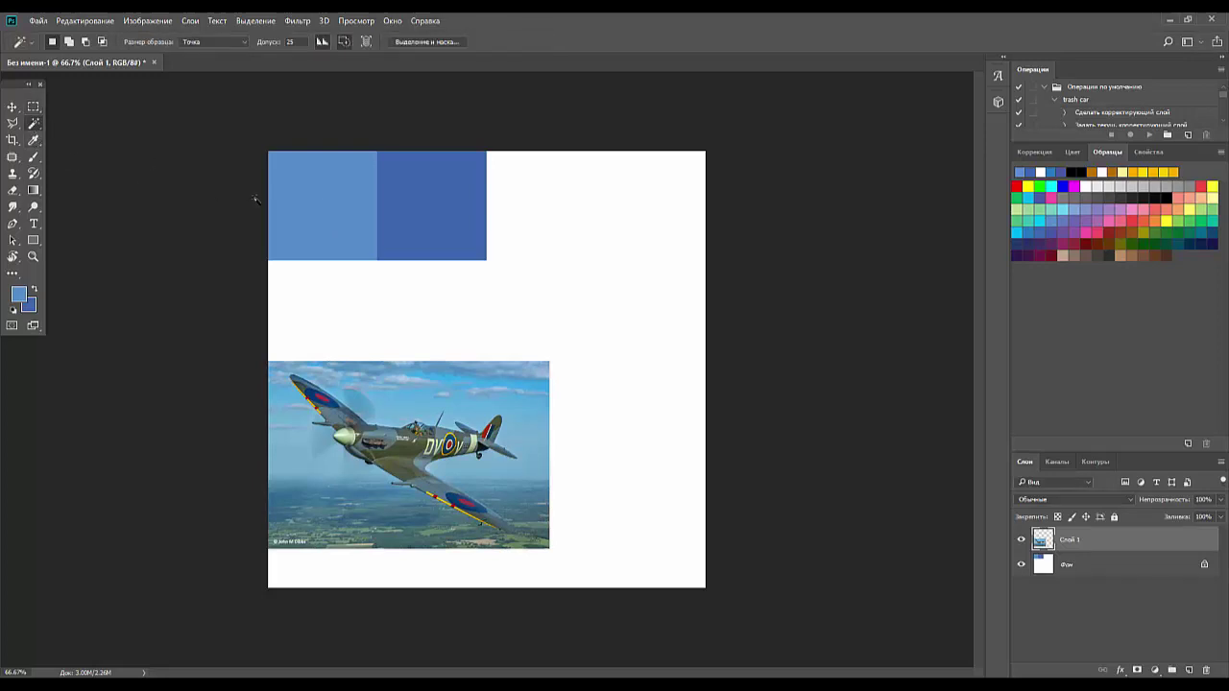
pyautogui.click(306, 214)
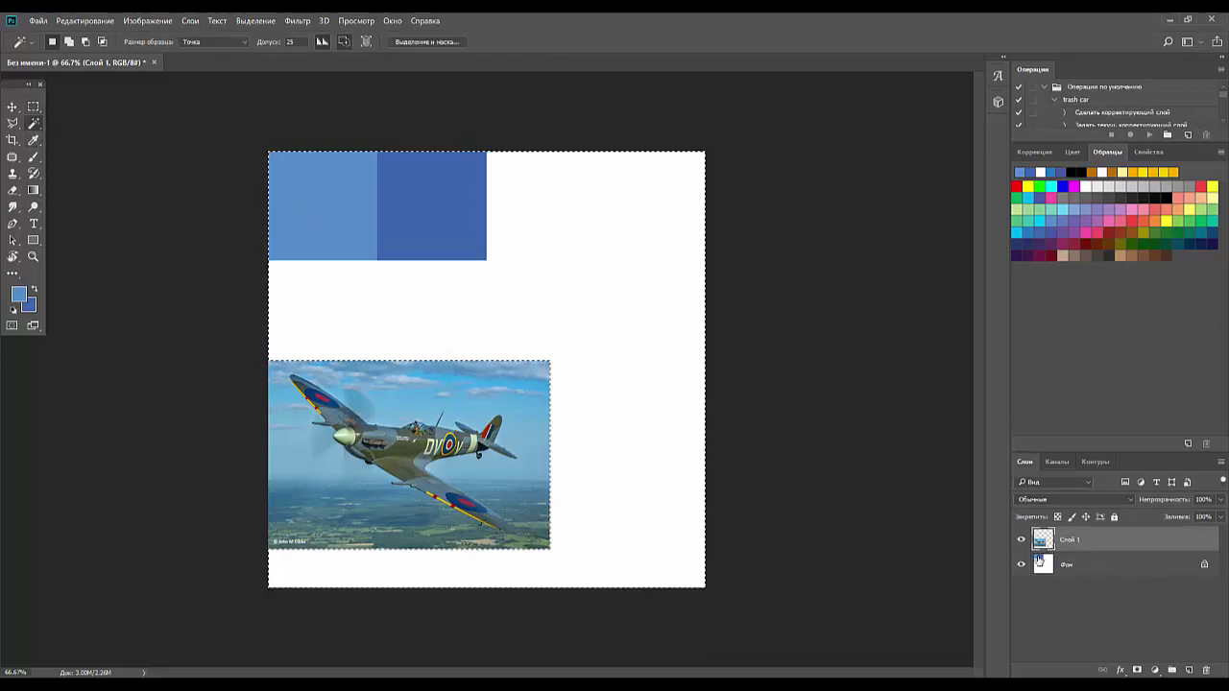
pyautogui.click(1037, 561)
pyautogui.click(33, 141)
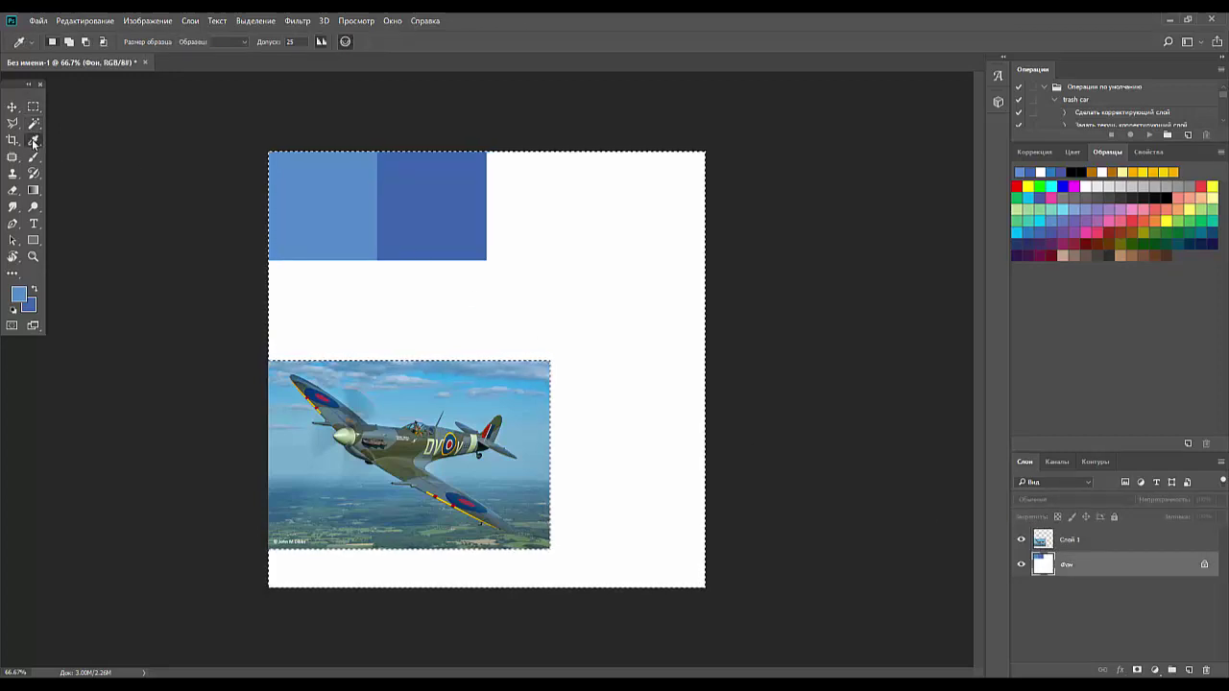
pyautogui.click(826, 241)
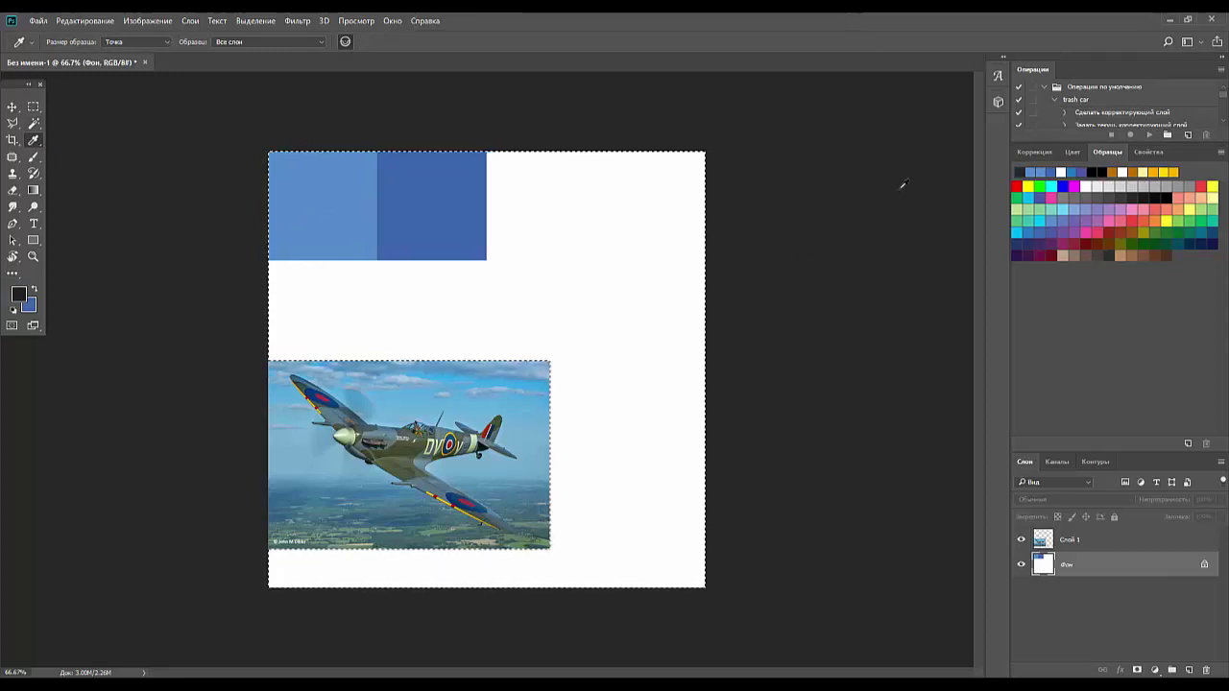
pyautogui.hotkey('ctrl', 'd')
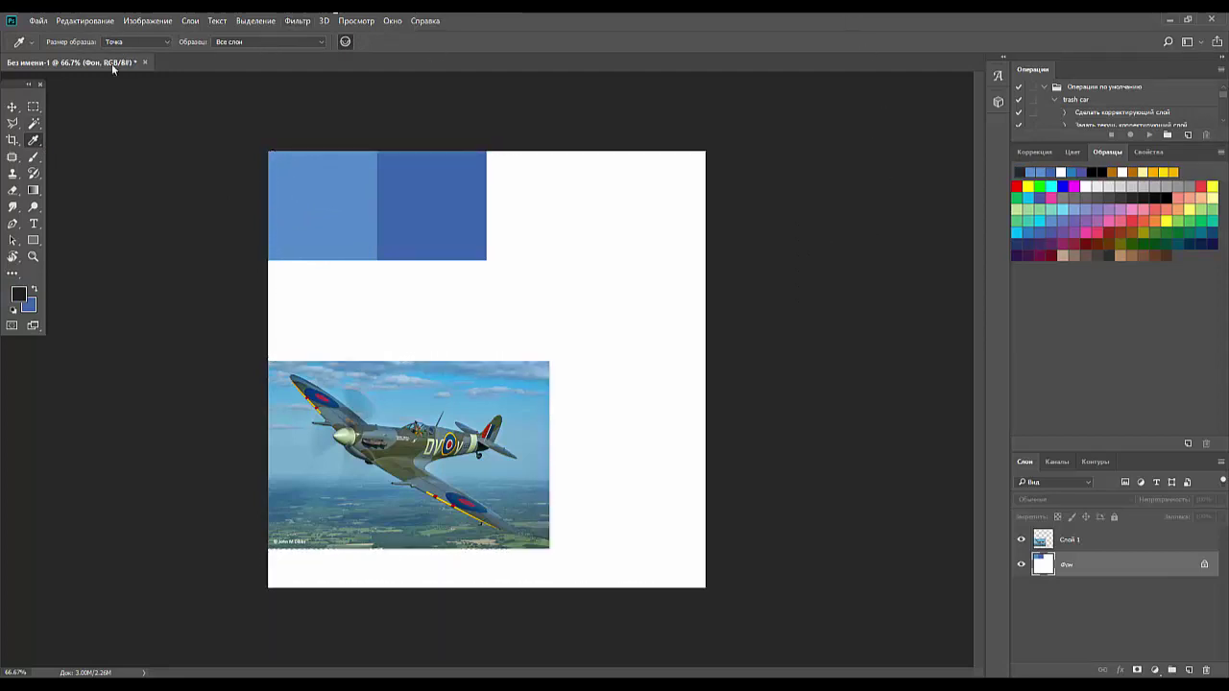
pyautogui.click(33, 106)
pyautogui.click(282, 169)
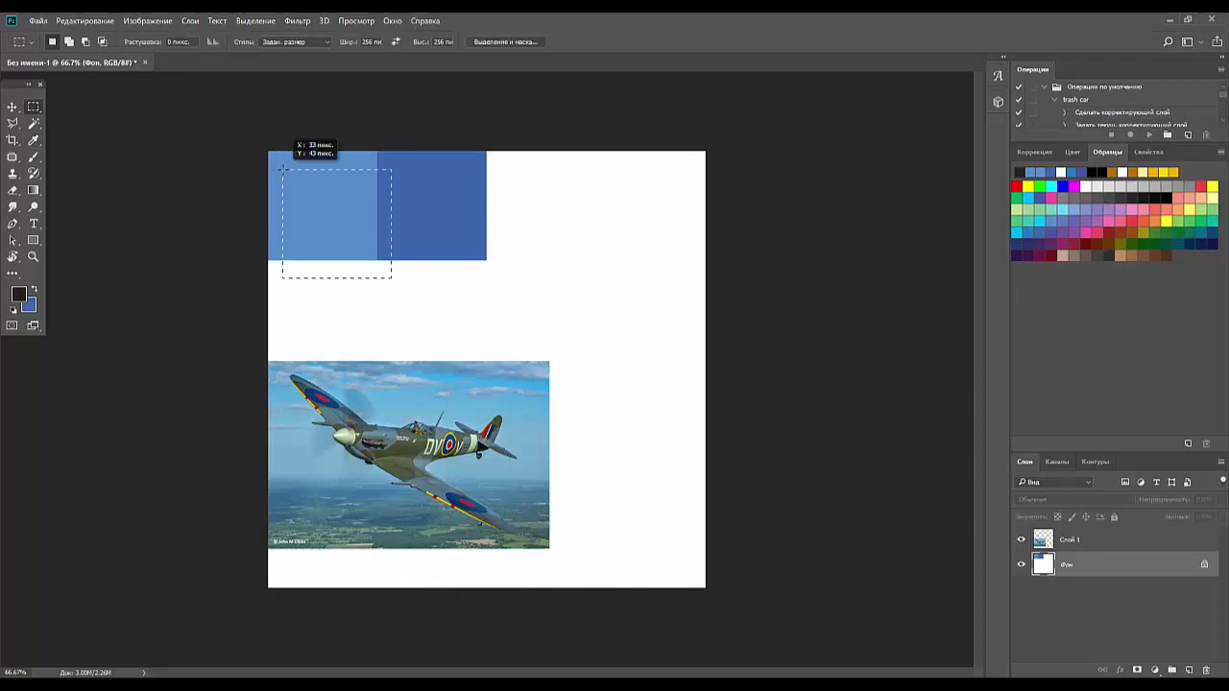
pyautogui.moveTo(283, 168); pyautogui.dragTo(269, 151)
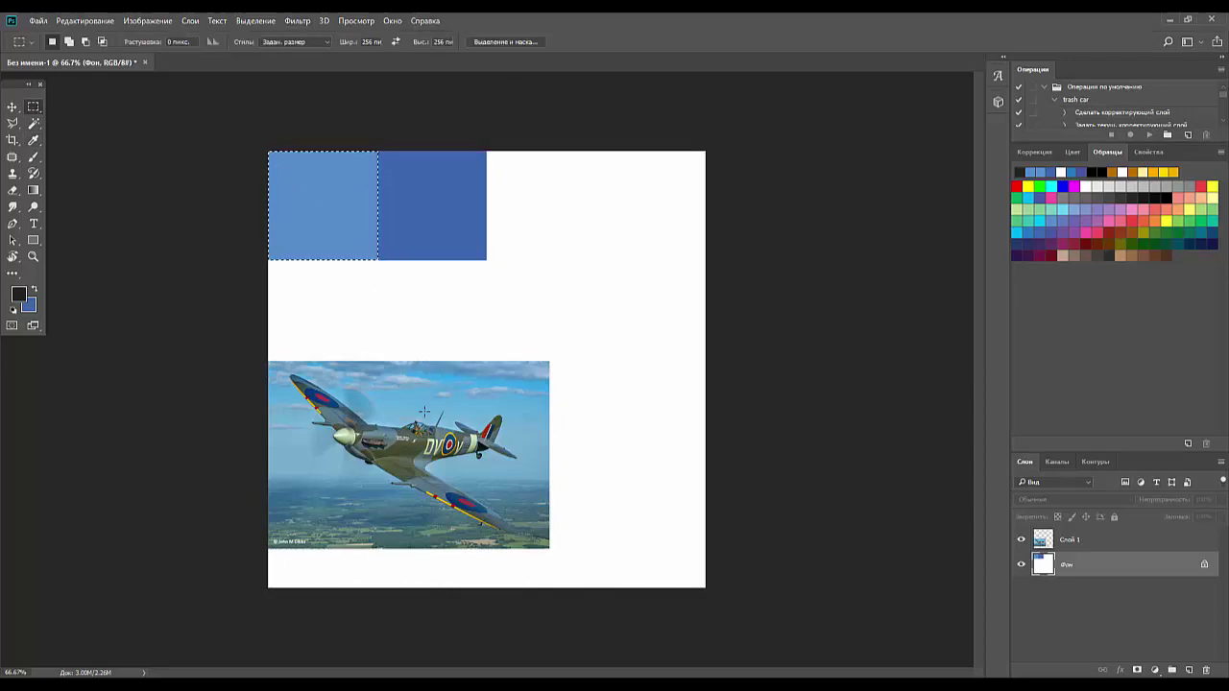
# - Sample the Spitfire's grey-green camouflage and fill the left palette square with it
pyautogui.click(34, 141)
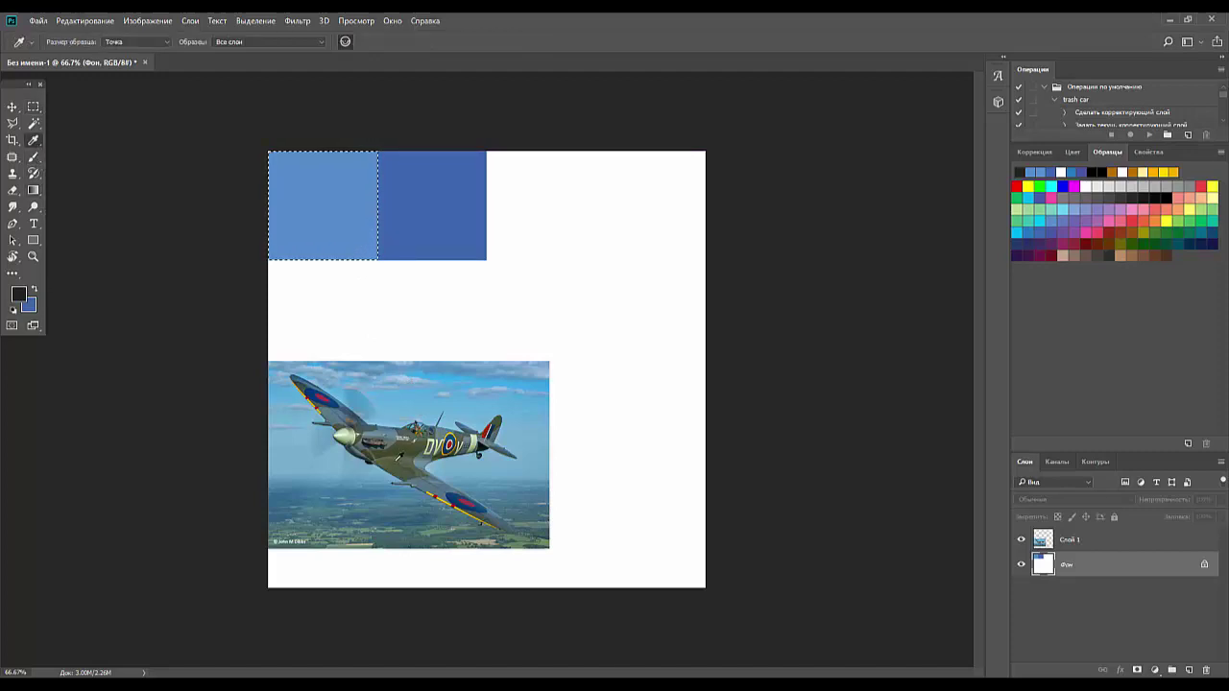
pyautogui.click(322, 206)
pyautogui.click(401, 448)
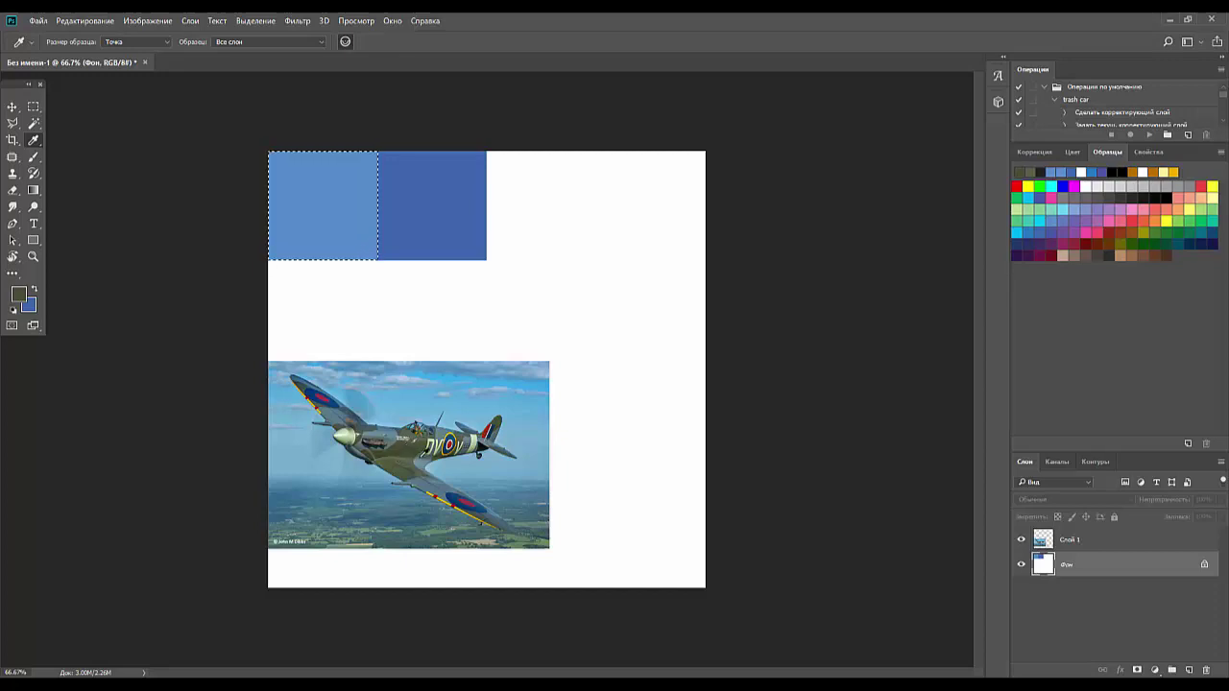
pyautogui.hotkey('ctrl', '+')
pyautogui.hotkey('ctrl', '+')
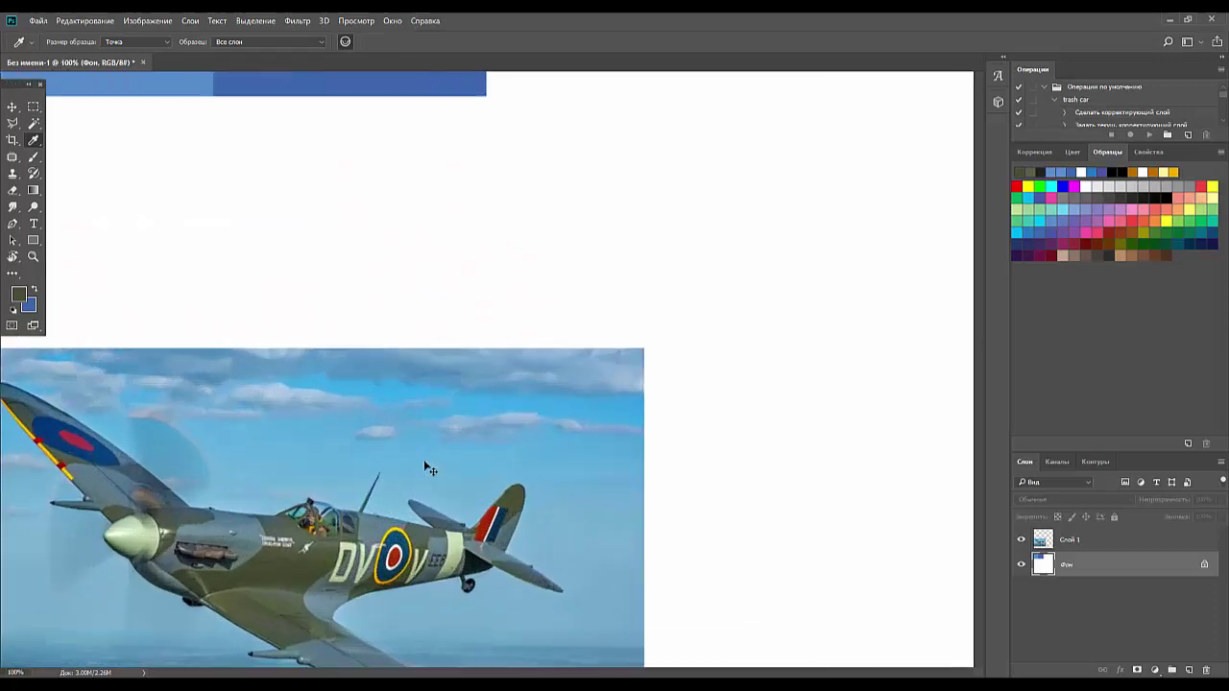
pyautogui.click(409, 565)
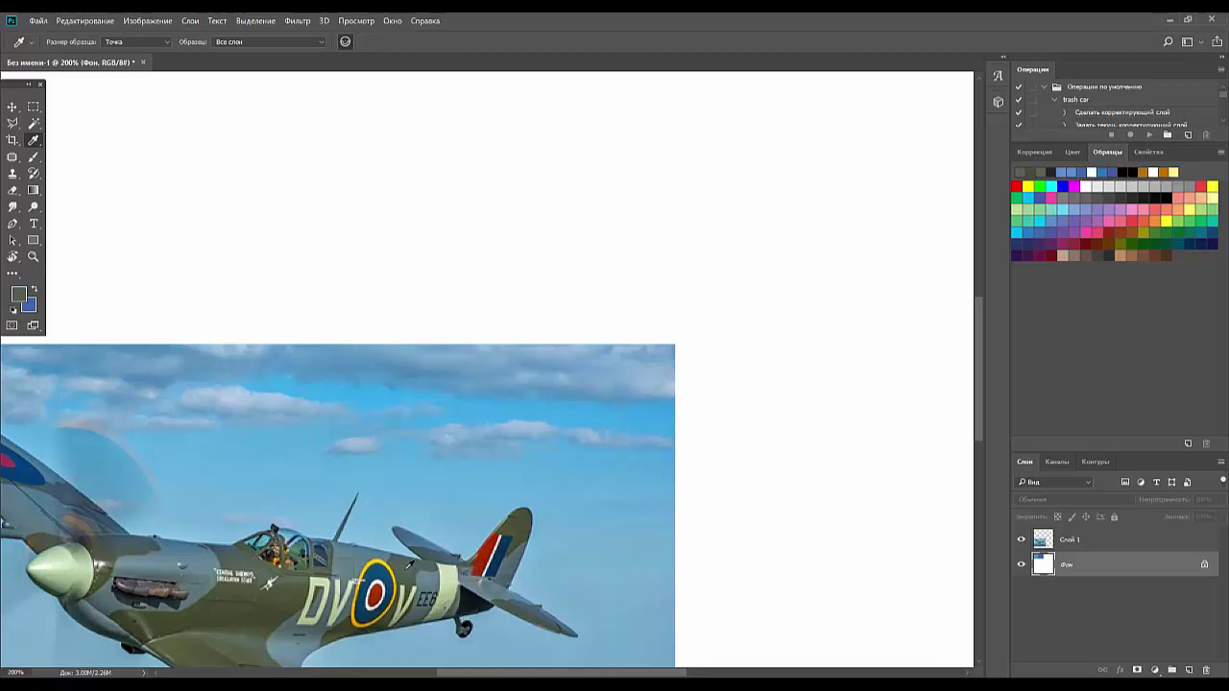
pyautogui.scroll(-2, 424, 477)
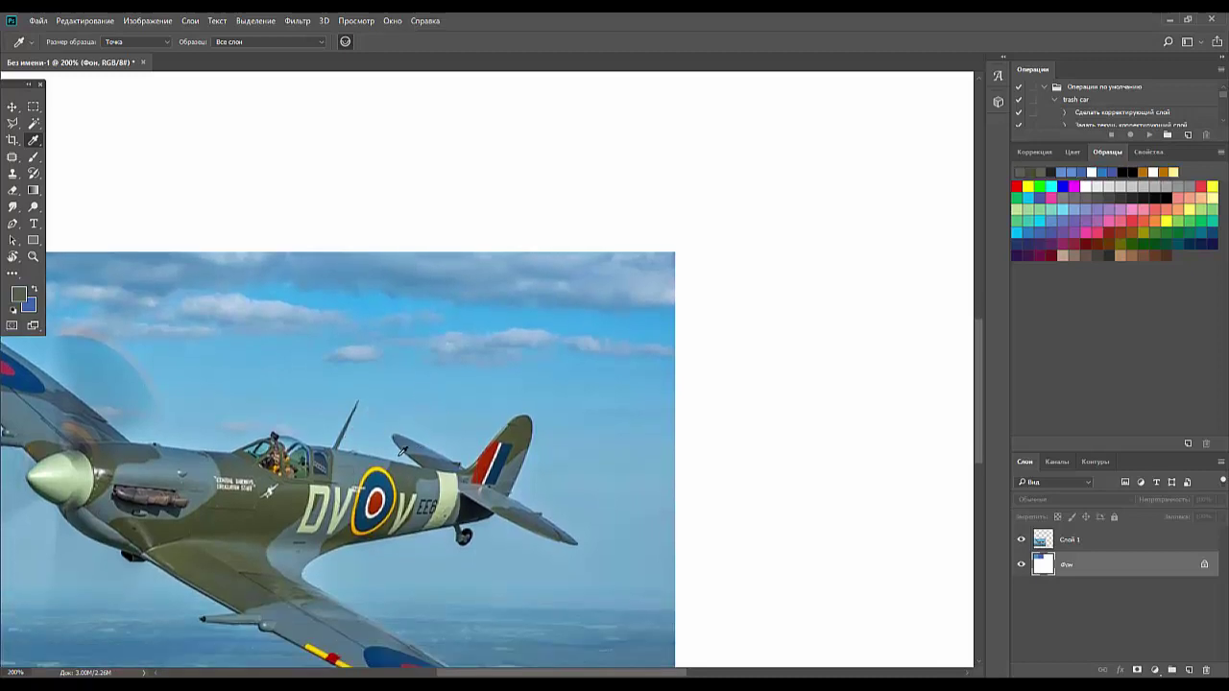
pyautogui.hotkey('ctrl', '-')
pyautogui.hotkey('ctrl', '-')
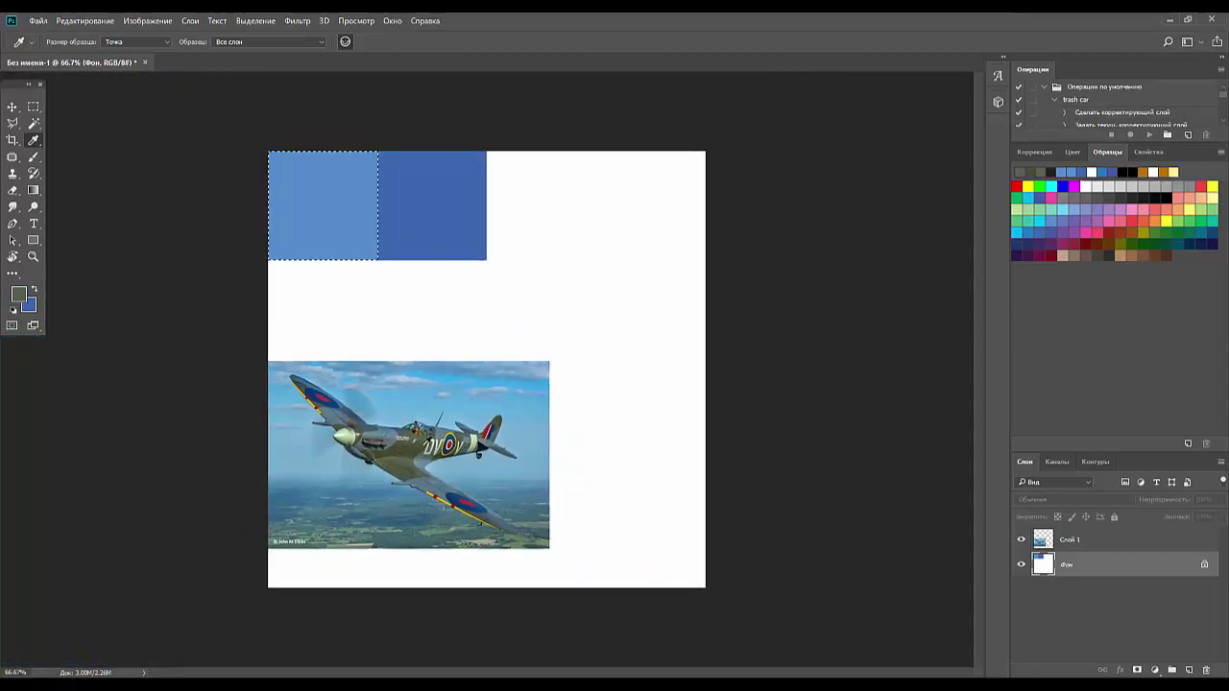
pyautogui.press('x')
pyautogui.hotkey('ctrl', 'BackSpace')
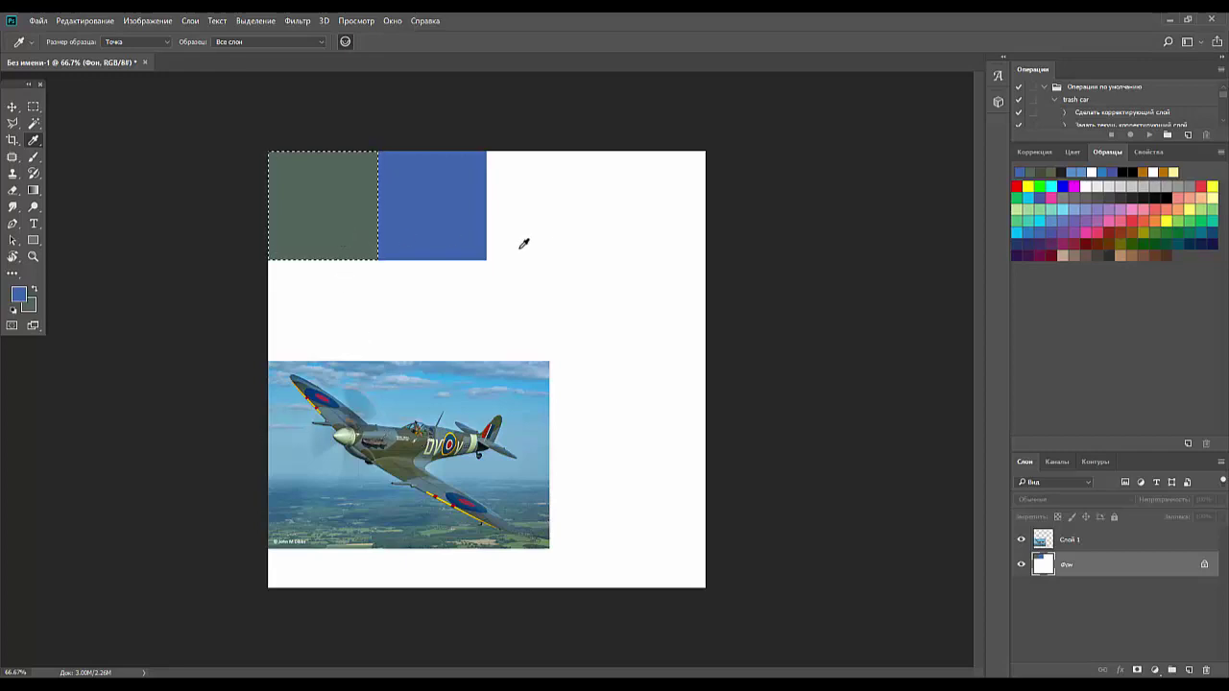
# - Move the selection onto the blue square and fill it with blue-grey sampled from the Spitfire
pyautogui.click(32, 106)
pyautogui.moveTo(317, 210); pyautogui.dragTo(423, 214)
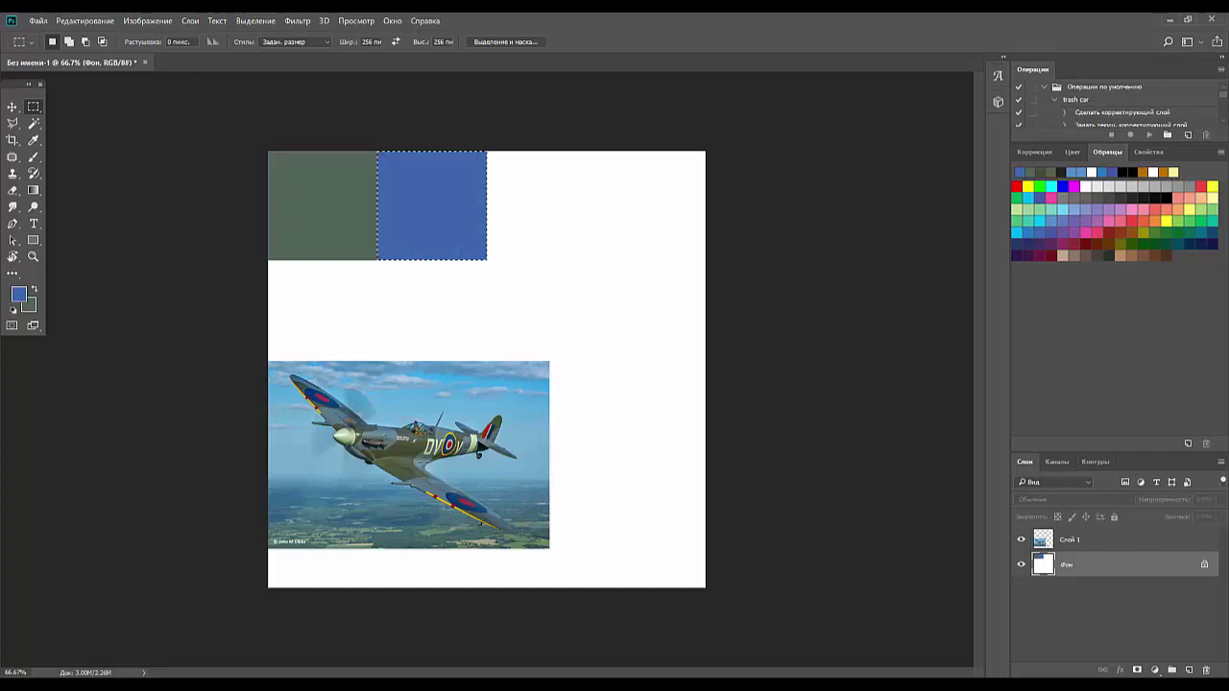
pyautogui.click(35, 141)
pyautogui.click(429, 481)
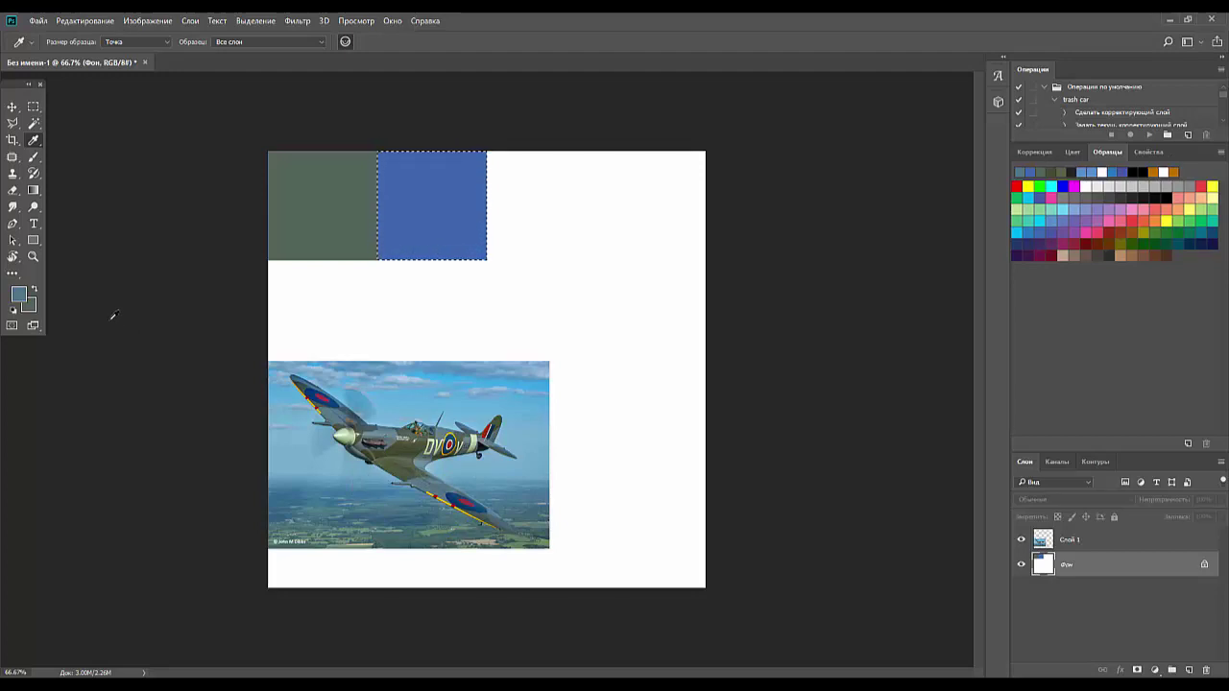
pyautogui.click(113, 316)
pyautogui.hotkey('alt', 'BackSpace')
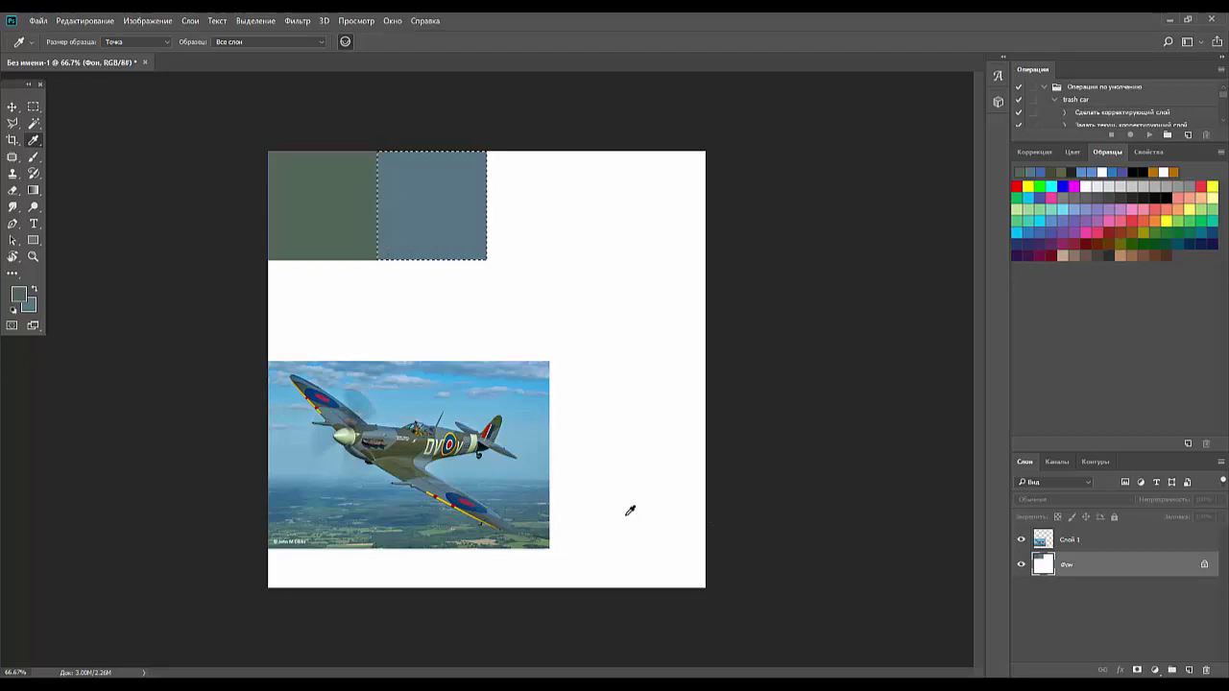
pyautogui.hotkey('ctrl', '+')
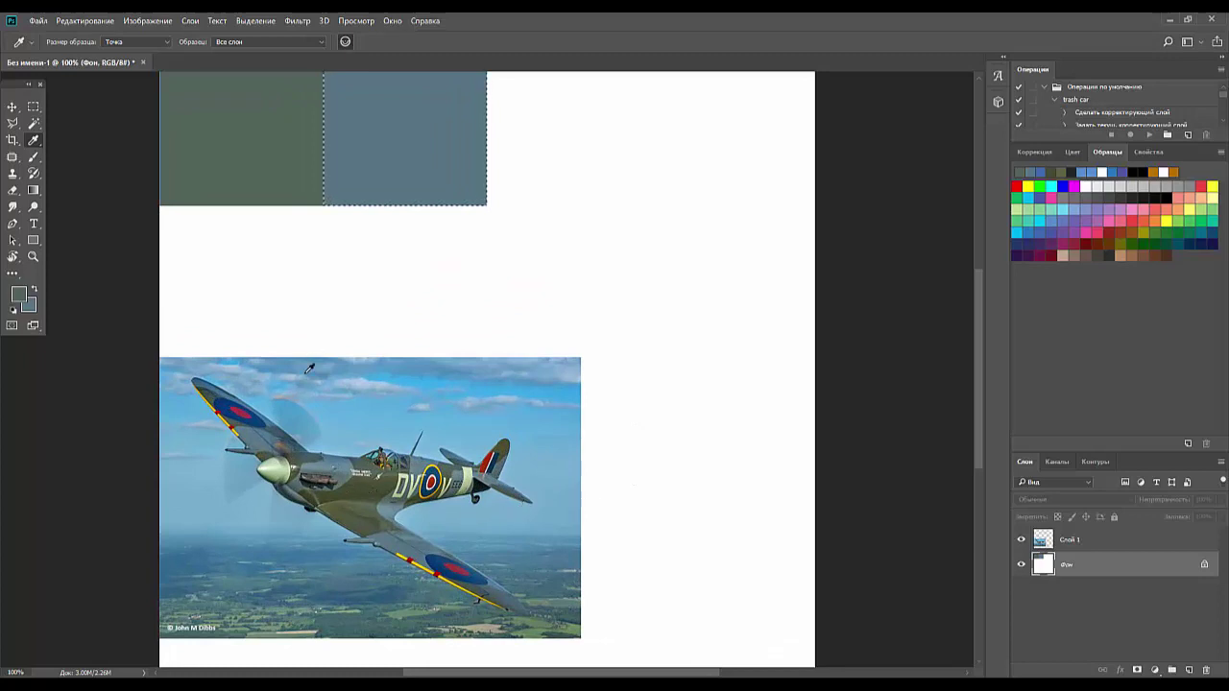
pyautogui.click(261, 418)
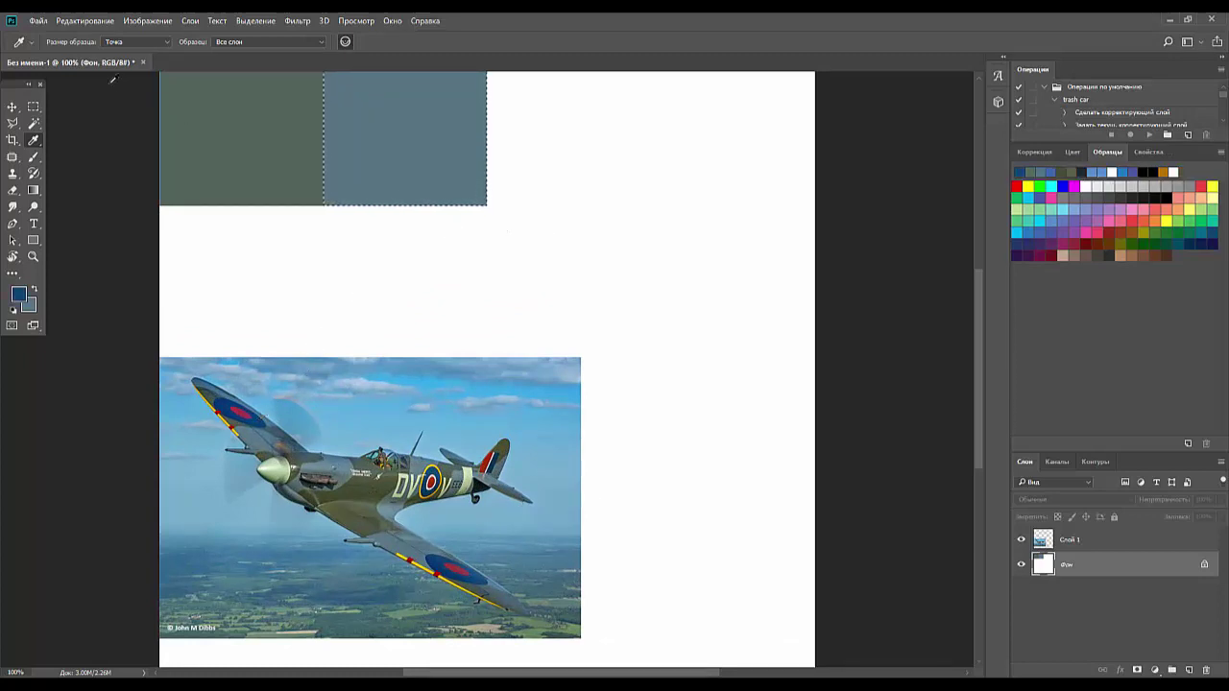
# - Create a 256 px square selection lined up right of the blue-grey square
pyautogui.click(33, 107)
pyautogui.click(500, 144)
pyautogui.click(500, 144)
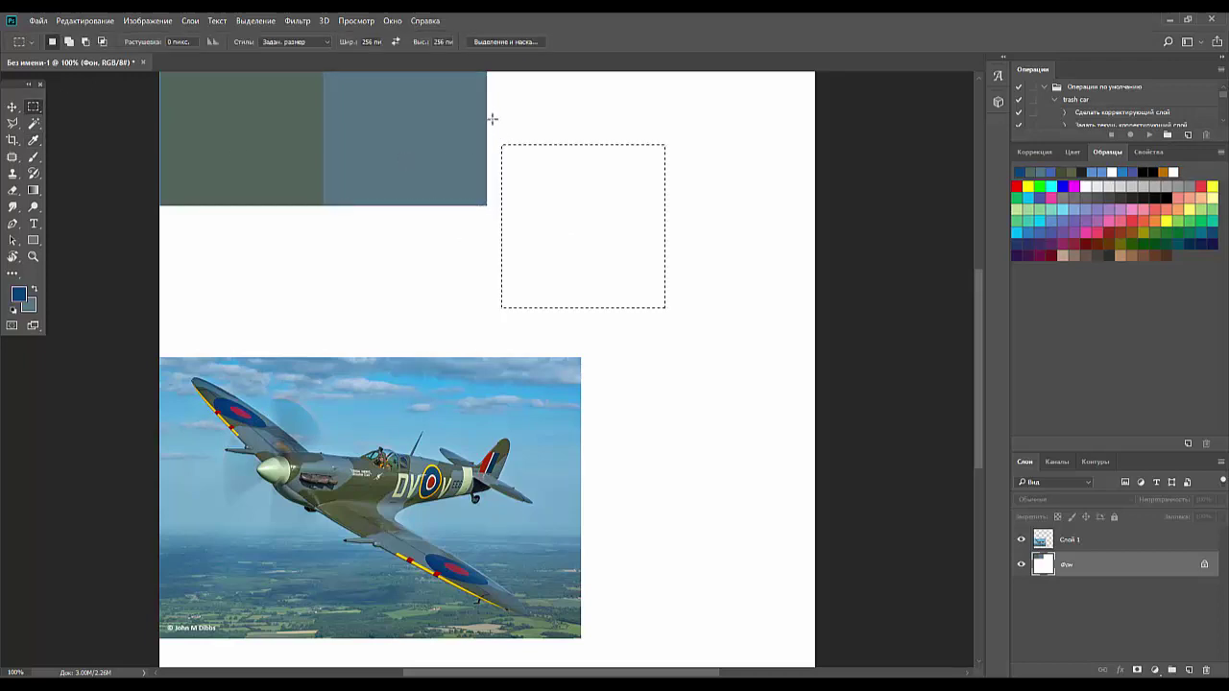
pyautogui.moveTo(575, 203)
pyautogui.mouseDown()
pyautogui.moveTo(560, 132)
pyautogui.moveTo(639, 203)
pyautogui.mouseUp()
pyautogui.scroll(-1, 640, 204)
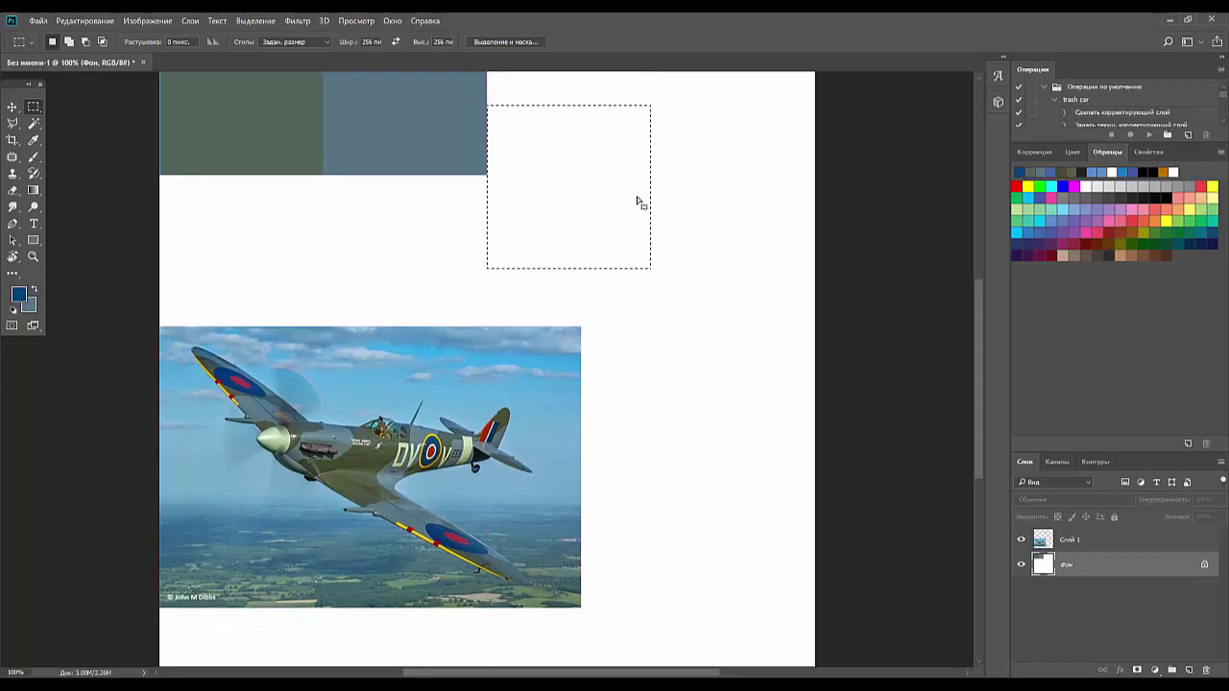
pyautogui.scroll(2, 647, 189)
pyautogui.moveTo(584, 284); pyautogui.dragTo(581, 190)
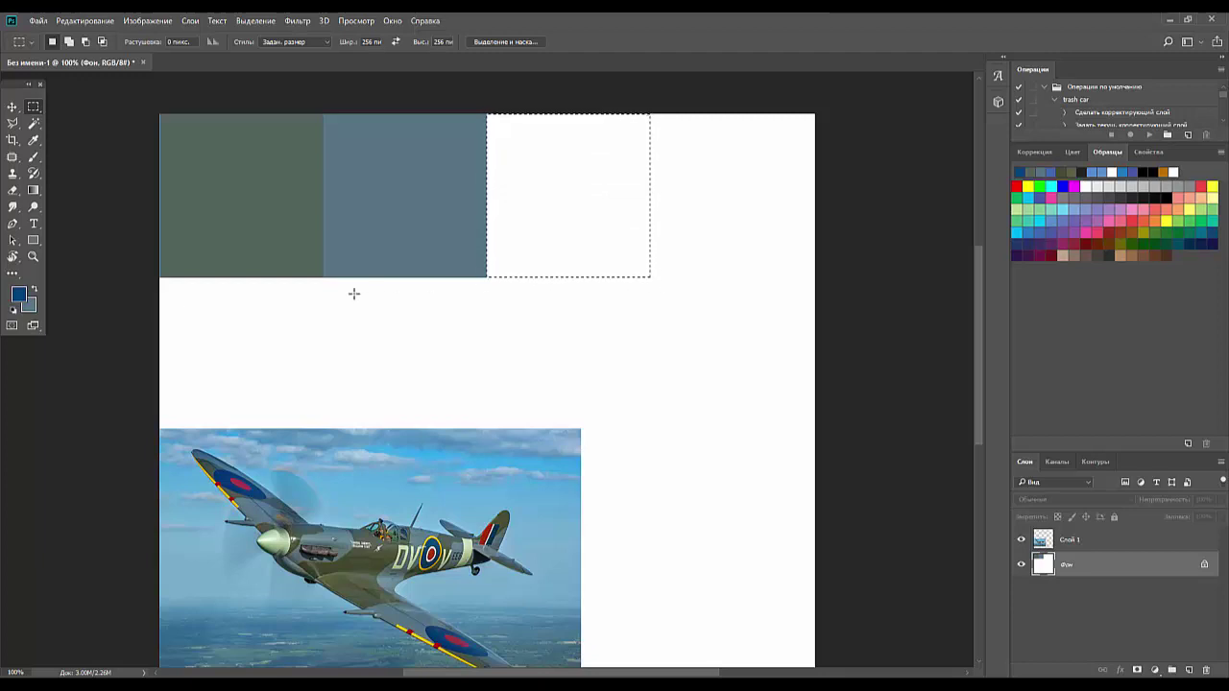
# - Fill the selection with the dark roundel blue and shift it to the next empty slot
pyautogui.click(38, 290)
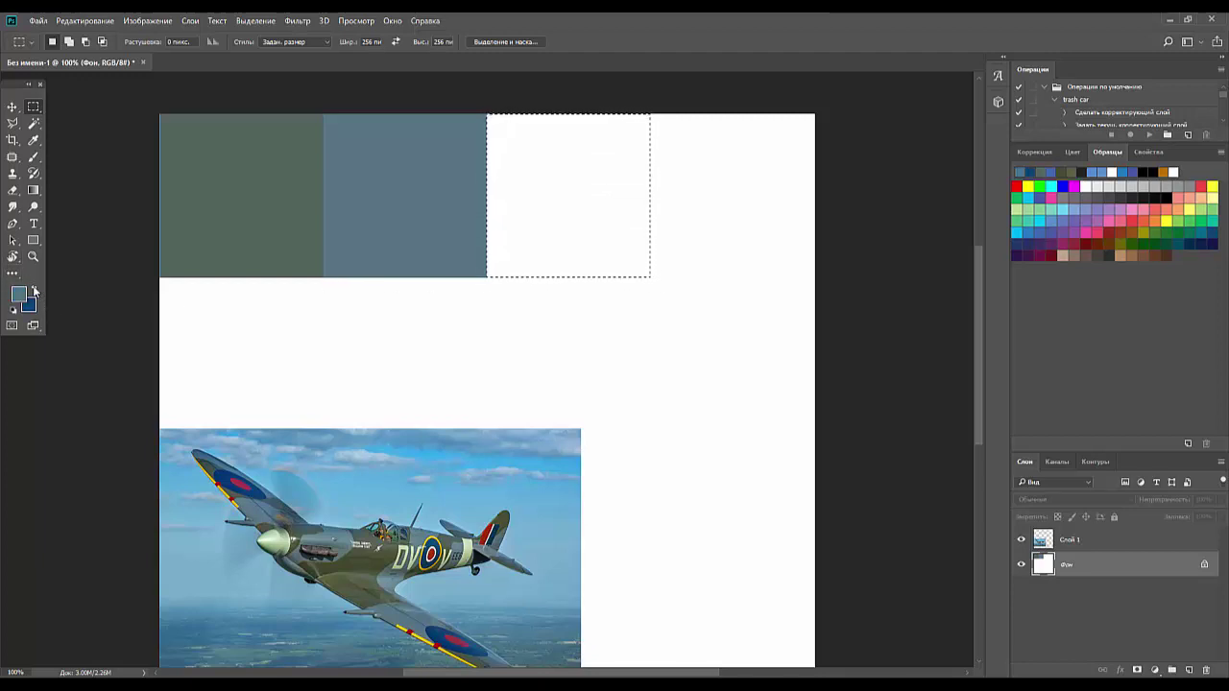
pyautogui.hotkey('ctrl', 'BackSpace')
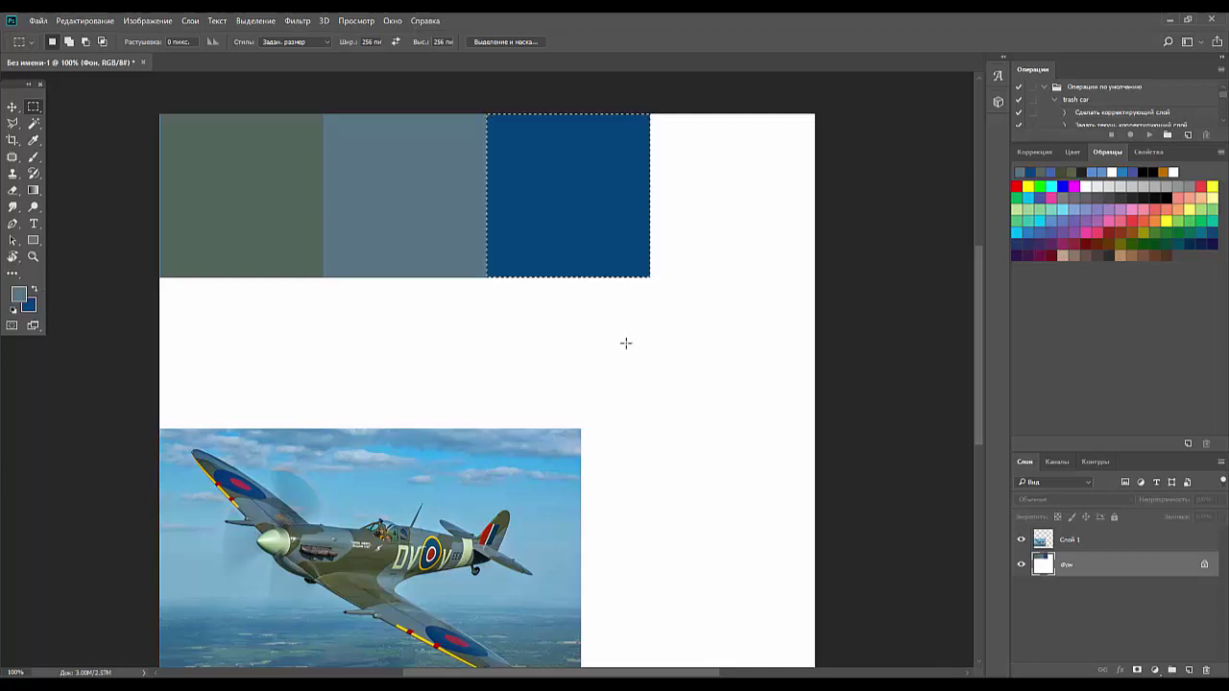
pyautogui.moveTo(570, 204); pyautogui.dragTo(732, 200)
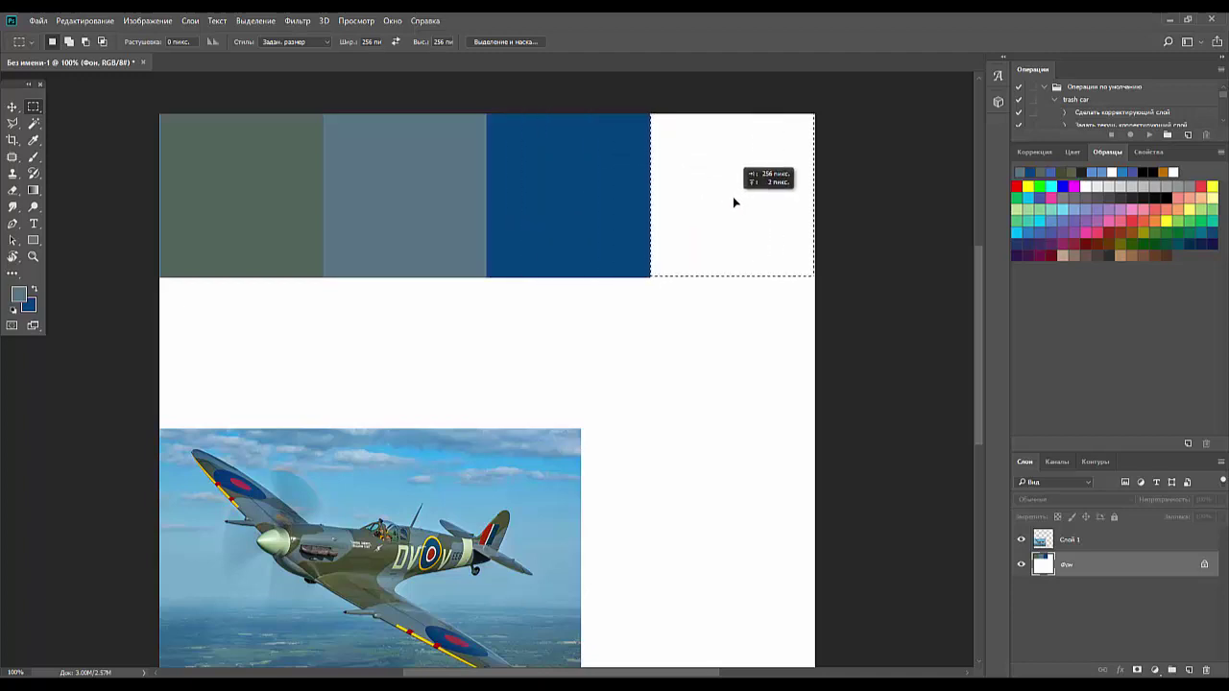
pyautogui.moveTo(731, 200); pyautogui.dragTo(732, 202)
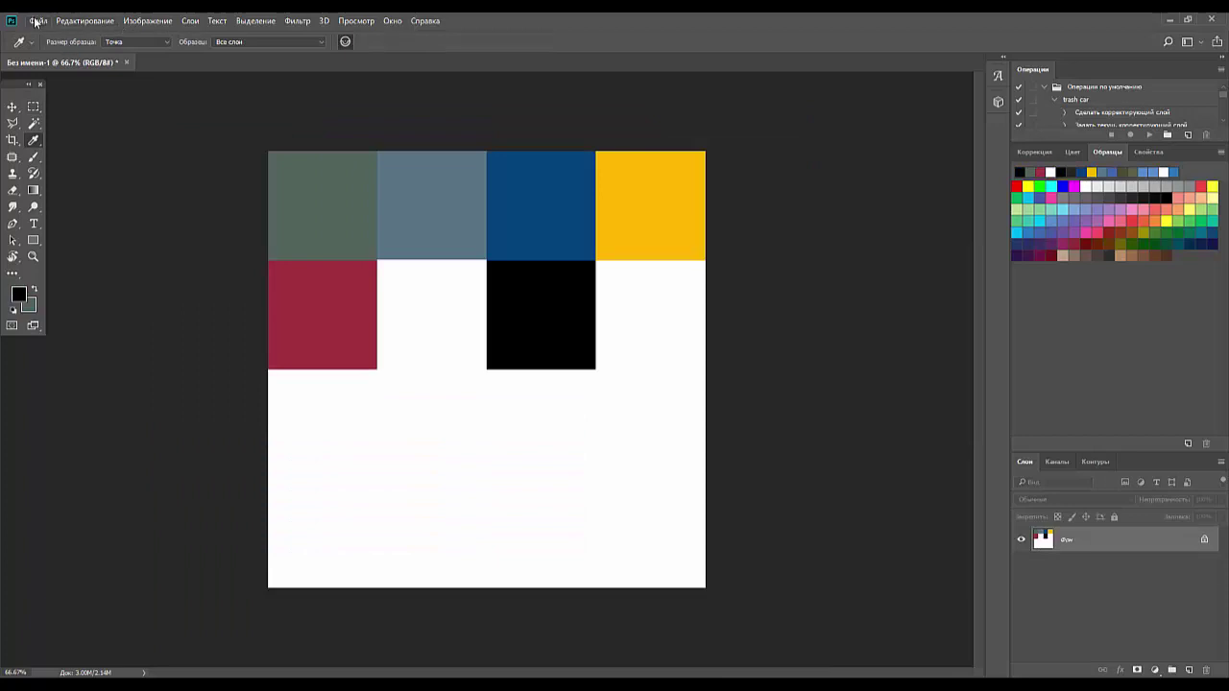
pyautogui.click(37, 21)
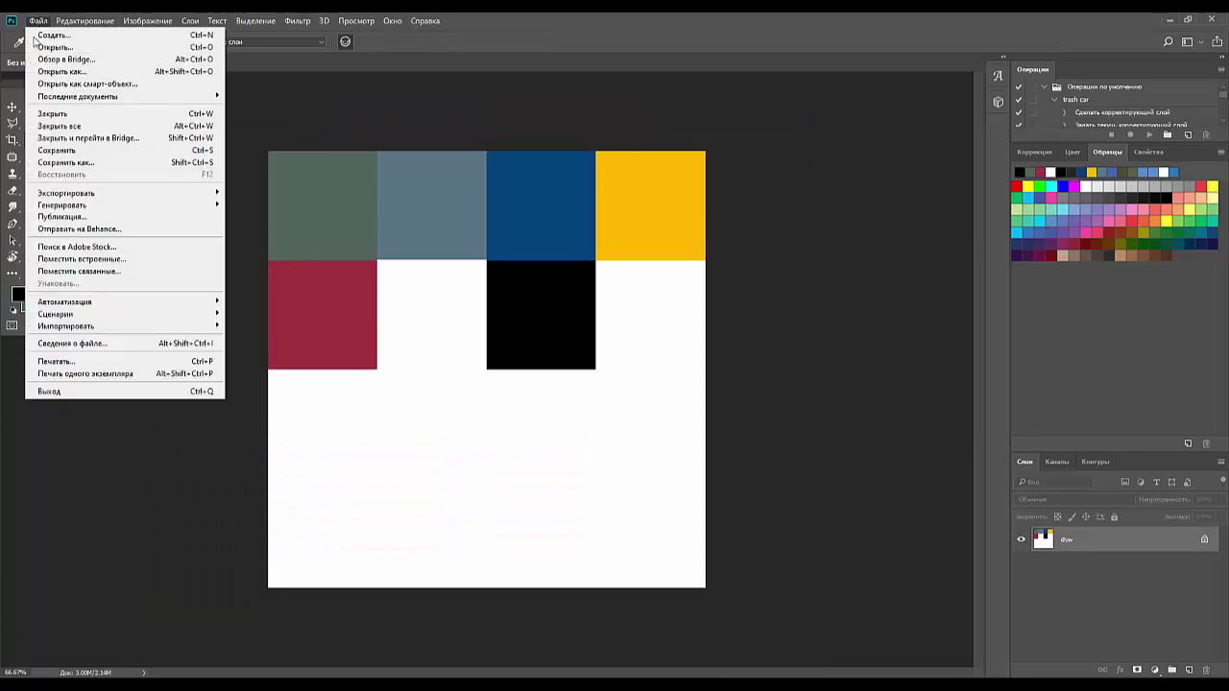
# - Save the palette as JPEG 'spitfire-color' in D:\Blender\05texture
pyautogui.click(59, 164)
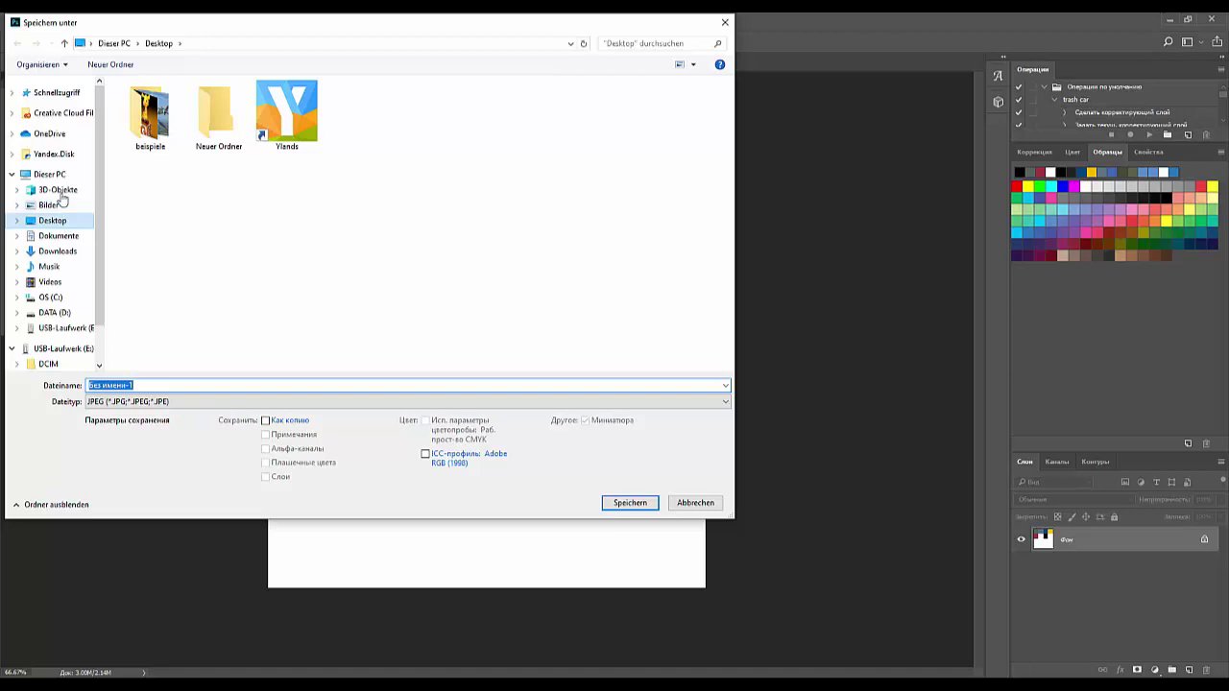
pyautogui.click(54, 176)
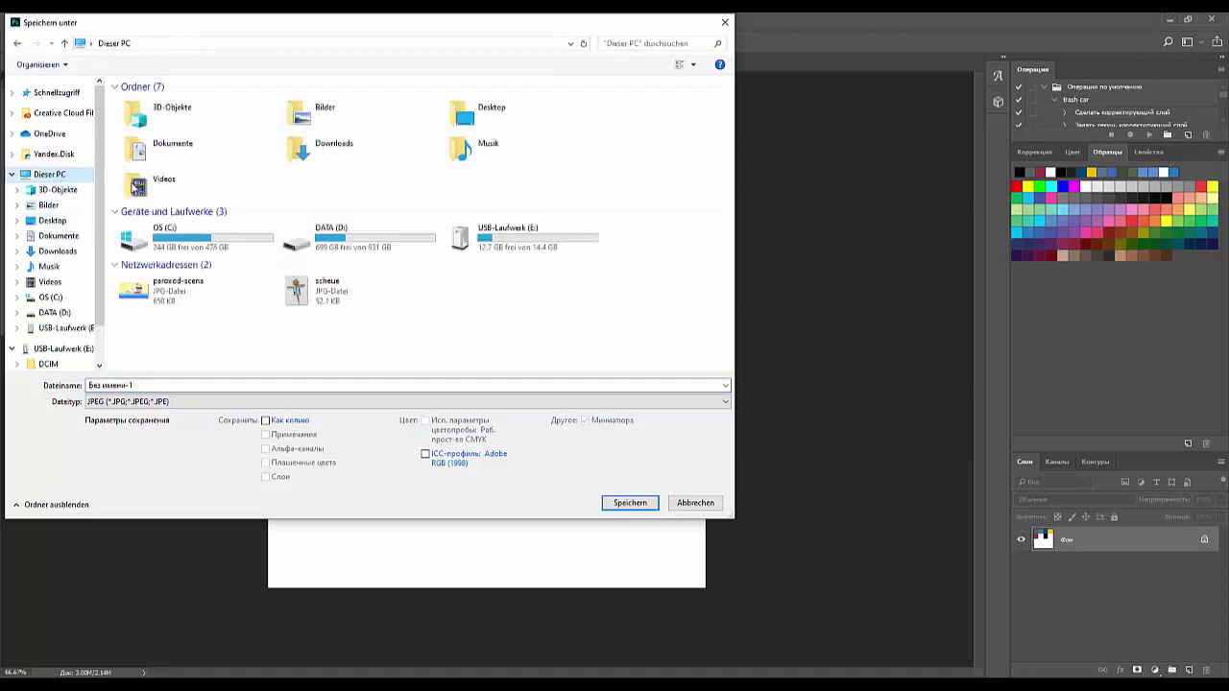
pyautogui.doubleClick(341, 240)
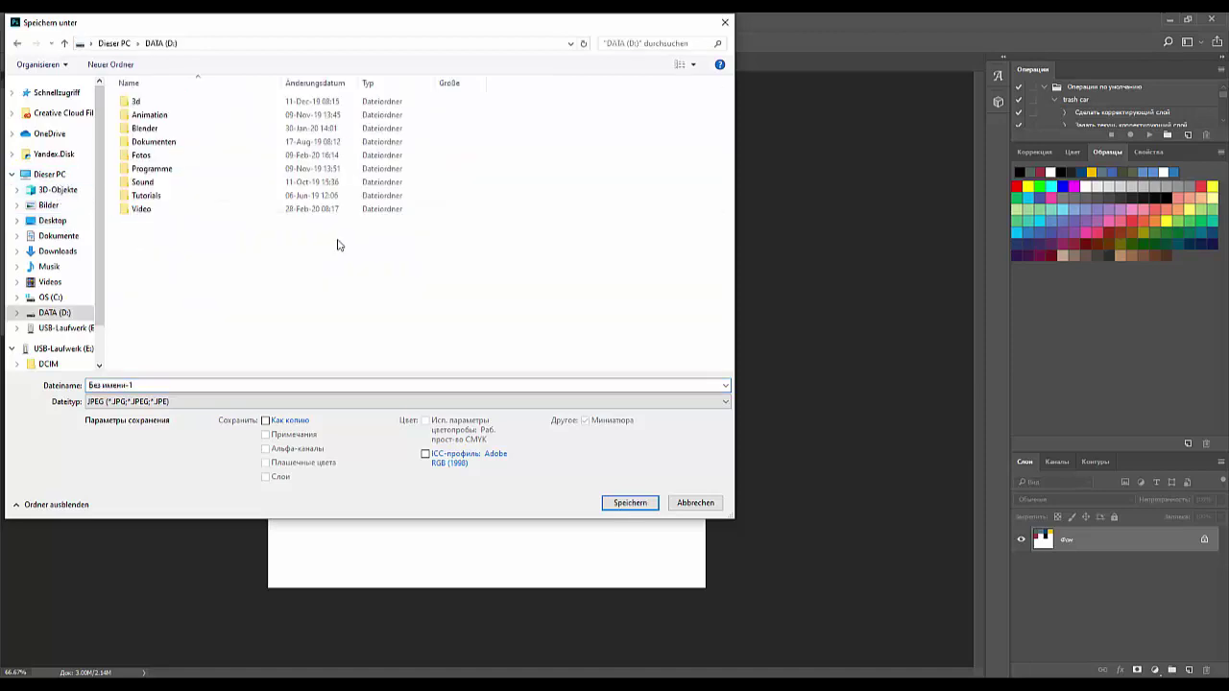
pyautogui.doubleClick(145, 128)
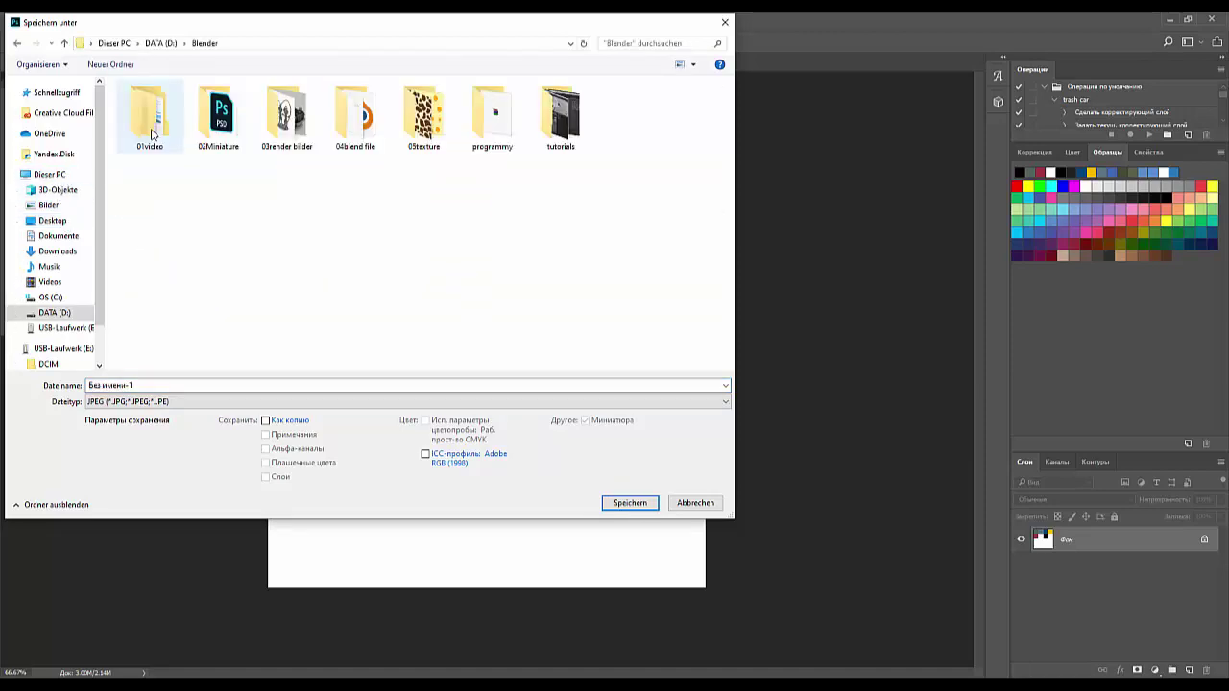
pyautogui.doubleClick(414, 130)
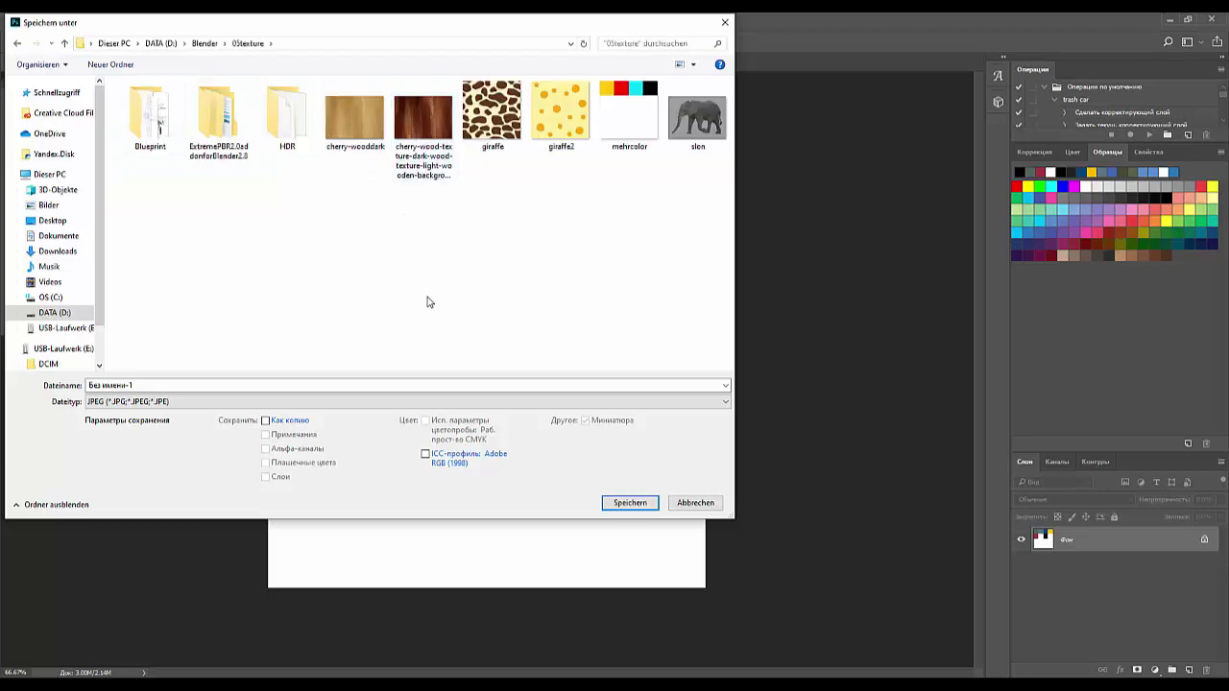
pyautogui.click(140, 385)
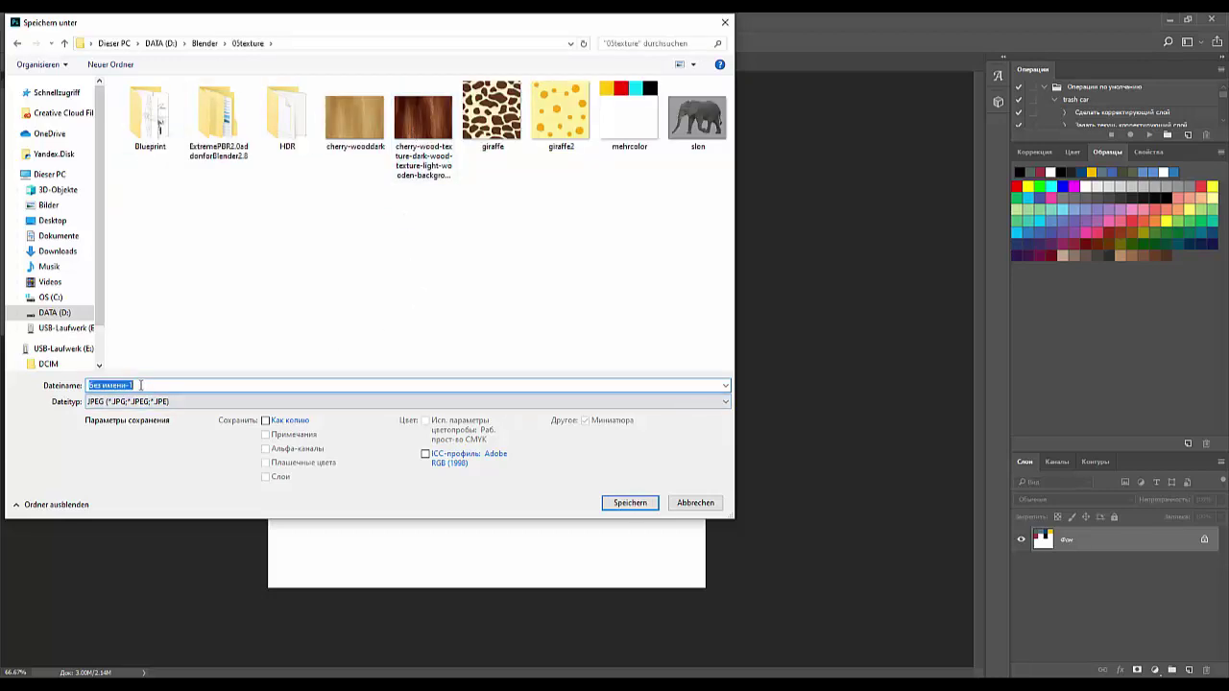
pyautogui.write('spitfire-color')
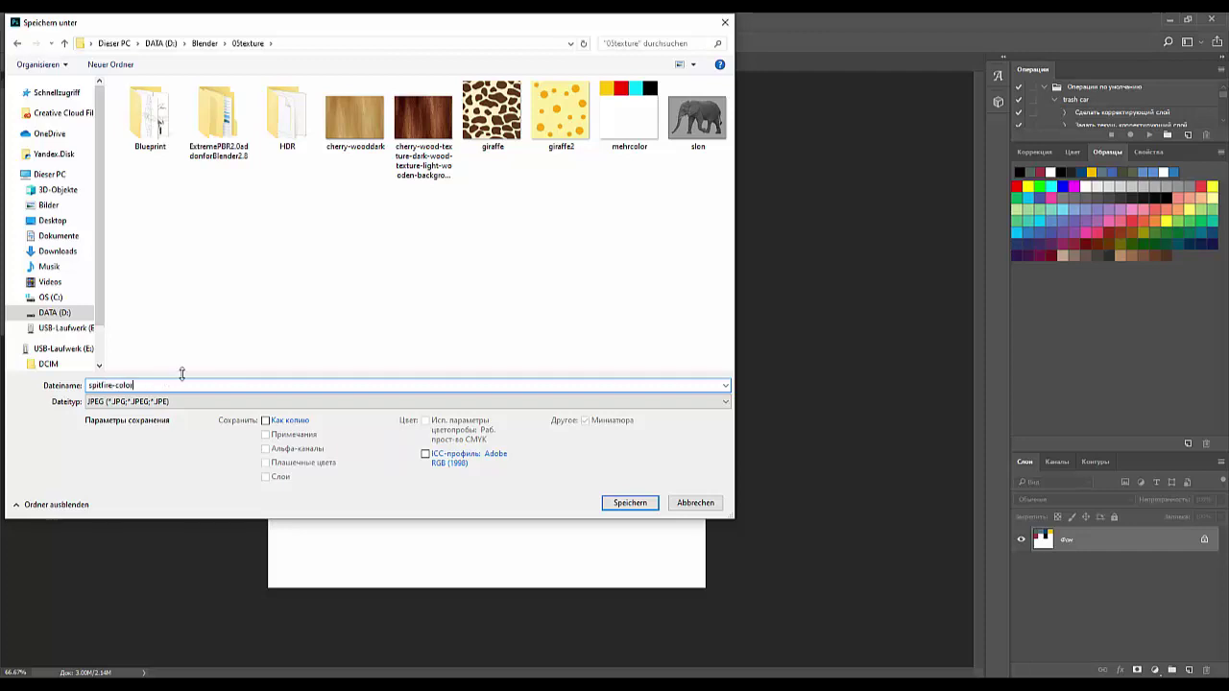
pyautogui.click(630, 507)
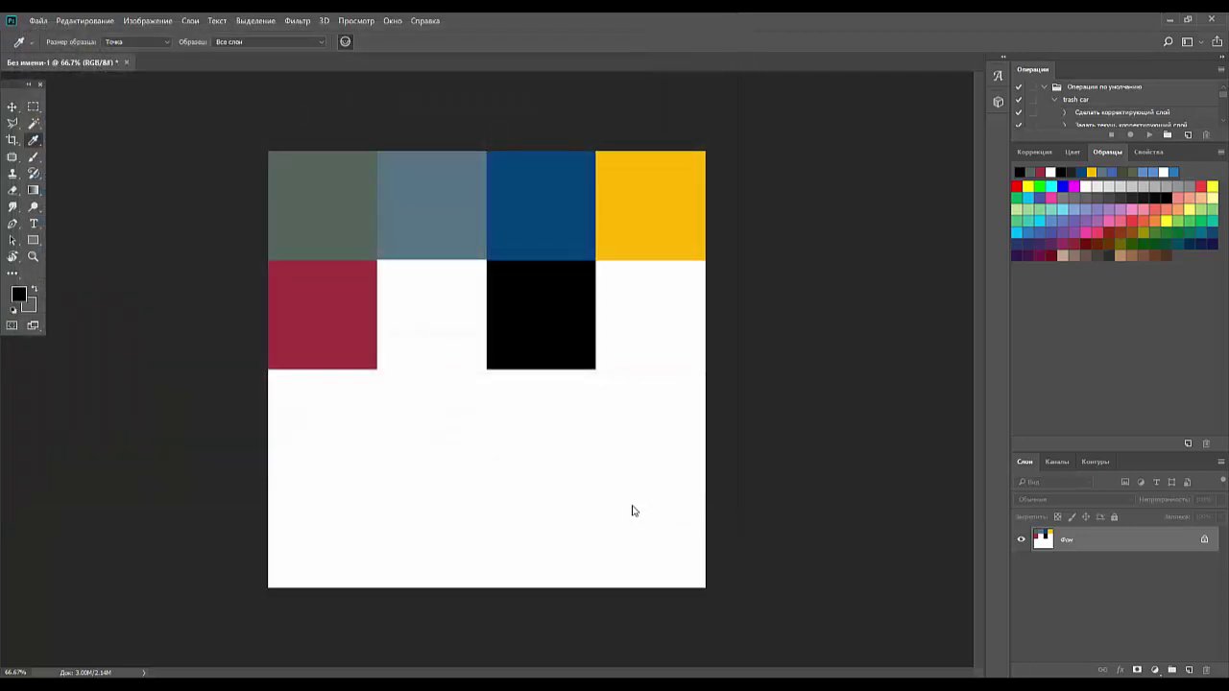
# - Confirm the JPEG quality options and sample the yellow from the palette
pyautogui.click(687, 198)
pyautogui.press('i')
pyautogui.click(683, 198)
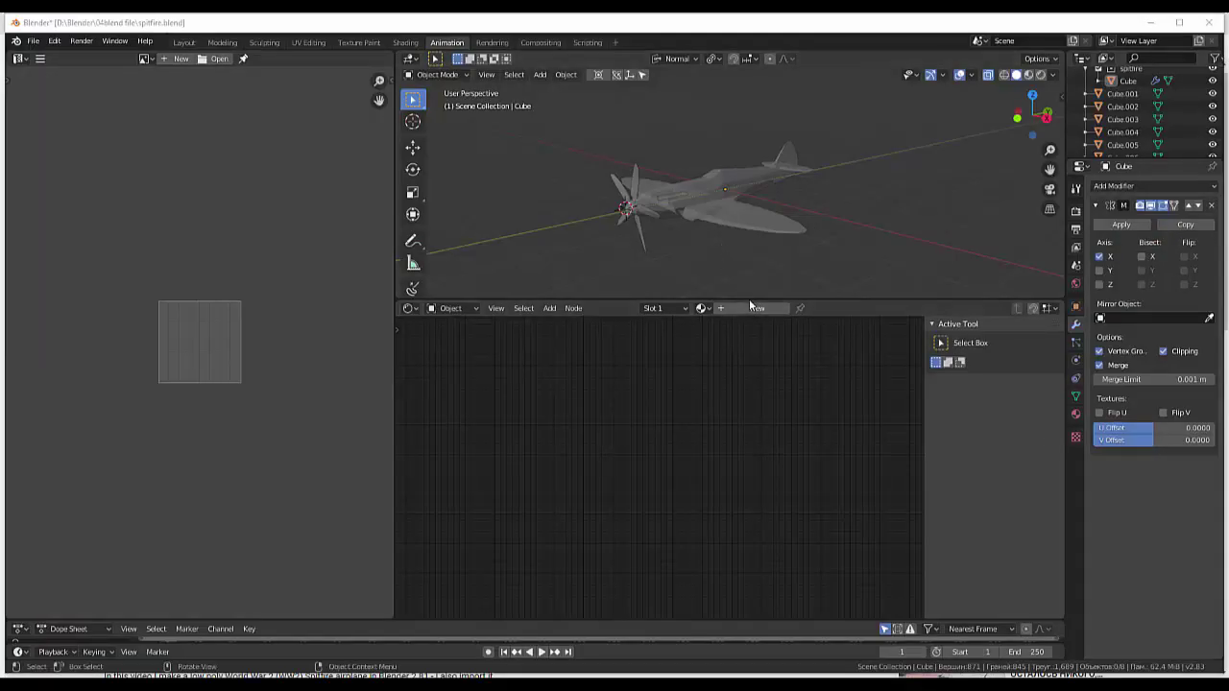
# - Enlarge the 3D view, make the left area a UV Editor, and enter Edit Mode with nothing selected
pyautogui.moveTo(749, 297)
pyautogui.mouseDown()
pyautogui.moveTo(764, 378)
pyautogui.moveTo(757, 372)
pyautogui.mouseUp()
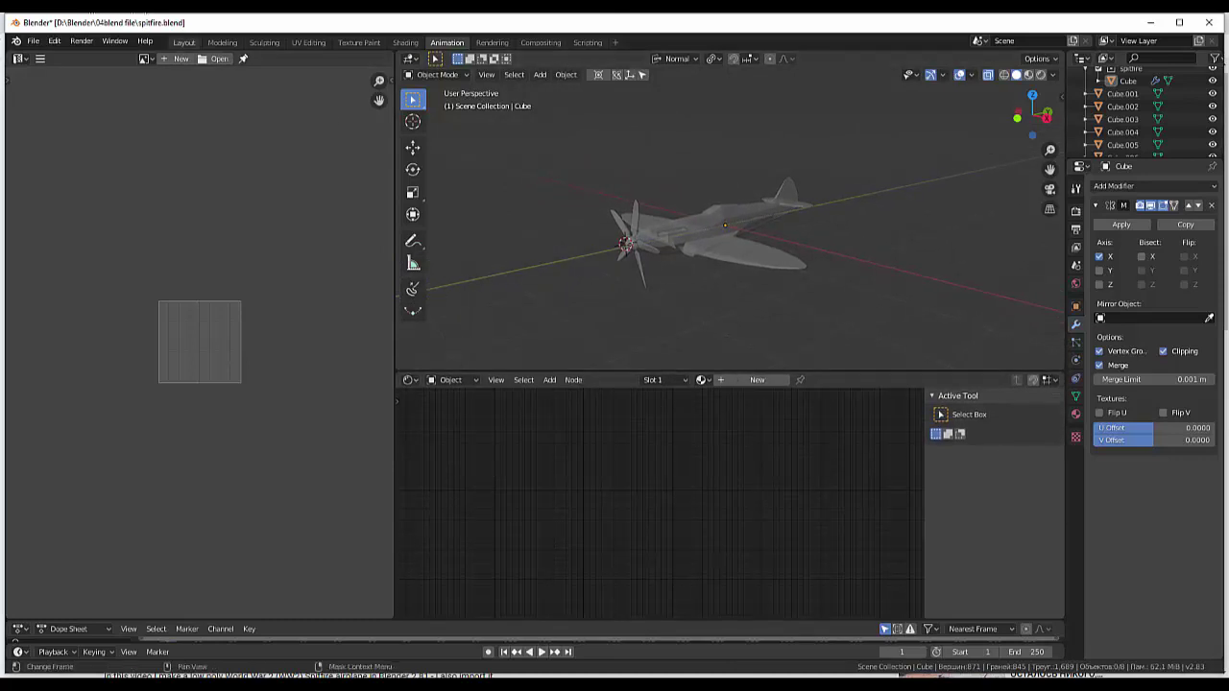
pyautogui.click(21, 59)
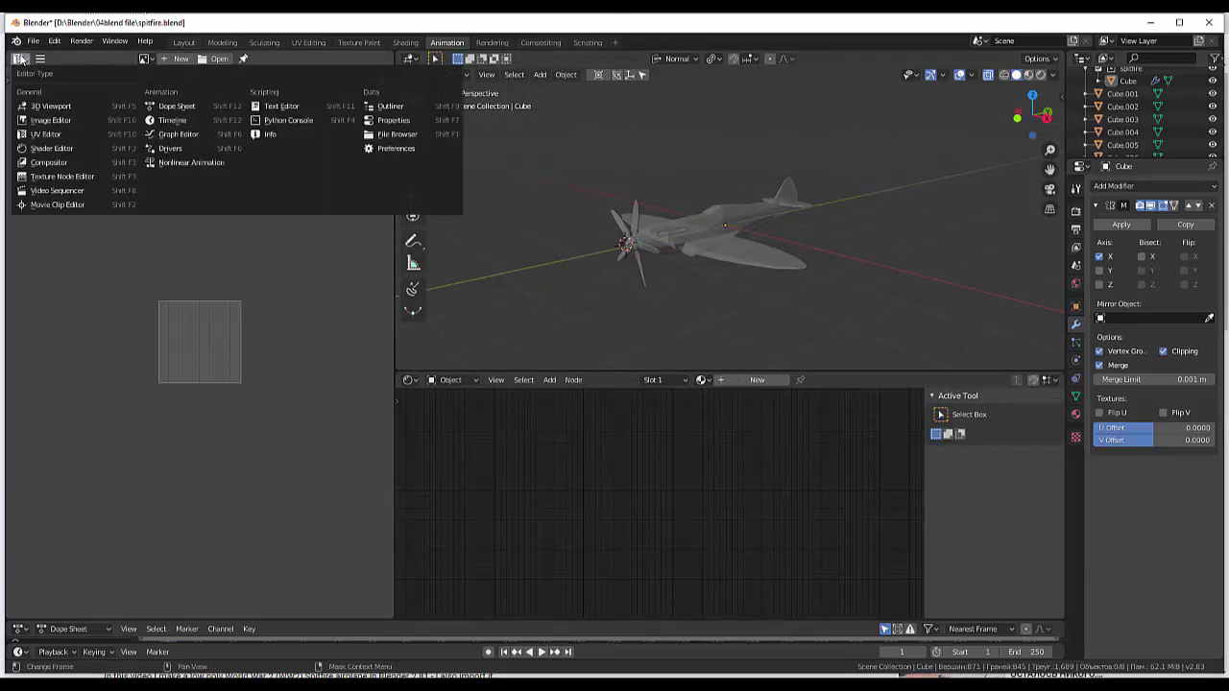
pyautogui.click(53, 137)
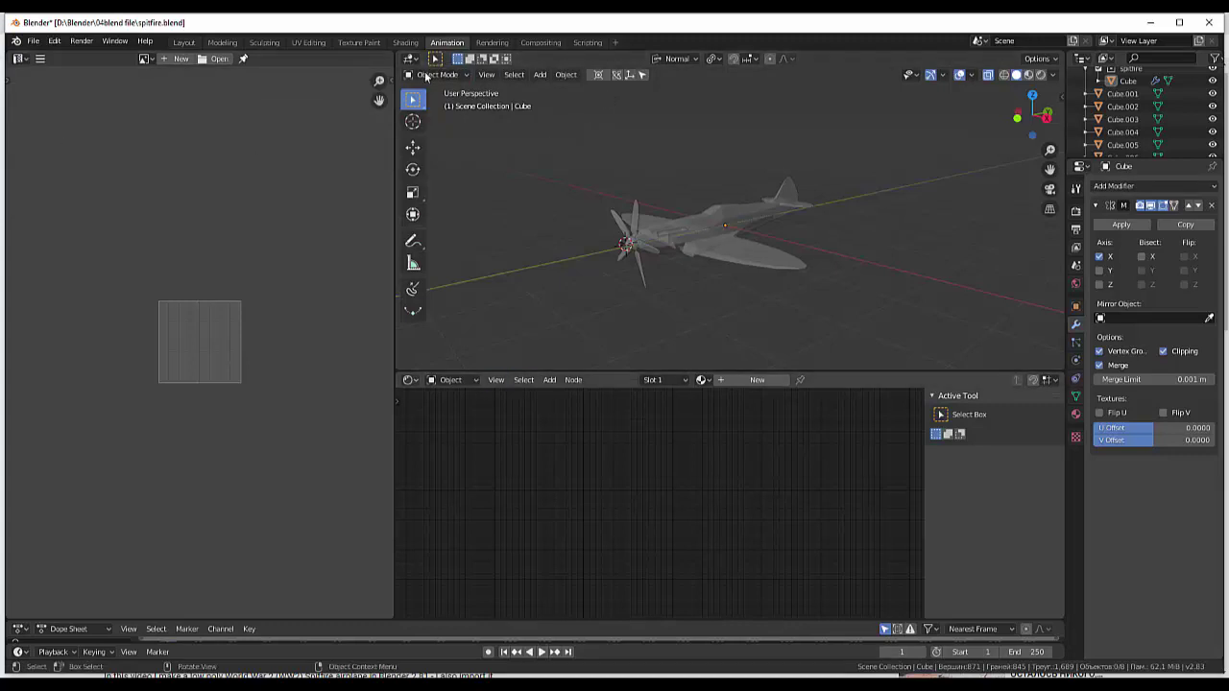
pyautogui.click(409, 380)
pyautogui.click(441, 467)
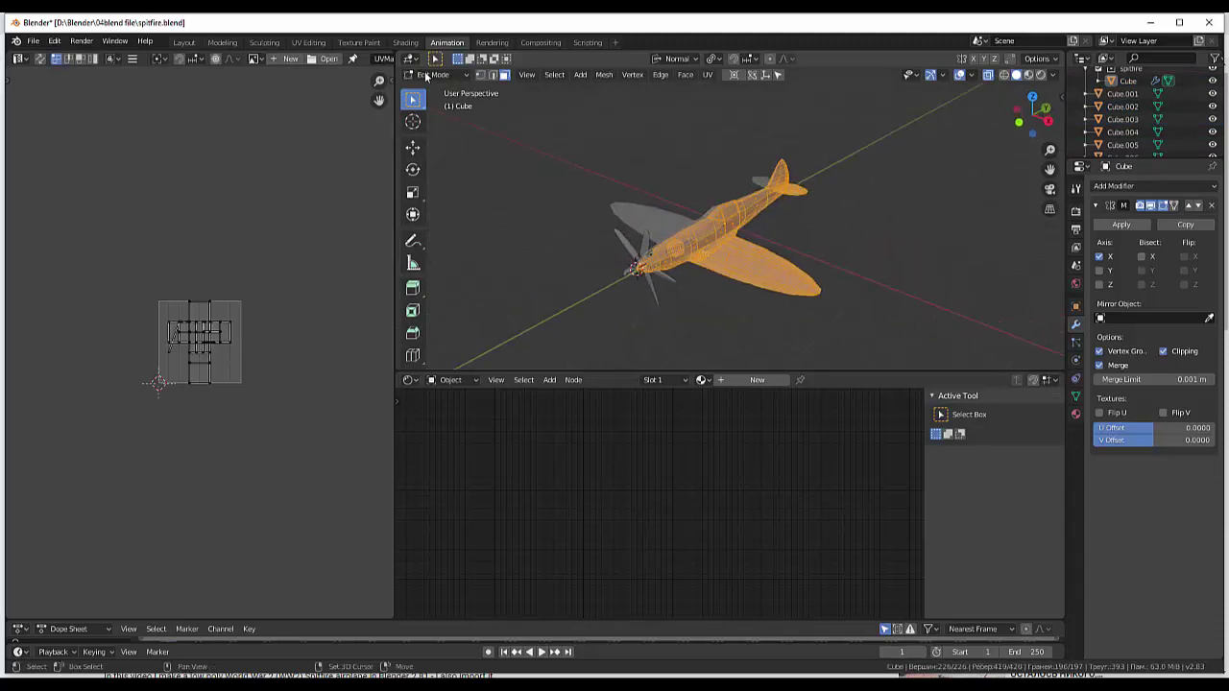
pyautogui.hotkey('alt', 'a')
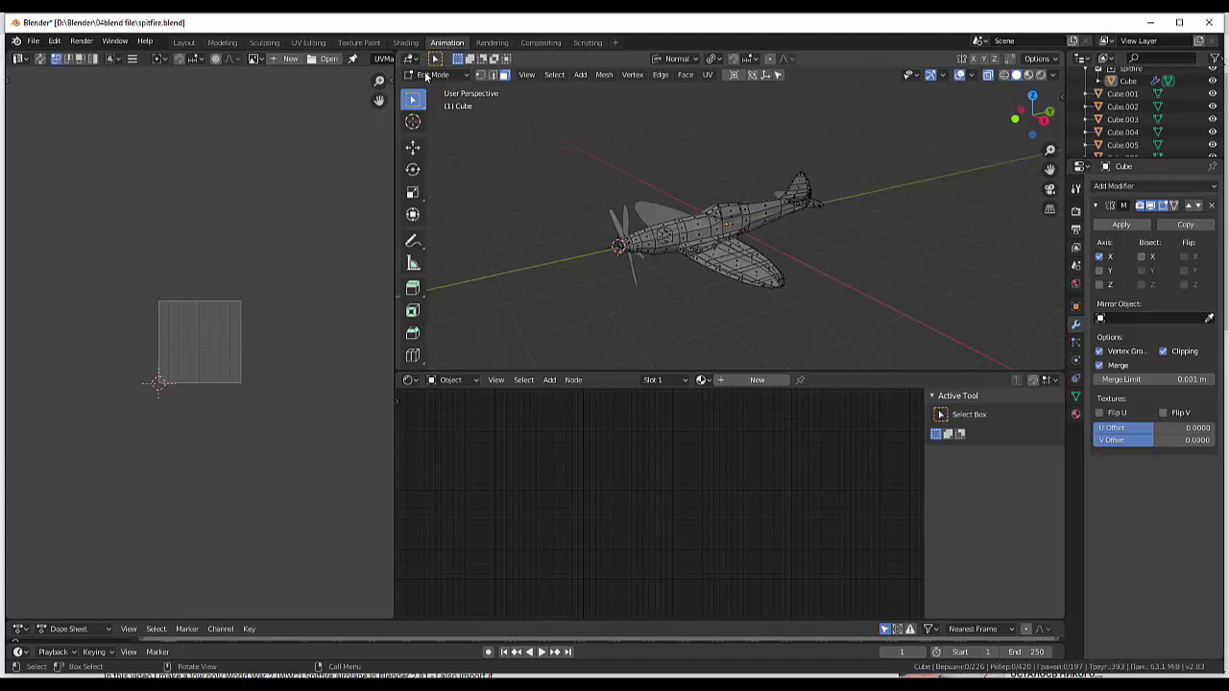
# - In Object Mode, select the fuselage and apply its Mirror modifier
pyautogui.click(425, 73)
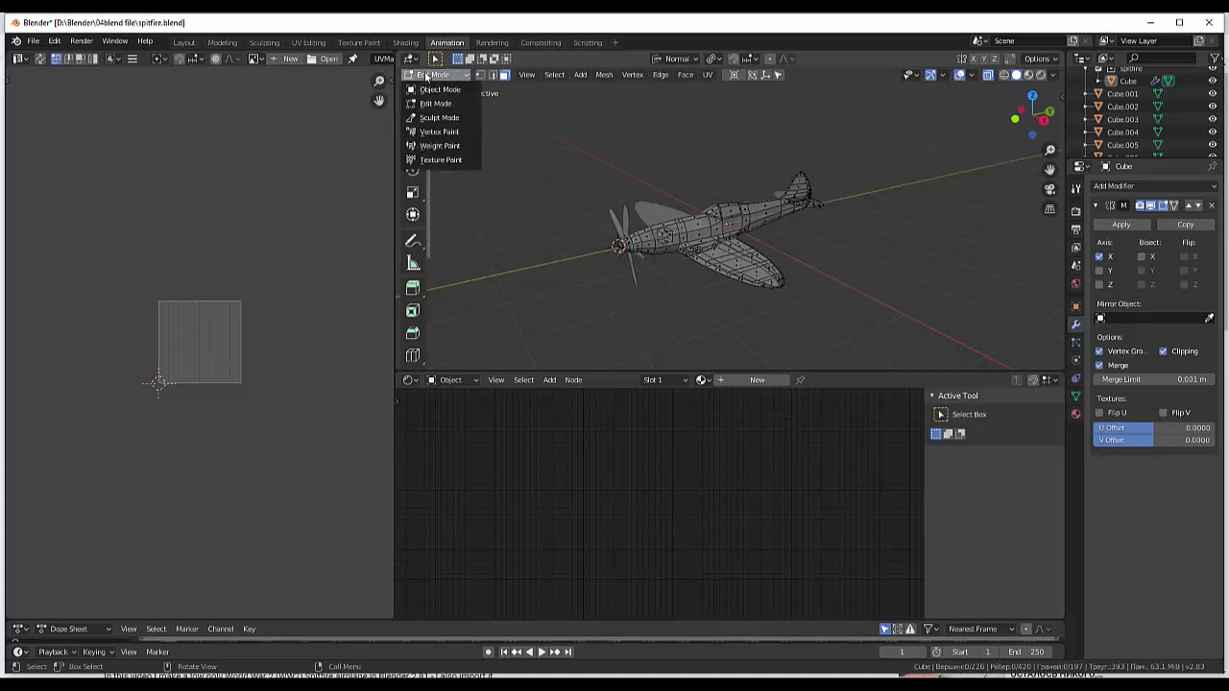
pyautogui.click(439, 89)
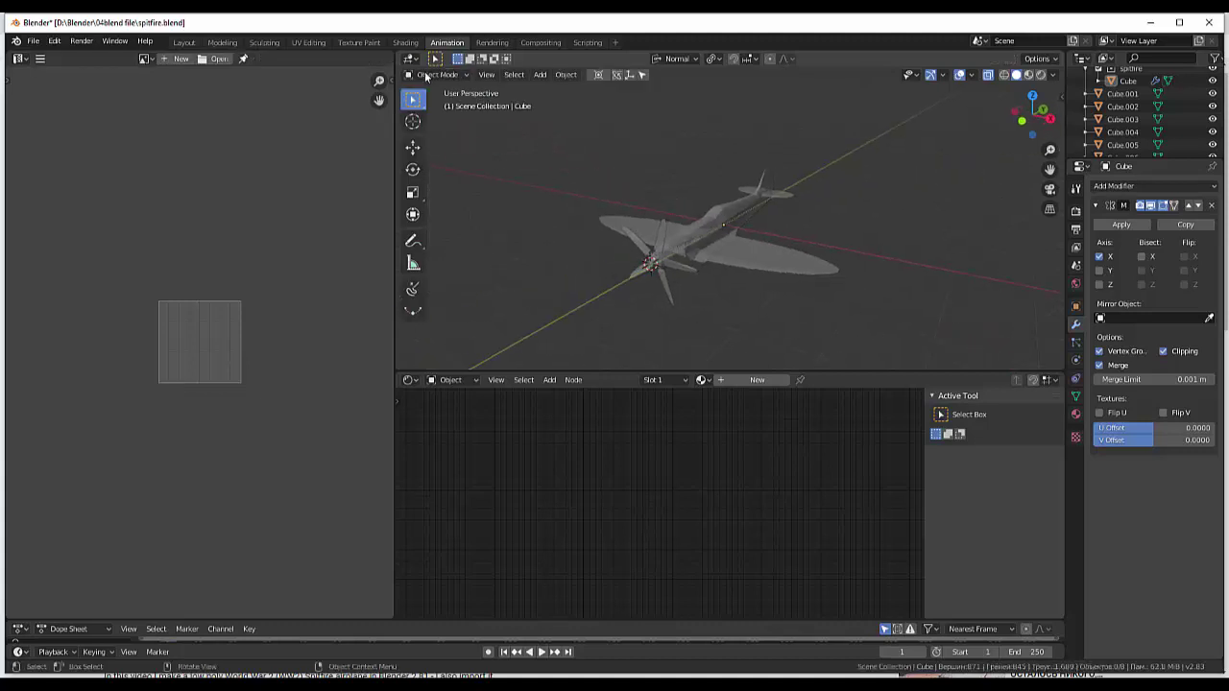
pyautogui.hotkey('shift', 'Down')
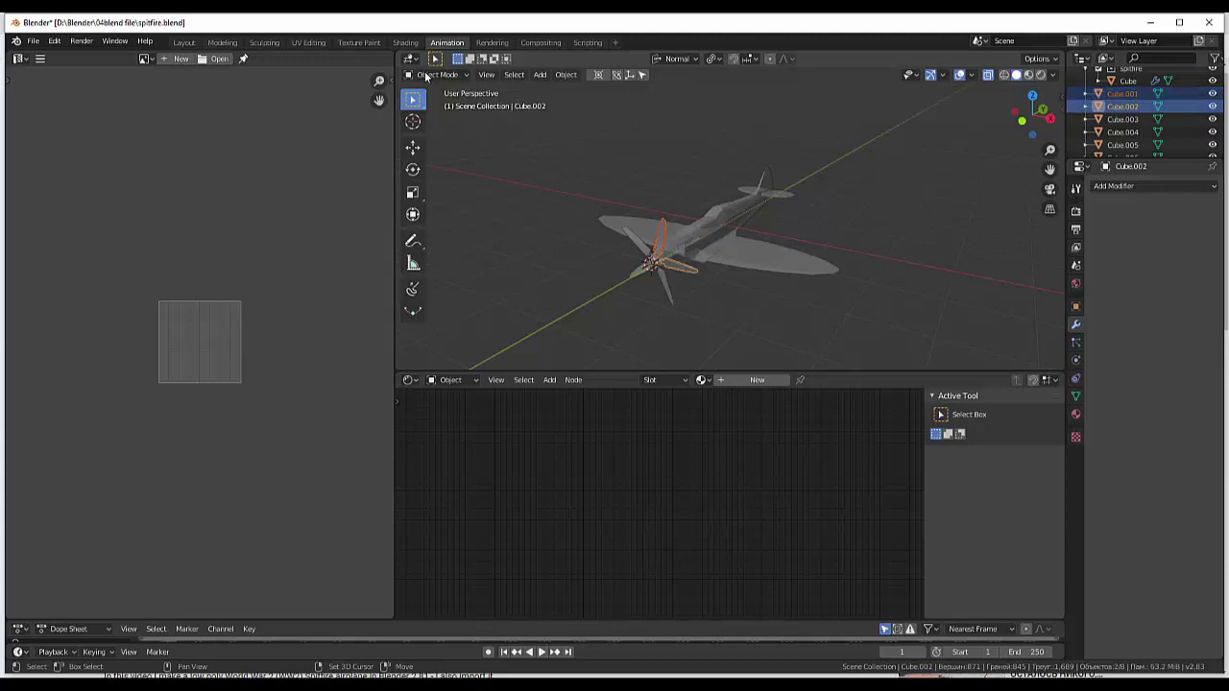
pyautogui.hotkey('shift', 'Down')
pyautogui.hotkey('shift', 'Down')
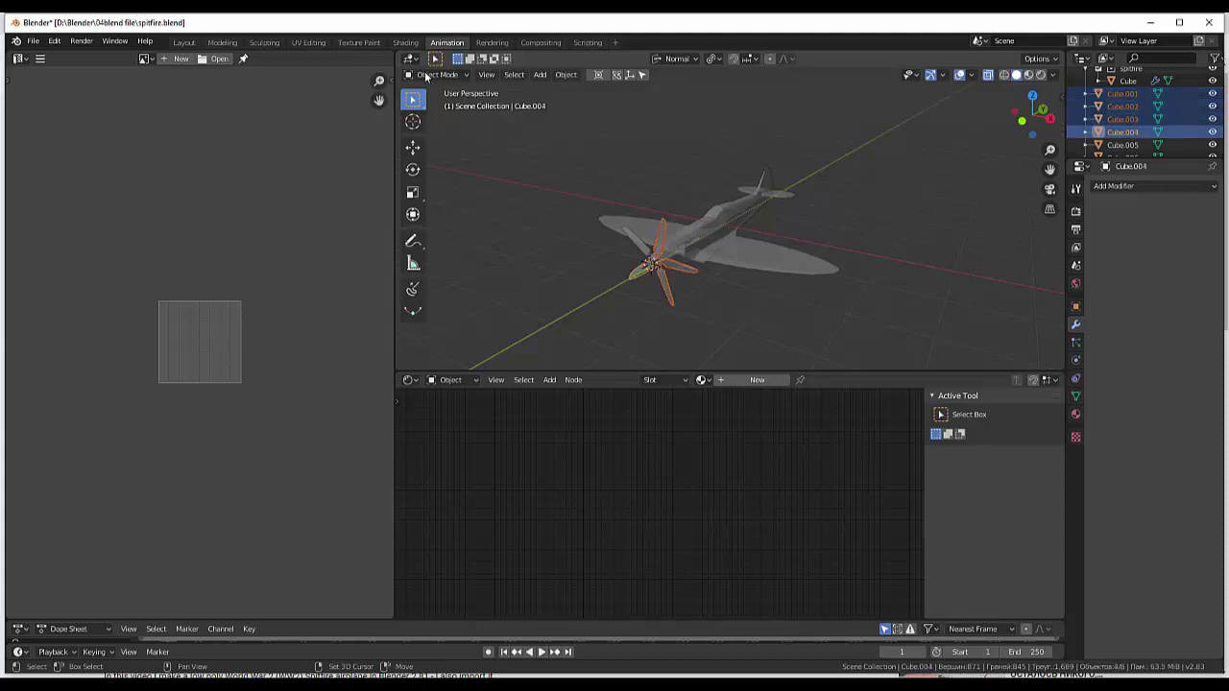
pyautogui.hotkey('shift', 'Down')
pyautogui.hotkey('shift', 'Up')
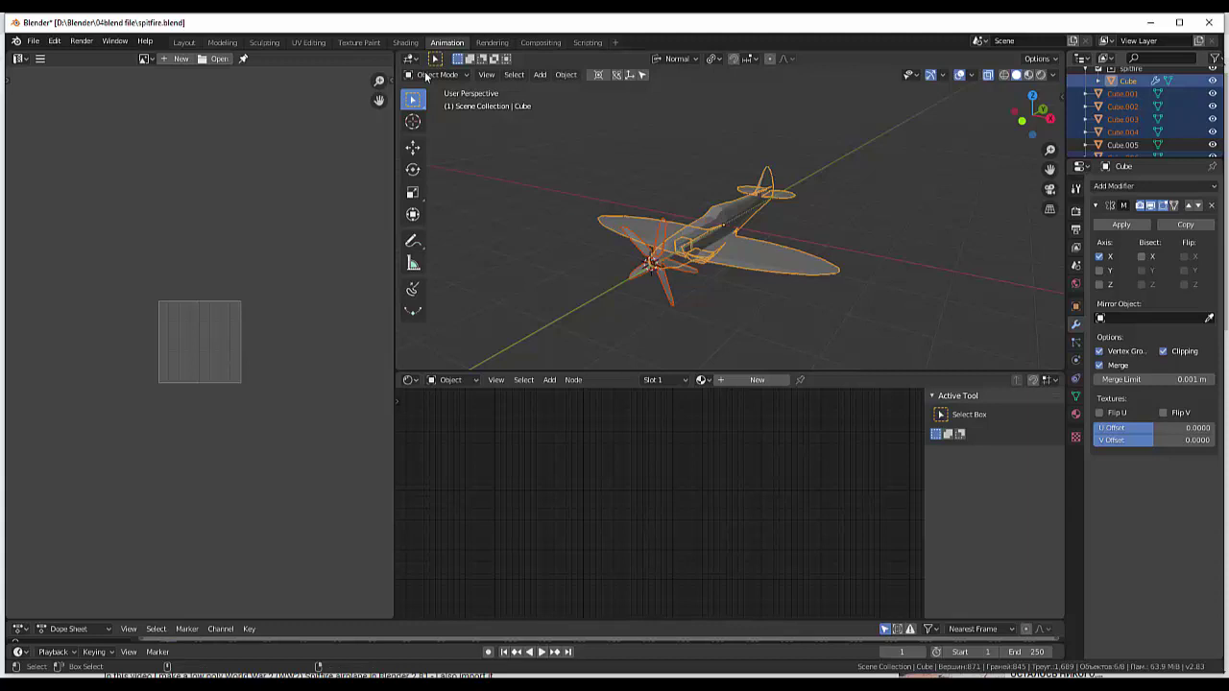
pyautogui.hotkey('ctrl', 'z')
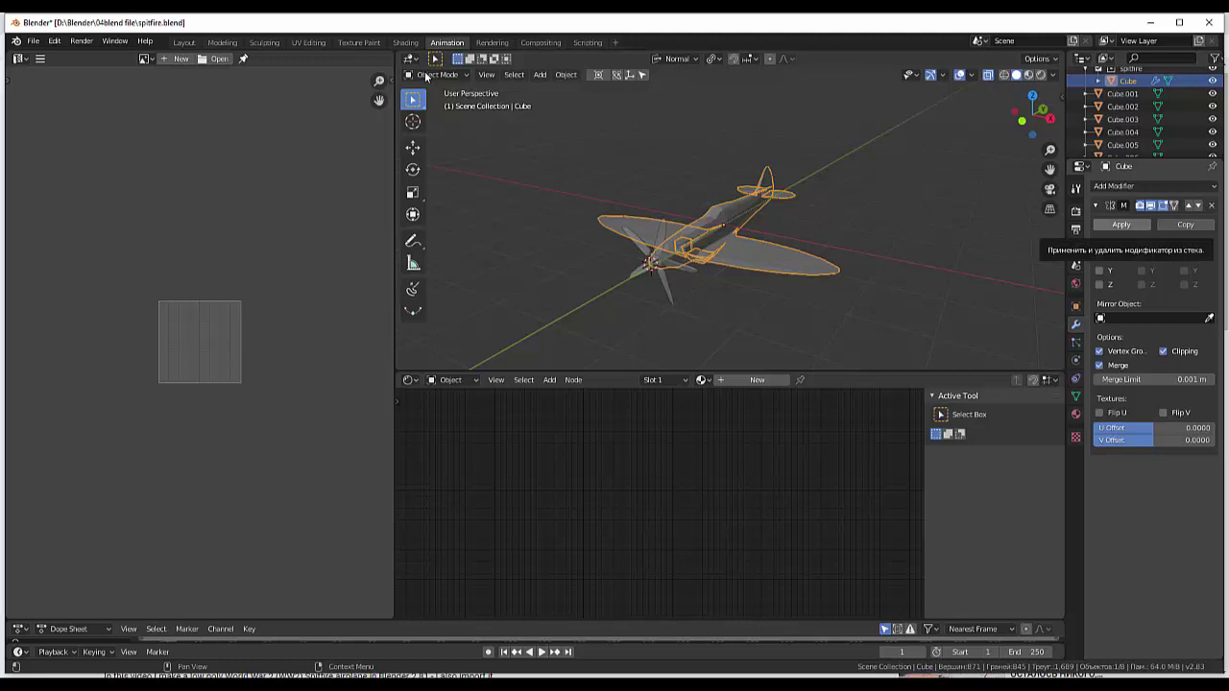
pyautogui.click(1120, 223)
pyautogui.scroll(-2, 1142, 111)
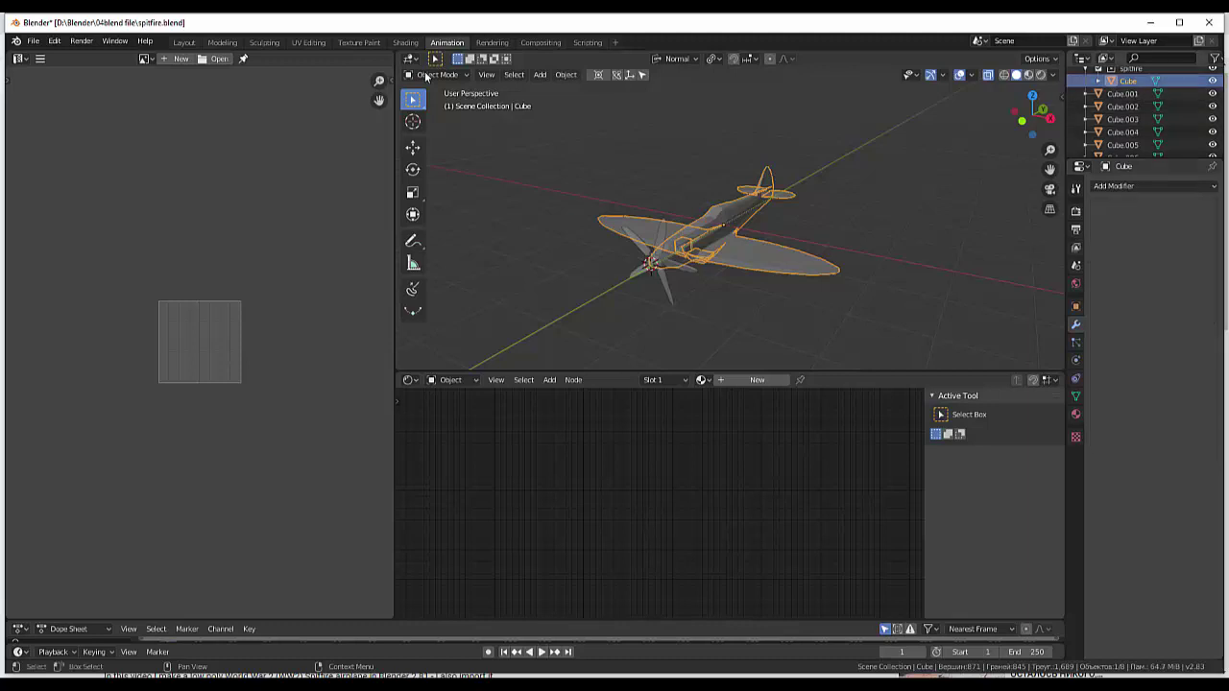
# - Select all the plane parts, including the propeller, and join them into one Cube object
pyautogui.press('a')
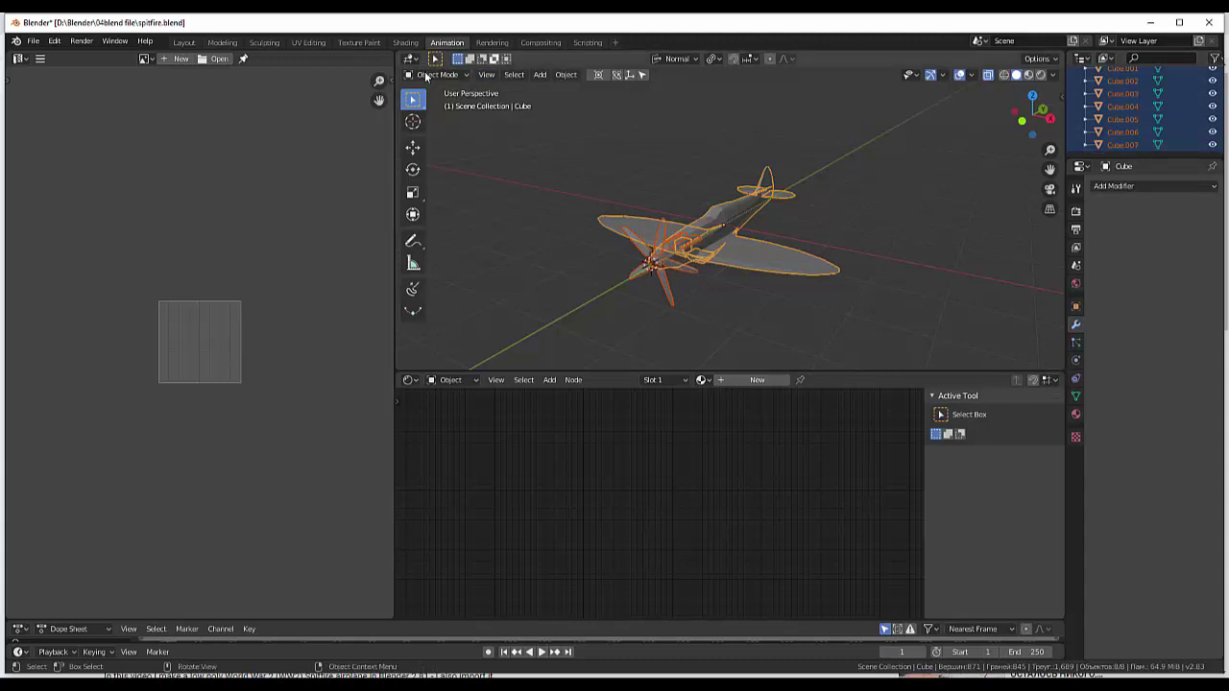
pyautogui.click(565, 74)
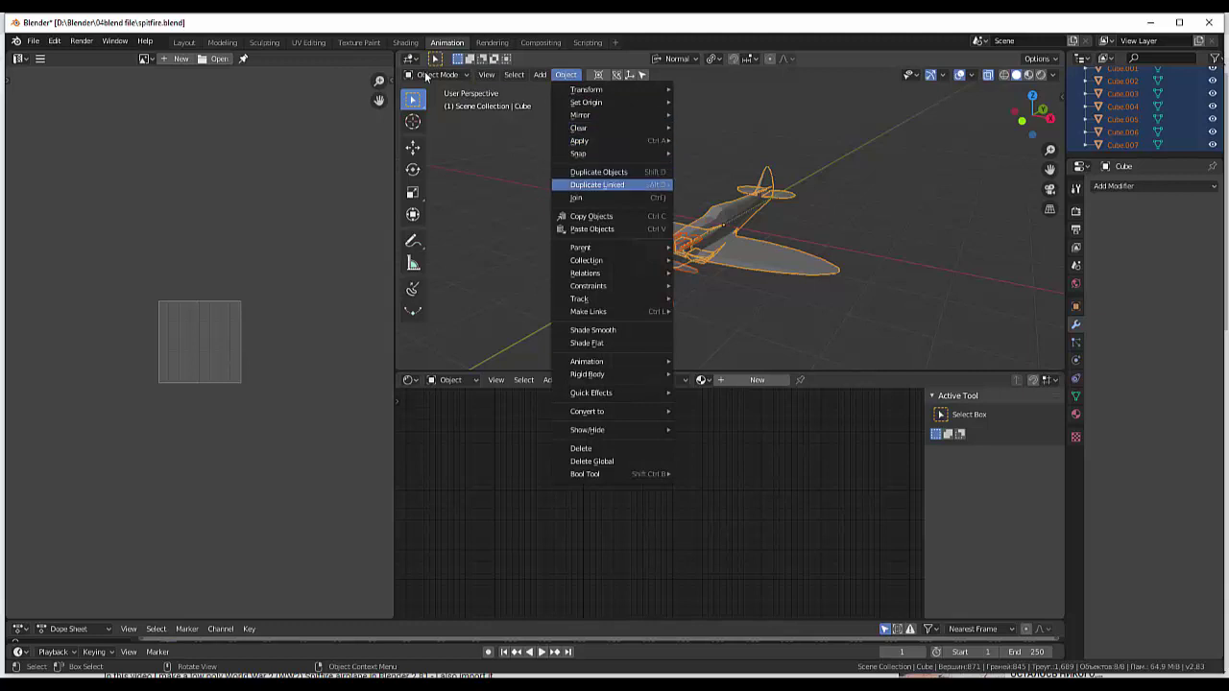
pyautogui.press('Return')
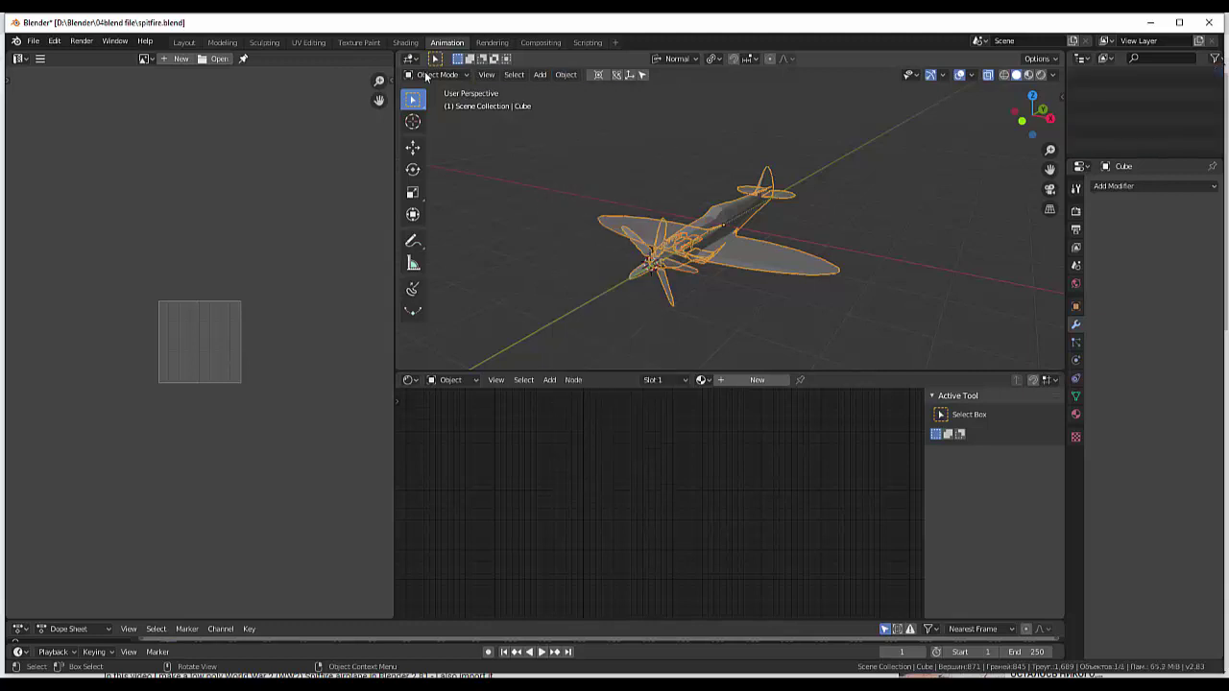
pyautogui.hotkey('alt', 'a')
pyautogui.moveTo(426, 77); pyautogui.dragTo(426, 77, button='middle')
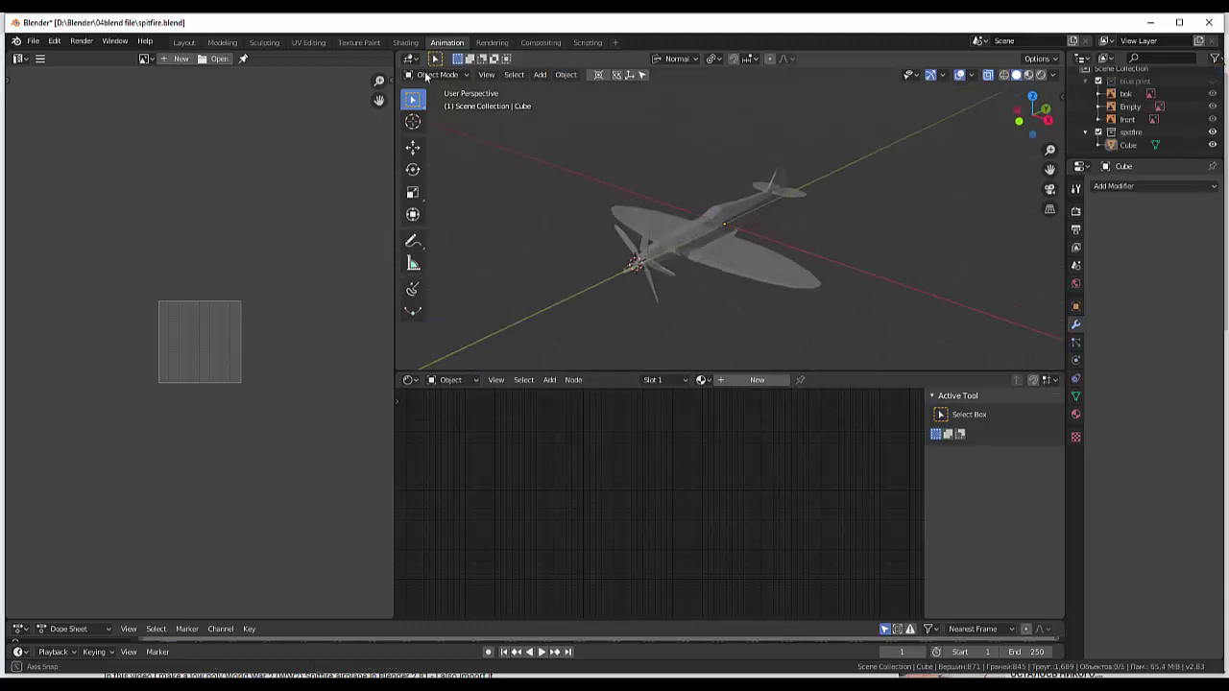
# - Reset UVs on the whole Spitfire mesh in Edit Mode and create new material Material.002
pyautogui.click(426, 77)
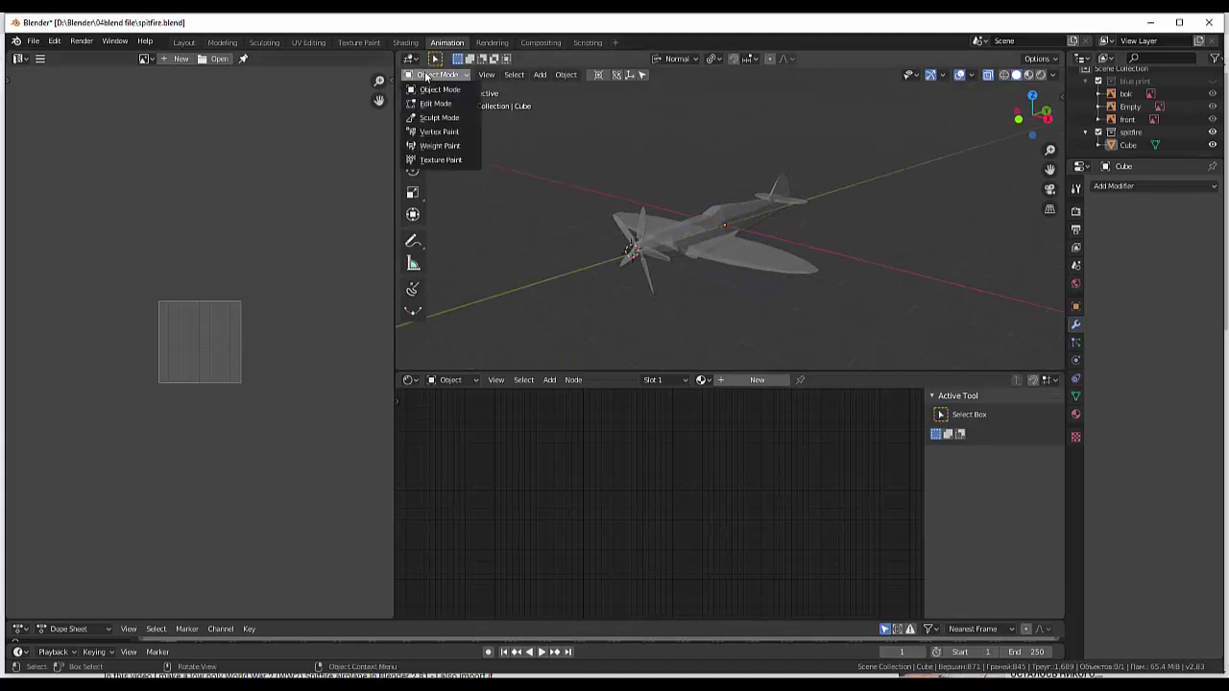
pyautogui.press('Down')
pyautogui.press('Return')
pyautogui.press('a')
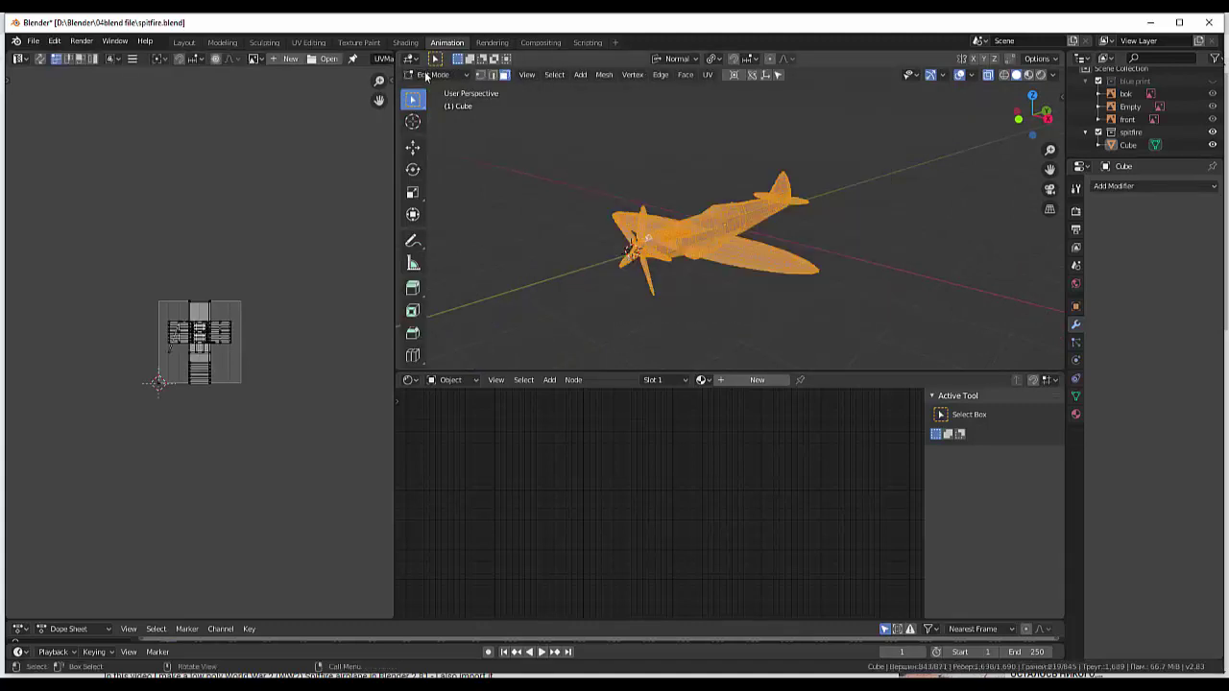
pyautogui.press('u')
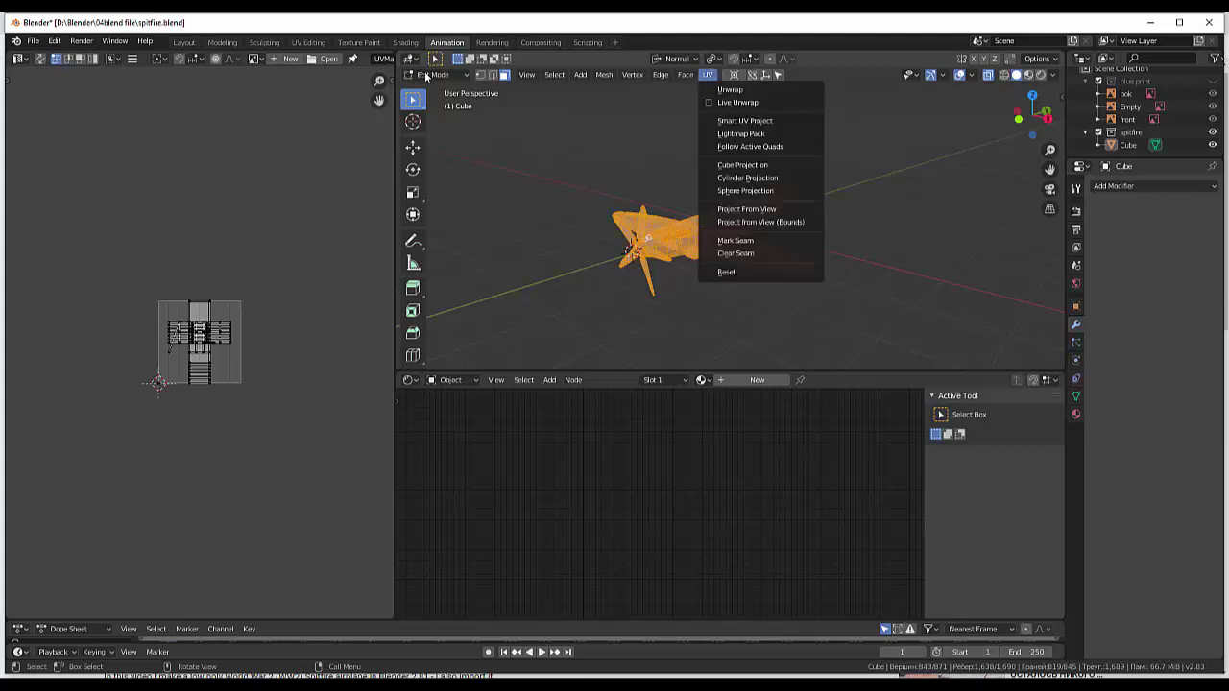
pyautogui.press('Up')
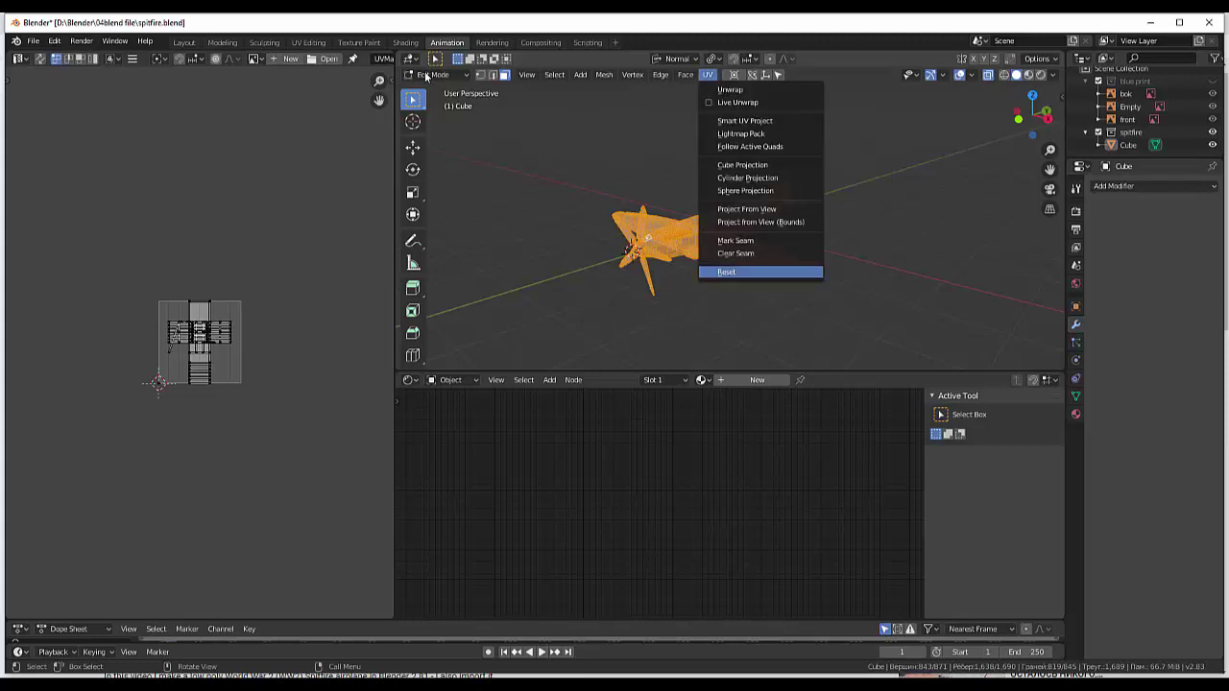
pyautogui.press('Return')
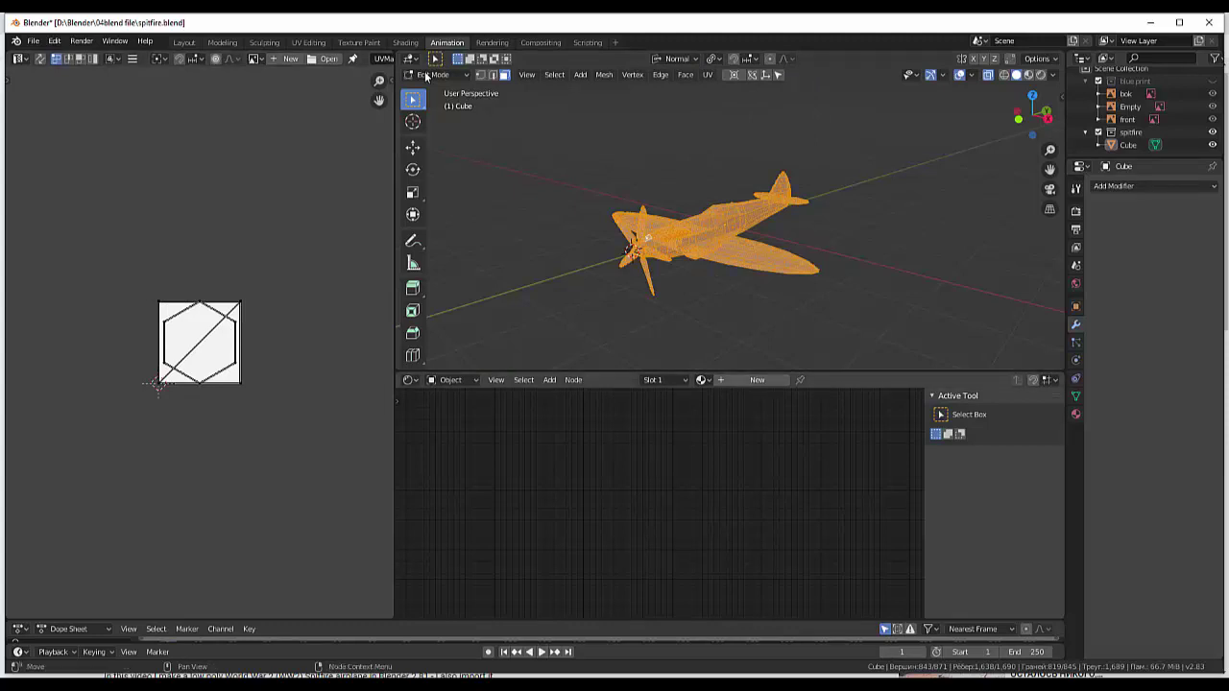
pyautogui.click(756, 379)
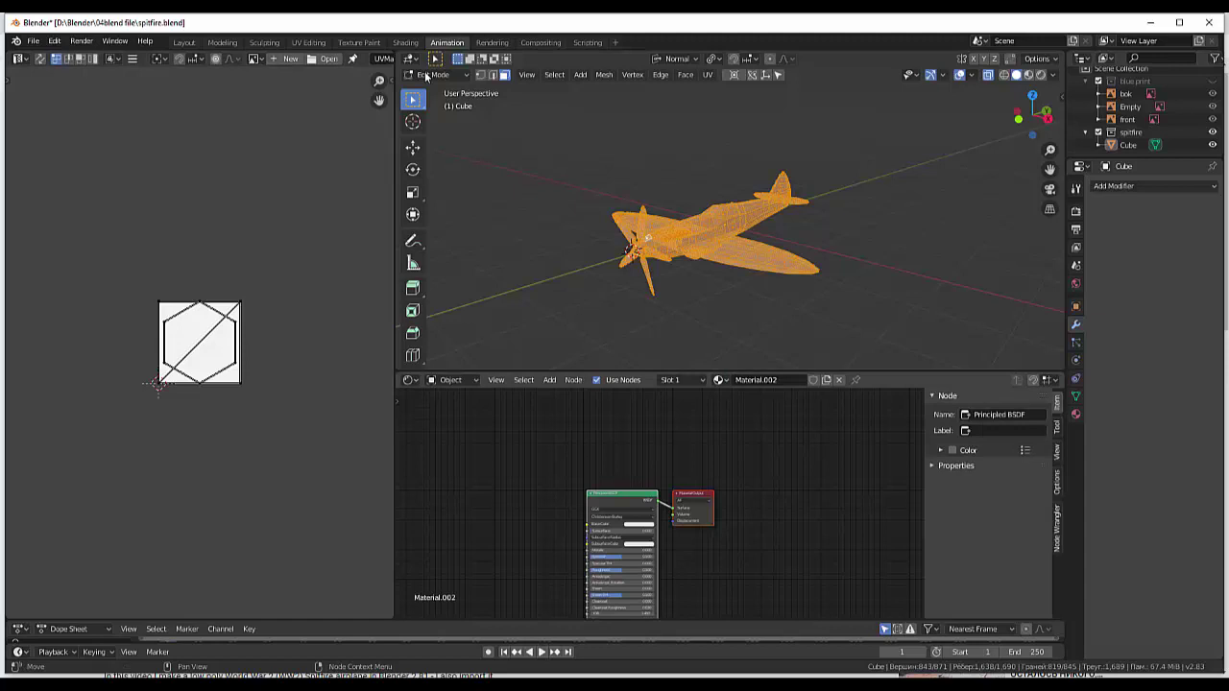
# - Add an Image Texture node to the left of the Principled BSDF
pyautogui.press('Home')
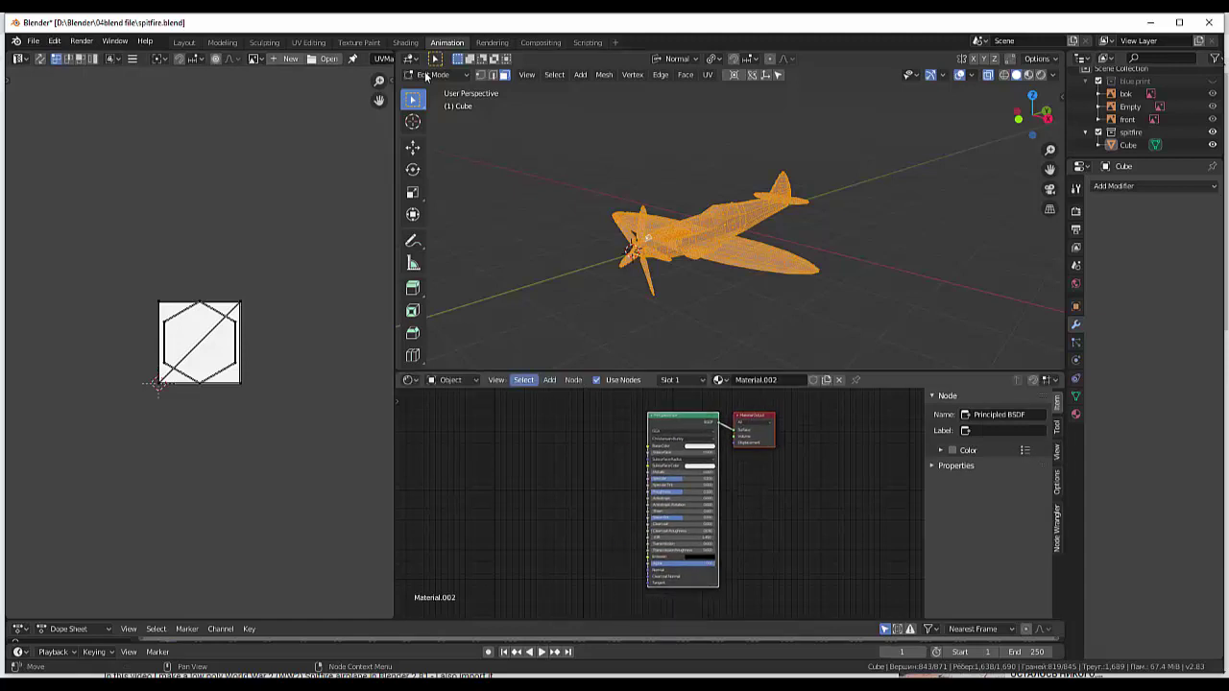
pyautogui.click(549, 379)
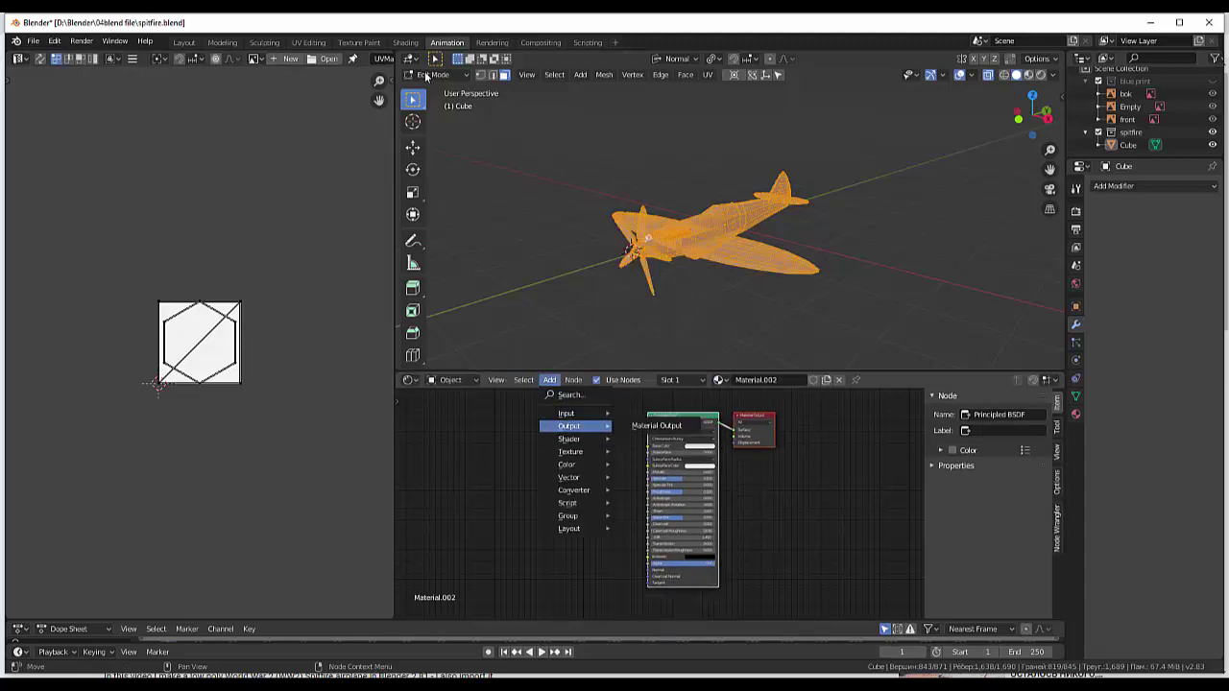
pyautogui.moveTo(572, 451)
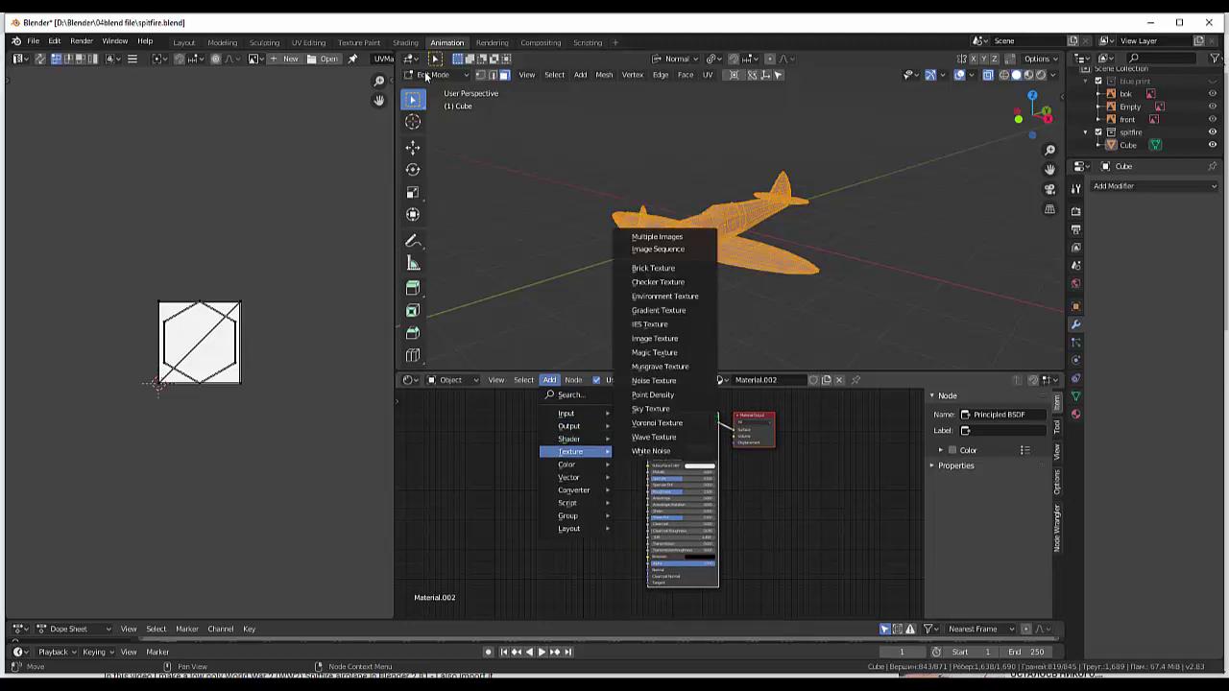
pyautogui.click(655, 338)
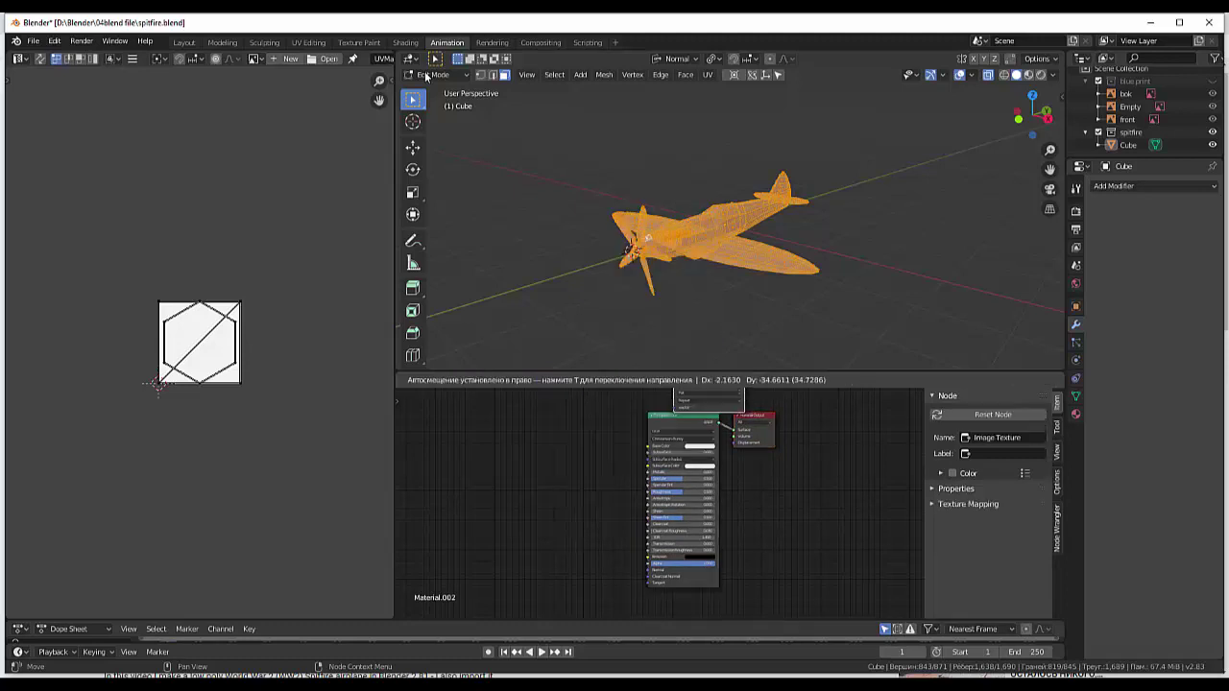
pyautogui.click(605, 444)
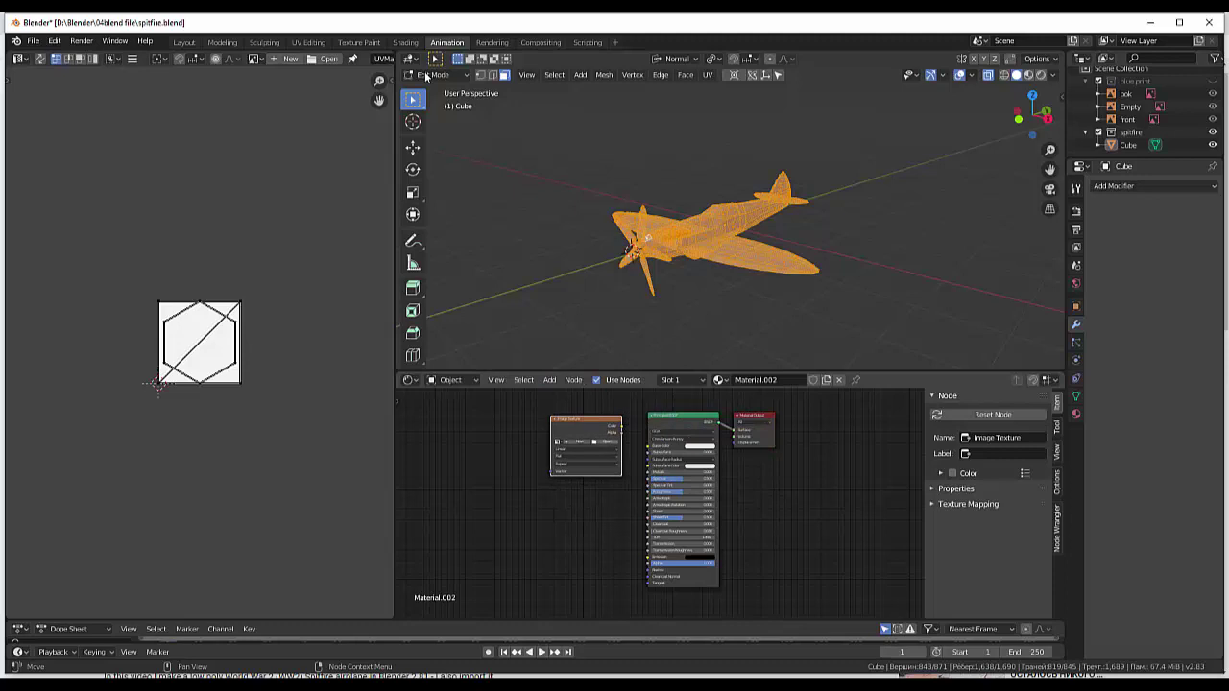
# - Link the texture's Color to Base Color and bring up the file browser for its image
pyautogui.scroll(1, 605, 444)
pyautogui.scroll(2, 605, 443)
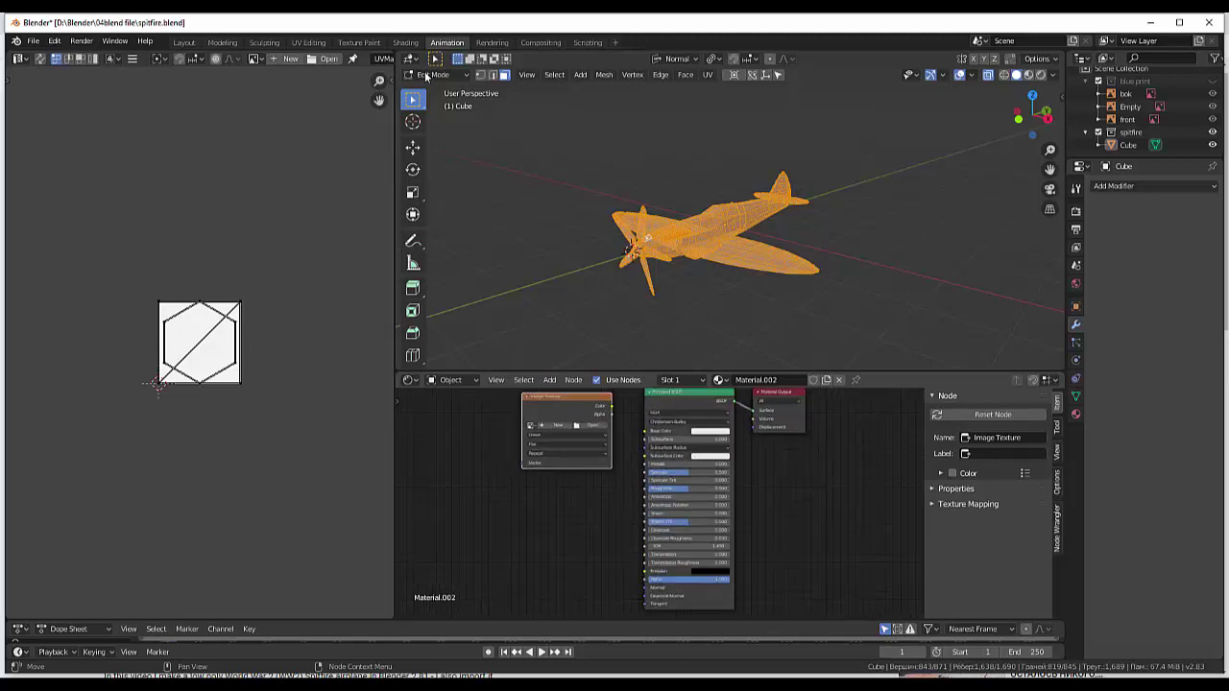
pyautogui.scroll(-1, 656, 502)
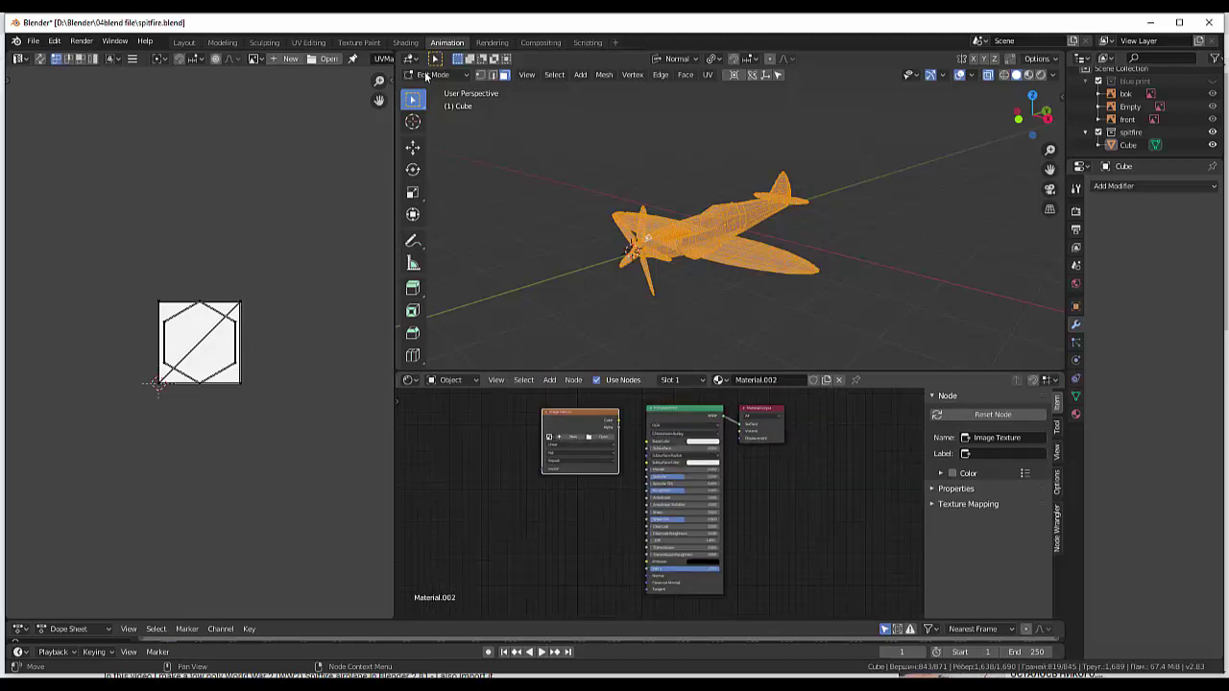
pyautogui.moveTo(619, 420); pyautogui.dragTo(646, 440)
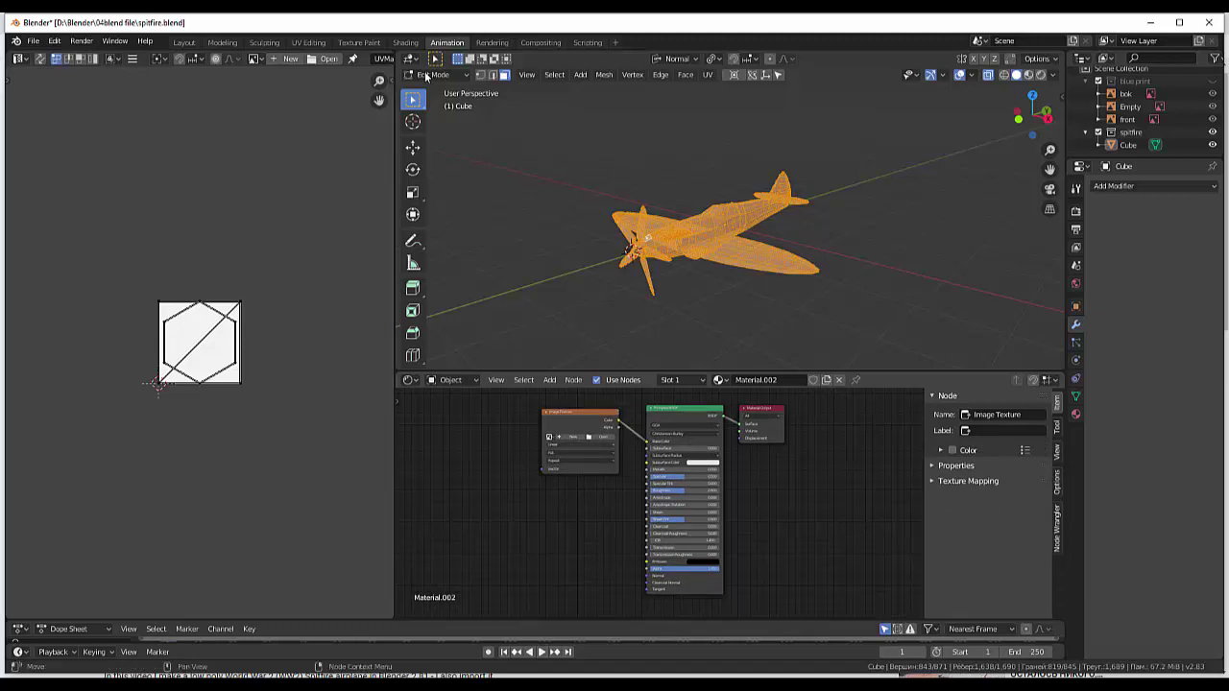
pyautogui.click(602, 437)
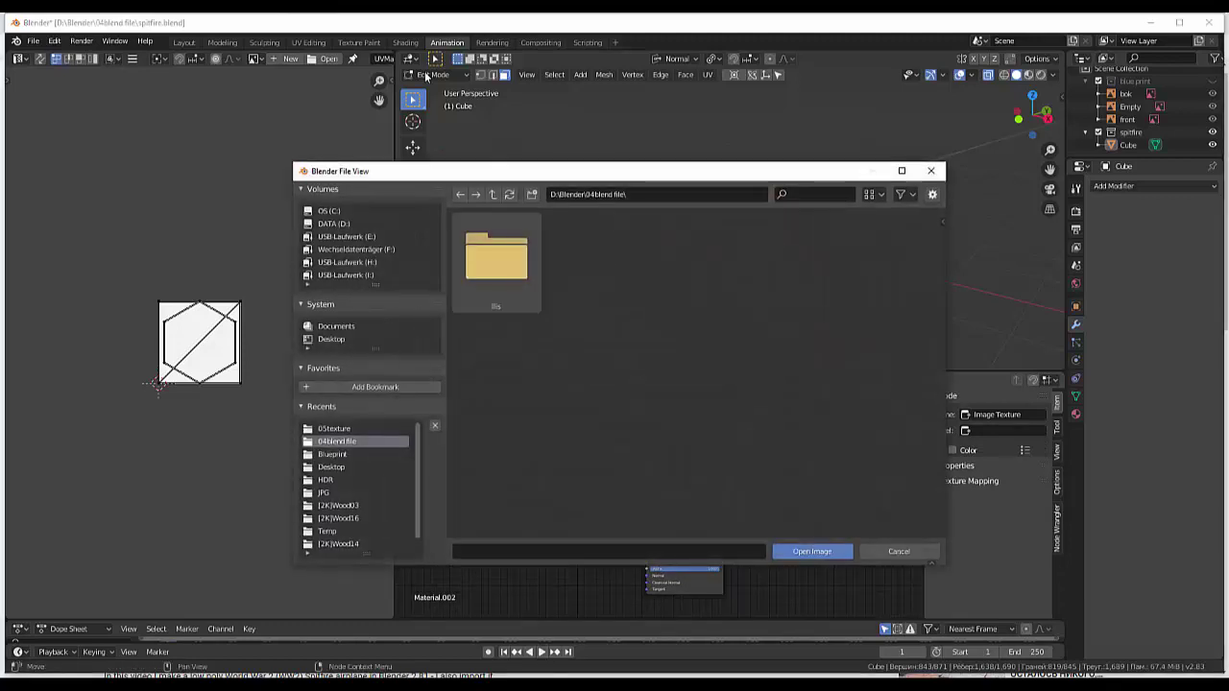
# - Load D:\Blender\05texture\spitfire-color.jpg into the Image Texture node
pyautogui.click(333, 223)
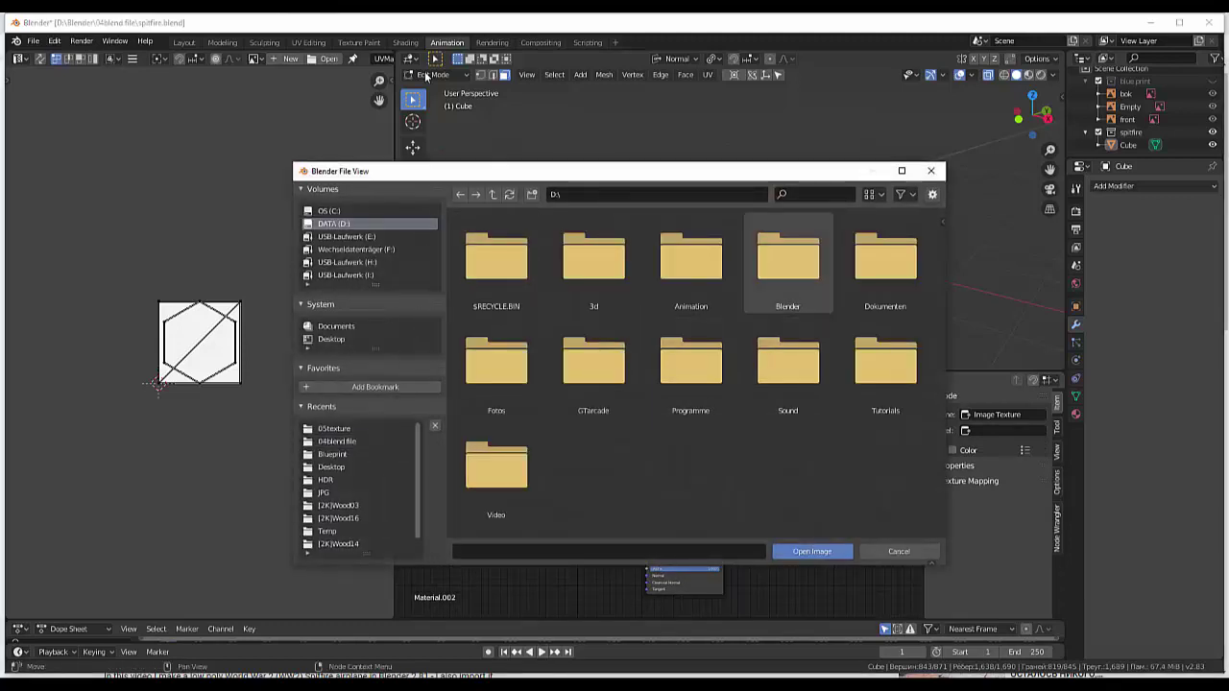
pyautogui.doubleClick(787, 257)
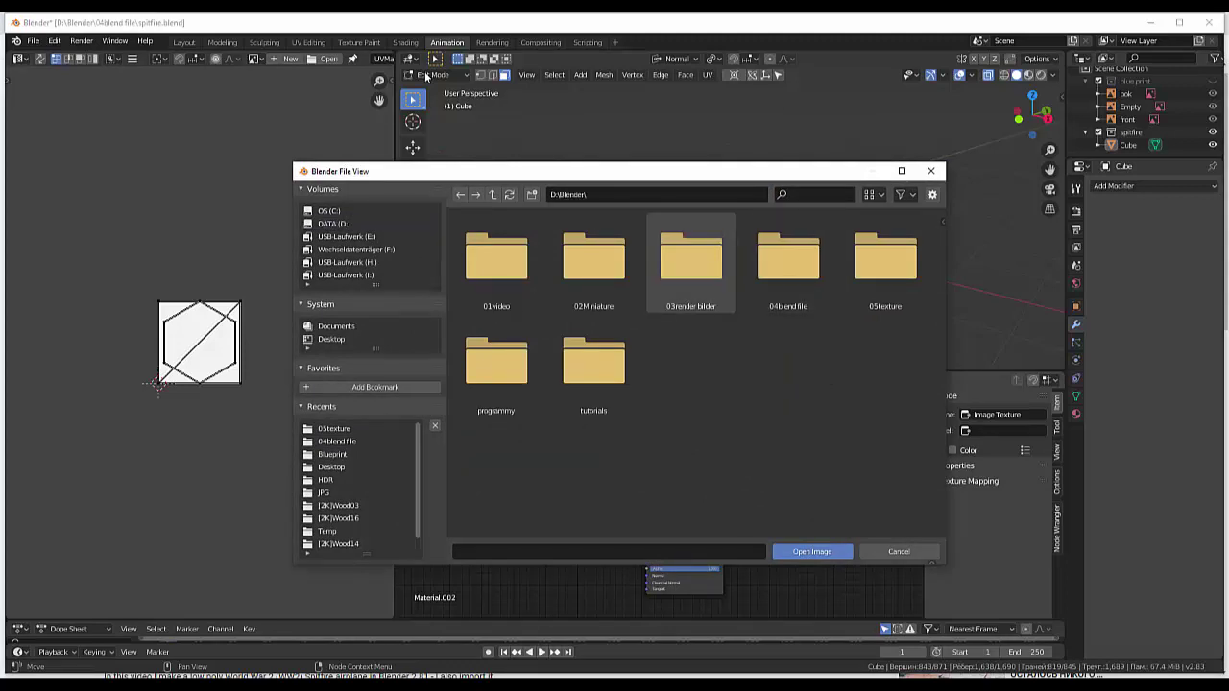
pyautogui.doubleClick(885, 259)
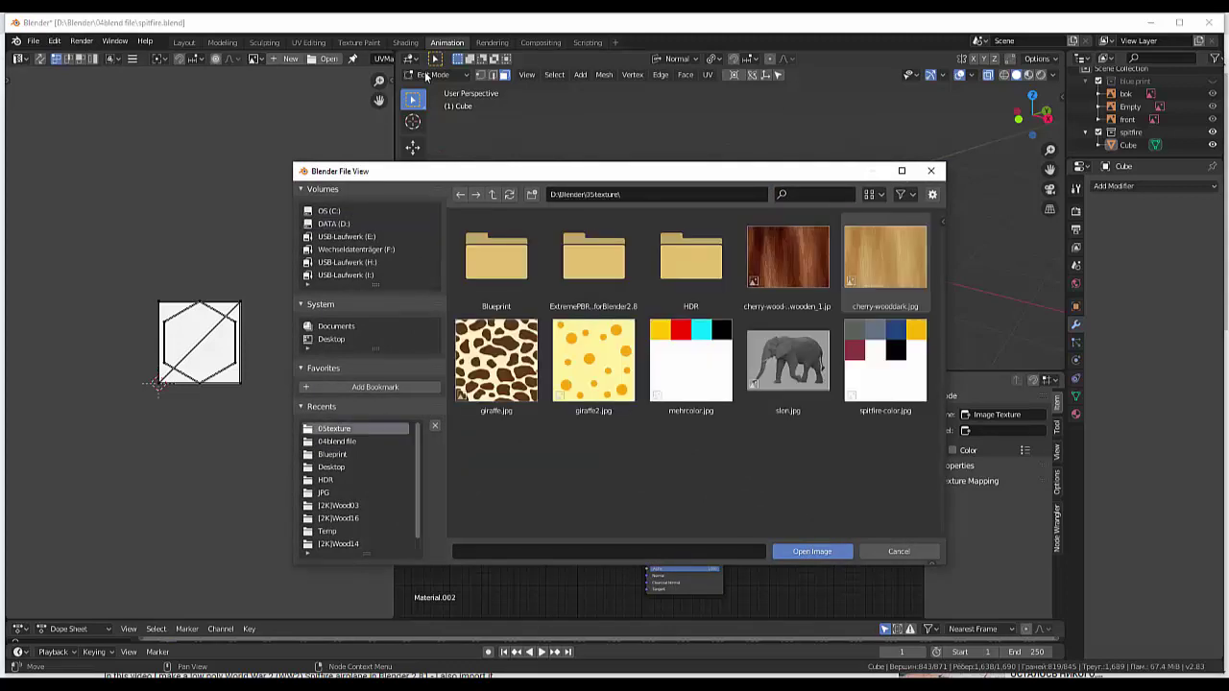
pyautogui.click(885, 365)
pyautogui.press('Return')
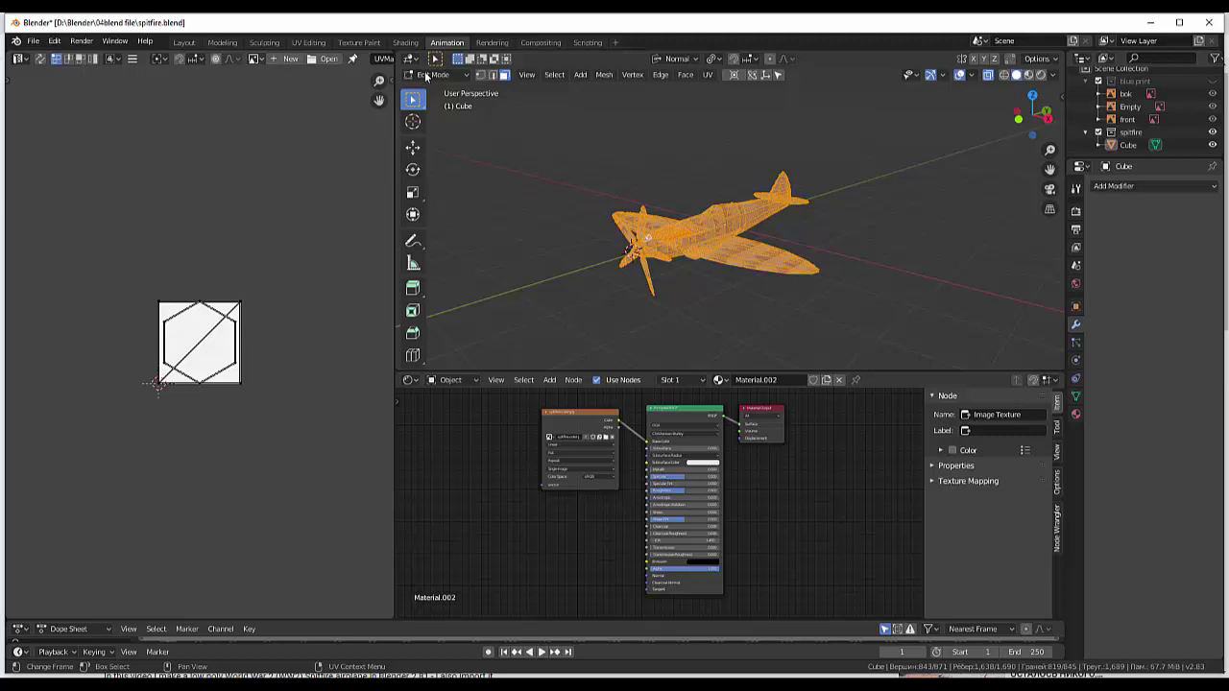
# - Display spitfire-color.jpg behind the UV layout in the UV Editor
pyautogui.click(254, 59)
pyautogui.press('Up')
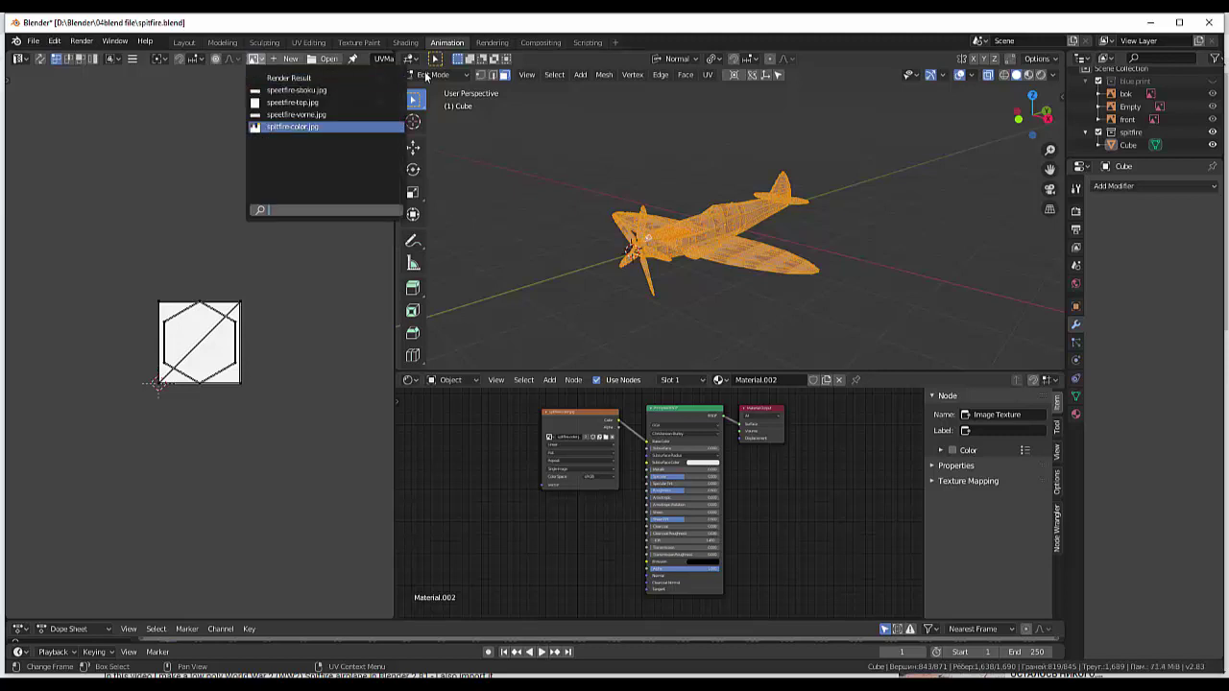
pyautogui.press('Return')
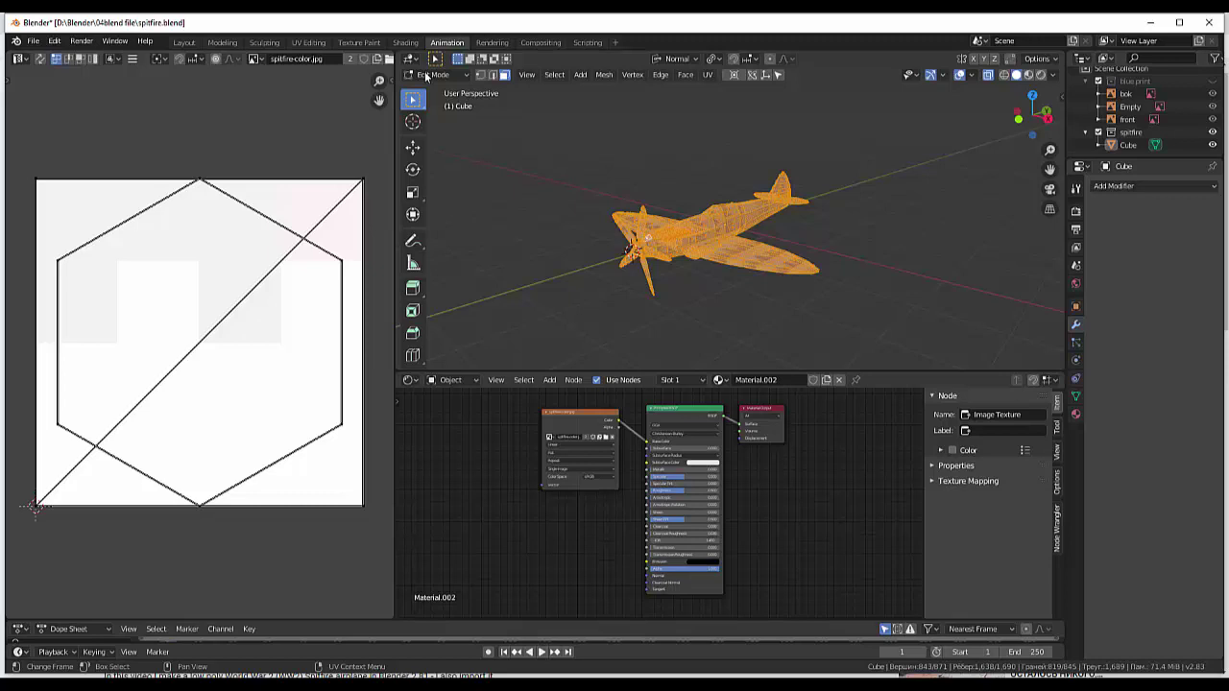
# - Box-select all the Spitfire's UV faces and scale the layout down over the palette
pyautogui.press('b')
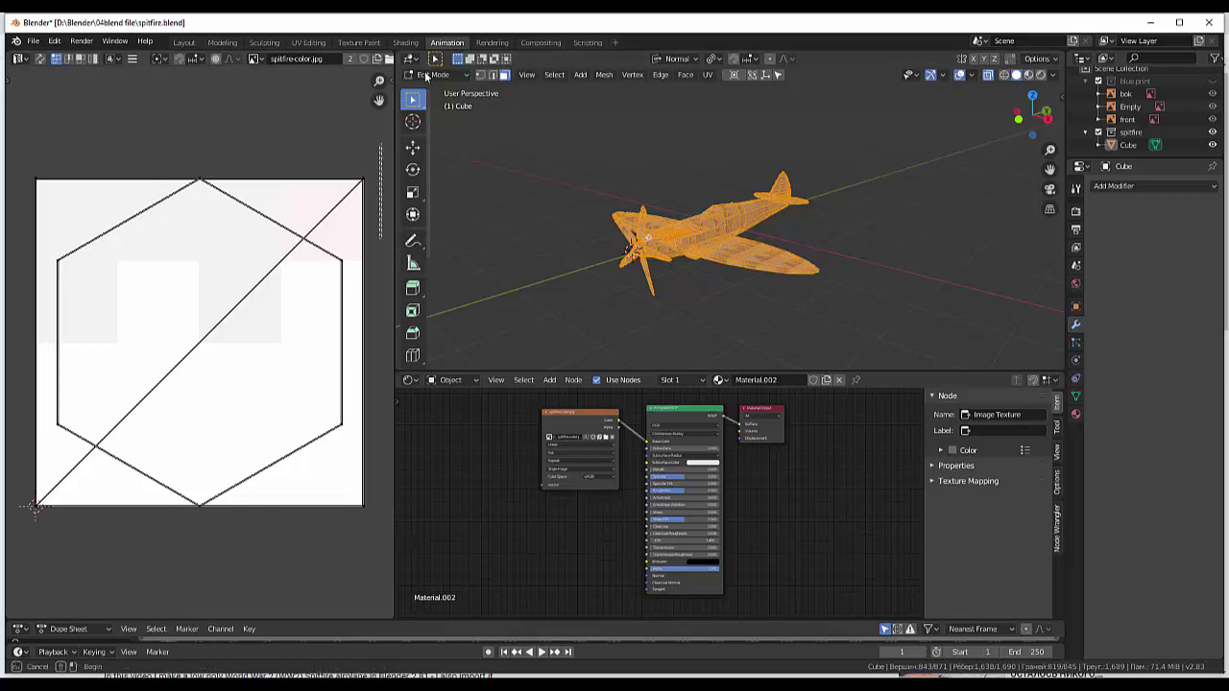
pyautogui.moveTo(381, 144); pyautogui.dragTo(15, 543)
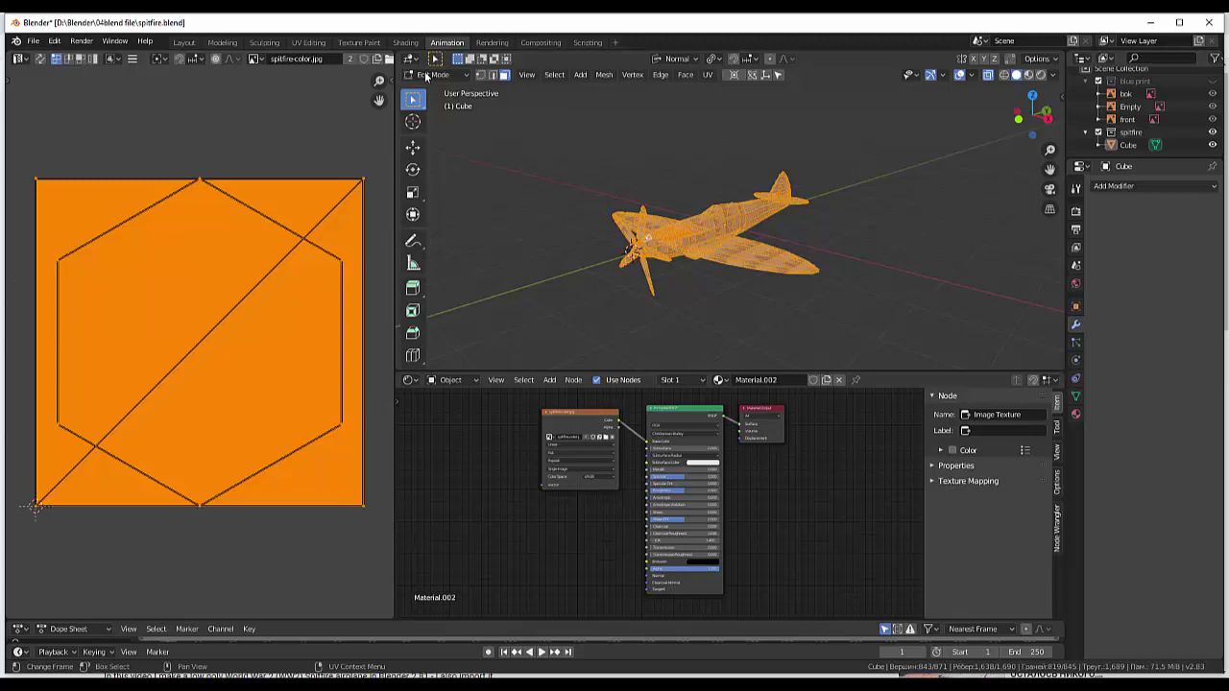
pyautogui.press('s')
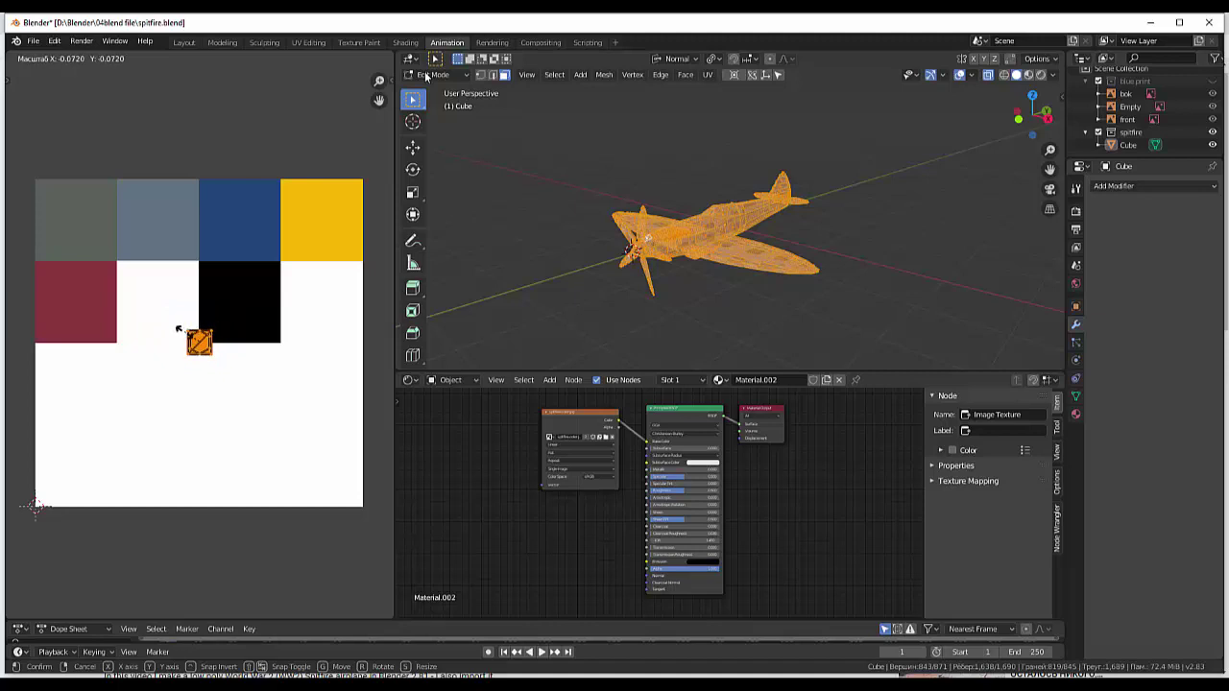
pyautogui.press('Return')
# - Shrink the UV island to a tiny patch and move it onto the grey swatch
pyautogui.hotkey('alt', 'a')
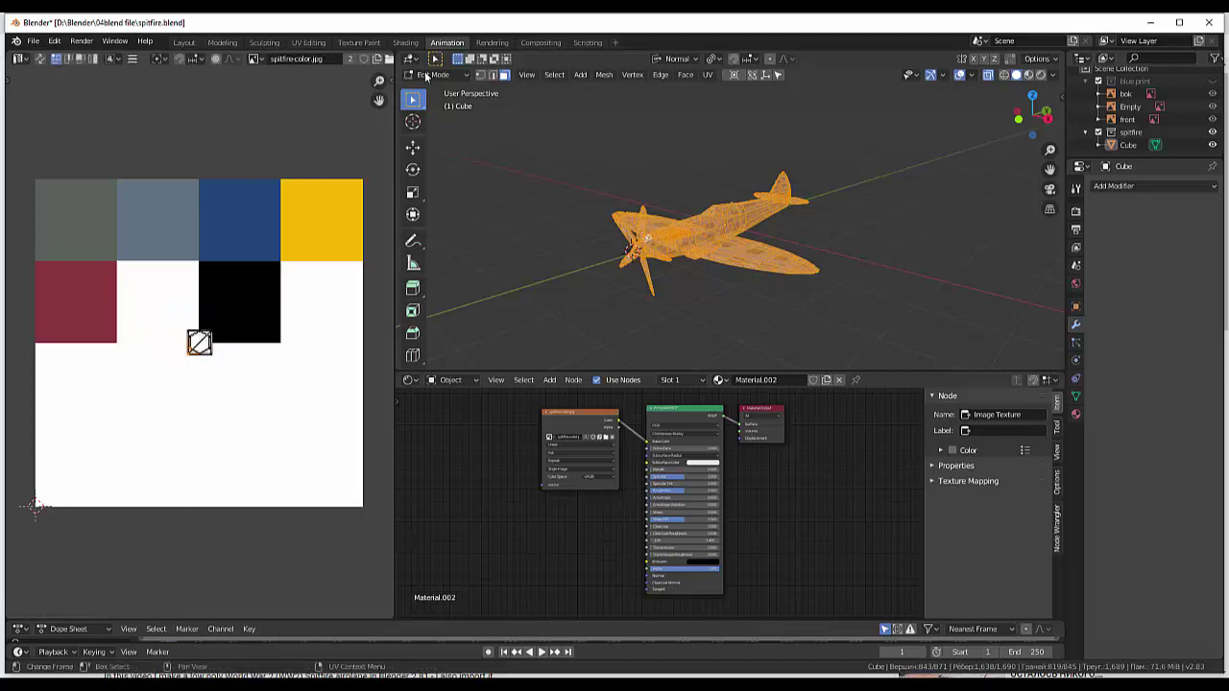
pyautogui.press('a')
pyautogui.press('g')
pyautogui.press('s')
pyautogui.press('Return')
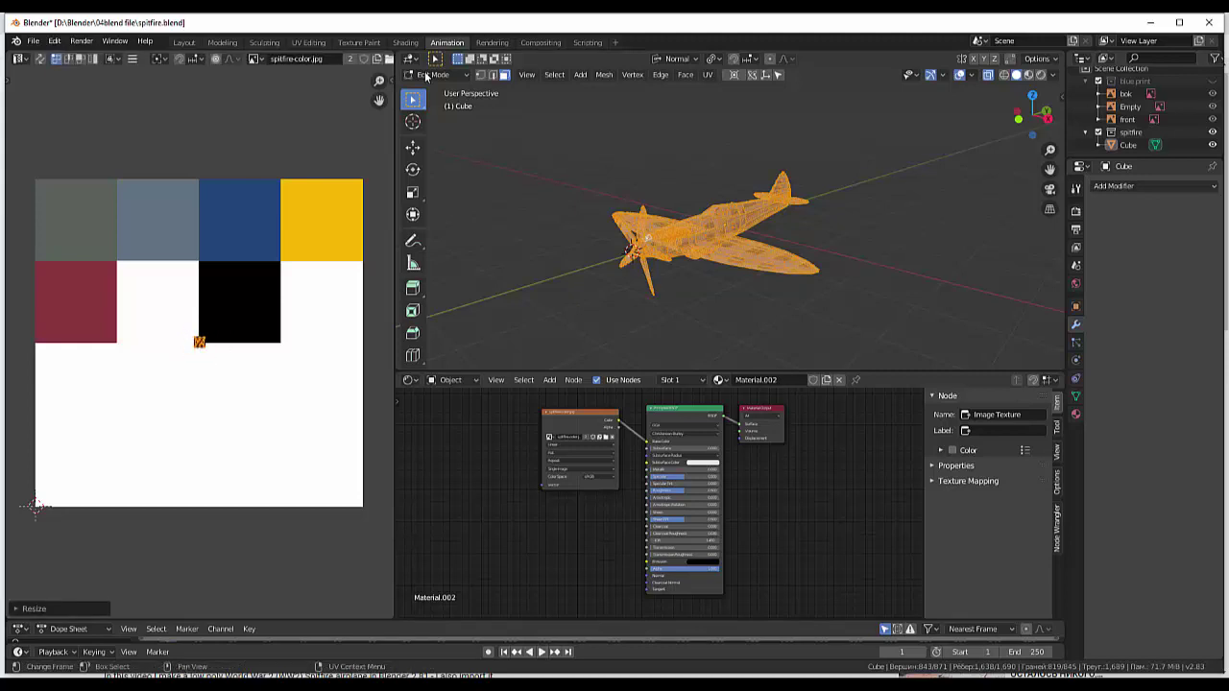
pyautogui.press('g')
pyautogui.press('Return')
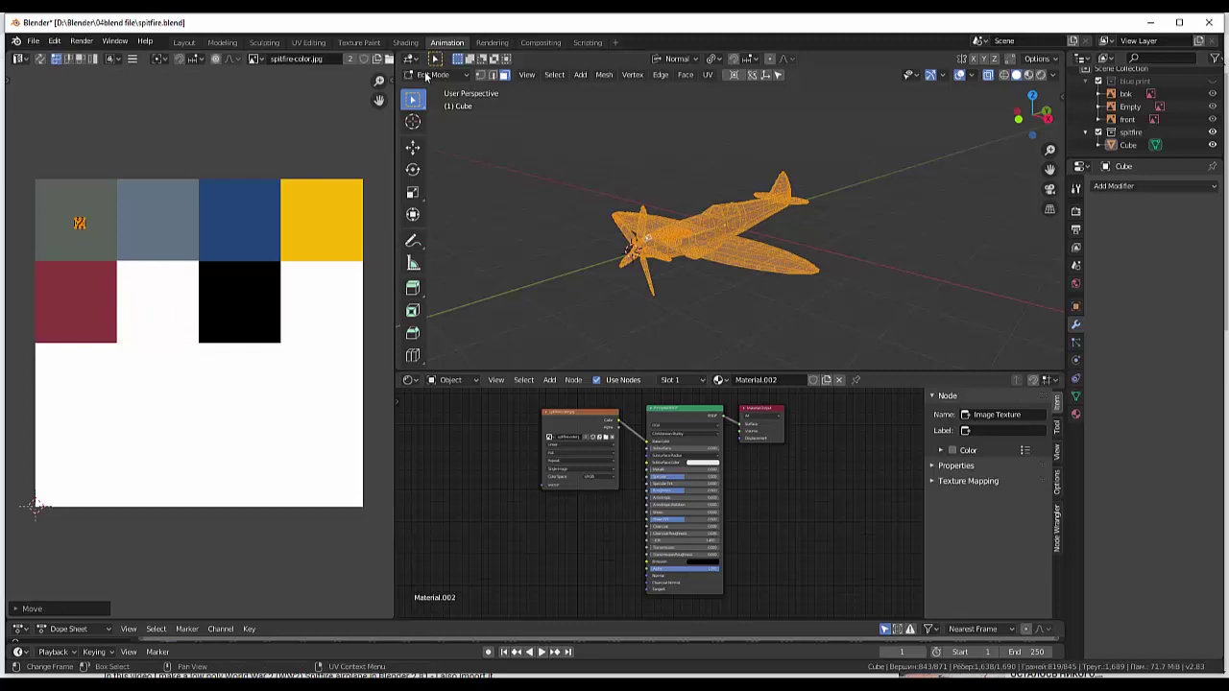
# - Deselect all, view the Spitfire with solid material shading, and return to Object Mode
pyautogui.hotkey('alt', 'a')
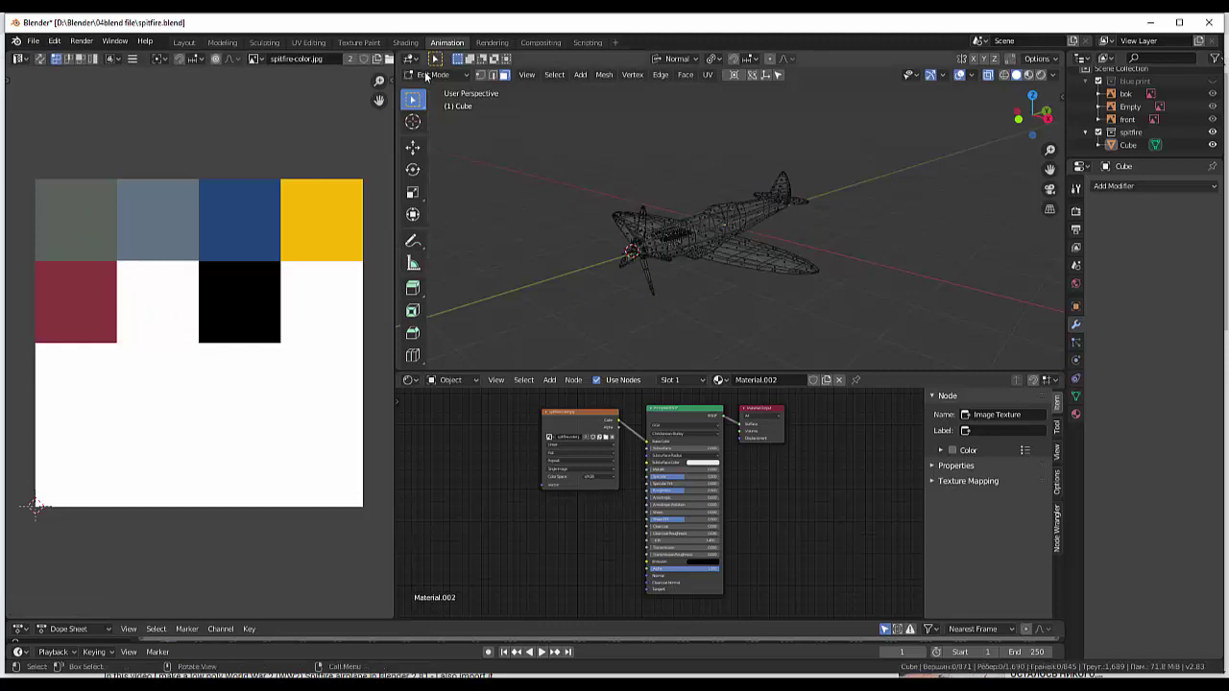
pyautogui.hotkey('shift', 'z')
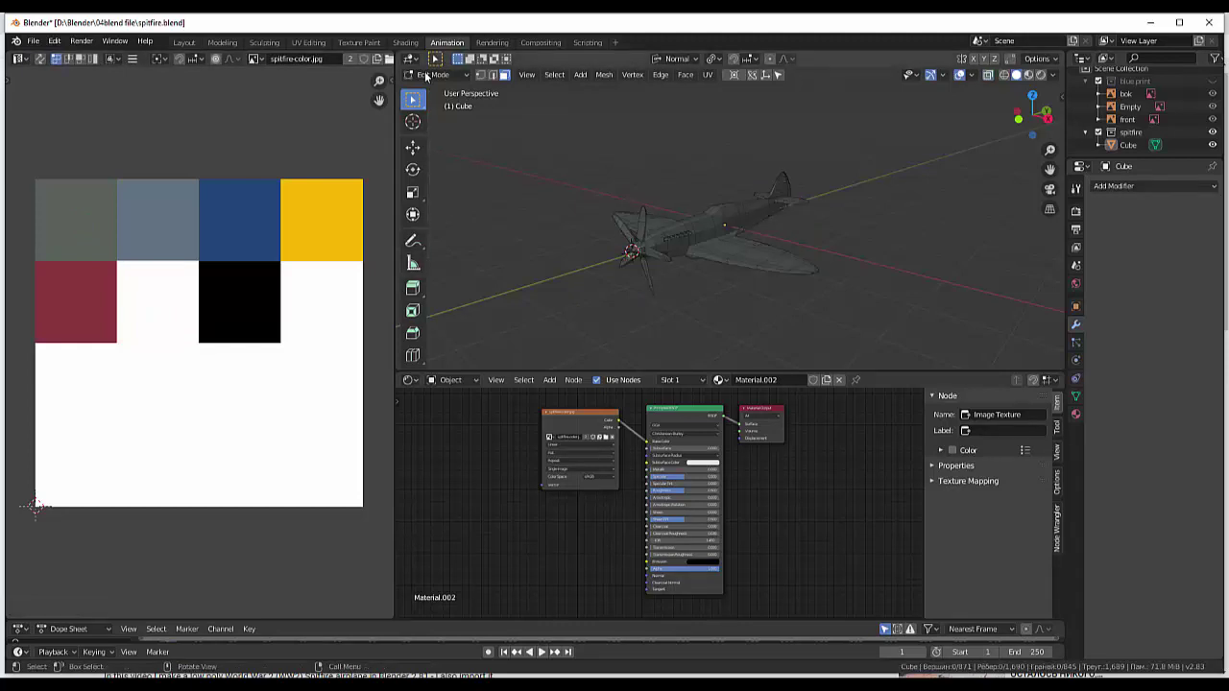
pyautogui.press('z')
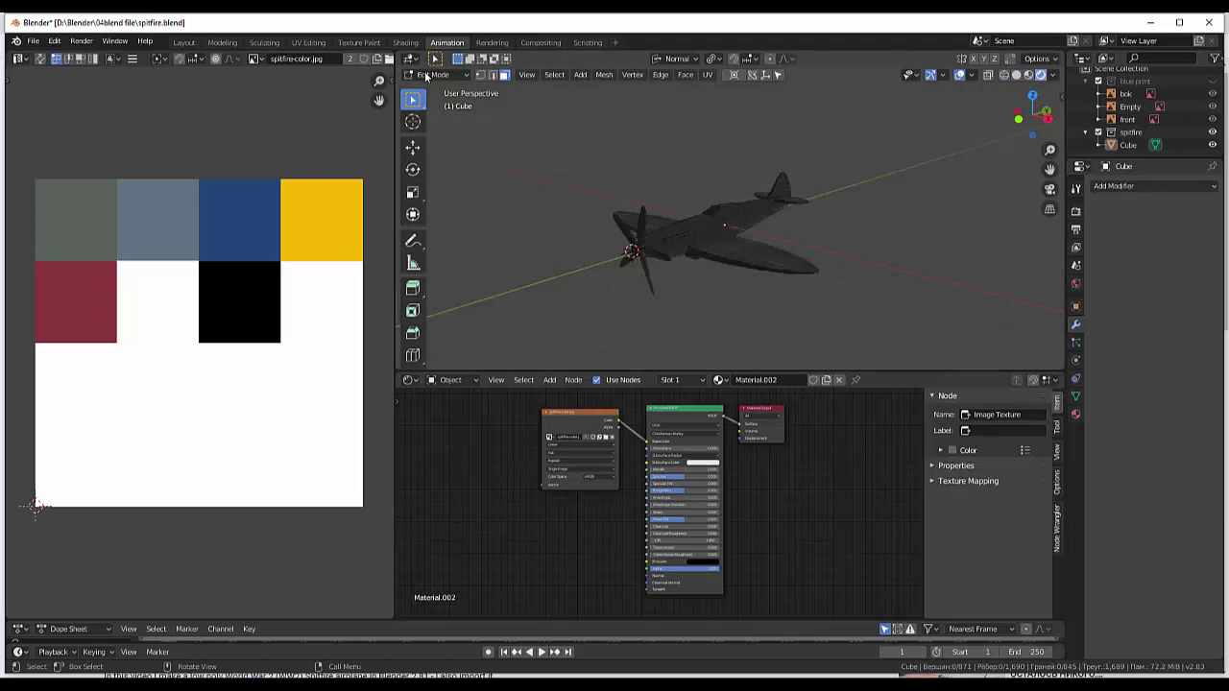
pyautogui.press('KP_Add')
pyautogui.press('KP_Add')
pyautogui.press('KP_Add')
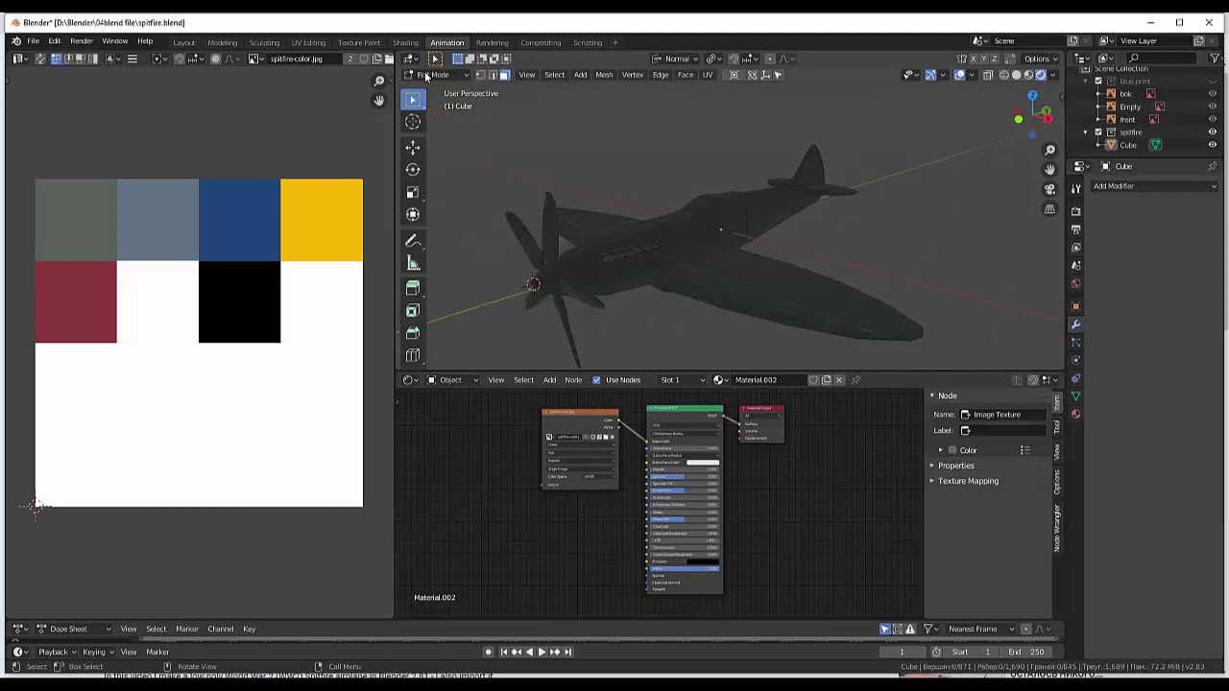
pyautogui.press('KP_6')
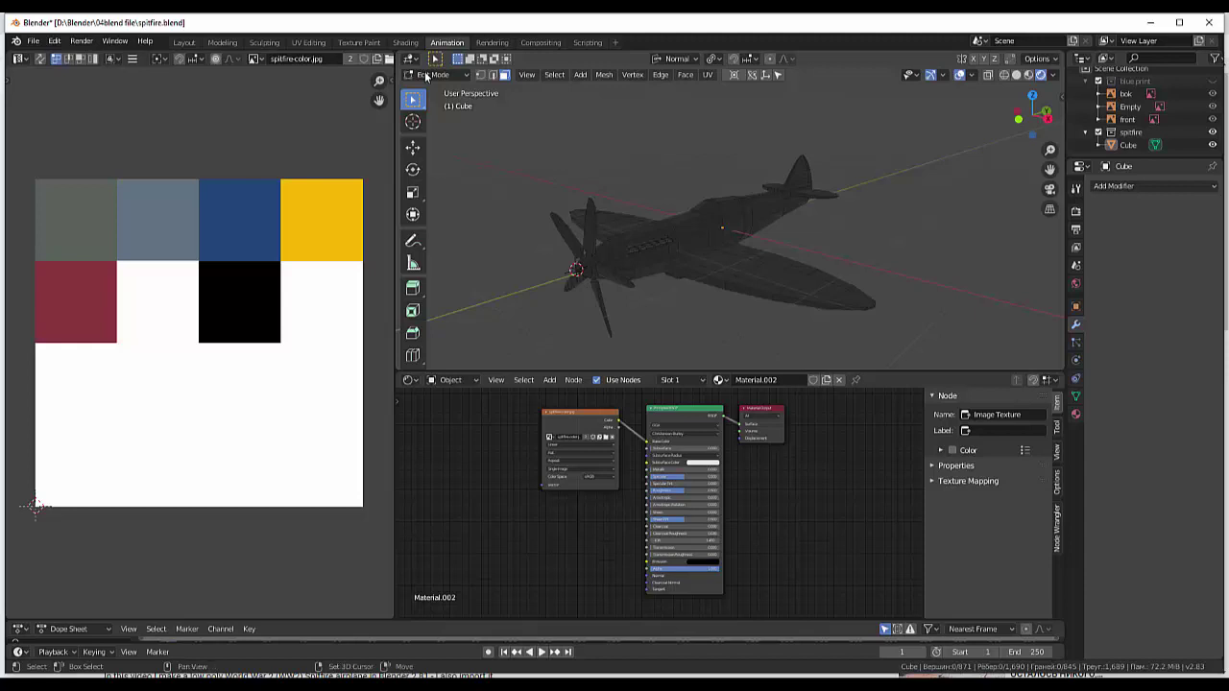
pyautogui.hotkey('shift', 'a')
pyautogui.click(427, 77)
pyautogui.click(432, 90)
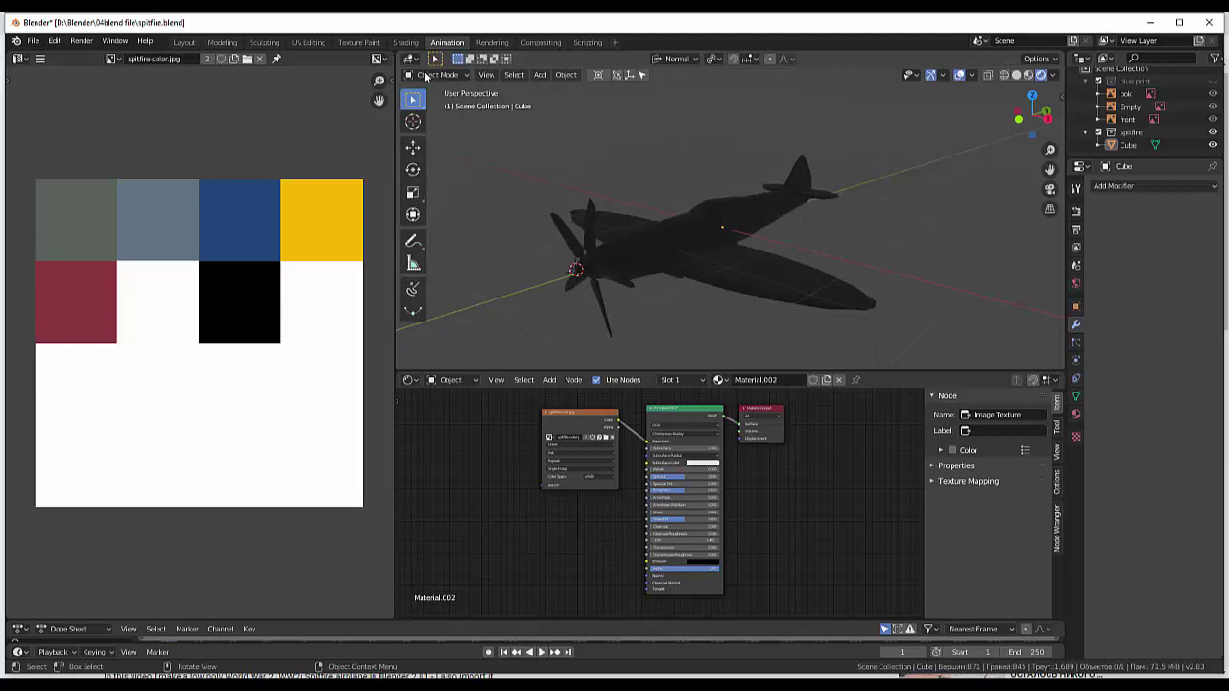
# - Add a Point light and move it above the Spitfire
pyautogui.press('shift')
pyautogui.hotkey('shift', 'a')
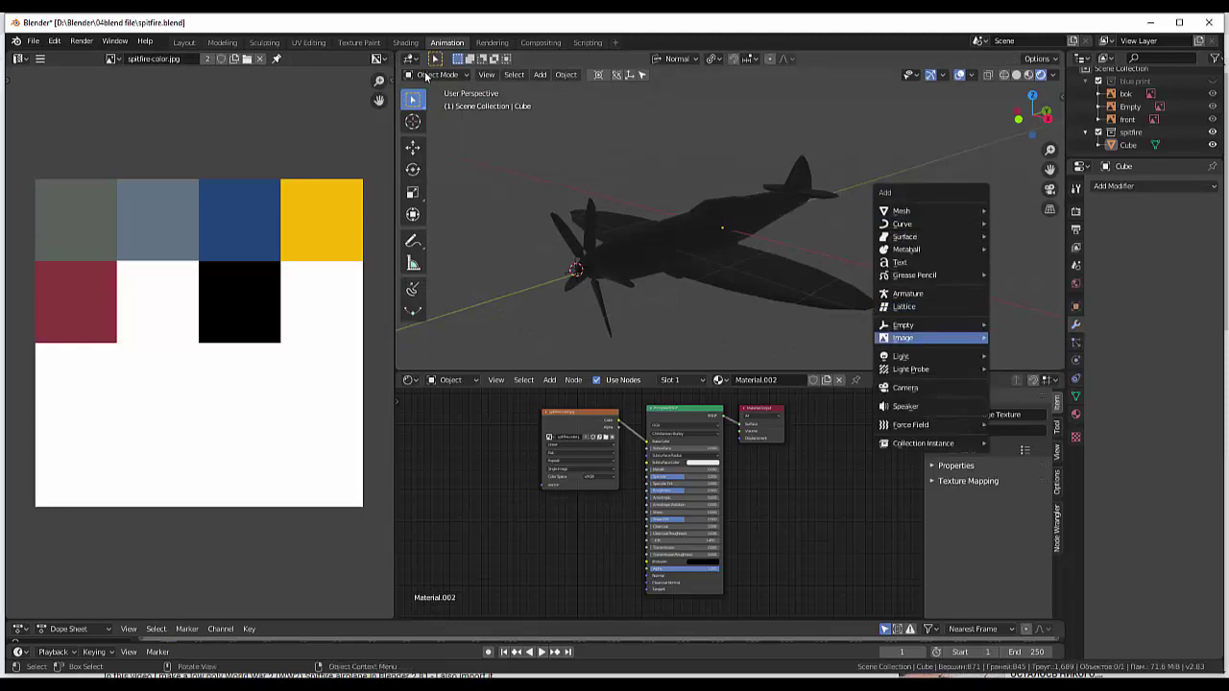
pyautogui.moveTo(903, 356)
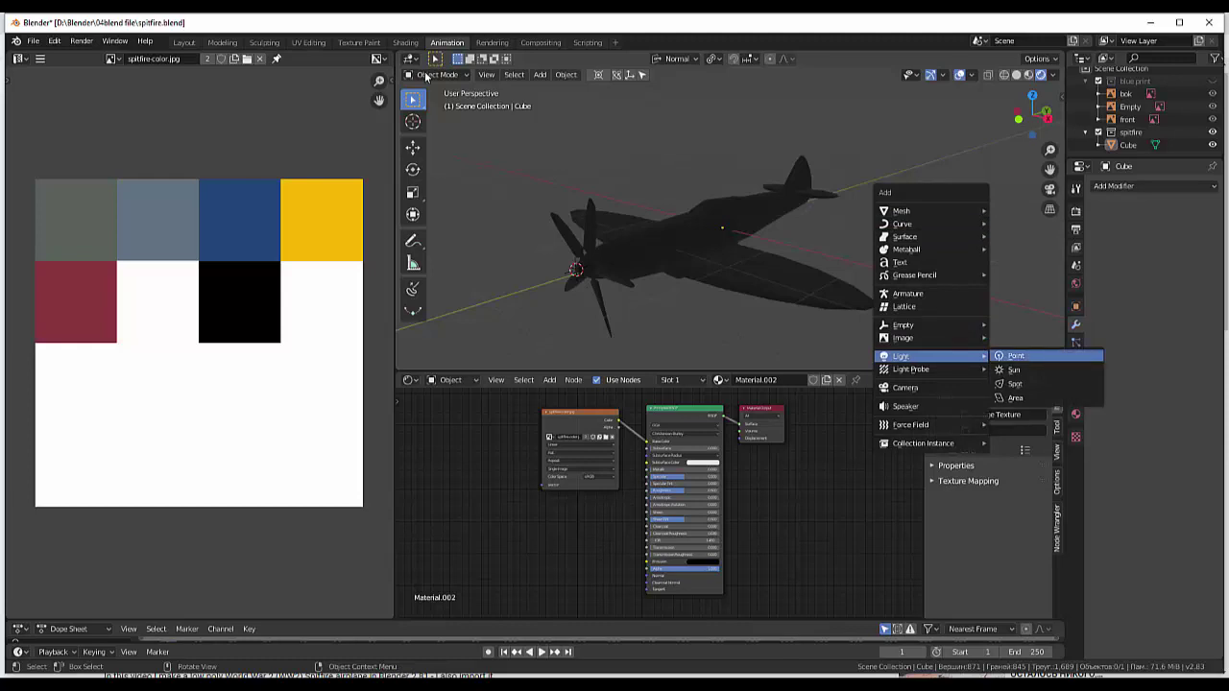
pyautogui.click(1015, 356)
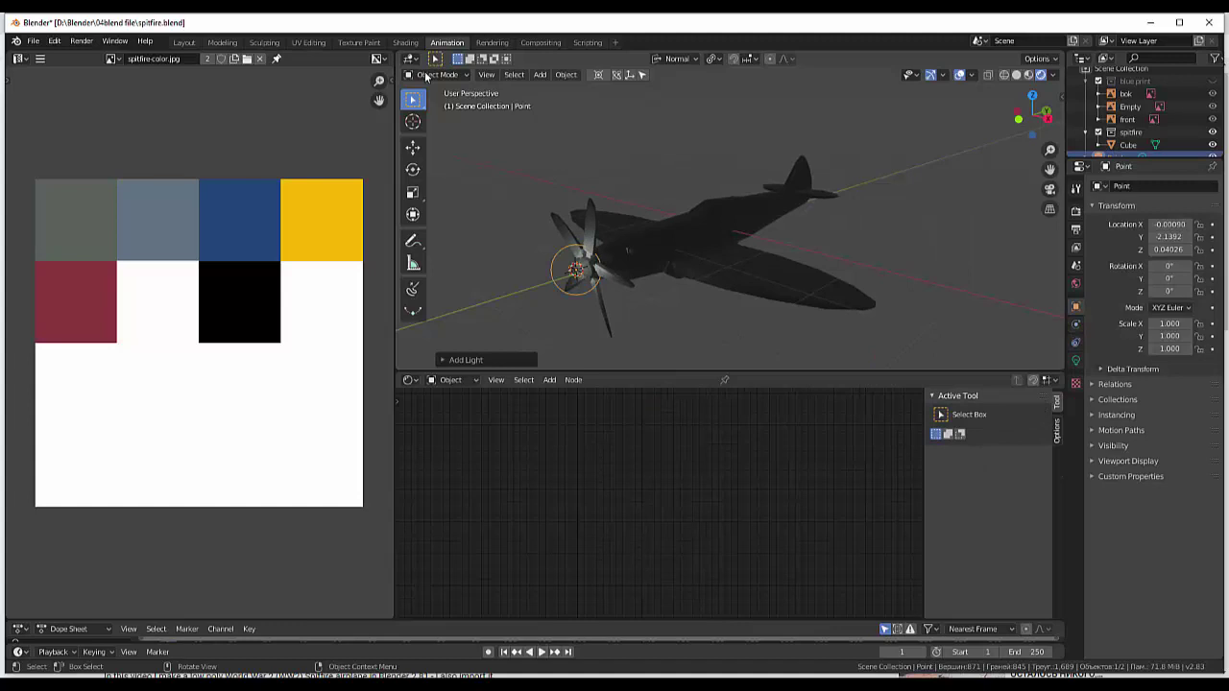
pyautogui.press('g')
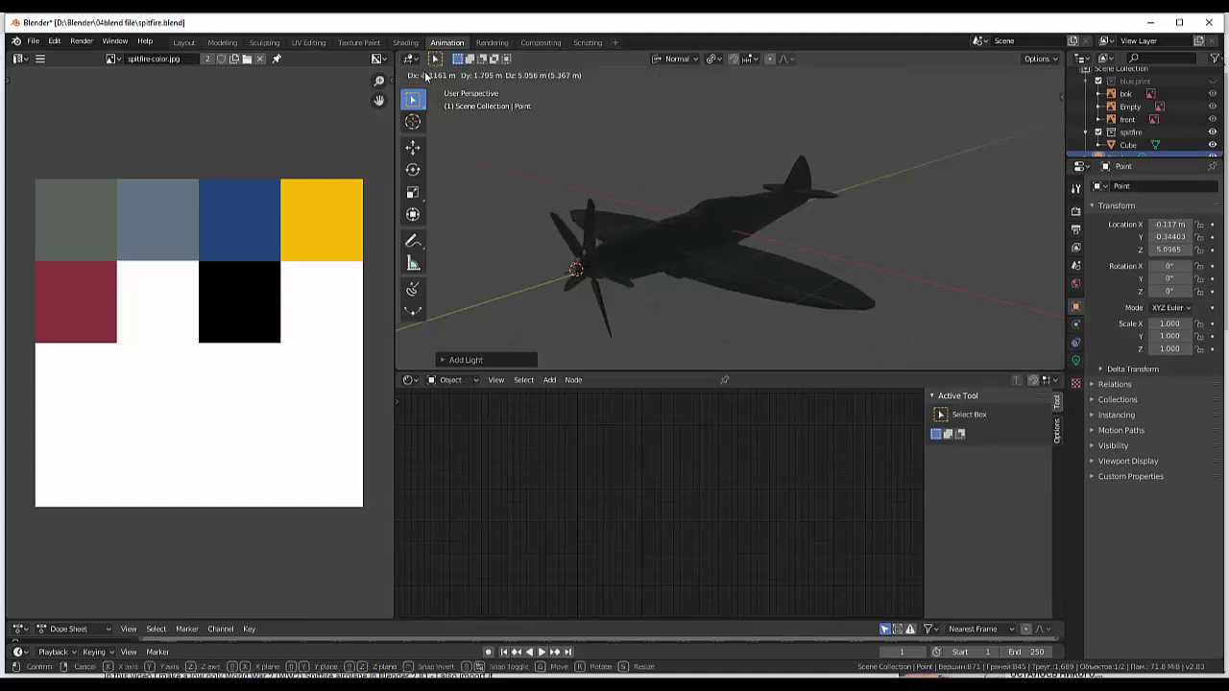
pyautogui.click(426, 77)
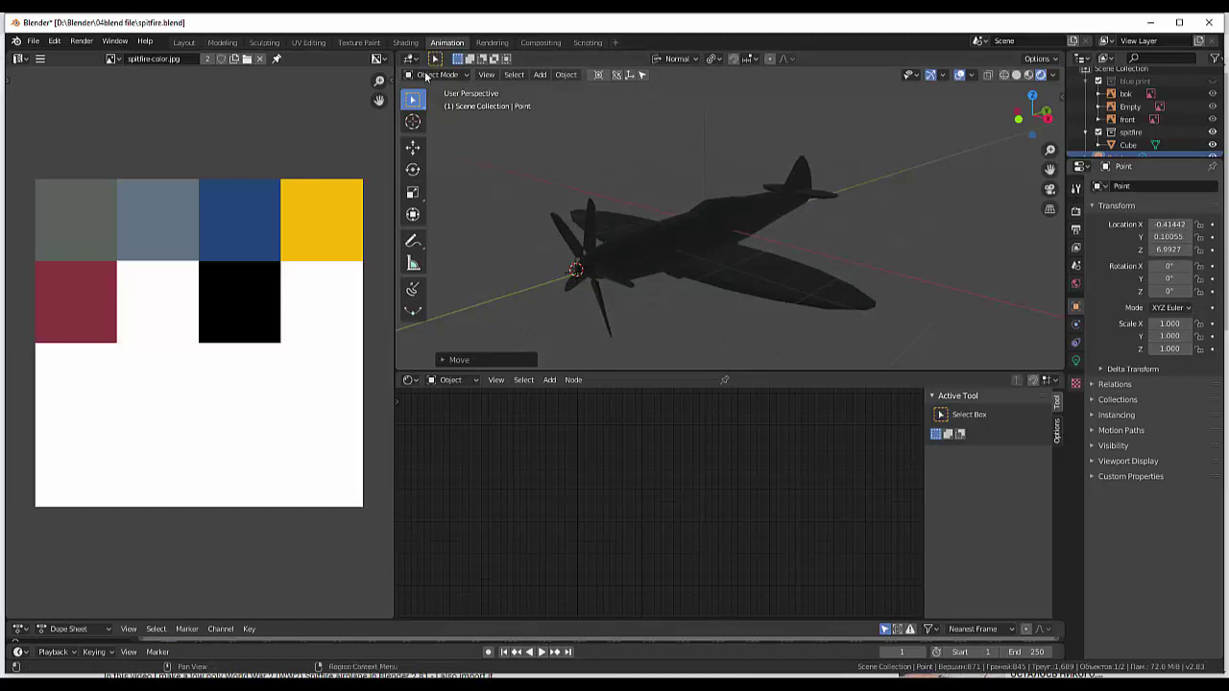
# - Raise the point light's power to 2726.1 W
pyautogui.click(1075, 359)
pyautogui.moveTo(1175, 270); pyautogui.dragTo(1195, 270)
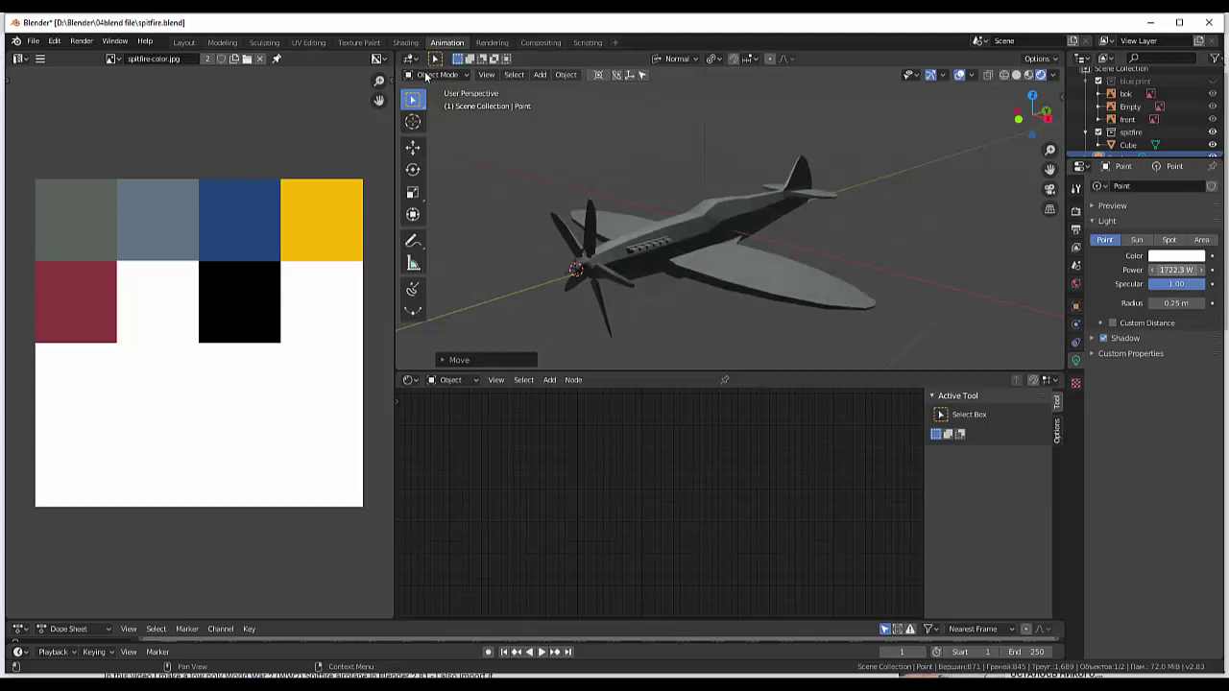
pyautogui.moveTo(1176, 269)
pyautogui.mouseDown()
pyautogui.moveTo(1195, 270)
pyautogui.moveTo(1173, 270)
pyautogui.mouseUp()
pyautogui.moveTo(672, 240); pyautogui.dragTo(624, 249, button='middle')
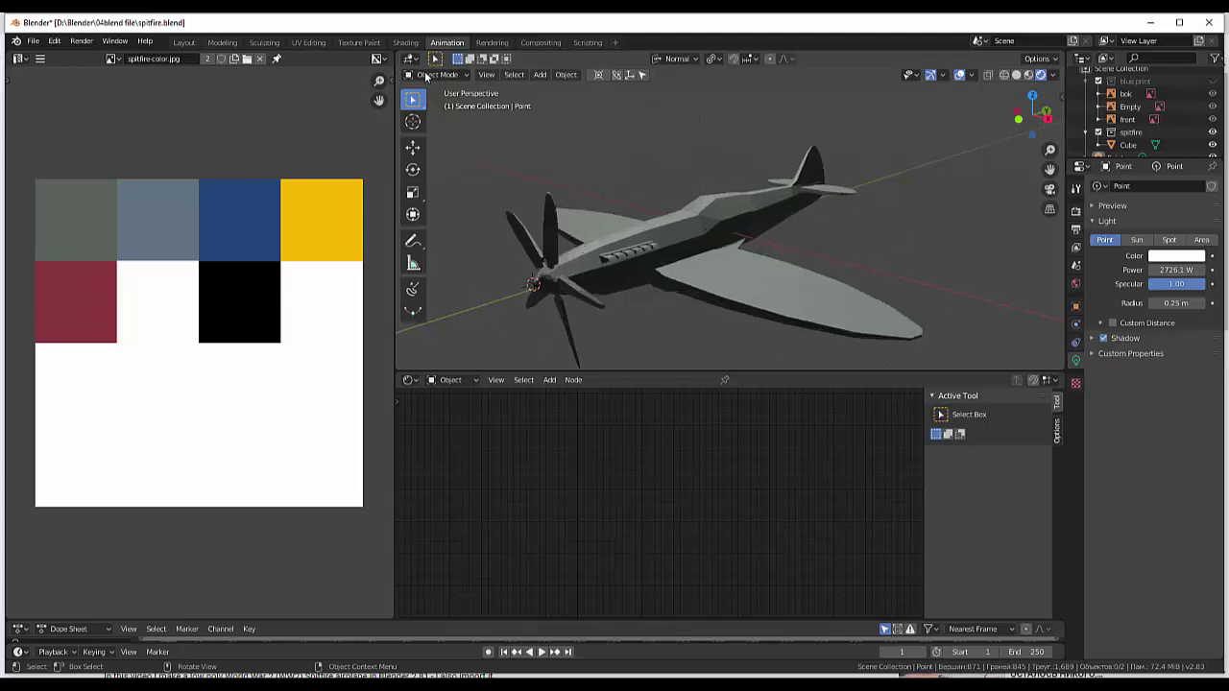
pyautogui.click(427, 77)
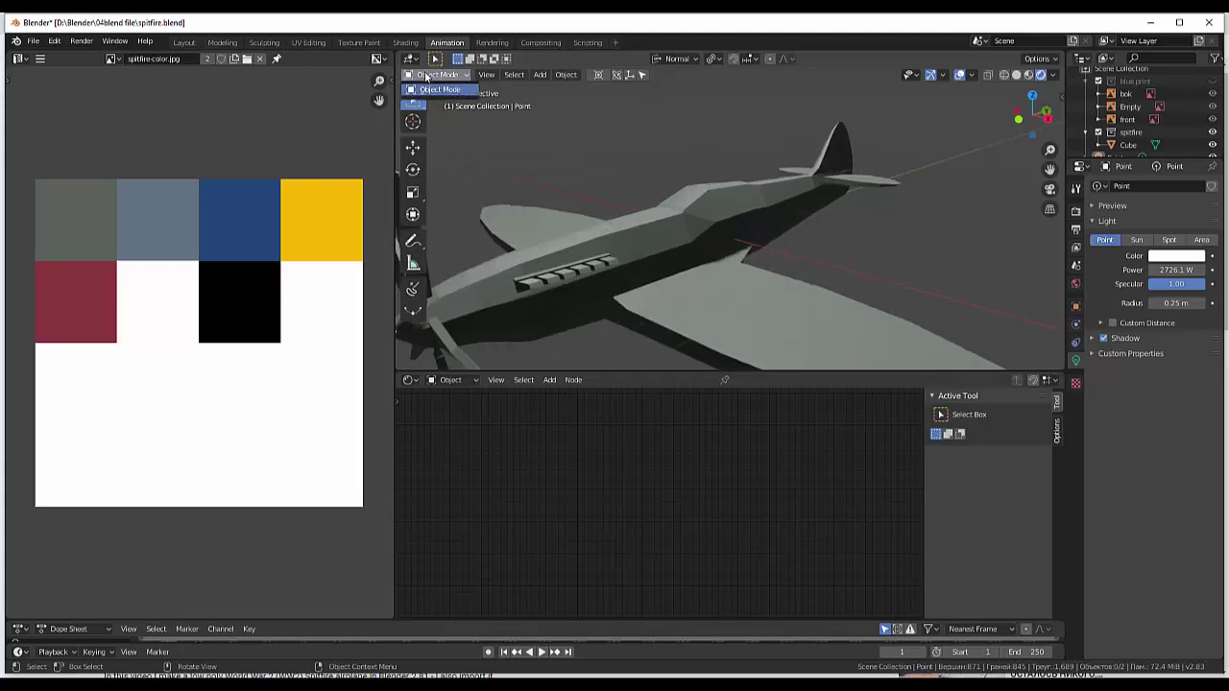
# - Select the Spitfire mesh, enter Edit Mode, and zoom in on the fuselage
pyautogui.click(440, 89)
pyautogui.click(672, 221)
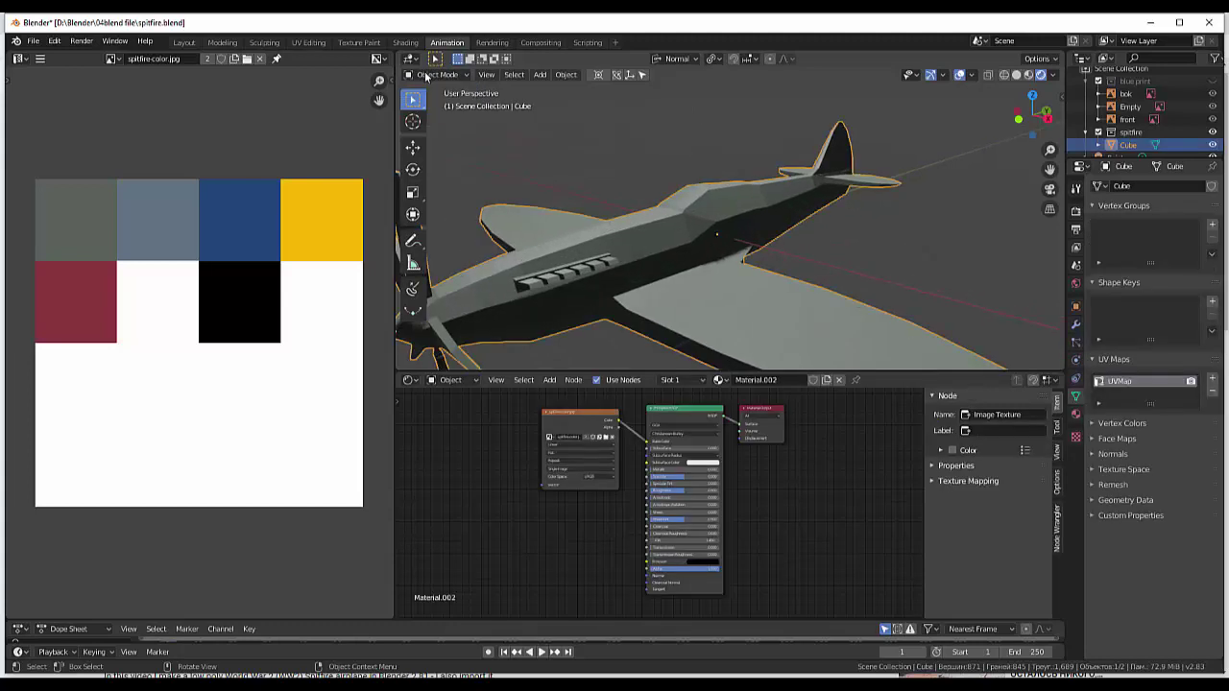
pyautogui.click(426, 77)
pyautogui.click(439, 104)
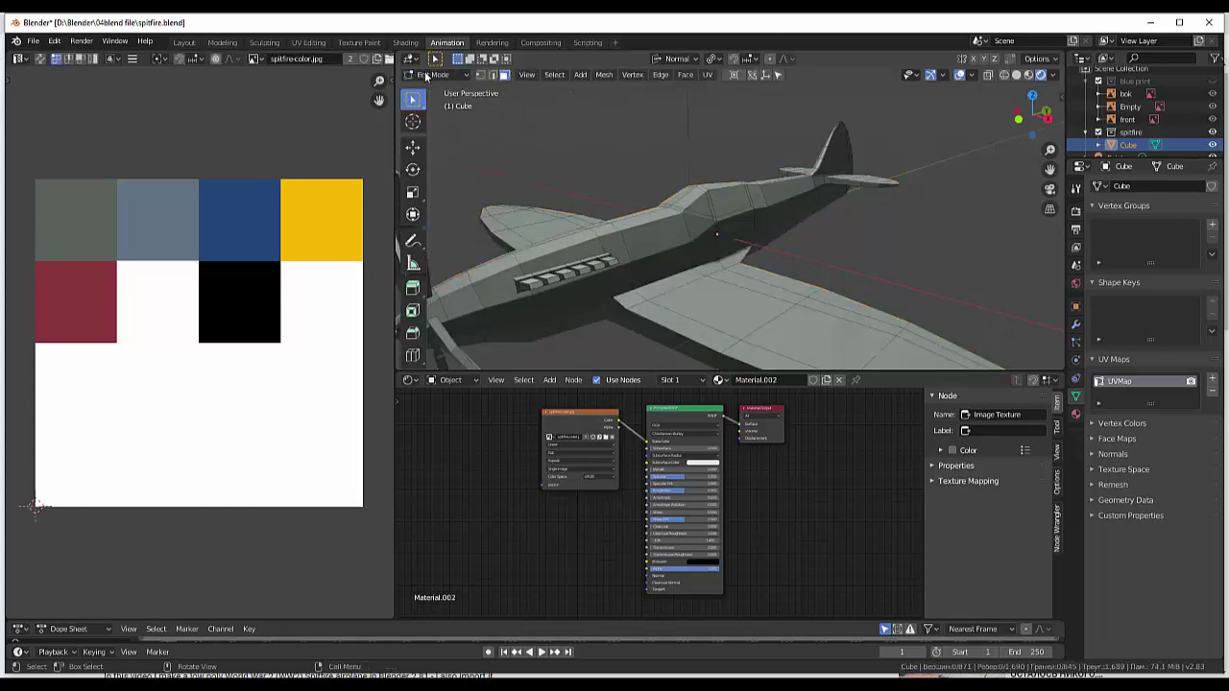
pyautogui.press('KP_Decimal')
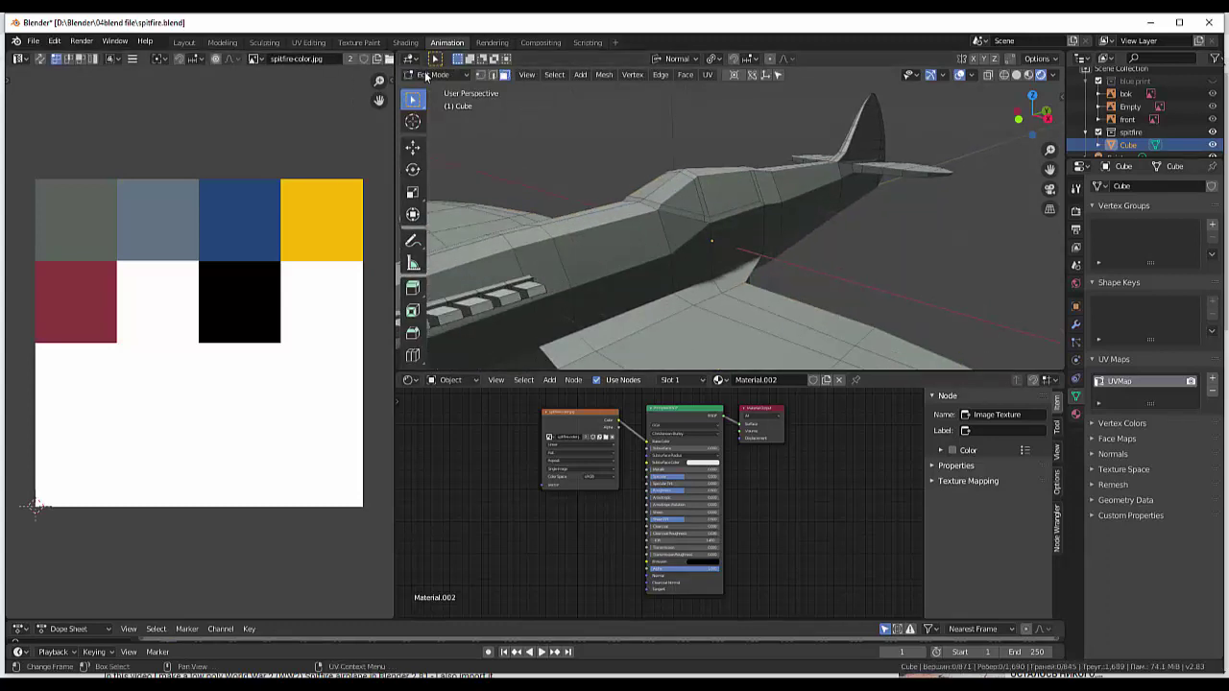
# - Select the cockpit canopy frame edges on the fuselage
pyautogui.keyDown('shift'); pyautogui.click(677, 210); pyautogui.keyUp('shift')
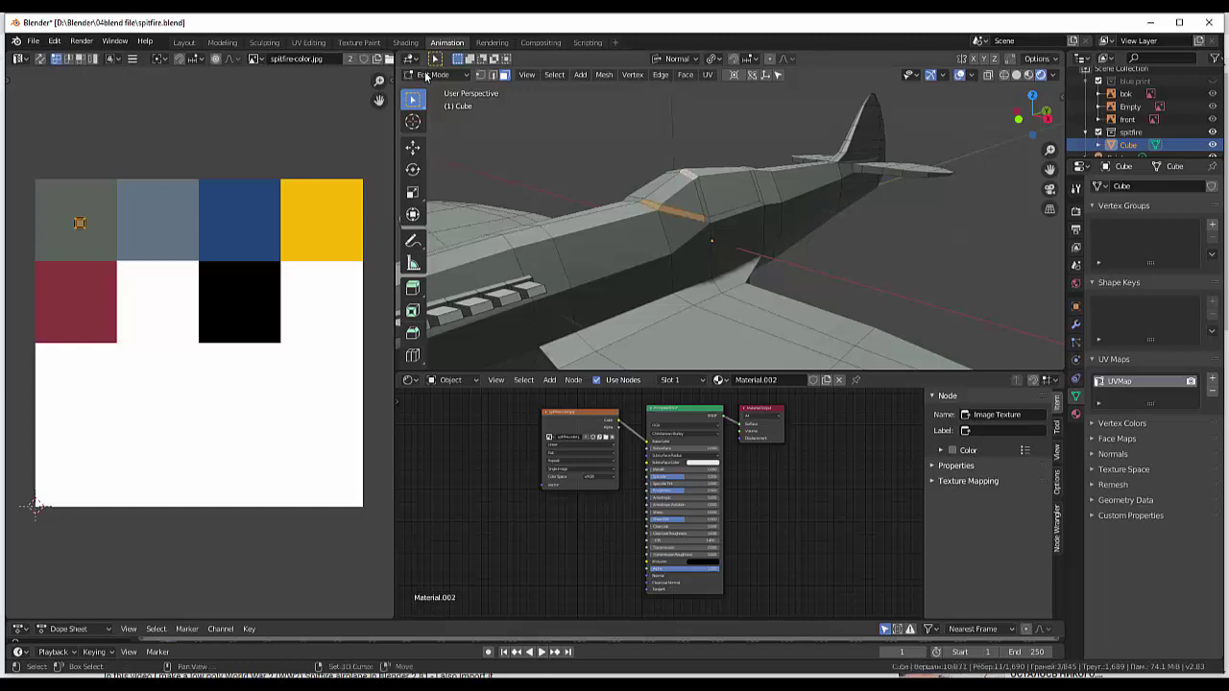
pyautogui.keyDown('shift'); pyautogui.click(705, 219); pyautogui.keyUp('shift')
pyautogui.keyDown('shift'); pyautogui.click(736, 213); pyautogui.keyUp('shift')
pyautogui.keyDown('shift'); pyautogui.click(756, 188); pyautogui.keyUp('shift')
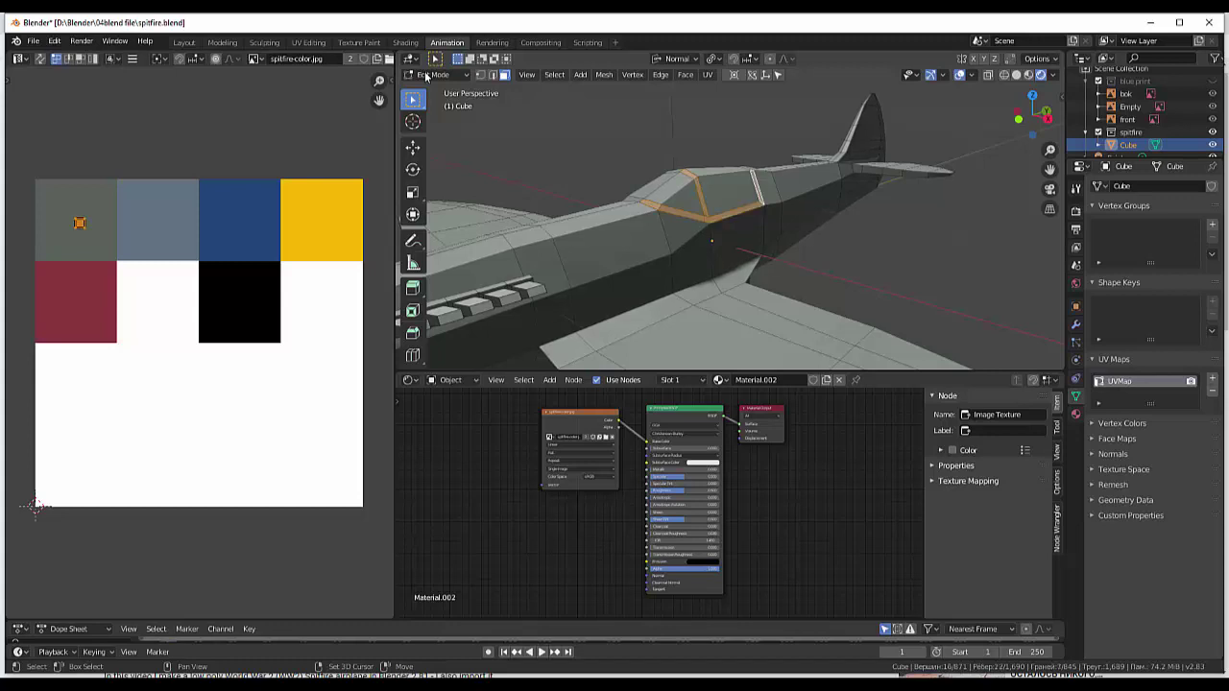
pyautogui.moveTo(746, 266); pyautogui.dragTo(730, 240, button='middle')
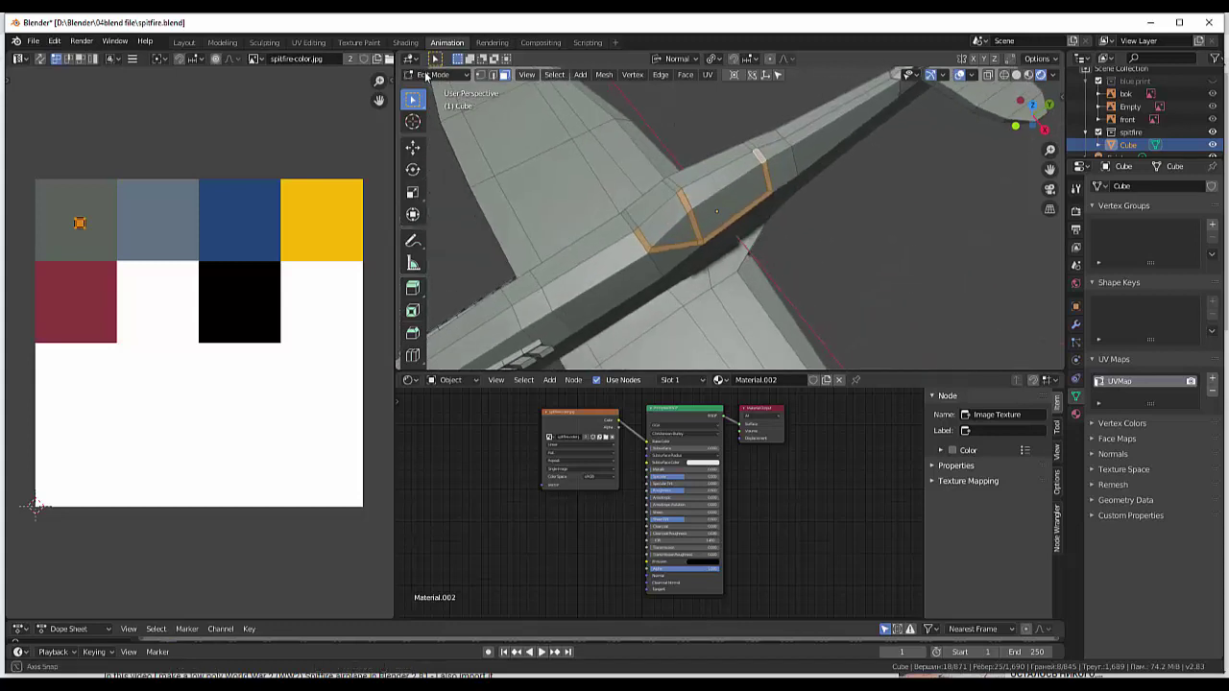
pyautogui.moveTo(426, 76); pyautogui.dragTo(427, 76, button='middle')
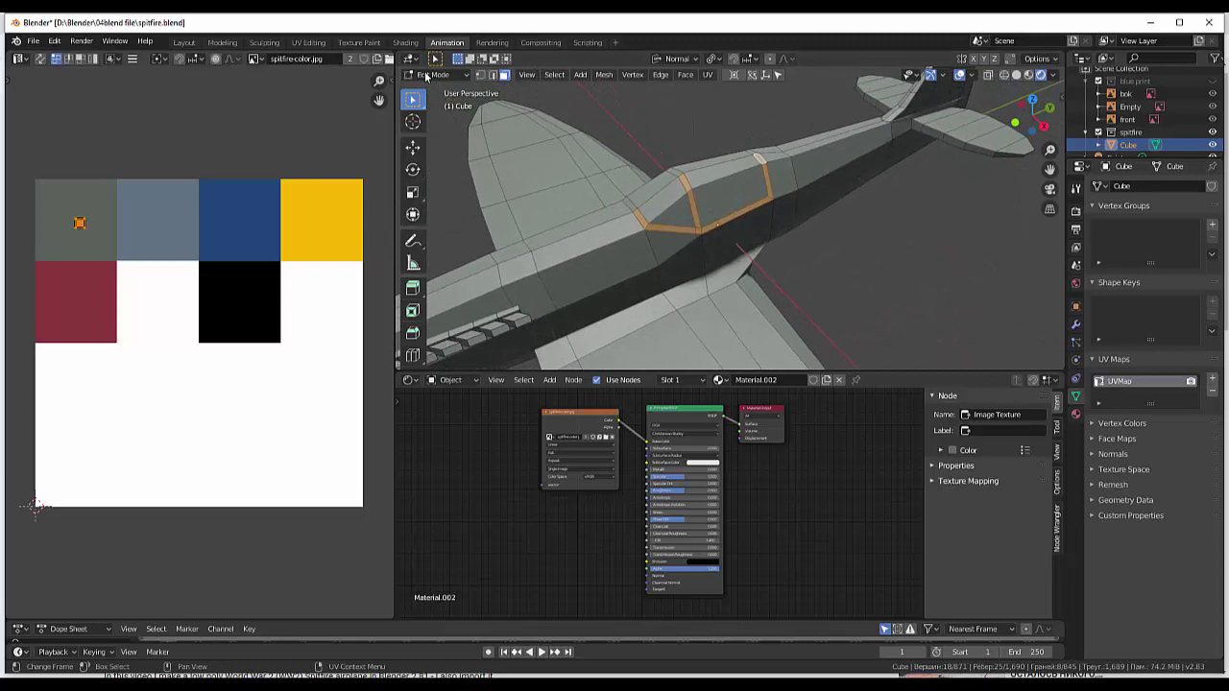
# - Move the canopy frame's UV island onto the black palette square and clear the selection
pyautogui.press('g')
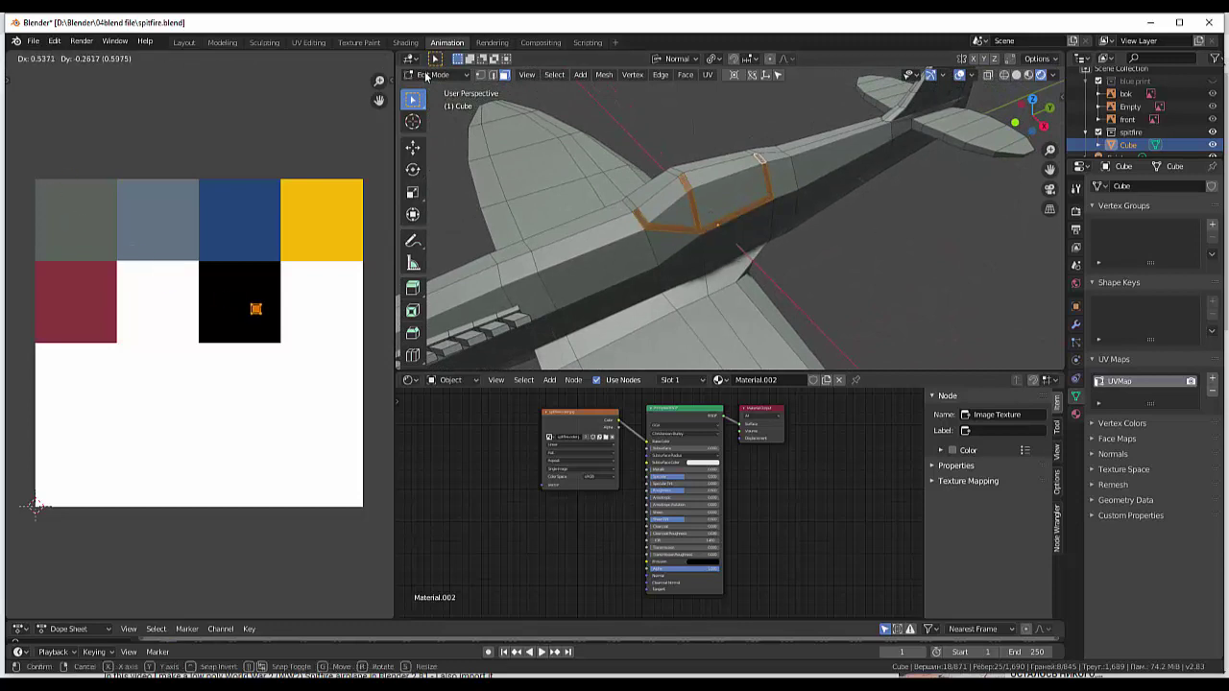
pyautogui.press('Return')
pyautogui.hotkey('alt', 'a')
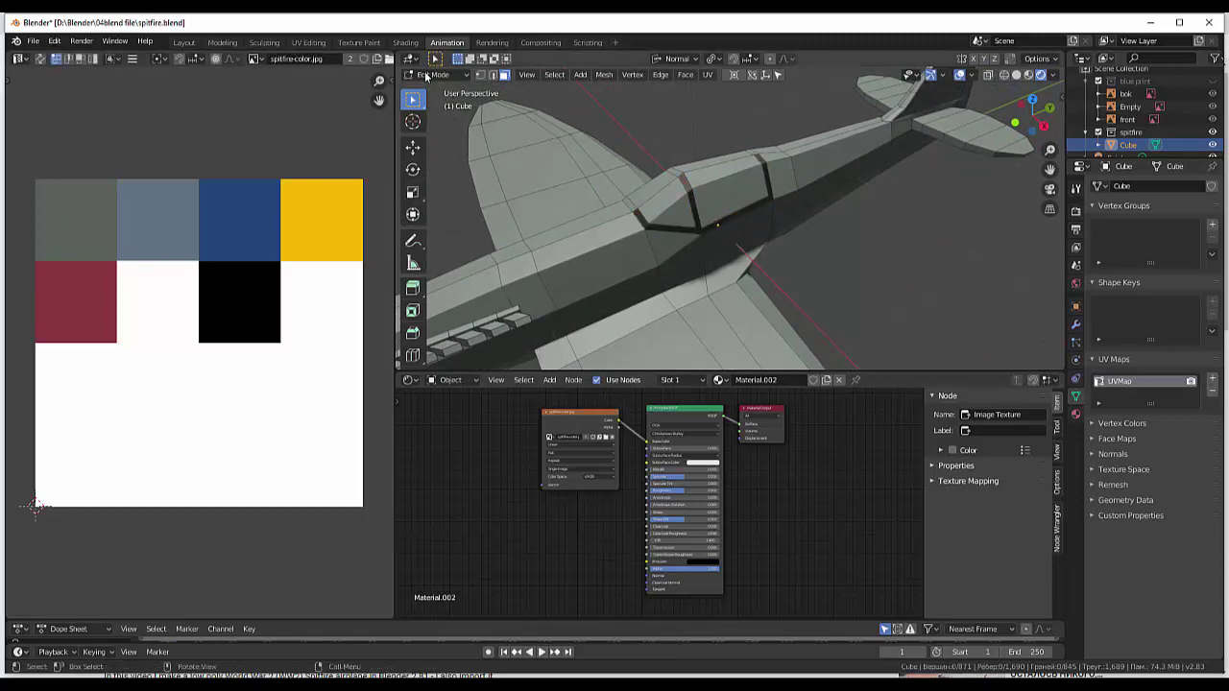
pyautogui.moveTo(426, 76); pyautogui.dragTo(427, 76, button='middle')
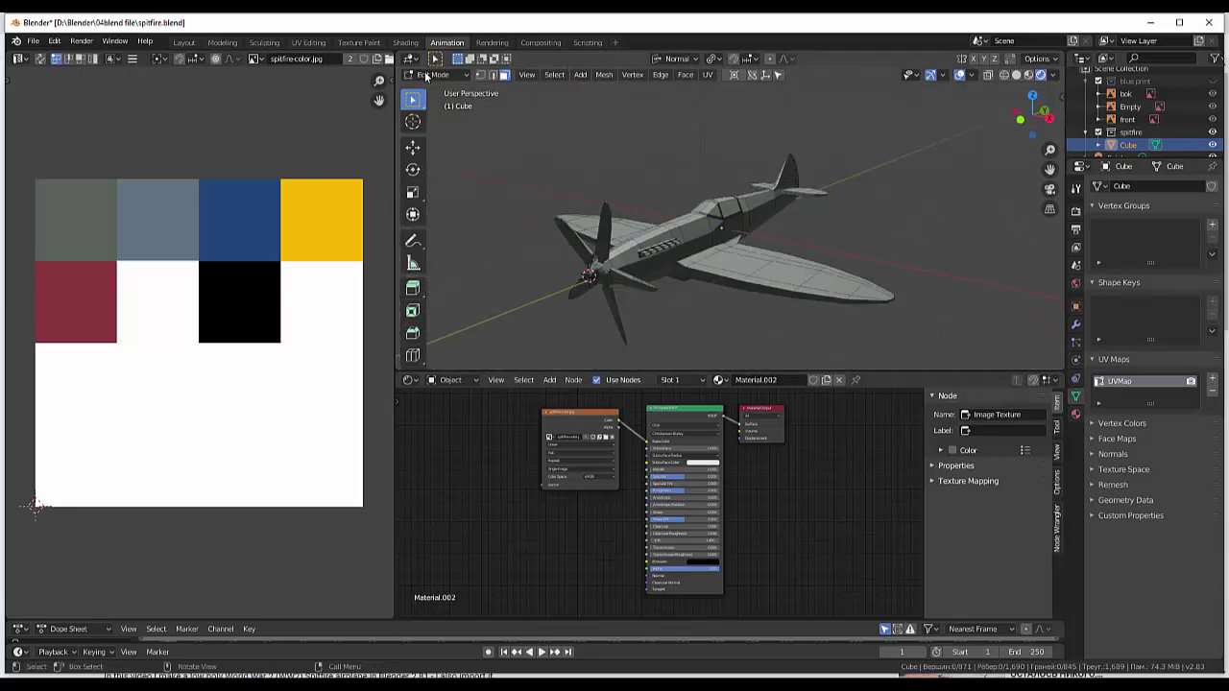
pyautogui.moveTo(426, 76); pyautogui.dragTo(426, 76, button='middle')
# - Select the faces around the propeller base and hub
pyautogui.click(553, 297)
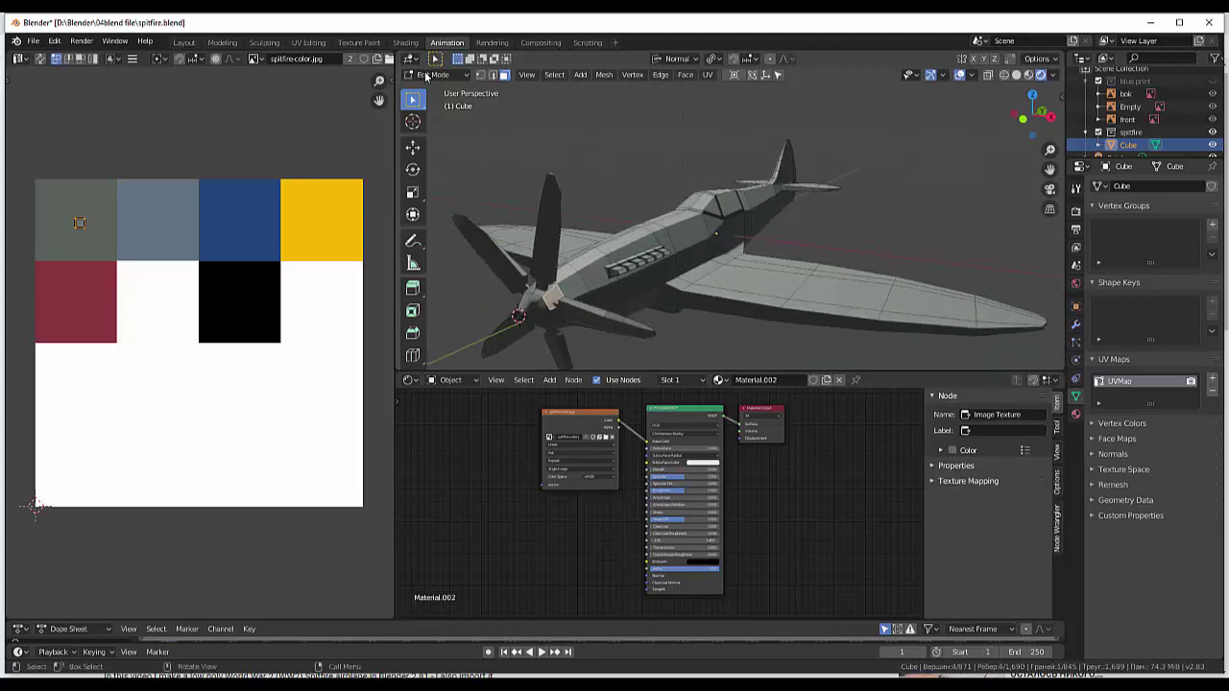
pyautogui.keyDown('shift'); pyautogui.click(547, 296); pyautogui.keyUp('shift')
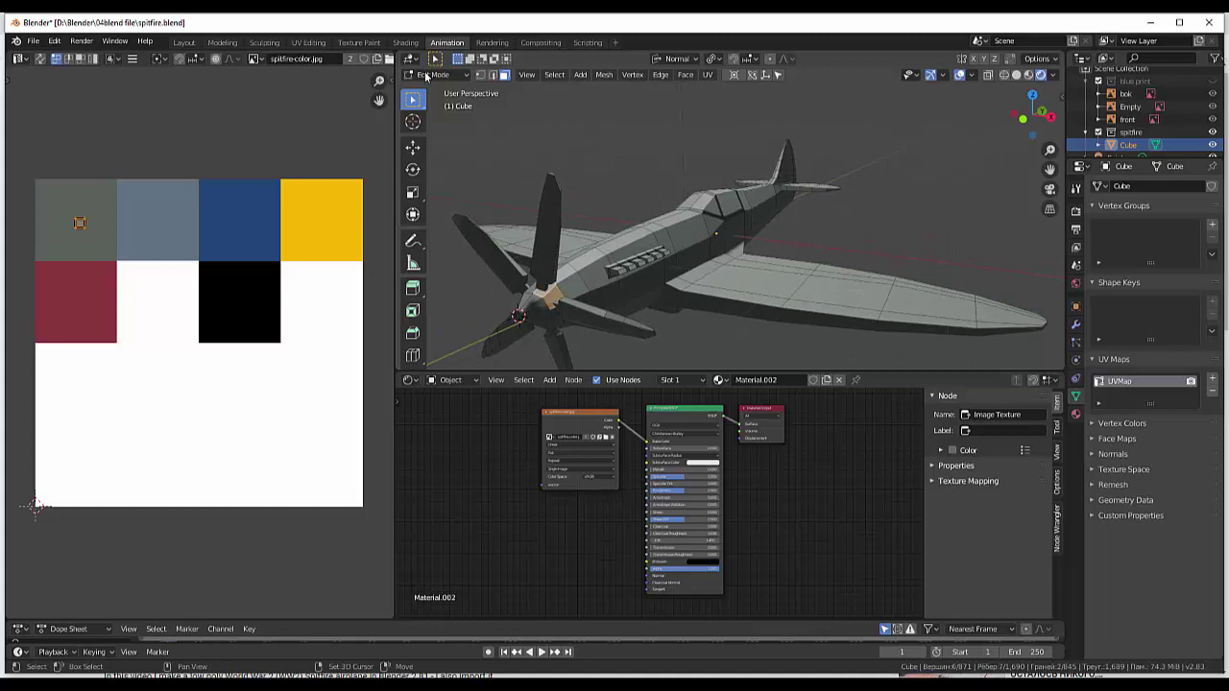
pyautogui.keyDown('shift'); pyautogui.click(540, 293); pyautogui.keyUp('shift')
pyautogui.keyDown('shift'); pyautogui.click(529, 309); pyautogui.keyUp('shift')
pyautogui.keyDown('shift'); pyautogui.click(536, 305); pyautogui.keyUp('shift')
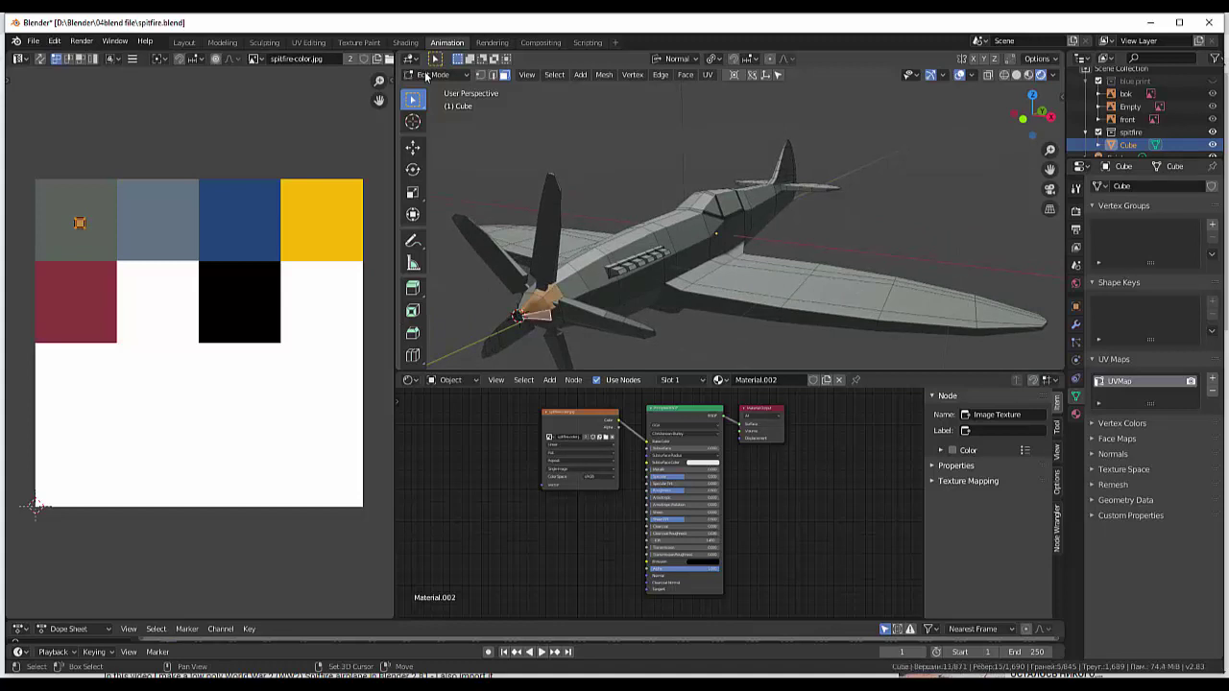
pyautogui.keyDown('shift'); pyautogui.click(549, 315); pyautogui.keyUp('shift')
pyautogui.keyDown('shift'); pyautogui.click(554, 318); pyautogui.keyUp('shift')
pyautogui.keyDown('shift'); pyautogui.click(537, 323); pyautogui.keyUp('shift')
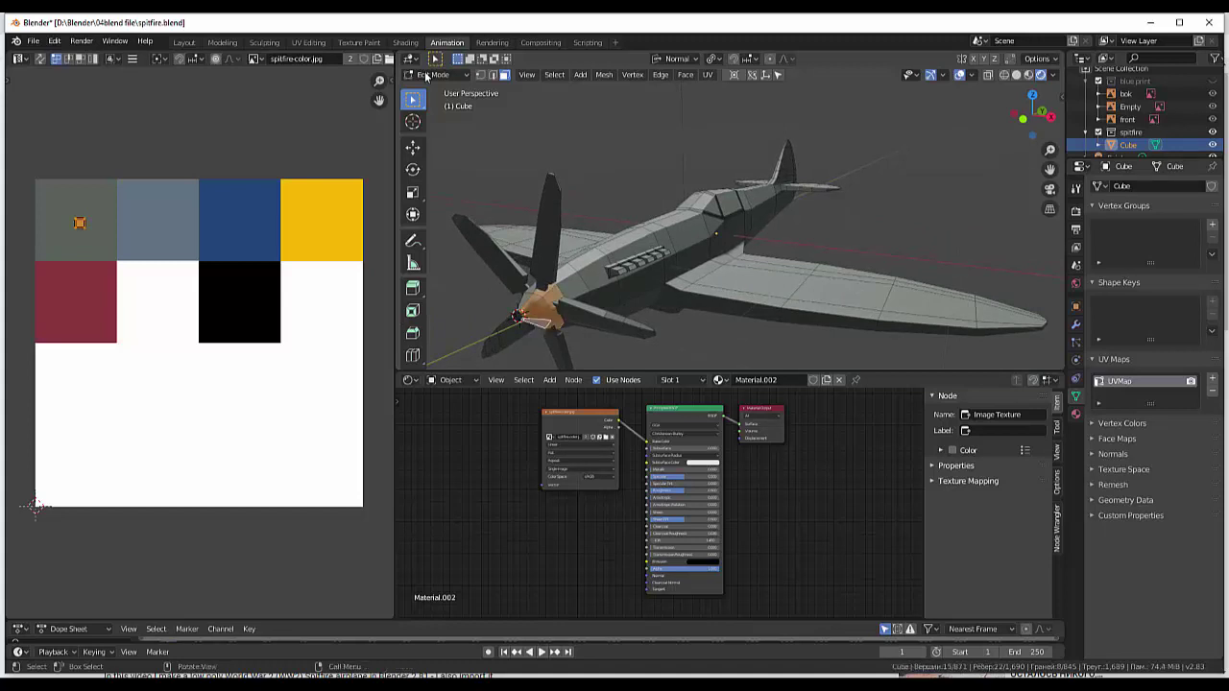
# - From a front-underside view, add the remaining hub and spinner faces to the selection
pyautogui.moveTo(557, 317); pyautogui.dragTo(576, 240, button='middle')
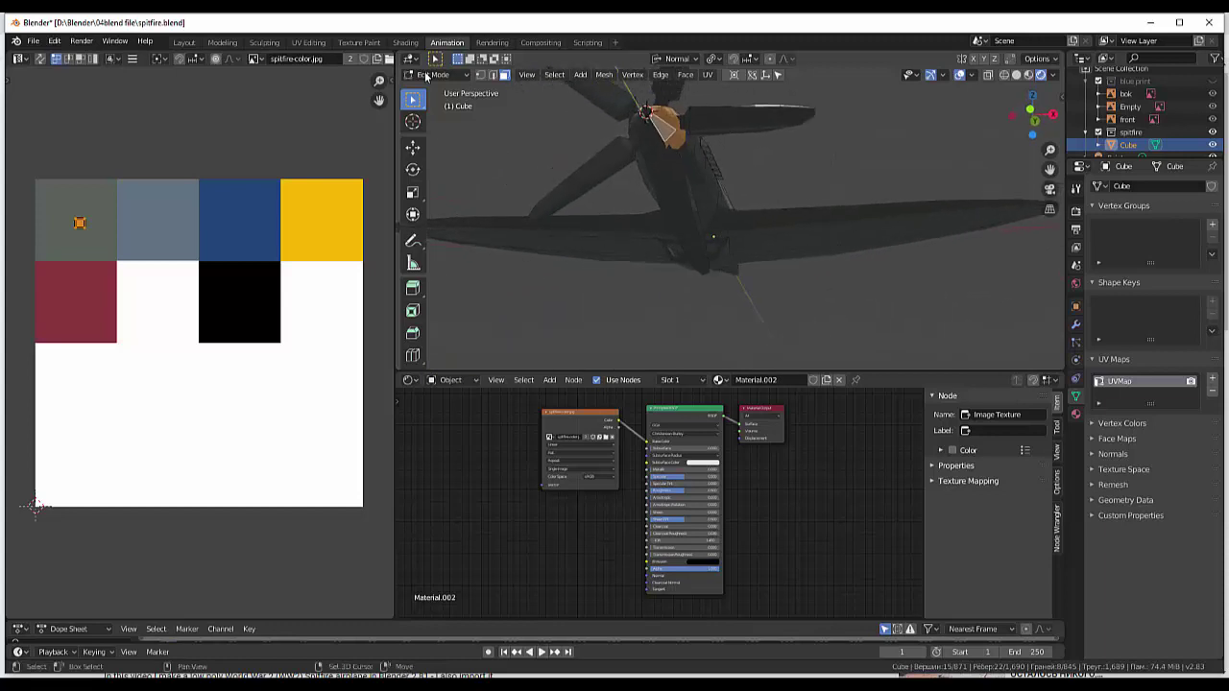
pyautogui.keyDown('shift'); pyautogui.click(662, 127); pyautogui.keyUp('shift')
pyautogui.keyDown('shift'); pyautogui.click(657, 139); pyautogui.keyUp('shift')
pyautogui.keyDown('shift'); pyautogui.click(651, 152); pyautogui.keyUp('shift')
pyautogui.keyDown('shift'); pyautogui.click(645, 134); pyautogui.keyUp('shift')
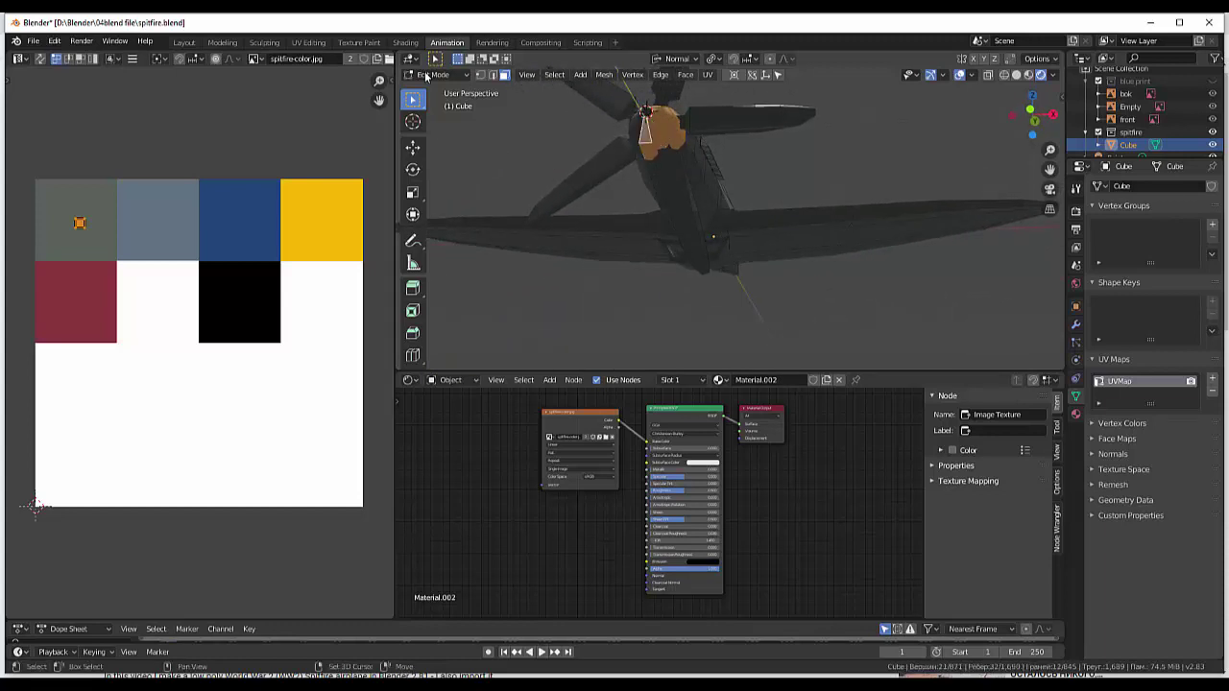
pyautogui.keyDown('shift'); pyautogui.click(647, 132); pyautogui.keyUp('shift')
pyautogui.keyDown('shift'); pyautogui.click(635, 127); pyautogui.keyUp('shift')
pyautogui.keyDown('shift'); pyautogui.click(635, 134); pyautogui.keyUp('shift')
pyautogui.keyDown('shift'); pyautogui.click(637, 132); pyautogui.keyUp('shift')
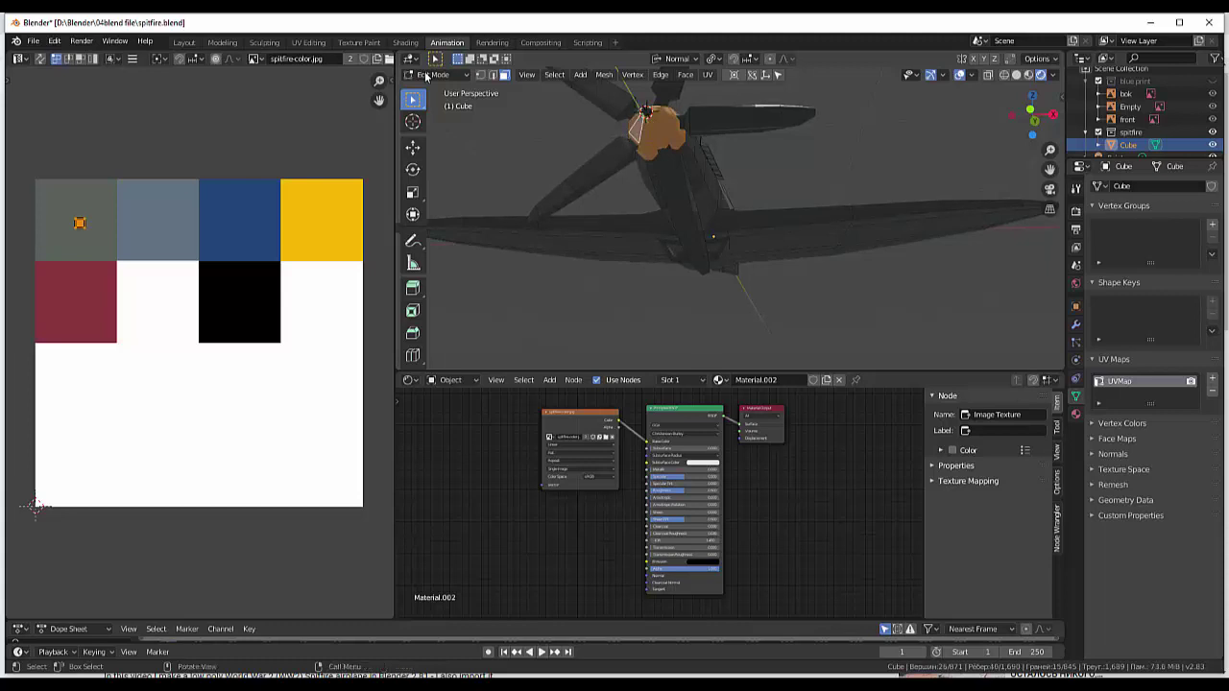
pyautogui.moveTo(427, 76); pyautogui.dragTo(427, 76, button='middle')
# - Add the last hub faces and move their UV island onto the white palette square
pyautogui.keyDown('shift'); pyautogui.click(712, 257); pyautogui.keyUp('shift')
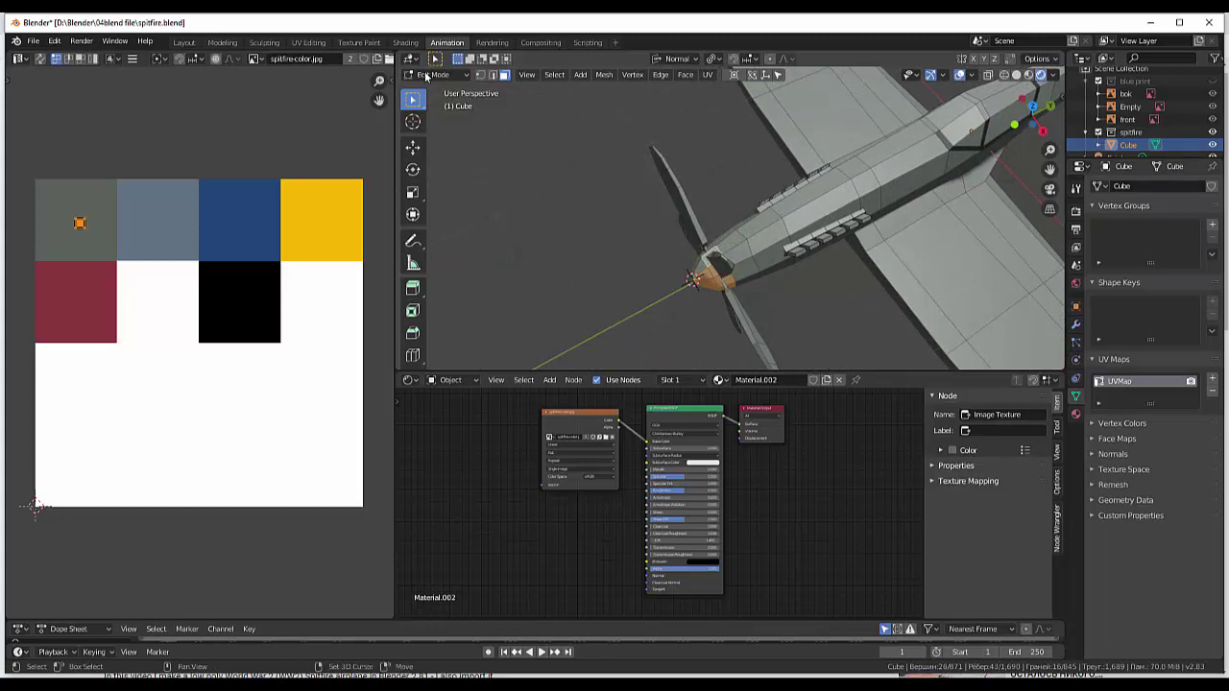
pyautogui.keyDown('shift'); pyautogui.click(709, 250); pyautogui.keyUp('shift')
pyautogui.keyDown('shift'); pyautogui.click(705, 259); pyautogui.keyUp('shift')
pyautogui.keyDown('shift'); pyautogui.click(699, 267); pyautogui.keyUp('shift')
pyautogui.moveTo(427, 77); pyautogui.dragTo(427, 77, button='middle')
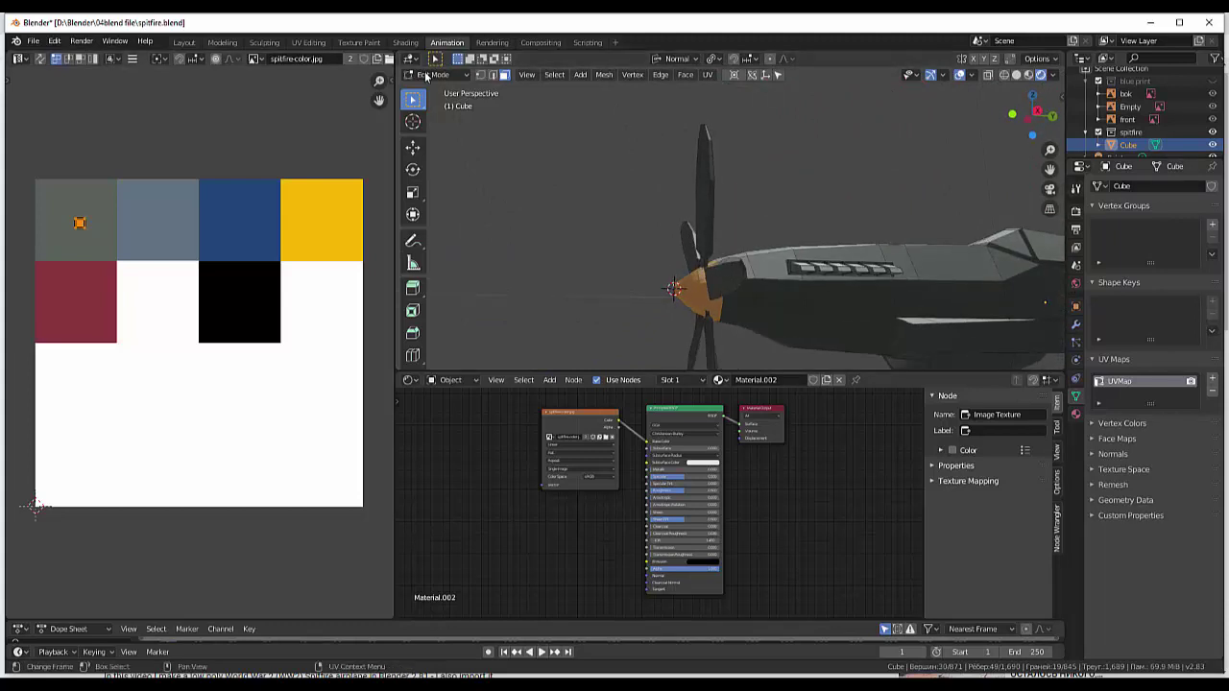
pyautogui.moveTo(79, 223); pyautogui.dragTo(165, 305)
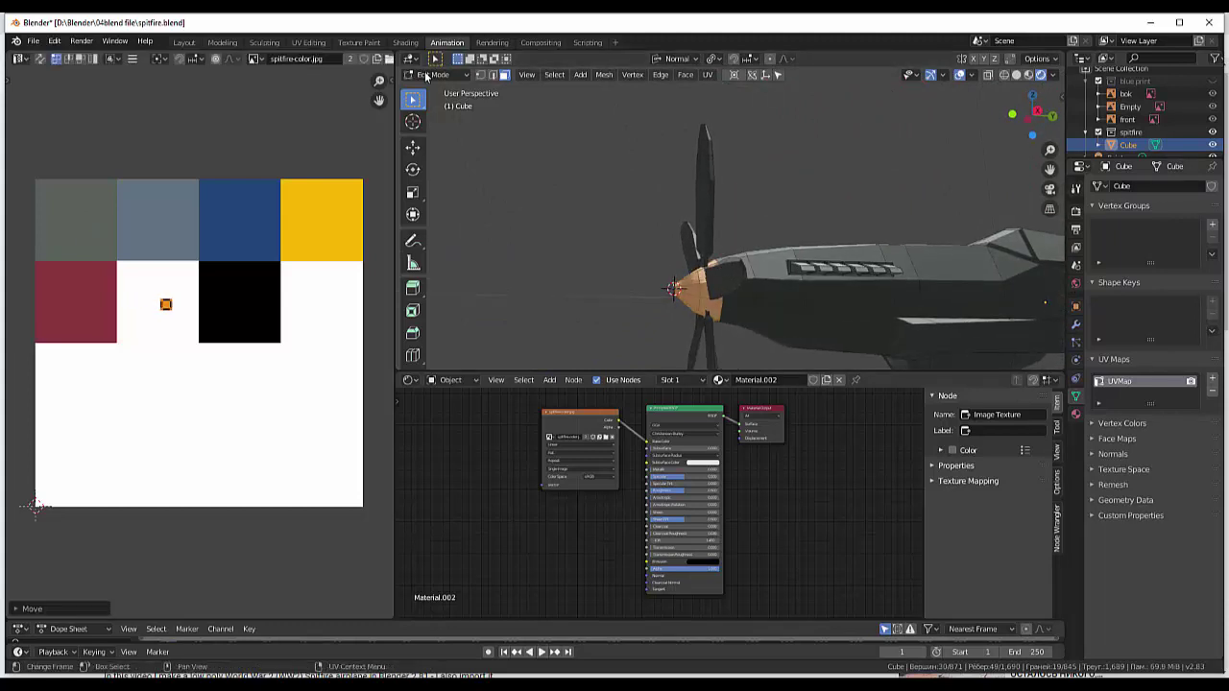
pyautogui.hotkey('alt', 'a')
pyautogui.moveTo(427, 77); pyautogui.dragTo(427, 76, button='middle')
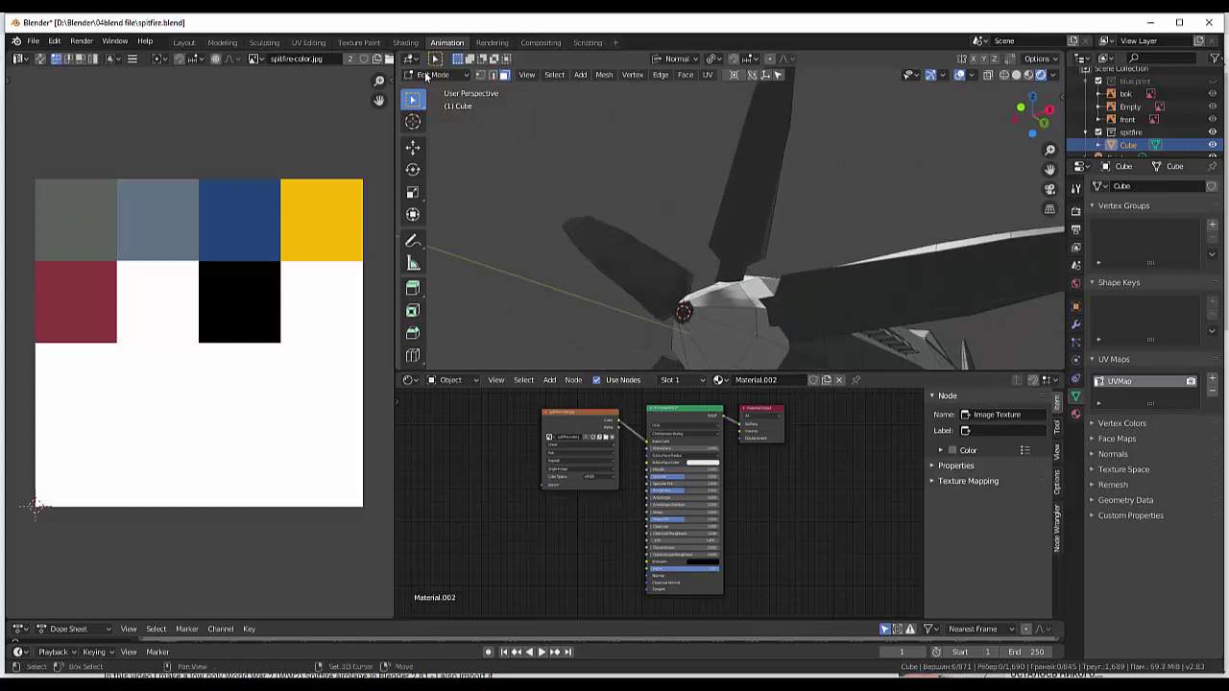
# - Grow a selection over the propeller hub and move its UVs onto the white palette square
pyautogui.keyDown('shift'); pyautogui.click(683, 312); pyautogui.keyUp('shift')
pyautogui.press('ctrl+KP_Add')
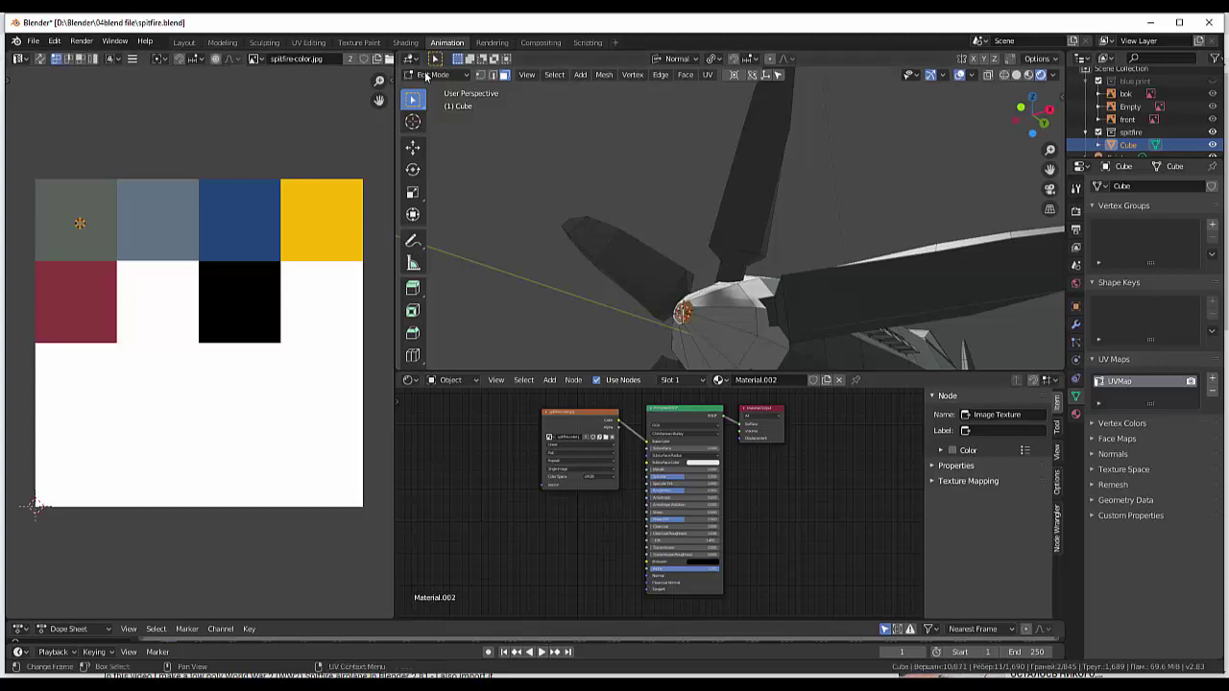
pyautogui.moveTo(79, 223); pyautogui.dragTo(160, 307)
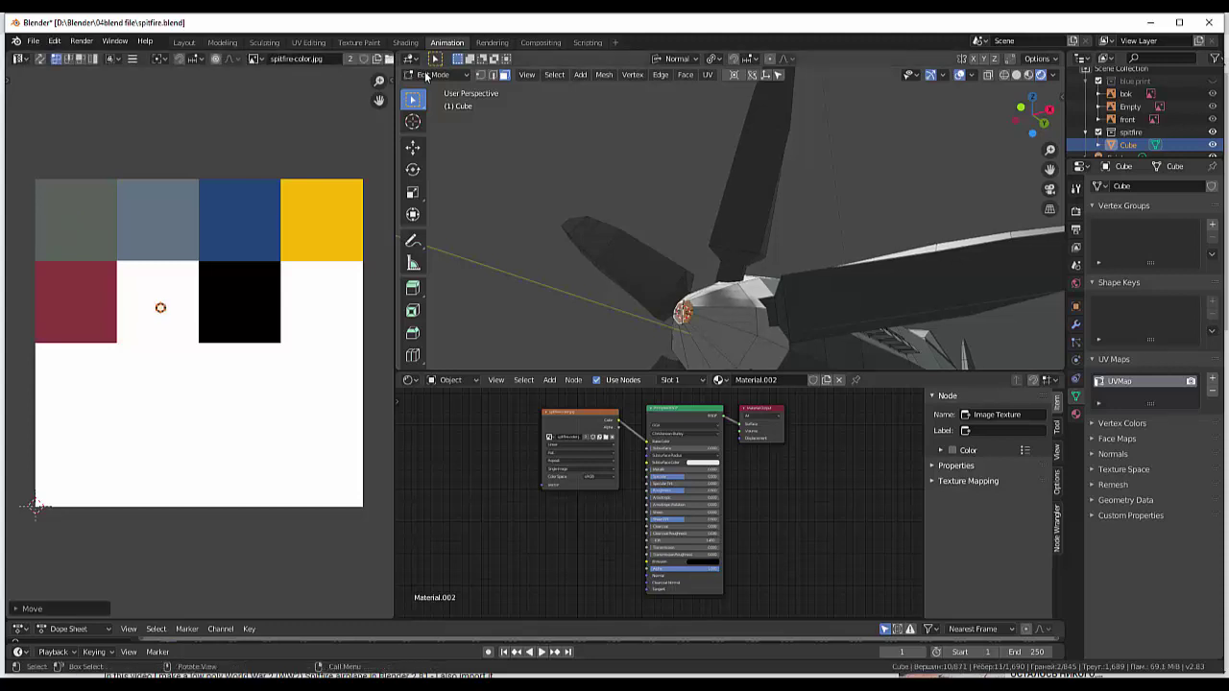
pyautogui.hotkey('alt', 'a')
# - Select one propeller blade's faces and move their UVs onto the black palette square
pyautogui.press('KP_8')
pyautogui.press('KP_8')
pyautogui.press('KP_8')
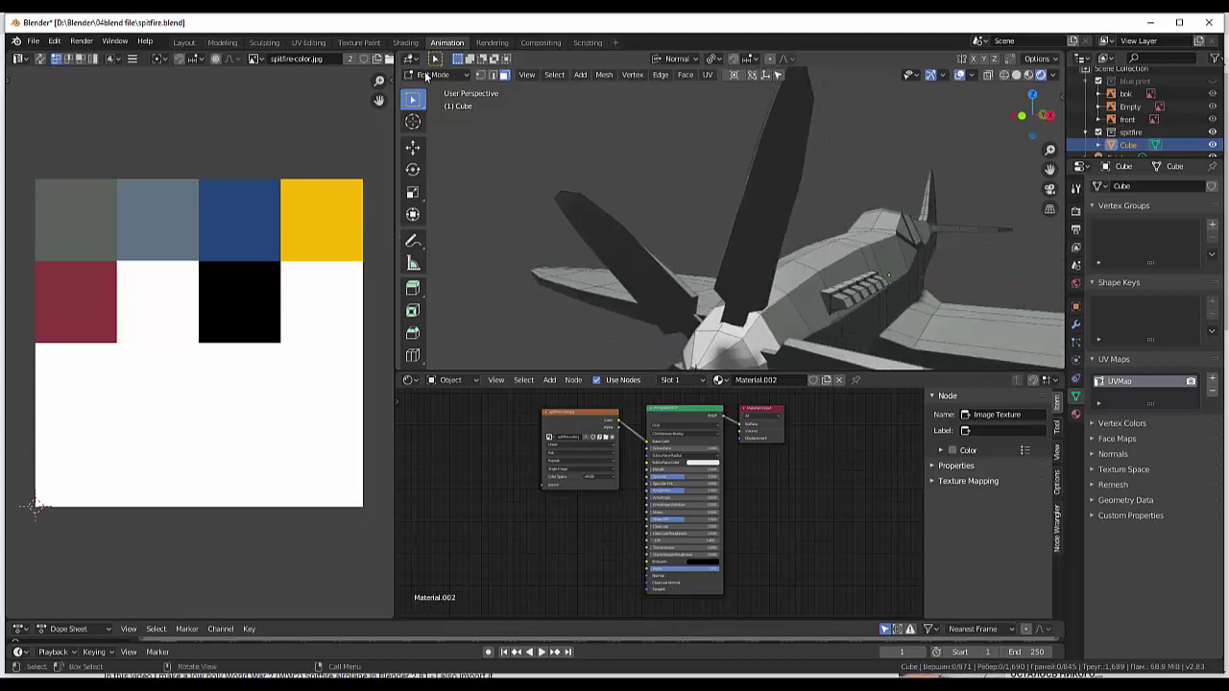
pyautogui.click(758, 230)
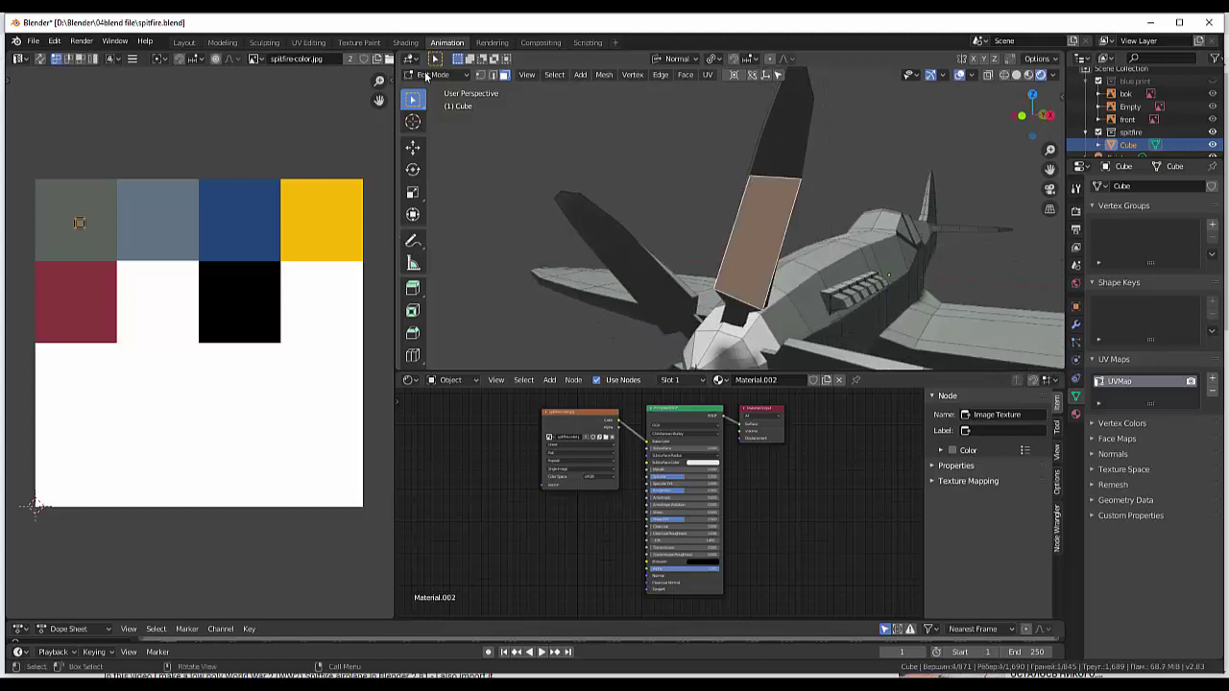
pyautogui.keyDown('shift'); pyautogui.click(732, 313); pyautogui.keyUp('shift')
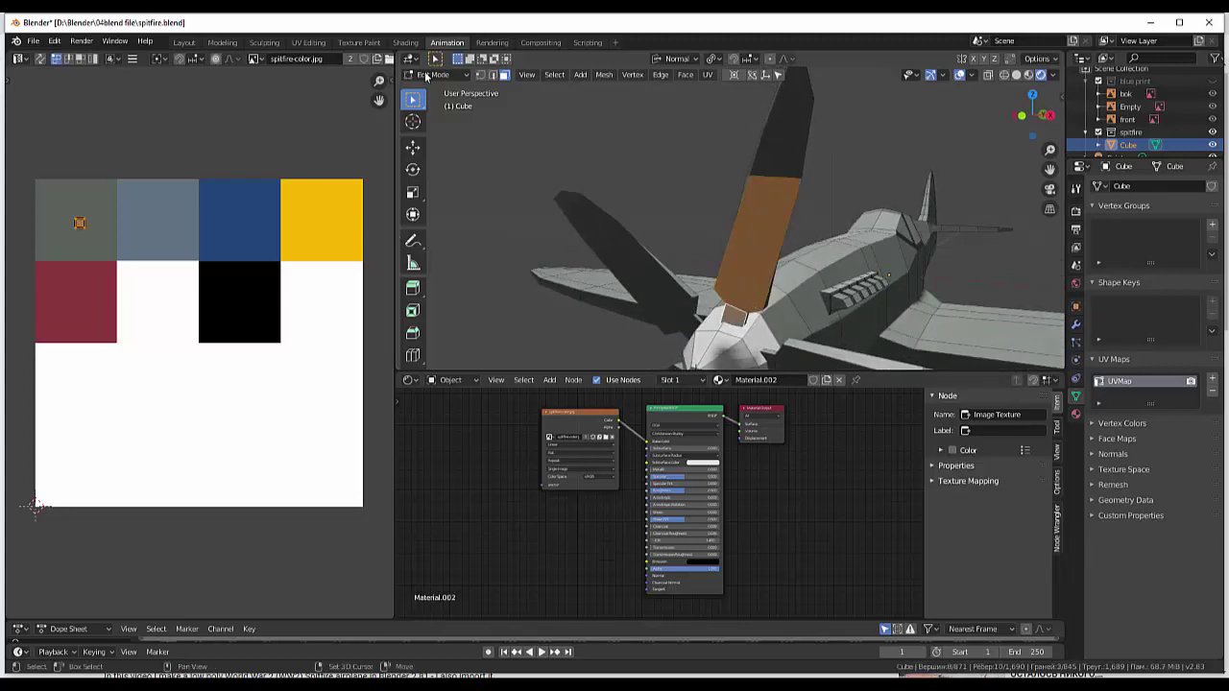
pyautogui.moveTo(729, 231)
pyautogui.mouseDown(button='middle')
pyautogui.moveTo(691, 240)
pyautogui.moveTo(768, 221)
pyautogui.moveTo(672, 269)
pyautogui.mouseUp(button='middle')
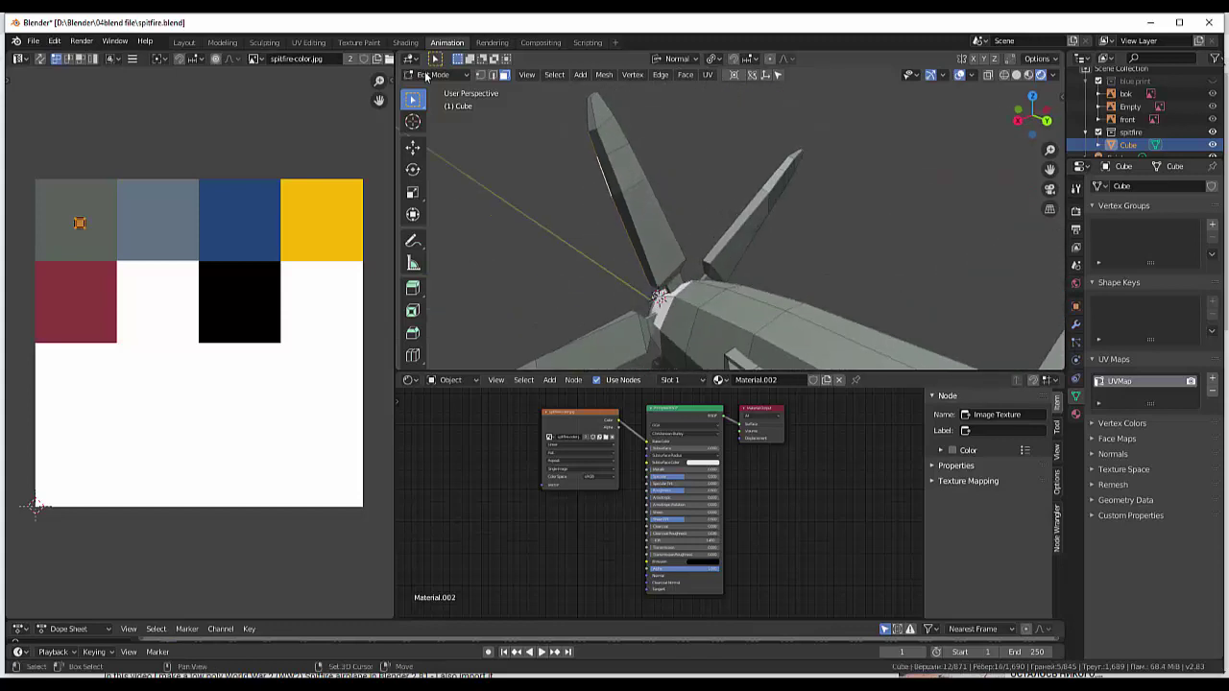
pyautogui.press('ctrl+KP_Add')
pyautogui.press('ctrl+KP_Add')
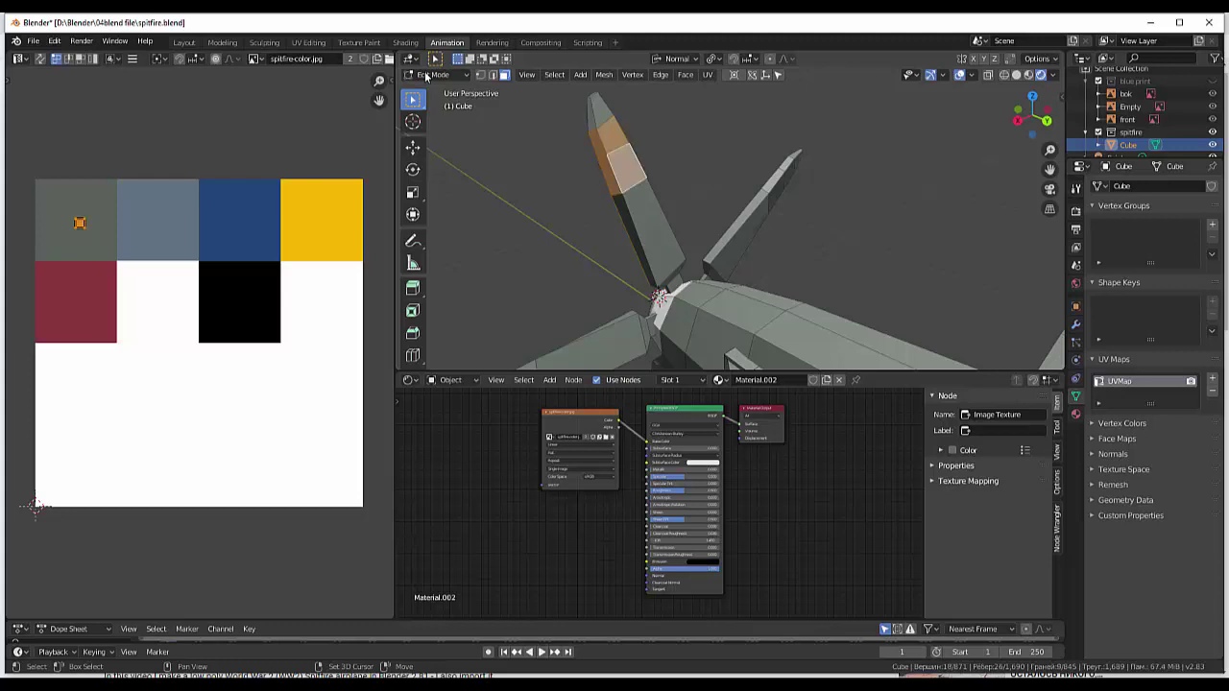
pyautogui.press('ctrl+KP_Add')
pyautogui.press('ctrl+KP_Add')
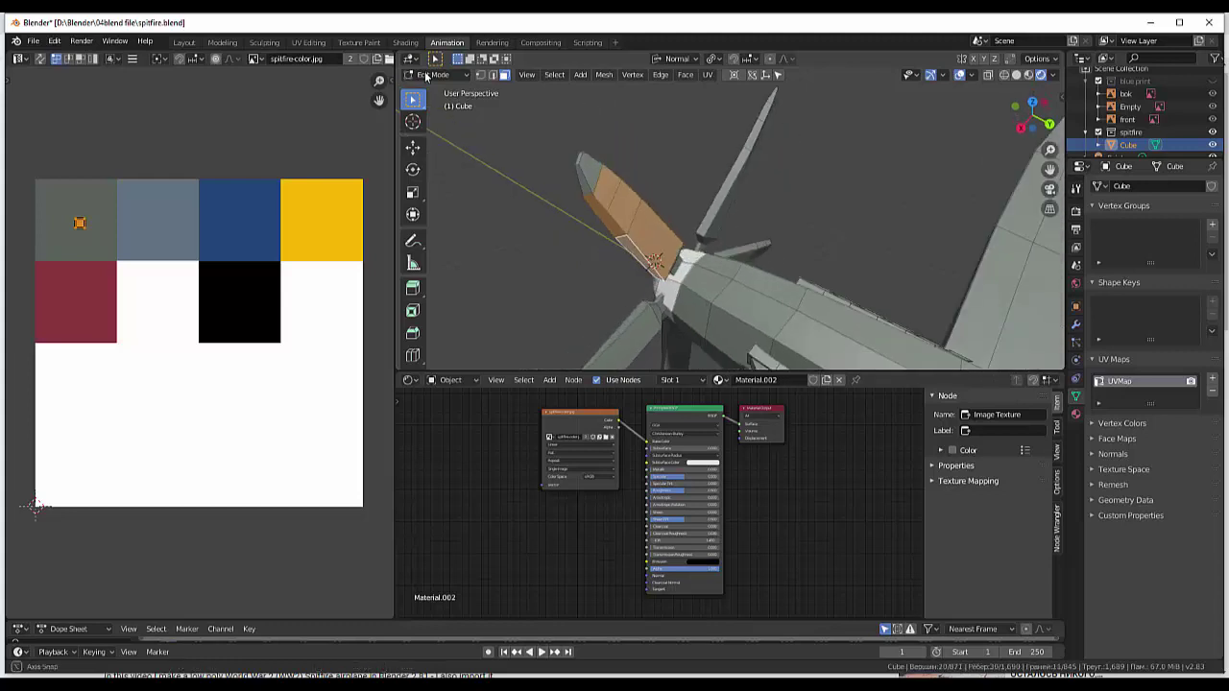
pyautogui.moveTo(729, 230); pyautogui.dragTo(767, 221, button='middle')
pyautogui.moveTo(426, 76); pyautogui.dragTo(426, 75, button='middle')
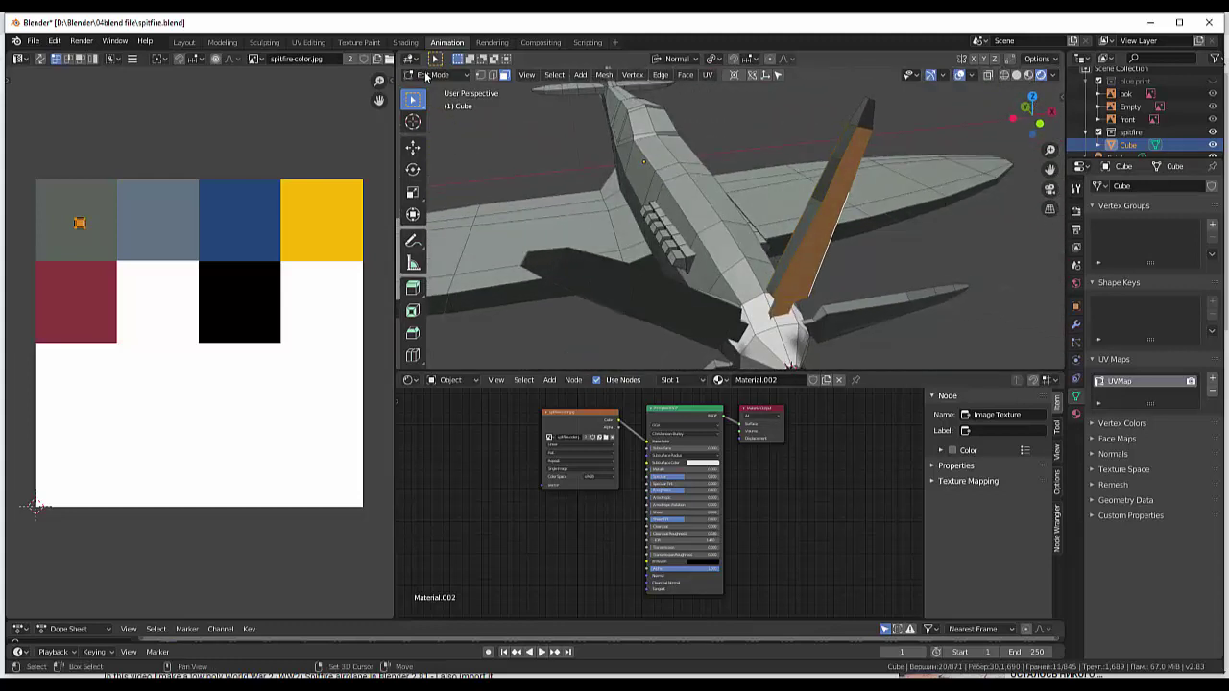
pyautogui.press('ctrl+KP_Add')
pyautogui.press('ctrl+KP_Add')
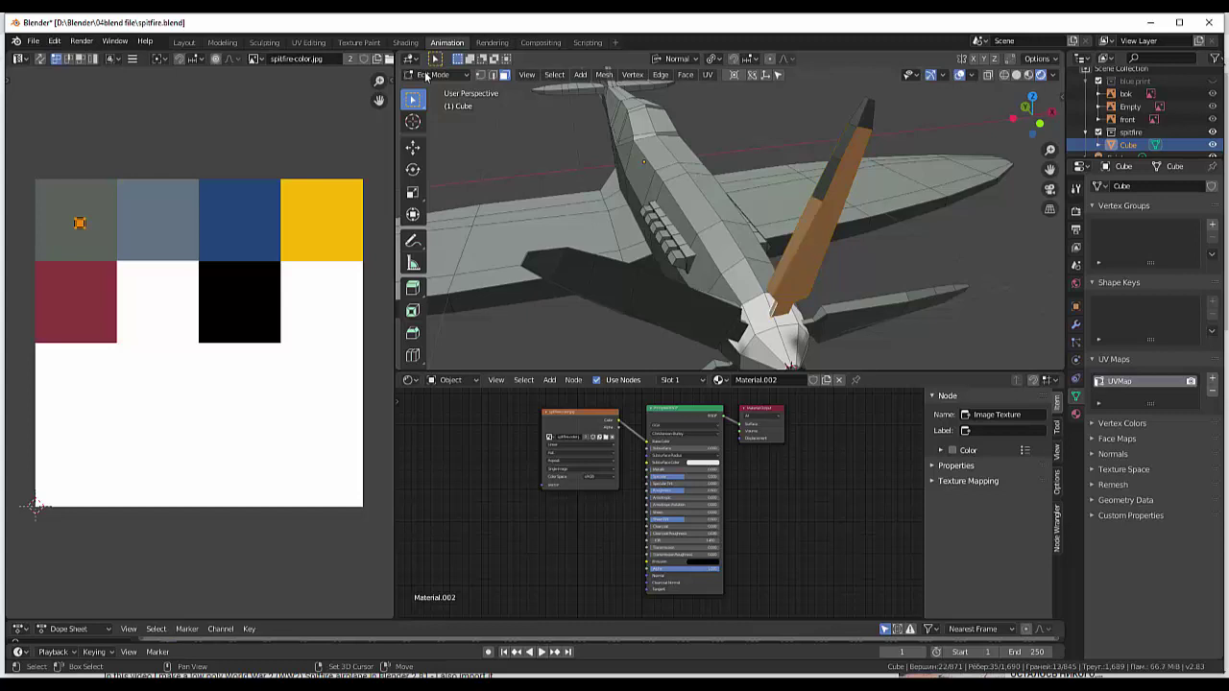
pyautogui.press('ctrl+KP_Add')
pyautogui.press('ctrl+KP_Add')
pyautogui.moveTo(426, 76); pyautogui.dragTo(426, 76, button='middle')
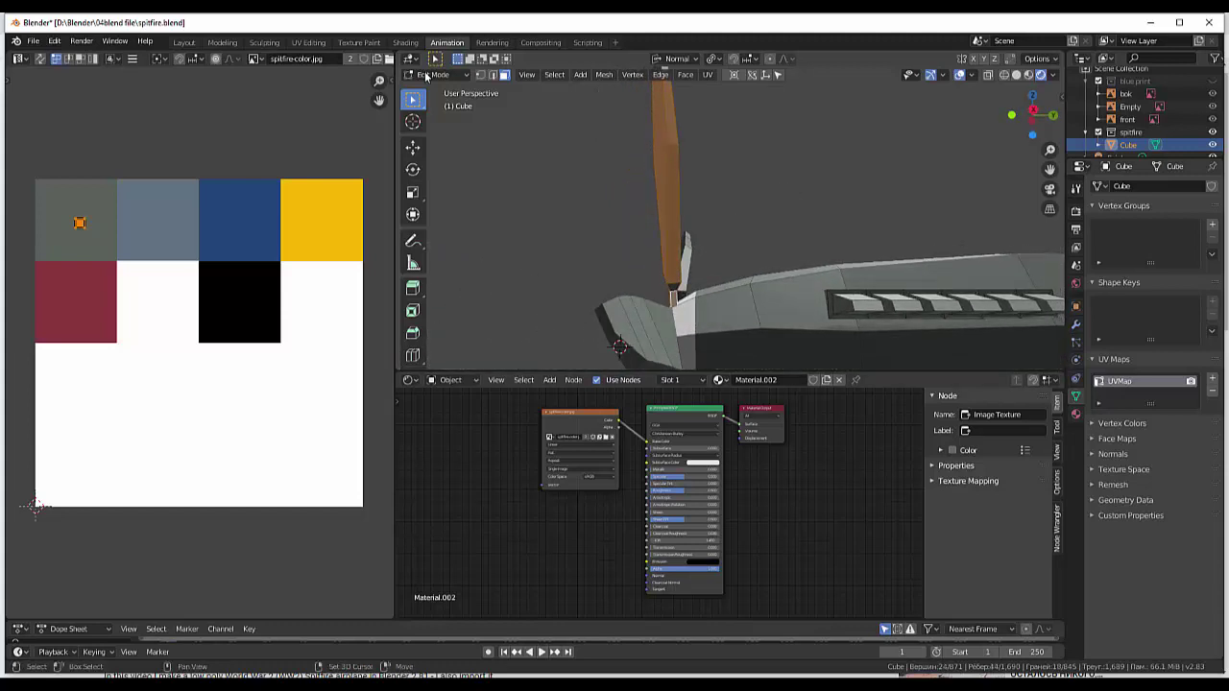
pyautogui.scroll(5, 427, 75)
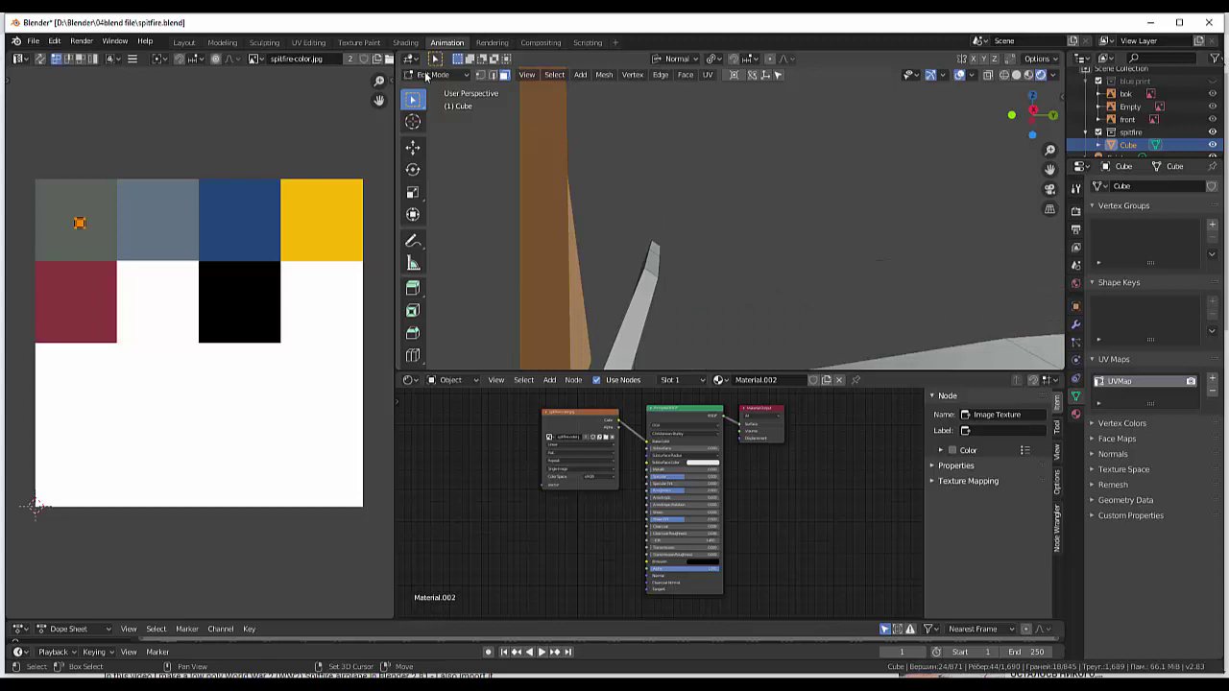
pyautogui.scroll(-3, 426, 76)
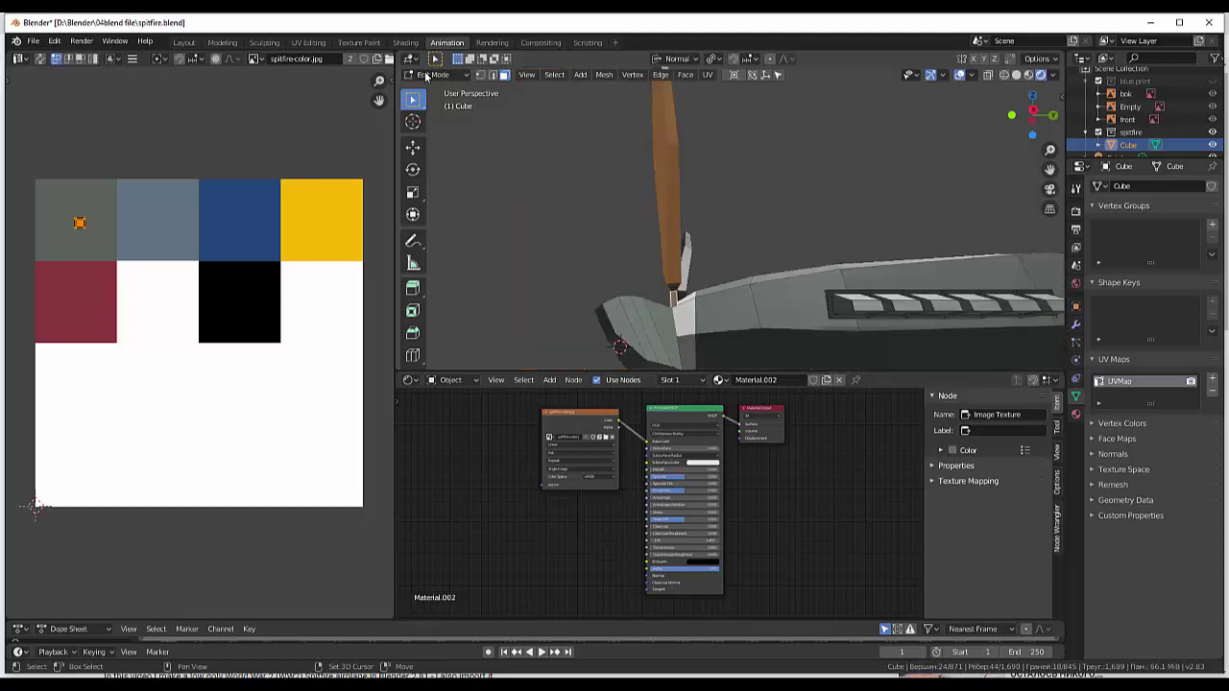
pyautogui.moveTo(426, 75); pyautogui.dragTo(426, 76, button='middle')
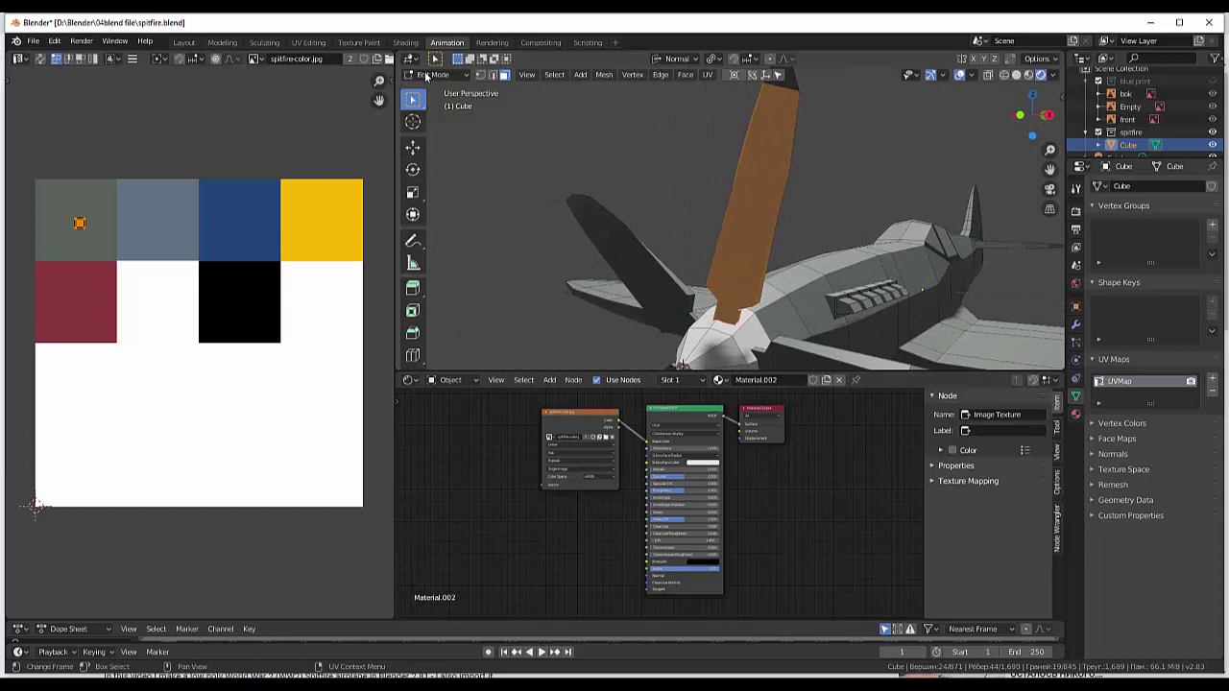
pyautogui.press('g')
pyautogui.click(426, 77)
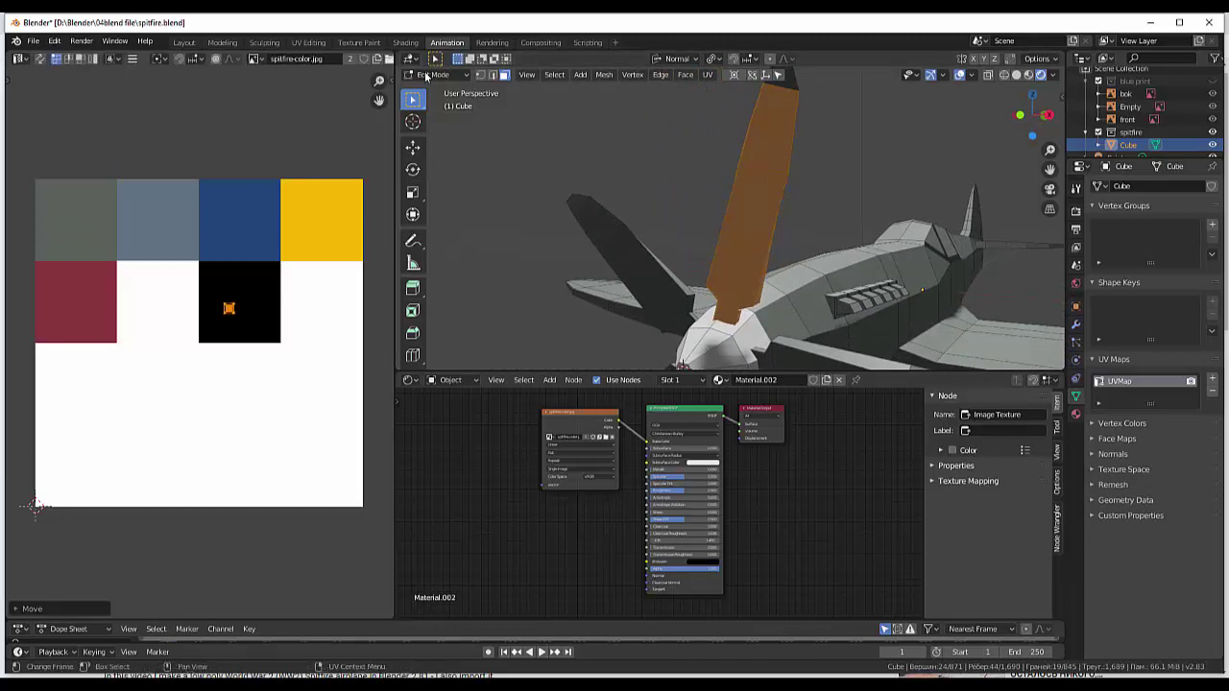
pyautogui.hotkey('alt', 'a')
# - Select the blade's tip face and move its UVs onto the white palette square
pyautogui.moveTo(427, 76); pyautogui.dragTo(426, 77, button='middle')
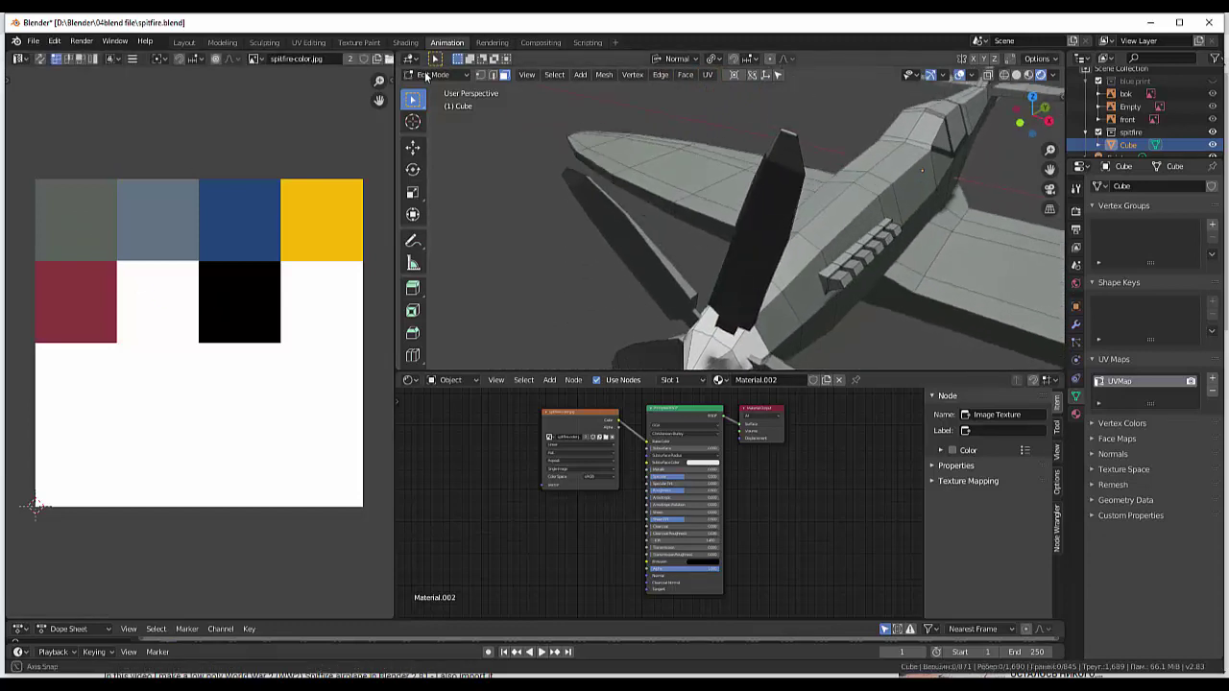
pyautogui.keyDown('shift'); pyautogui.click(785, 146); pyautogui.keyUp('shift')
pyautogui.moveTo(785, 146); pyautogui.dragTo(730, 288, button='middle')
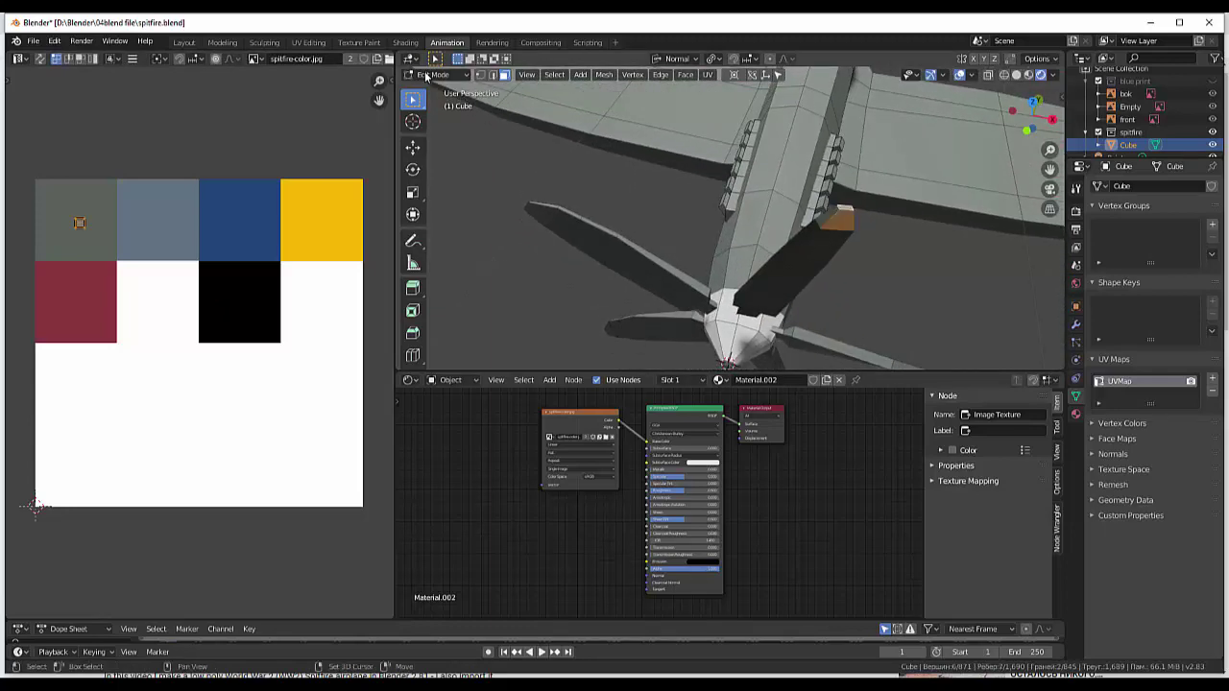
pyautogui.moveTo(426, 77); pyautogui.dragTo(426, 77, button='middle')
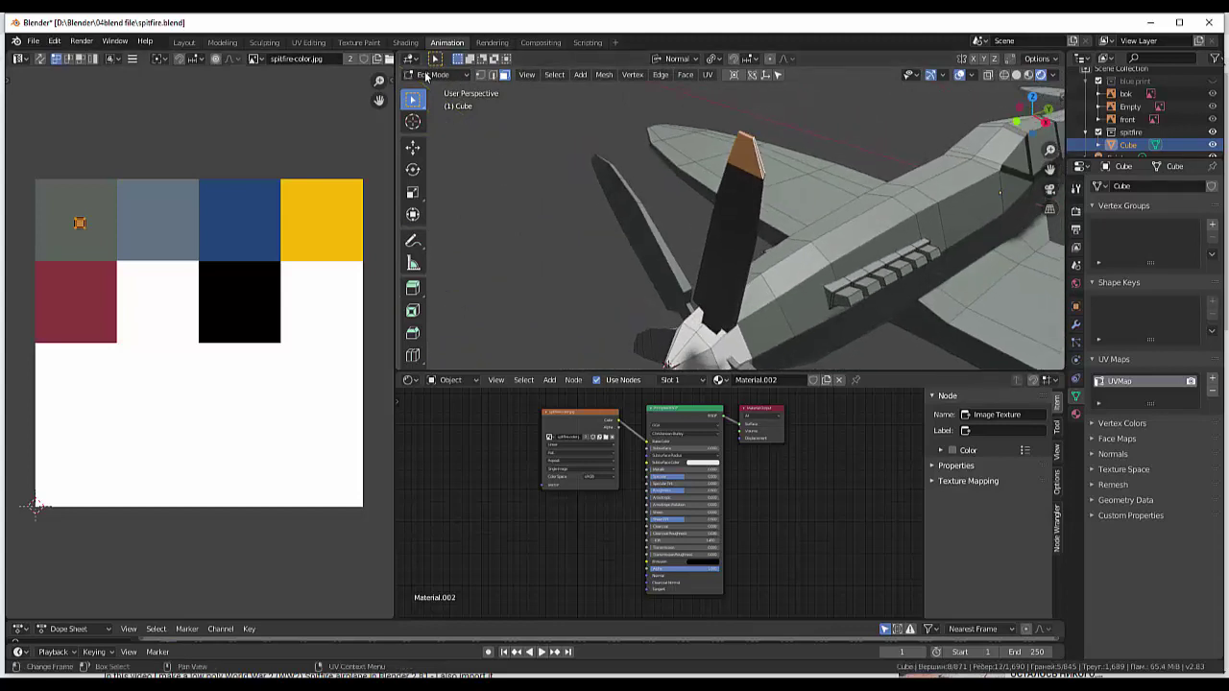
pyautogui.moveTo(79, 222); pyautogui.dragTo(166, 301)
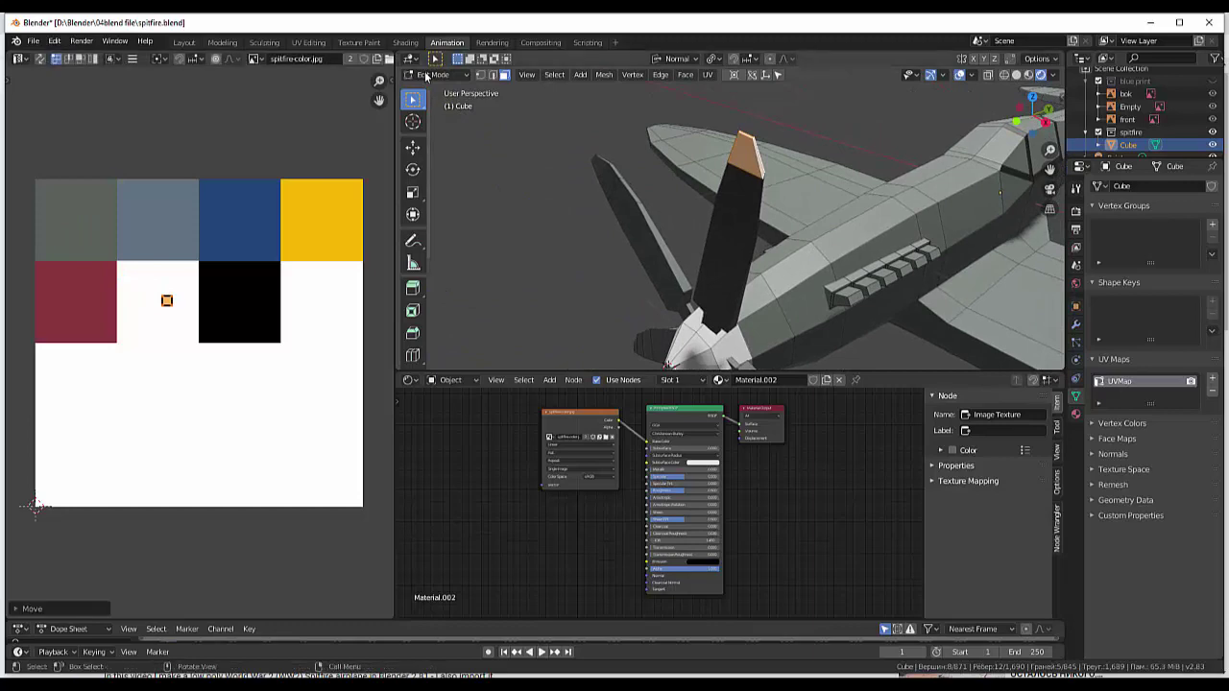
pyautogui.moveTo(427, 77); pyautogui.dragTo(427, 77, button='middle')
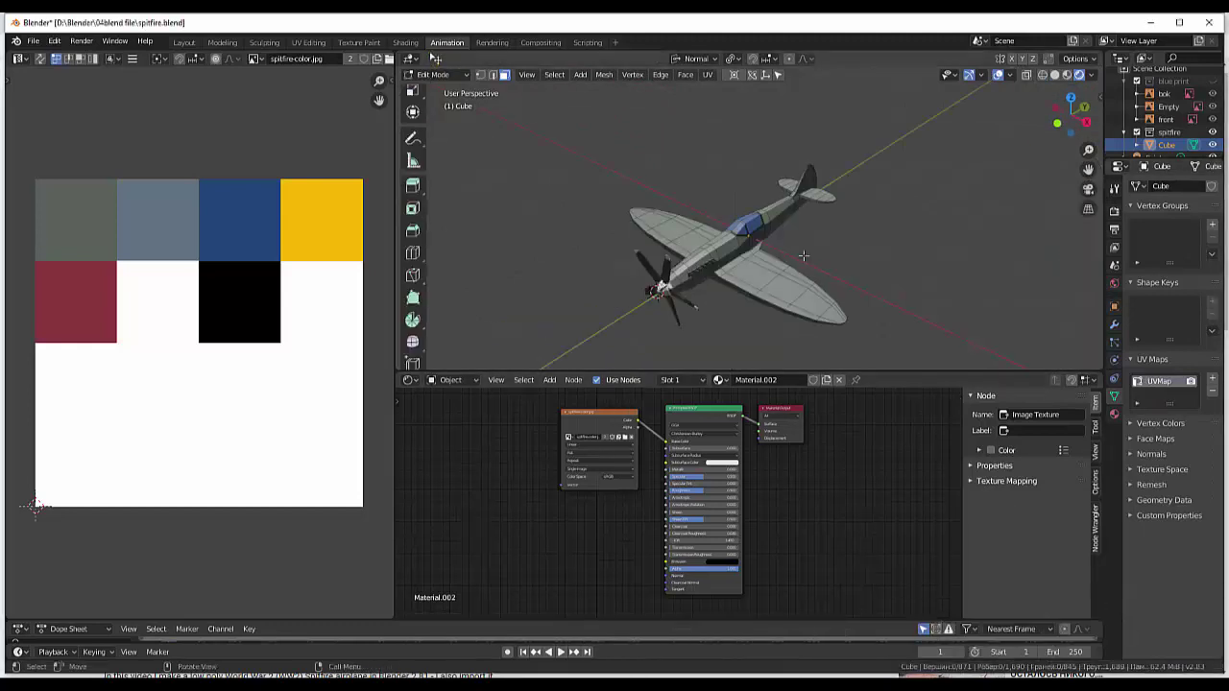
pyautogui.scroll(2, 768, 235)
pyautogui.scroll(3, 768, 235)
# - Start selecting the radiator box faces under the wing, adding faces individually and by shortest path
pyautogui.moveTo(768, 235)
pyautogui.mouseDown(button='middle')
pyautogui.moveTo(641, 273)
pyautogui.moveTo(822, 127)
pyautogui.moveTo(738, 352)
pyautogui.moveTo(768, 143)
pyautogui.moveTo(746, 197)
pyautogui.moveTo(752, 220)
pyautogui.moveTo(722, 221)
pyautogui.mouseUp(button='middle')
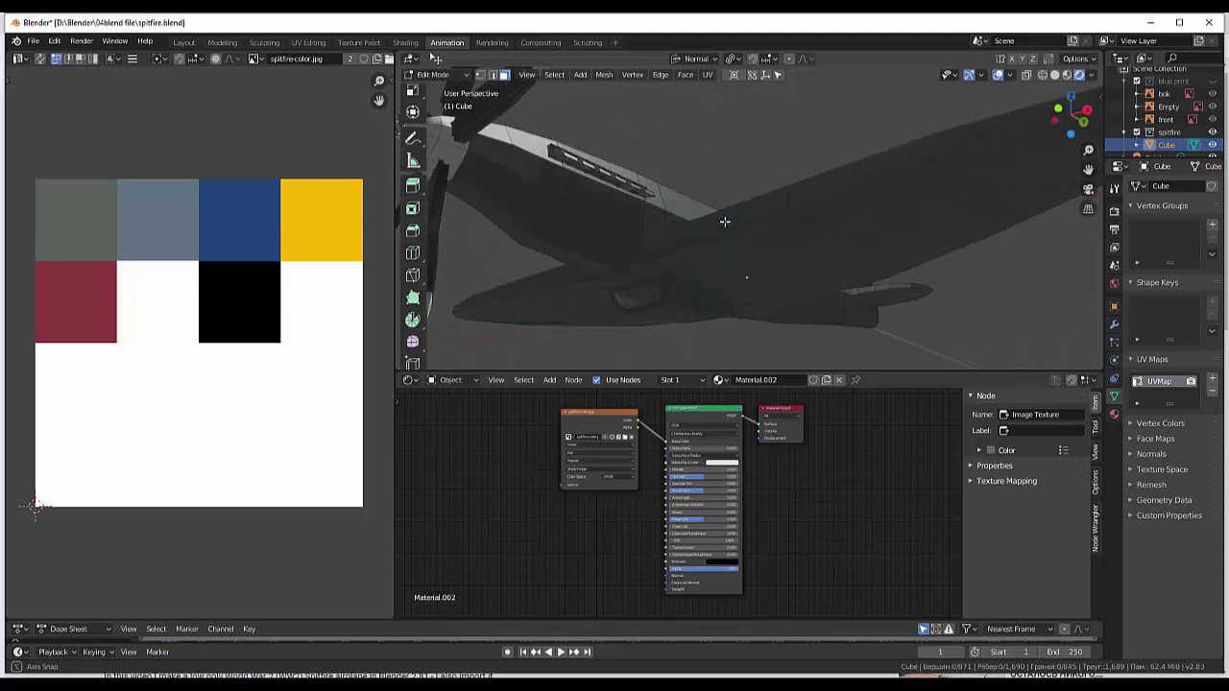
pyautogui.click(684, 295)
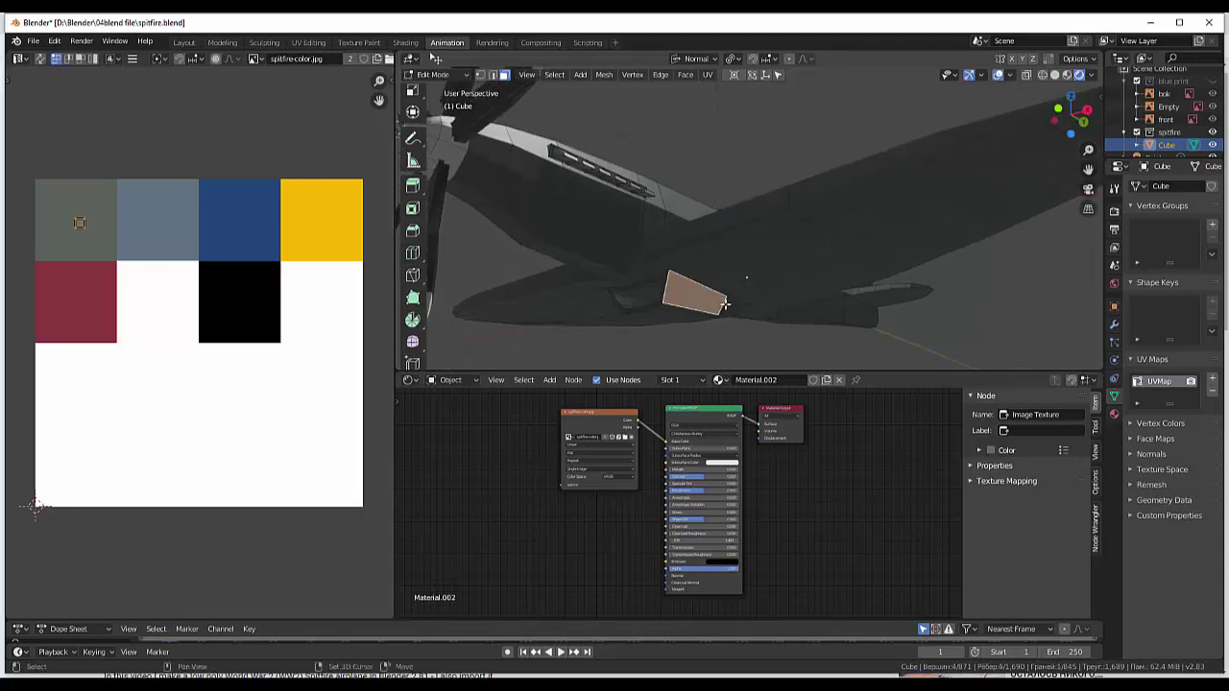
pyautogui.press('ctrl+KP_Add')
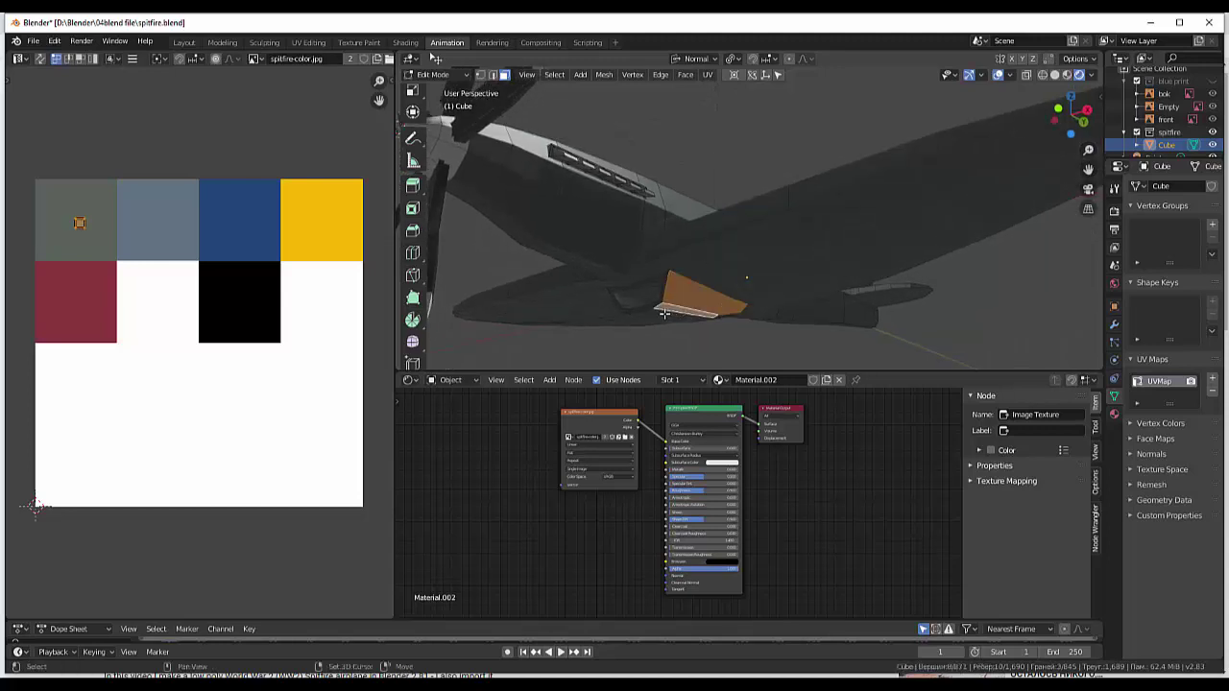
pyautogui.press('ctrl+KP_Add')
pyautogui.moveTo(718, 296); pyautogui.dragTo(724, 252, button='middle')
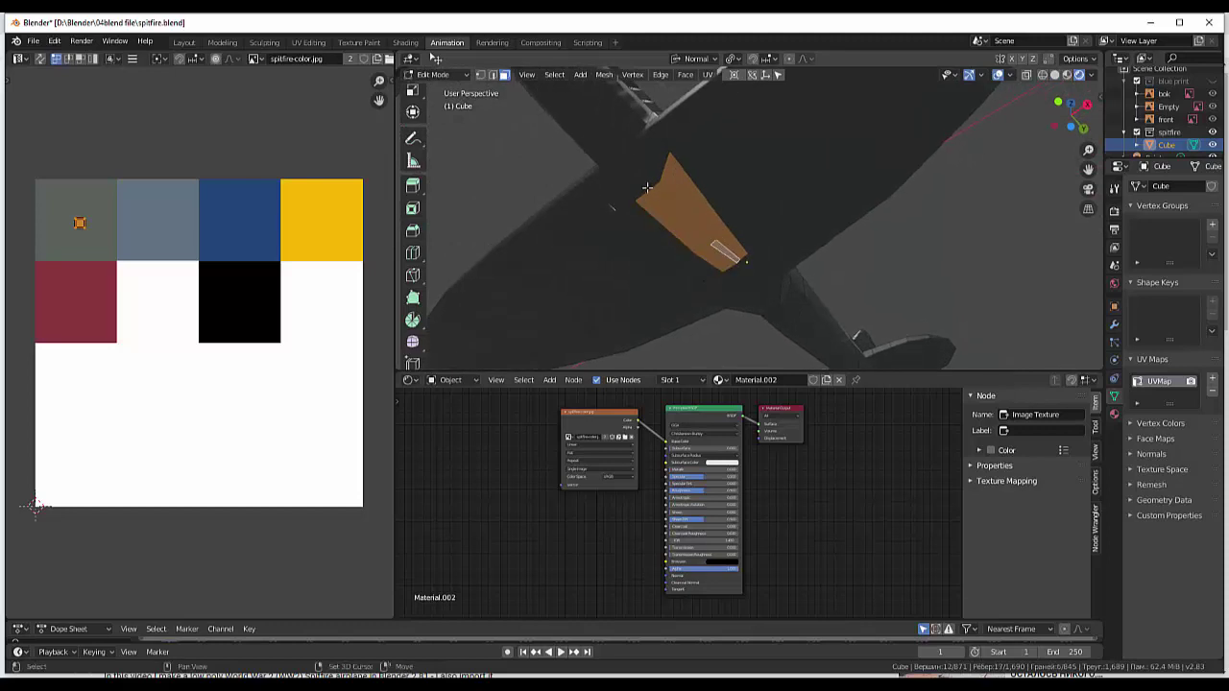
pyautogui.moveTo(660, 217); pyautogui.dragTo(721, 243, button='middle')
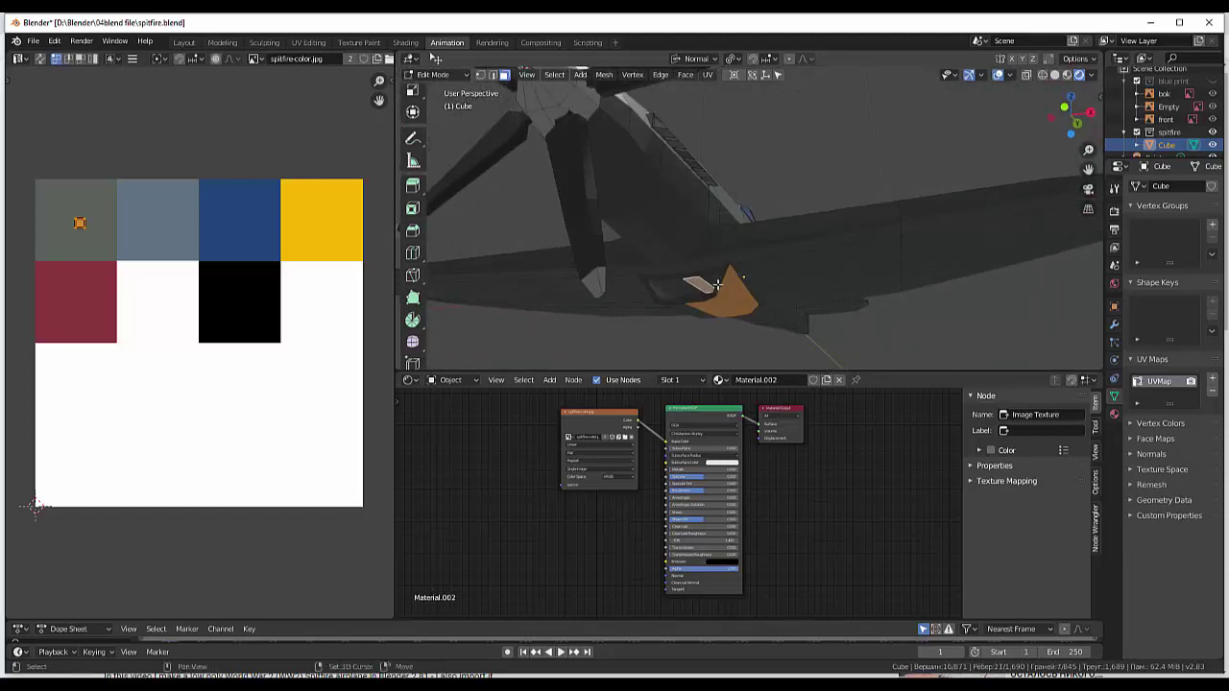
pyautogui.keyDown('shift'); pyautogui.click(718, 278); pyautogui.keyUp('shift')
pyautogui.keyDown('shift'); pyautogui.click(672, 277); pyautogui.keyUp('shift')
pyautogui.keyDown('shift'); pyautogui.click(675, 277); pyautogui.keyUp('shift')
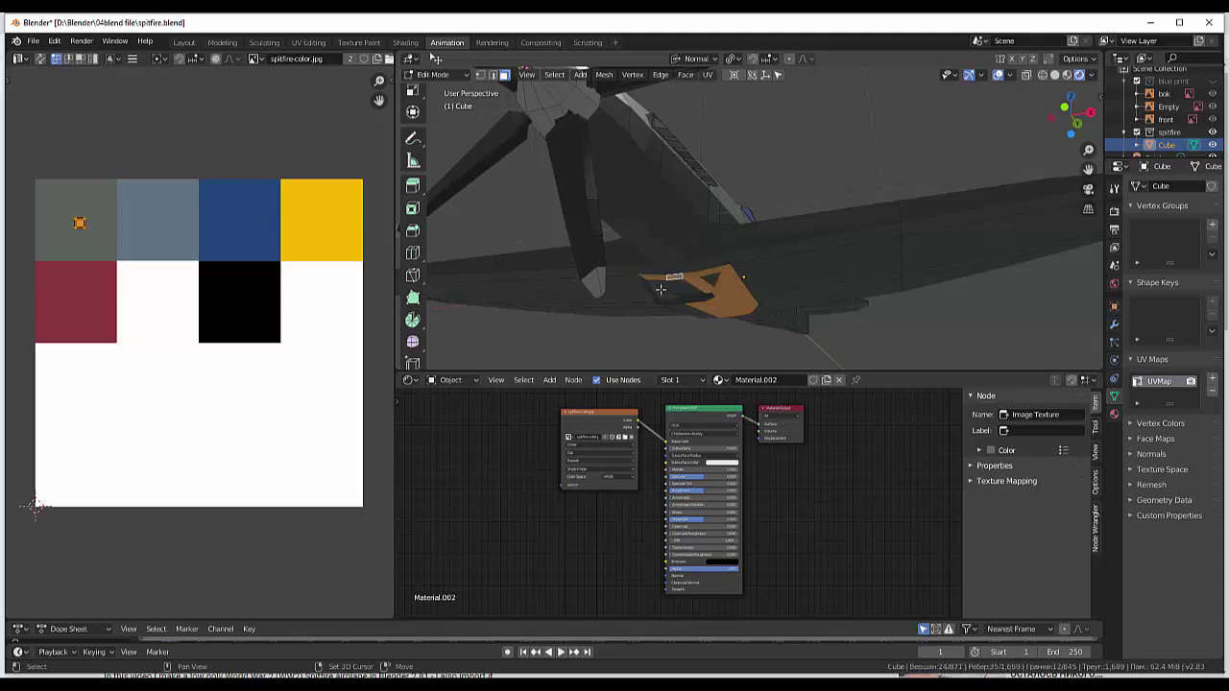
pyautogui.keyDown('shift'); pyautogui.click(643, 283); pyautogui.keyUp('shift')
pyautogui.keyDown('shift'); pyautogui.click(693, 300); pyautogui.keyUp('shift')
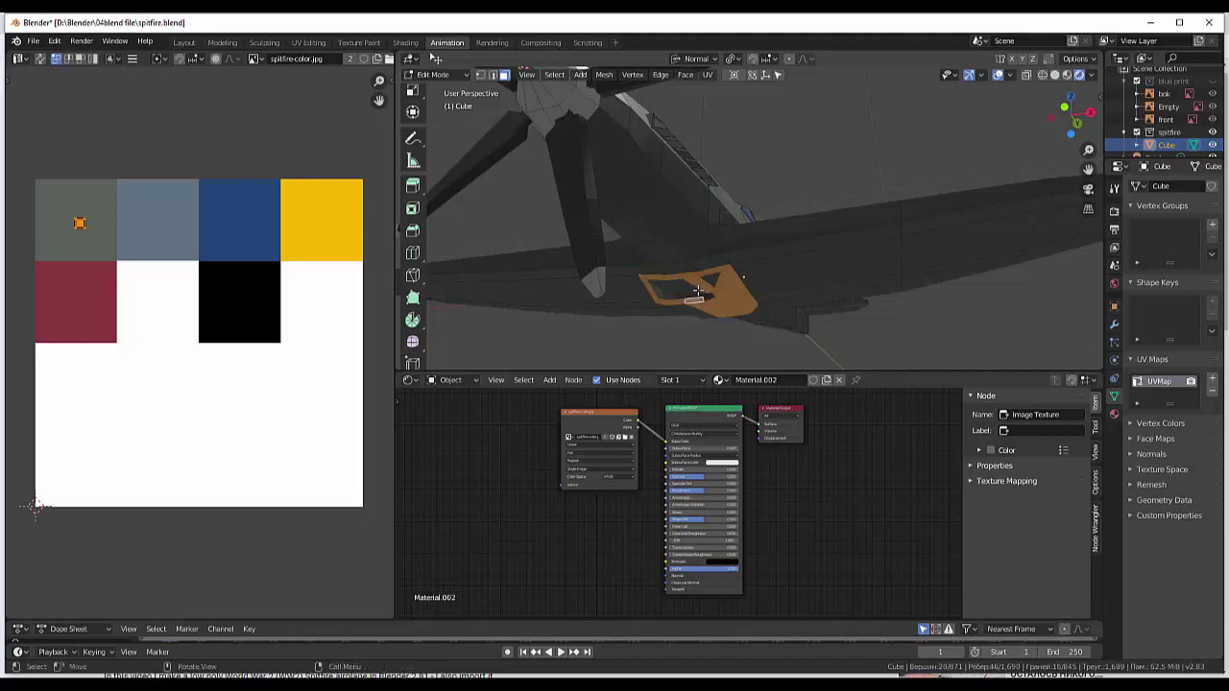
pyautogui.keyDown('ctrl'); pyautogui.click(697, 290); pyautogui.keyUp('ctrl')
pyautogui.moveTo(741, 306)
pyautogui.mouseDown(button='middle')
pyautogui.moveTo(748, 281)
pyautogui.moveTo(824, 257)
pyautogui.mouseUp(button='middle')
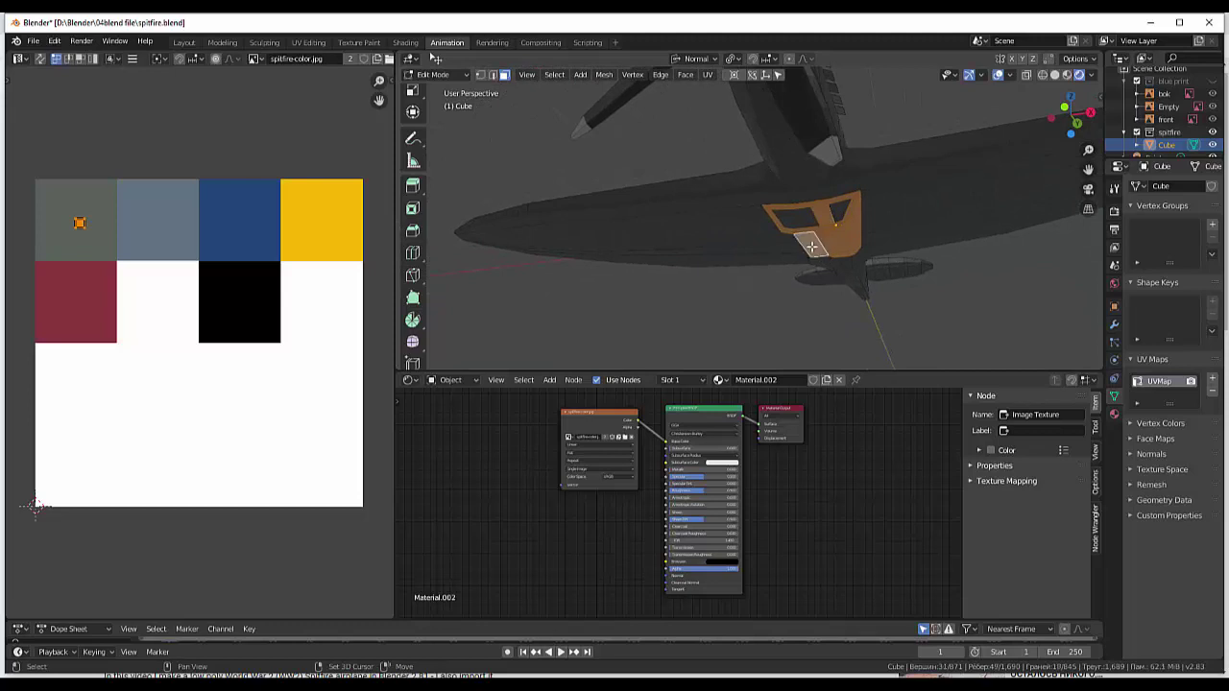
pyautogui.keyDown('ctrl'); pyautogui.click(822, 220); pyautogui.keyUp('ctrl')
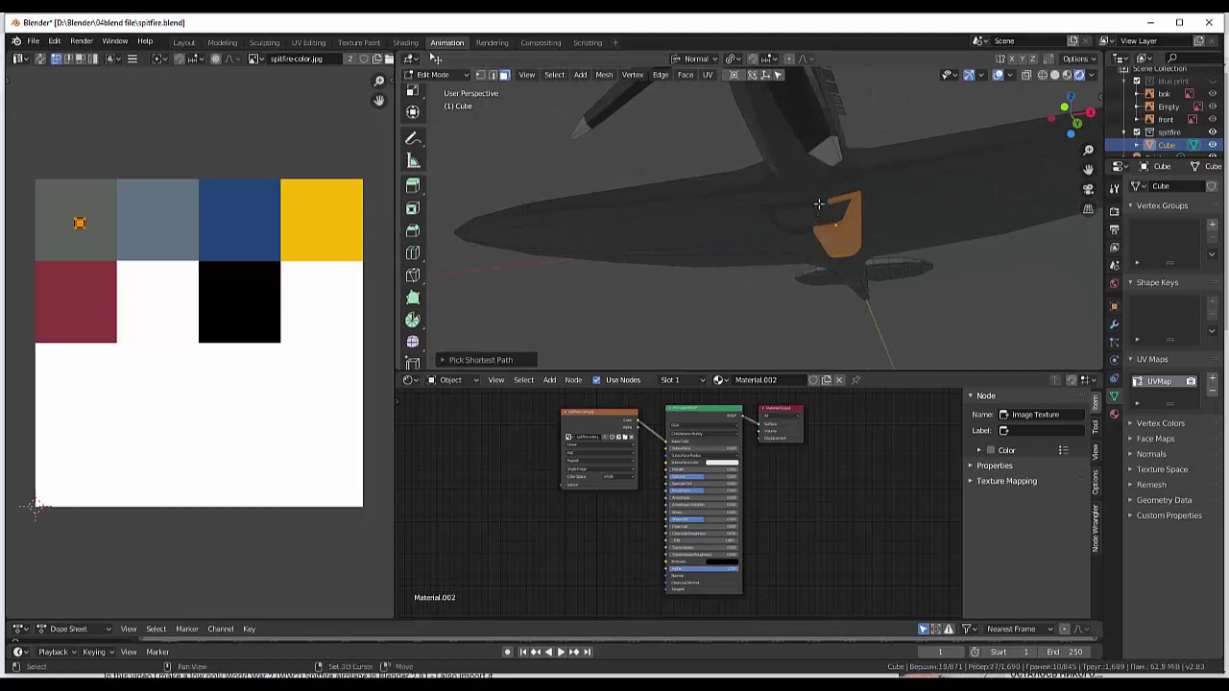
pyautogui.click(818, 202)
pyautogui.keyDown('shift'); pyautogui.click(791, 210); pyautogui.keyUp('shift')
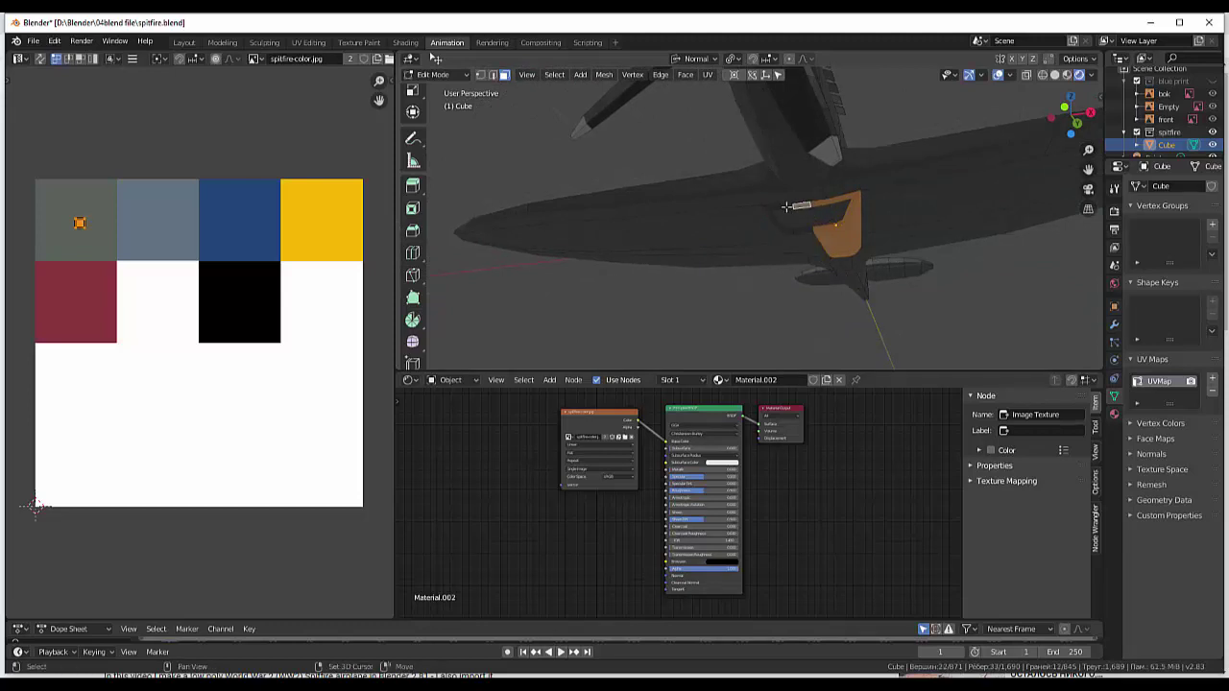
pyautogui.keyDown('shift'); pyautogui.click(772, 213); pyautogui.keyUp('shift')
pyautogui.keyDown('shift'); pyautogui.click(774, 217); pyautogui.keyUp('shift')
pyautogui.keyDown('shift'); pyautogui.click(785, 228); pyautogui.keyUp('shift')
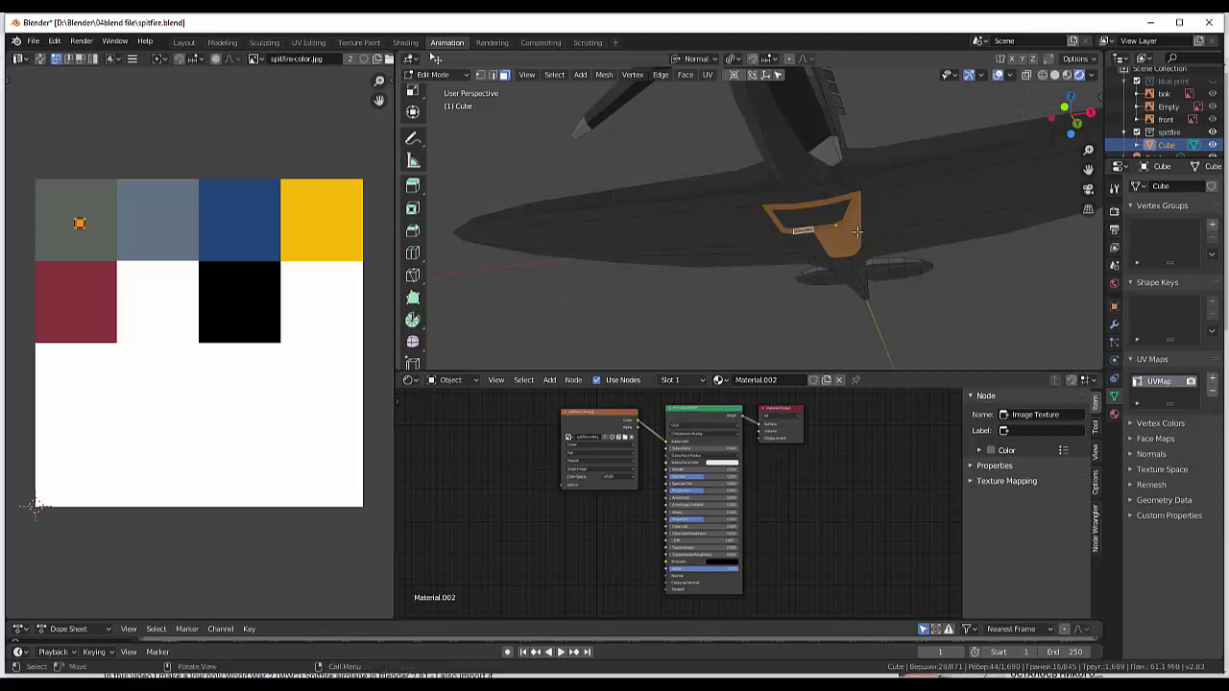
# - Add the remaining small radiator box faces, undoing the accidental wing strip selection
pyautogui.moveTo(800, 230); pyautogui.dragTo(849, 223, button='middle')
pyautogui.keyDown('shift'); pyautogui.click(837, 230); pyautogui.keyUp('shift')
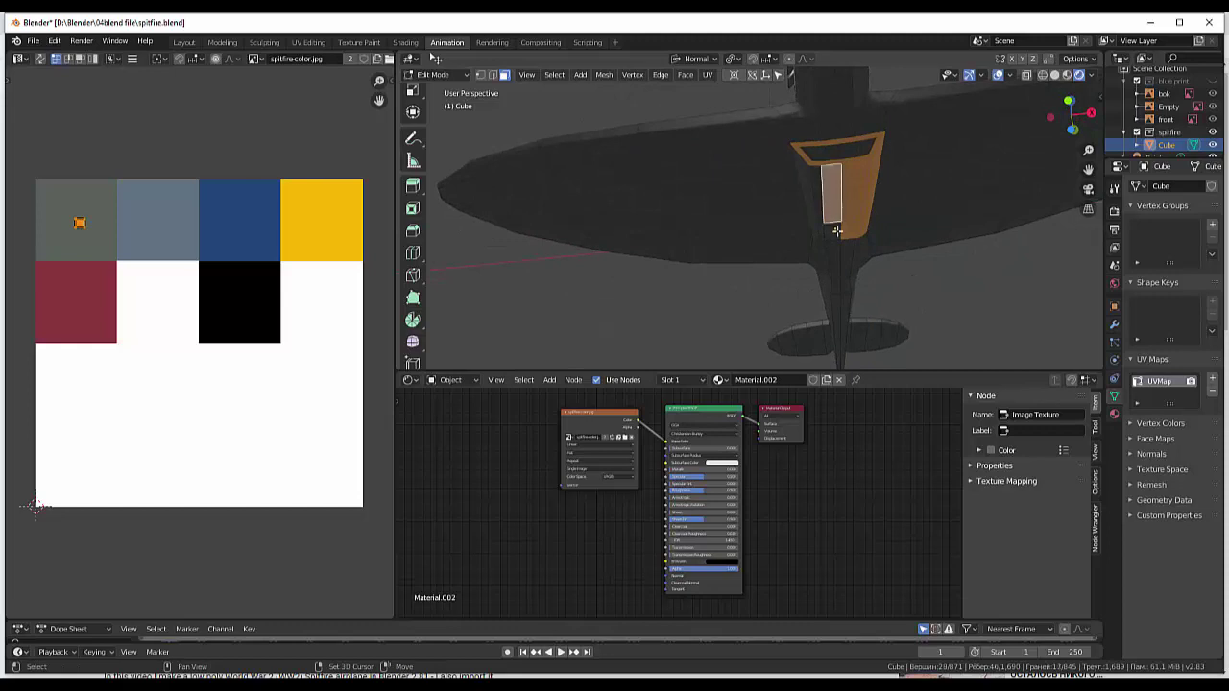
pyautogui.keyDown('shift'); pyautogui.click(835, 233); pyautogui.keyUp('shift')
pyautogui.keyDown('shift'); pyautogui.click(821, 195); pyautogui.keyUp('shift')
pyautogui.keyDown('shift'); pyautogui.click(806, 177); pyautogui.keyUp('shift')
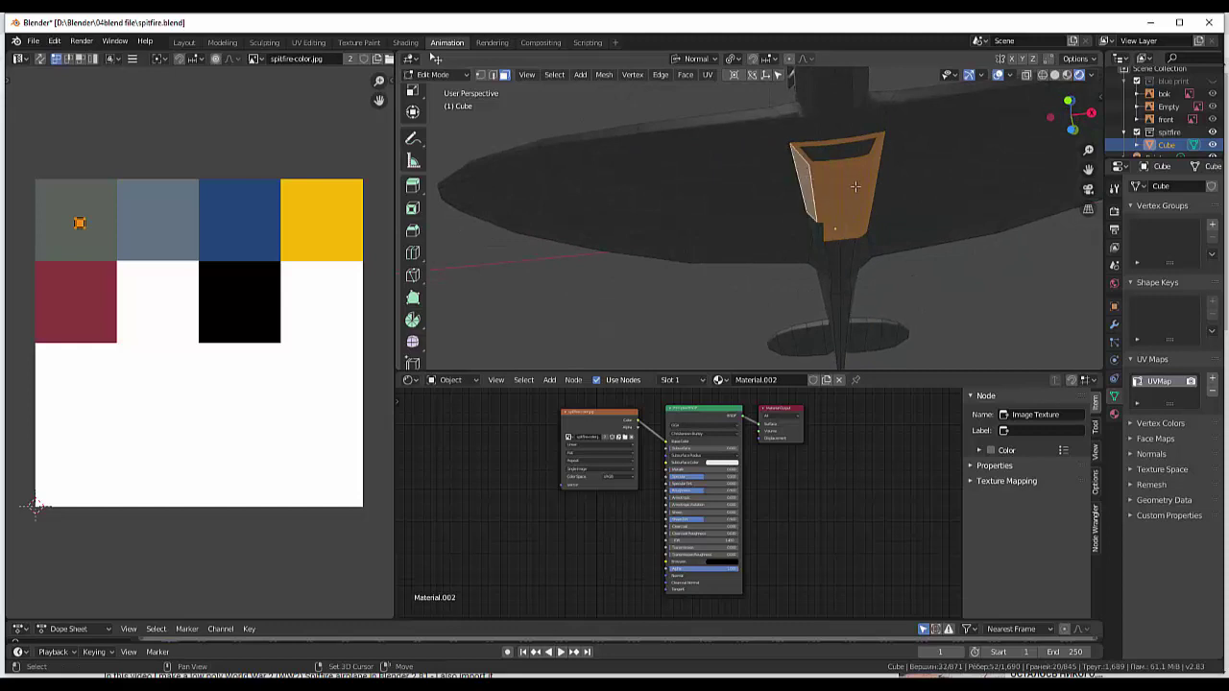
pyautogui.moveTo(856, 186)
pyautogui.mouseDown(button='middle')
pyautogui.moveTo(896, 149)
pyautogui.moveTo(851, 292)
pyautogui.mouseUp(button='middle')
pyautogui.scroll(-5, 896, 149)
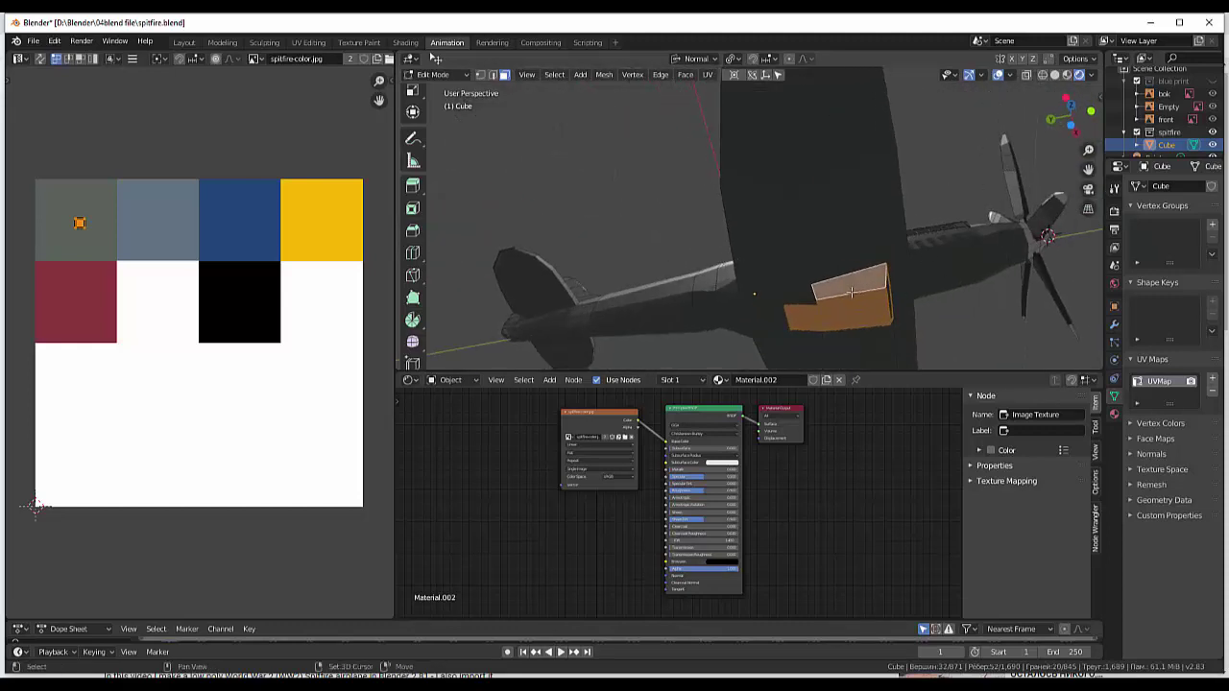
pyautogui.keyDown('shift'); pyautogui.click(814, 309); pyautogui.keyUp('shift')
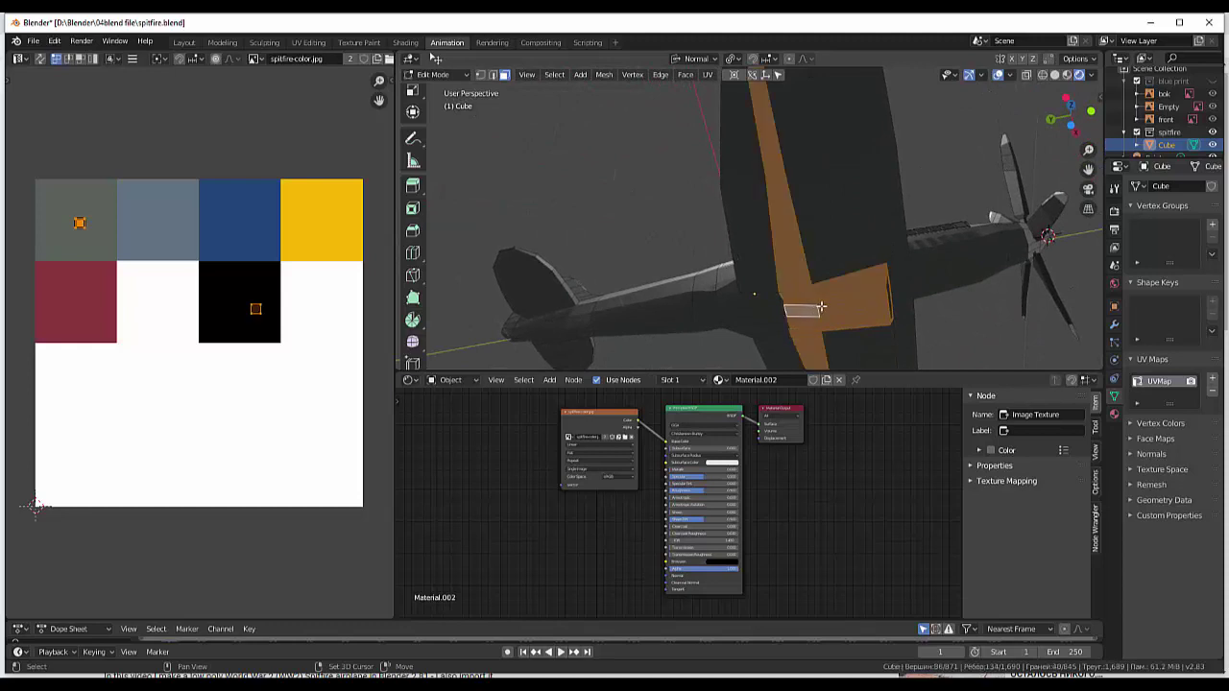
pyautogui.hotkey('ctrl', 'z')
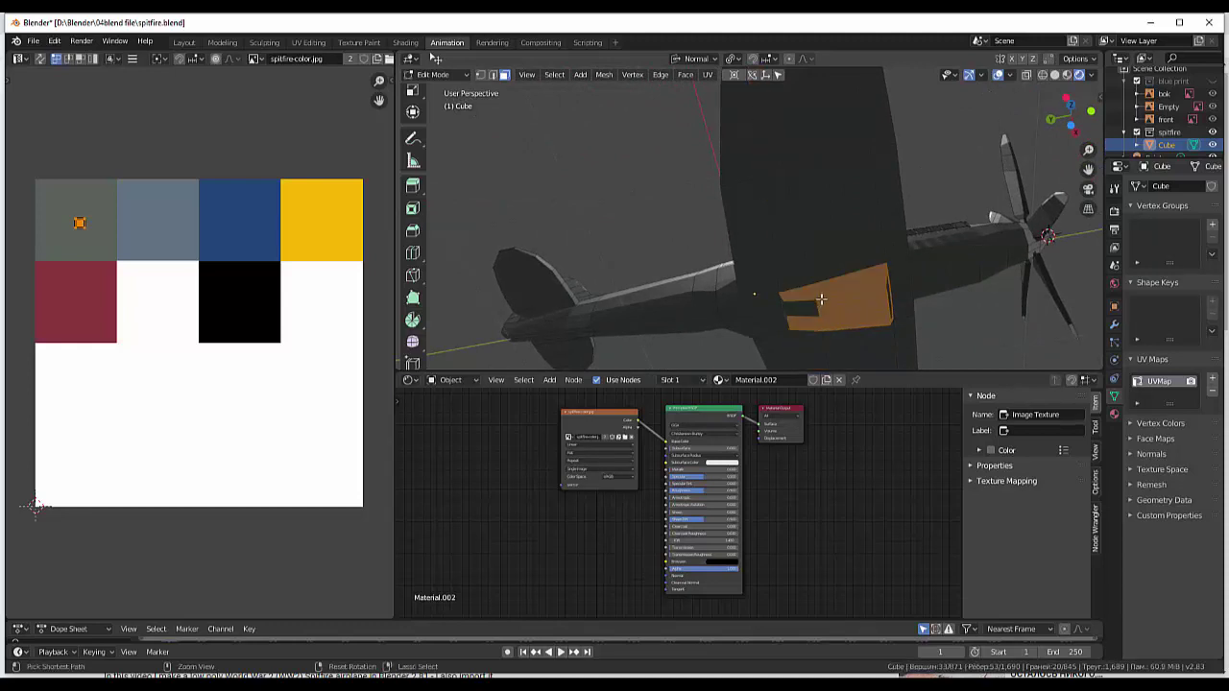
pyautogui.keyDown('shift'); pyautogui.click(807, 309); pyautogui.keyUp('shift')
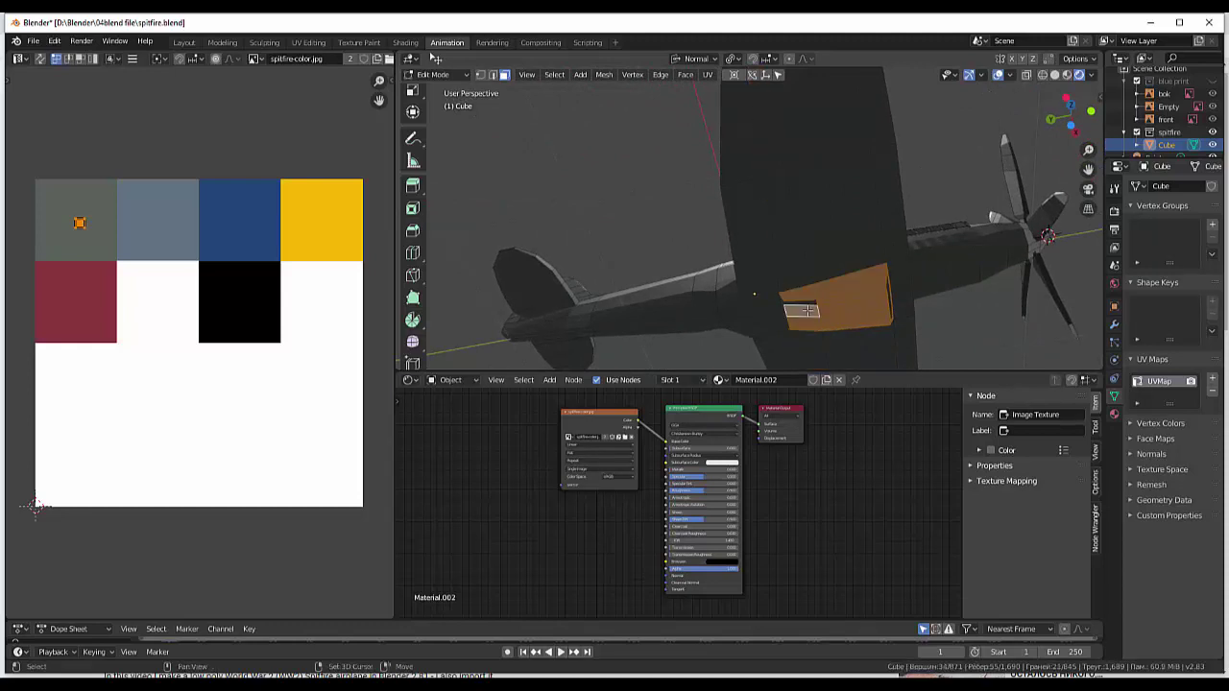
pyautogui.moveTo(828, 302); pyautogui.dragTo(731, 307, button='middle')
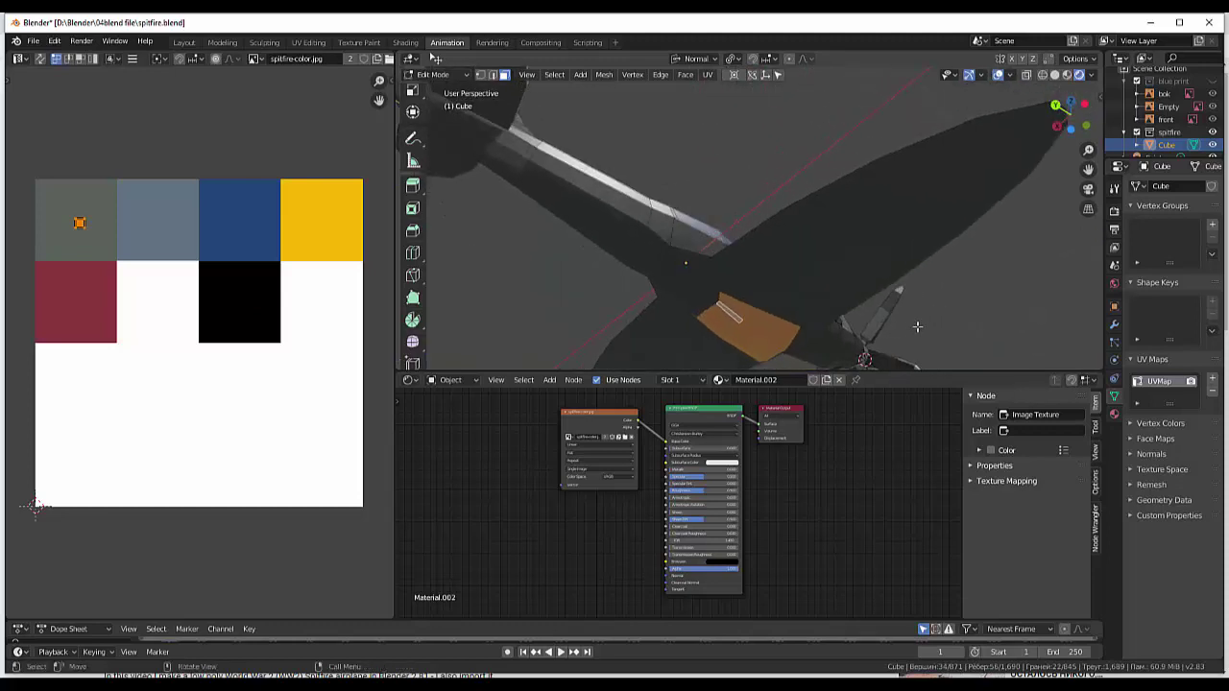
pyautogui.keyDown('shift'); pyautogui.click(714, 306); pyautogui.keyUp('shift')
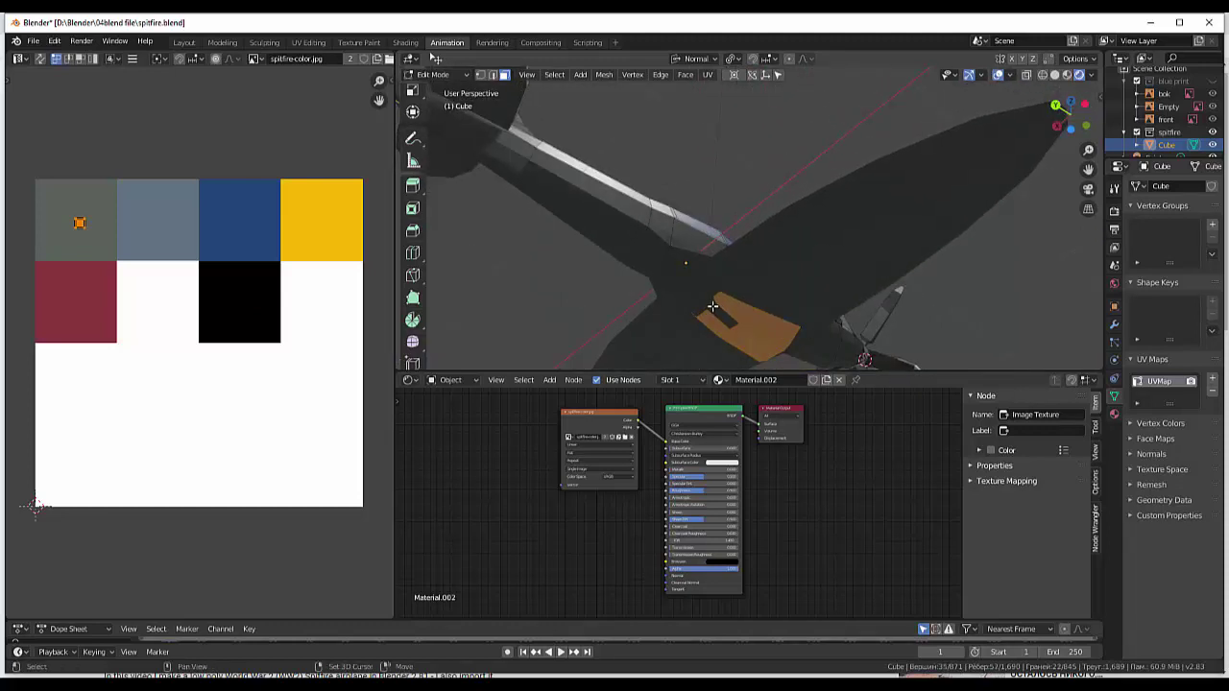
pyautogui.keyDown('shift'); pyautogui.click(702, 310); pyautogui.keyUp('shift')
pyautogui.moveTo(708, 346); pyautogui.dragTo(745, 340, button='middle')
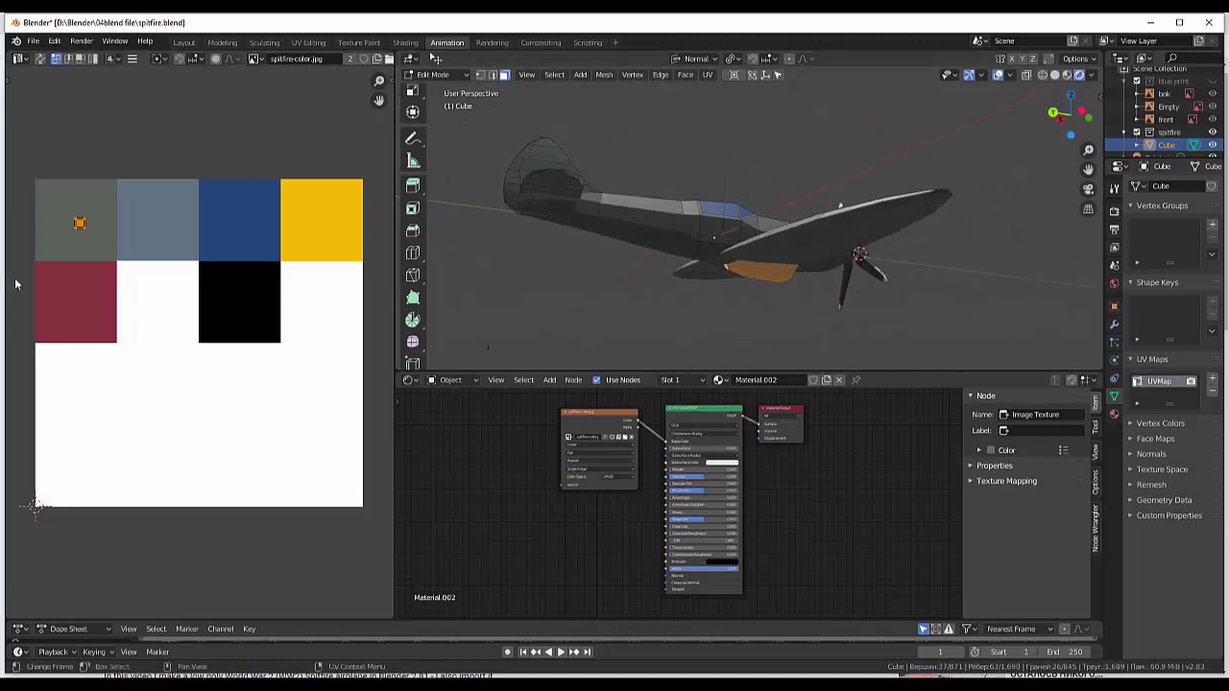
# - Move the radiator box UVs onto the blue-grey palette square, then clear the selection
pyautogui.press('g')
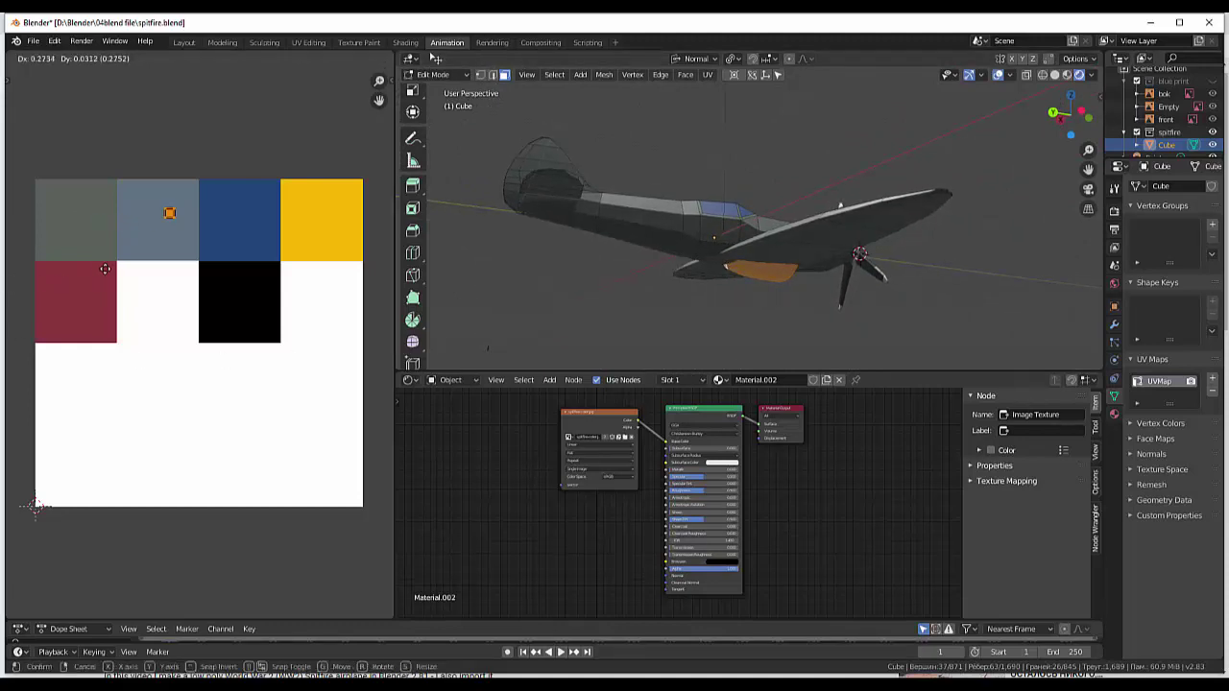
pyautogui.click(109, 315)
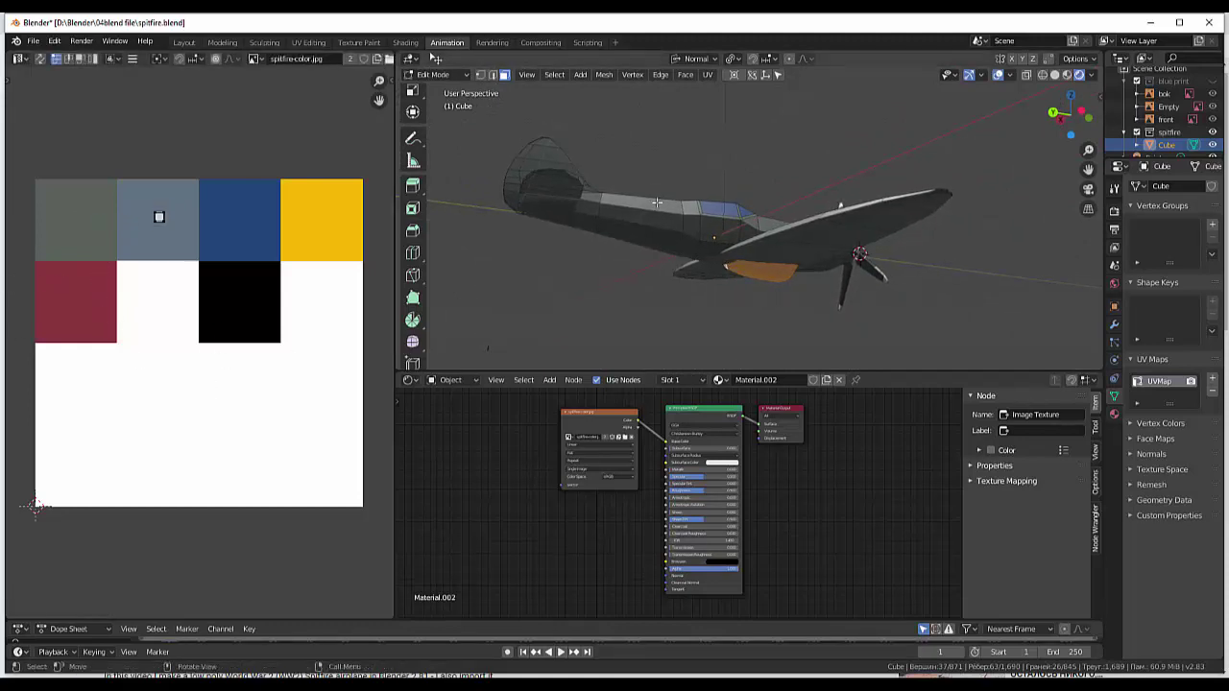
pyautogui.click(642, 218)
pyautogui.click(663, 259)
pyautogui.moveTo(663, 259)
pyautogui.mouseDown(button='middle')
pyautogui.moveTo(473, 236)
pyautogui.moveTo(576, 227)
pyautogui.moveTo(681, 195)
pyautogui.mouseUp(button='middle')
pyautogui.scroll(3, 638, 220)
pyautogui.scroll(2, 638, 219)
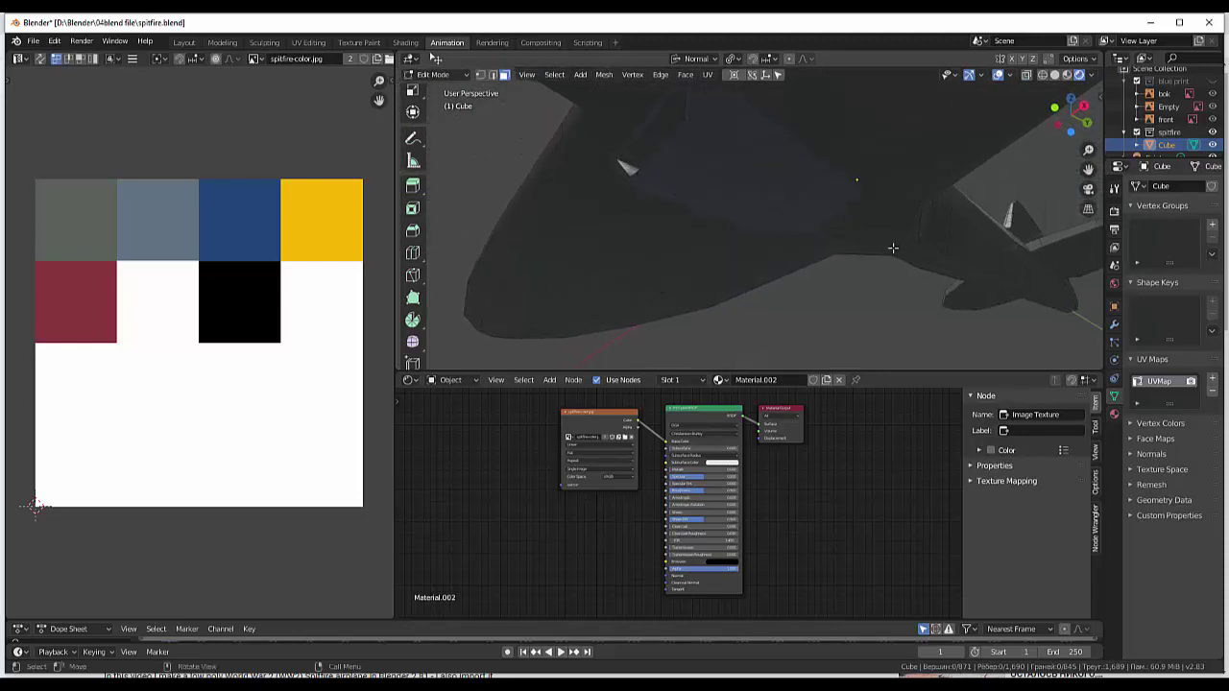
pyautogui.scroll(-5, 891, 247)
pyautogui.moveTo(880, 231)
pyautogui.mouseDown(button='middle')
pyautogui.moveTo(892, 331)
pyautogui.moveTo(879, 290)
pyautogui.moveTo(895, 273)
pyautogui.mouseUp(button='middle')
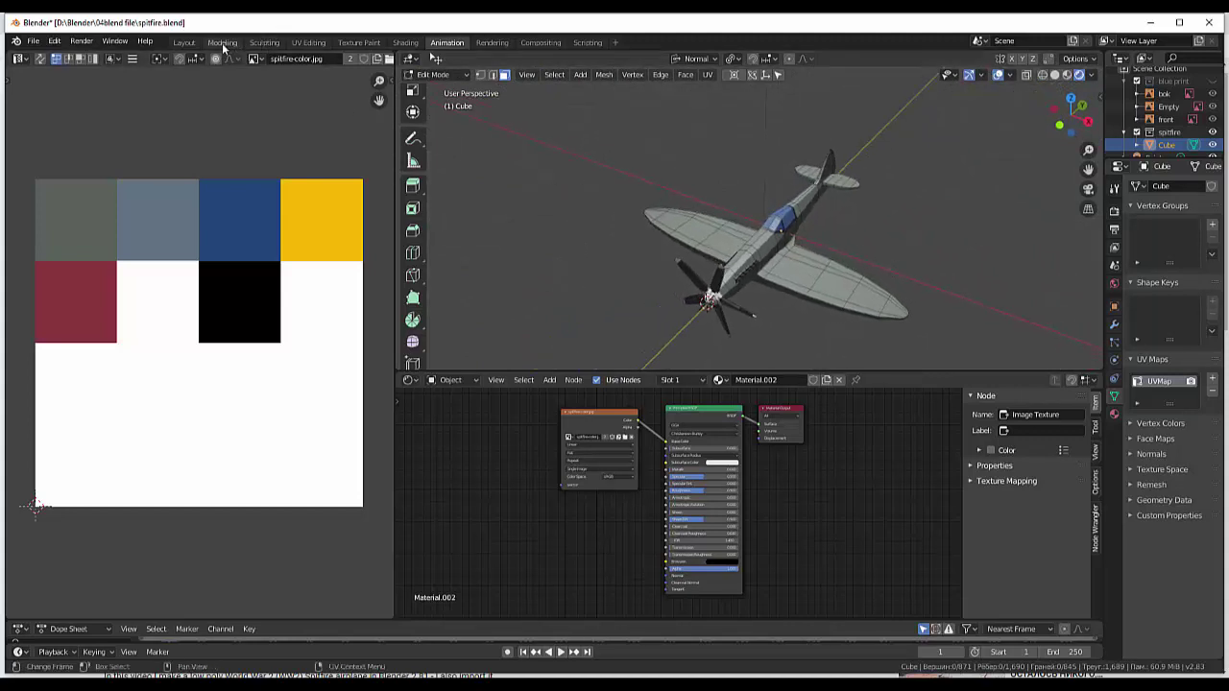
# - In the Layout workspace, disable viewport Shadow, Cavity and Outline, then switch to Chrome
pyautogui.click(195, 48)
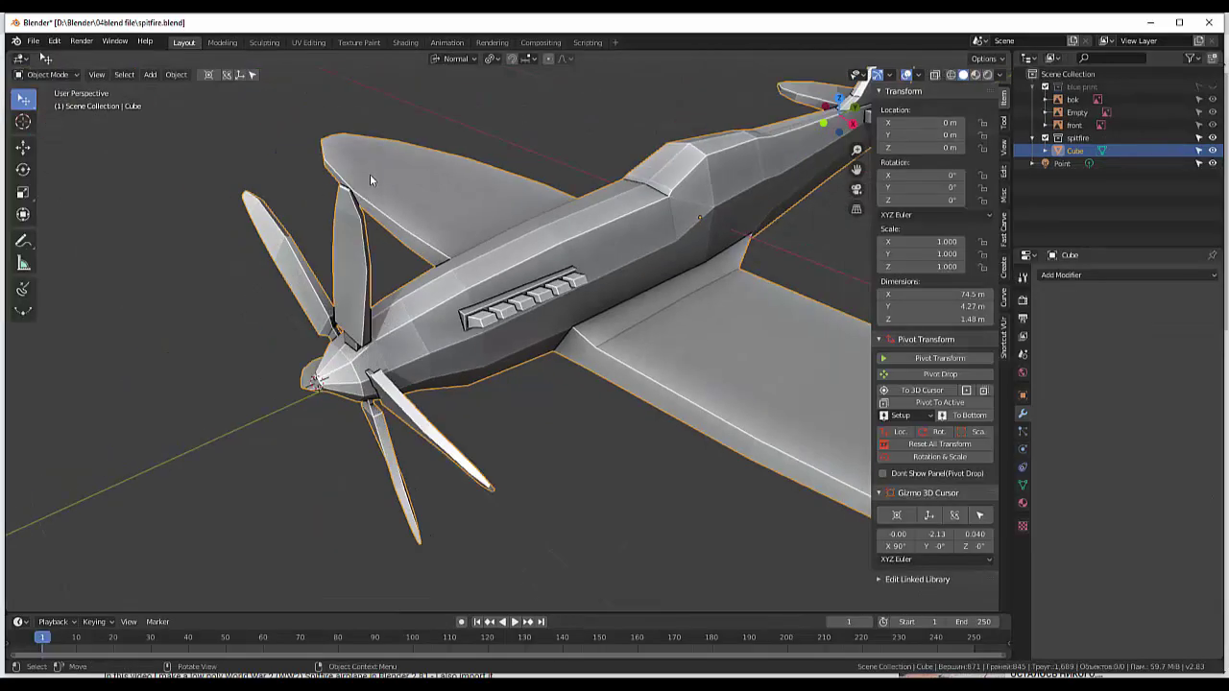
pyautogui.moveTo(385, 178); pyautogui.dragTo(502, 246, button='middle')
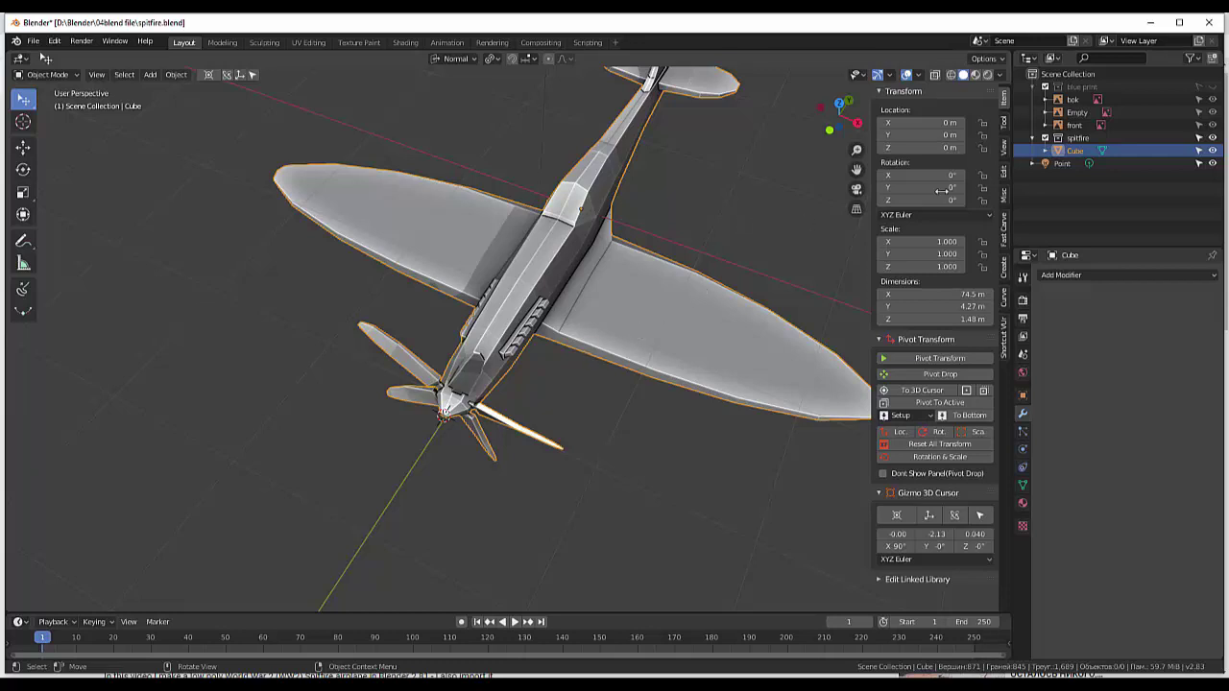
pyautogui.click(1000, 75)
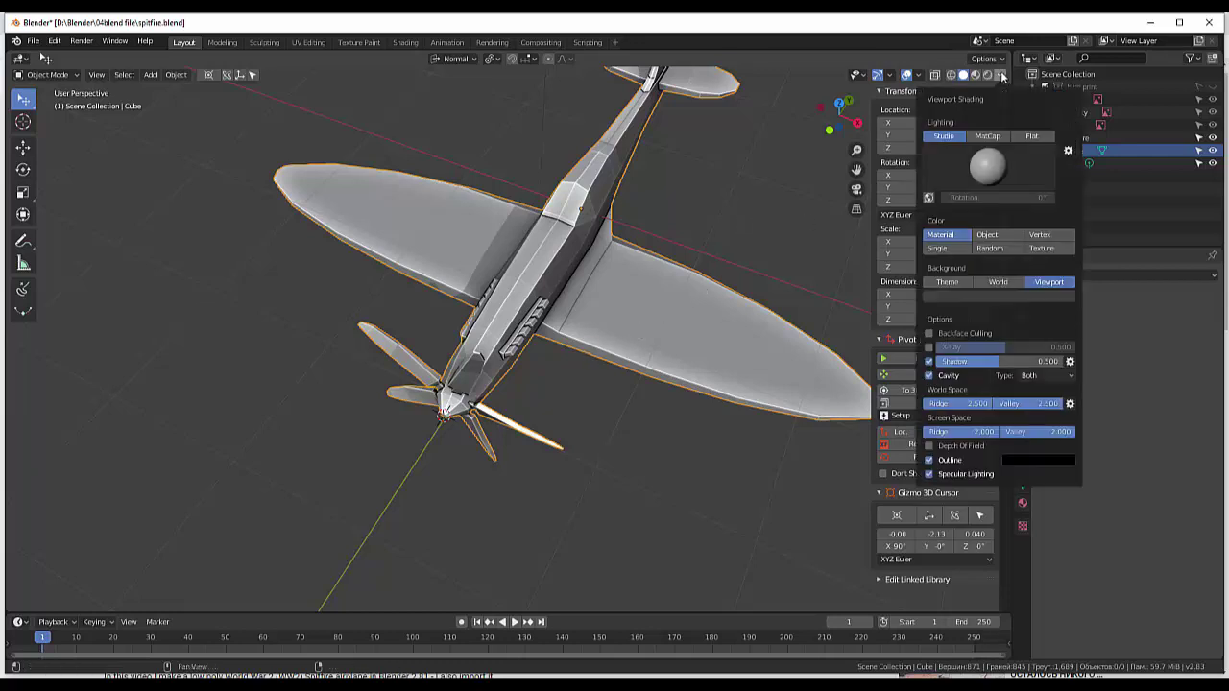
pyautogui.click(929, 361)
pyautogui.click(929, 375)
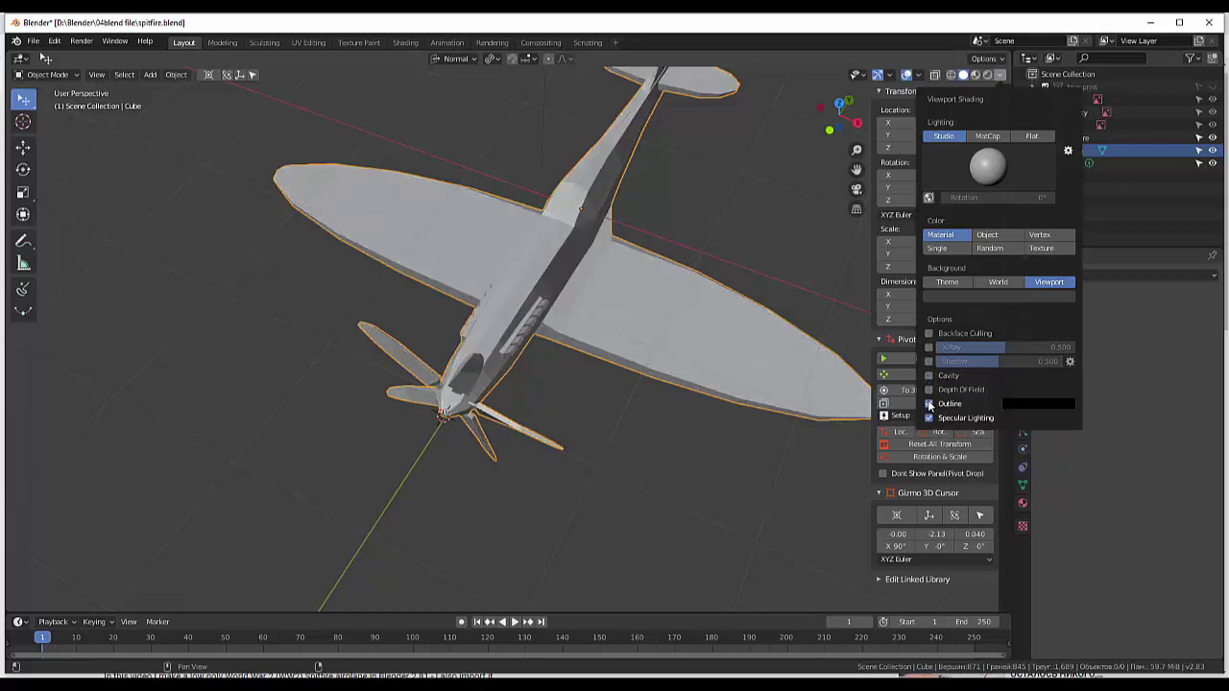
pyautogui.click(929, 404)
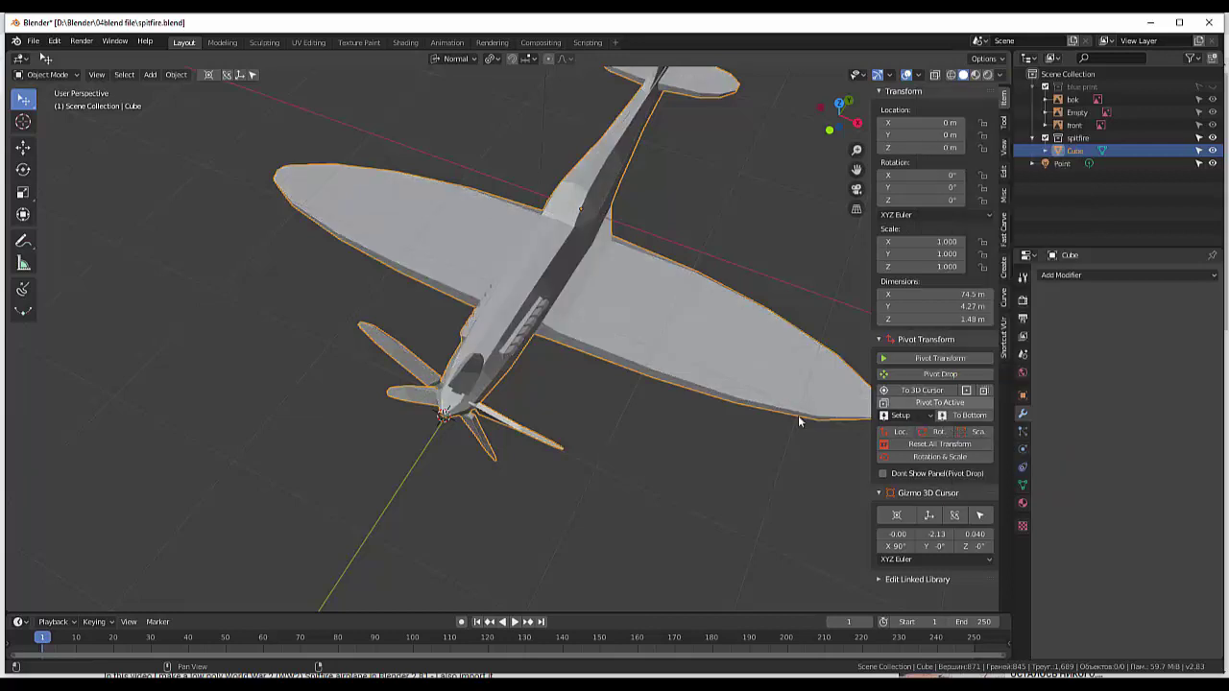
pyautogui.click(720, 433)
pyautogui.moveTo(719, 437); pyautogui.dragTo(730, 409, button='middle')
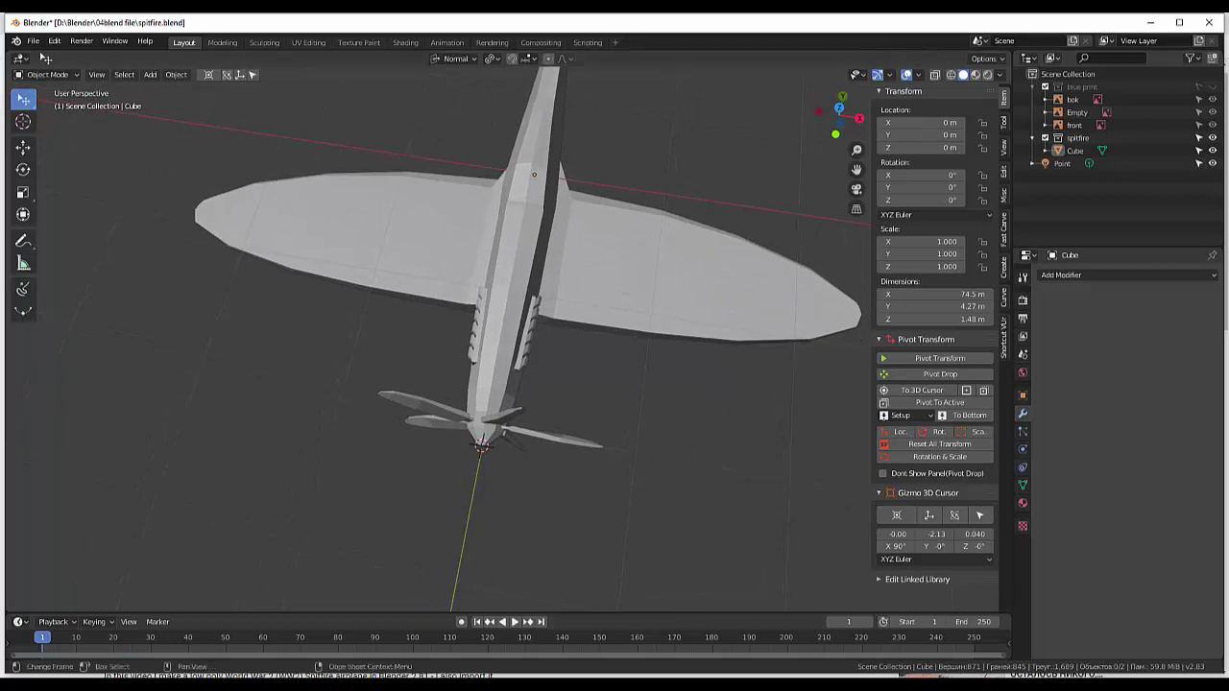
pyautogui.hotkey('alt', 'Tab')
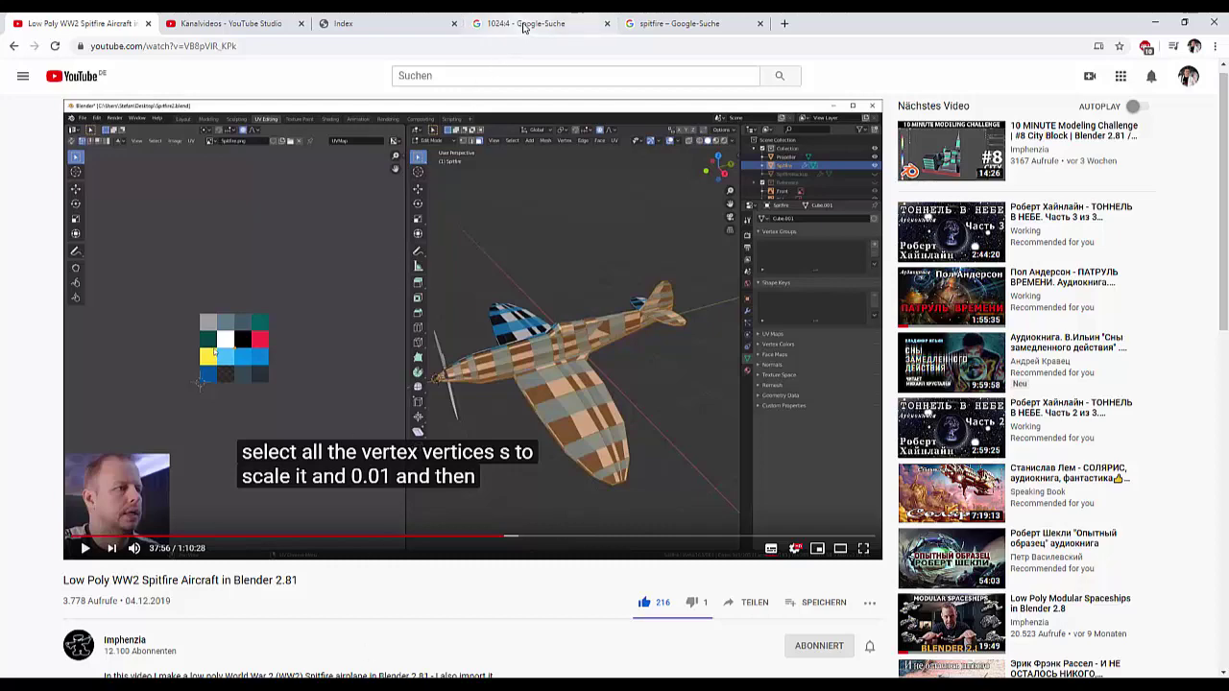
# - Go to the 'spitfire – Google-Suche' image results and preview a Spitfire reference photo
pyautogui.click(646, 19)
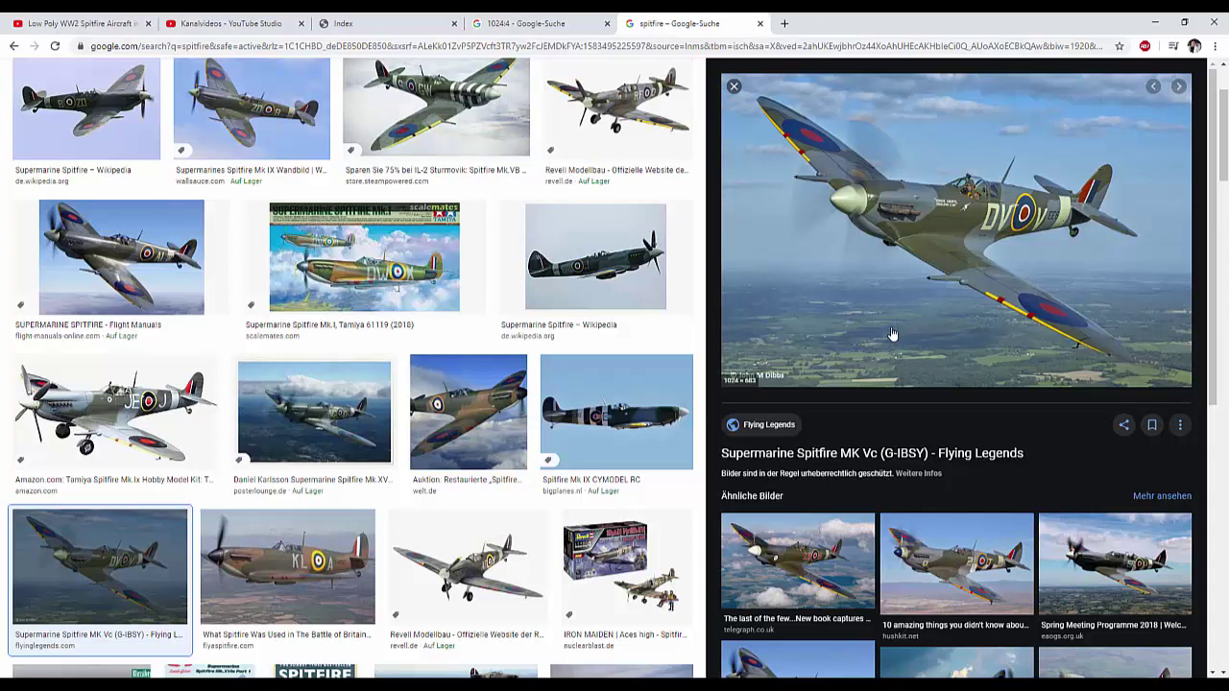
pyautogui.scroll(2, 487, 140)
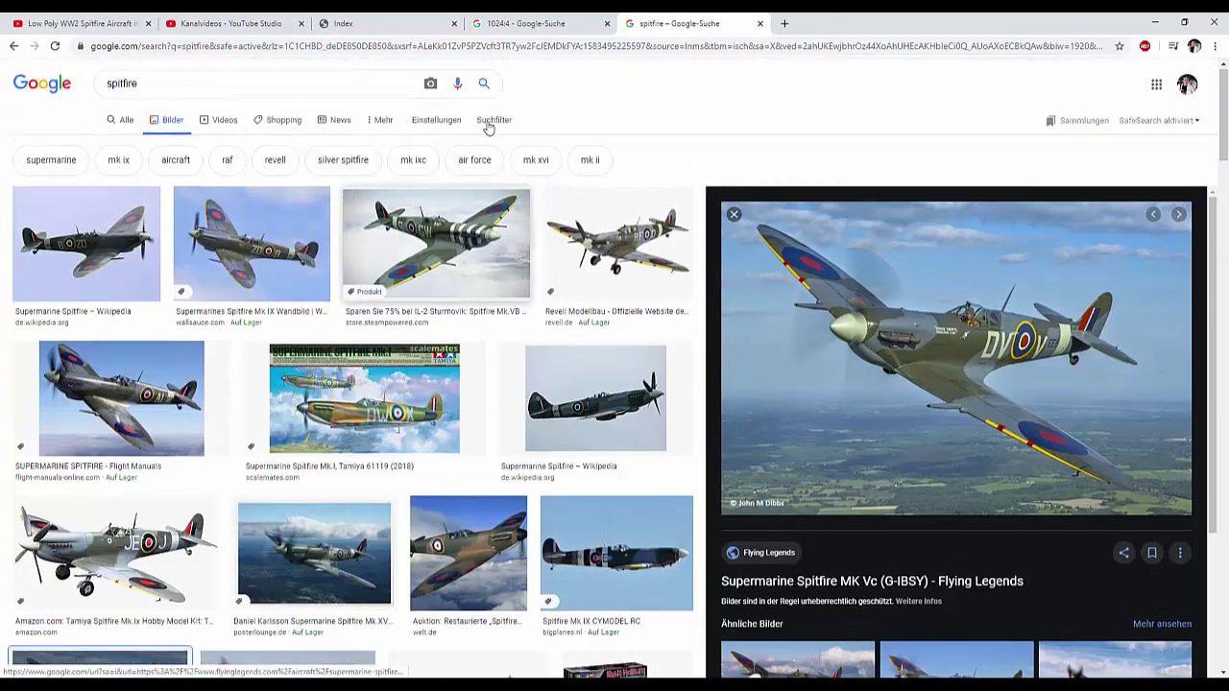
pyautogui.click(460, 243)
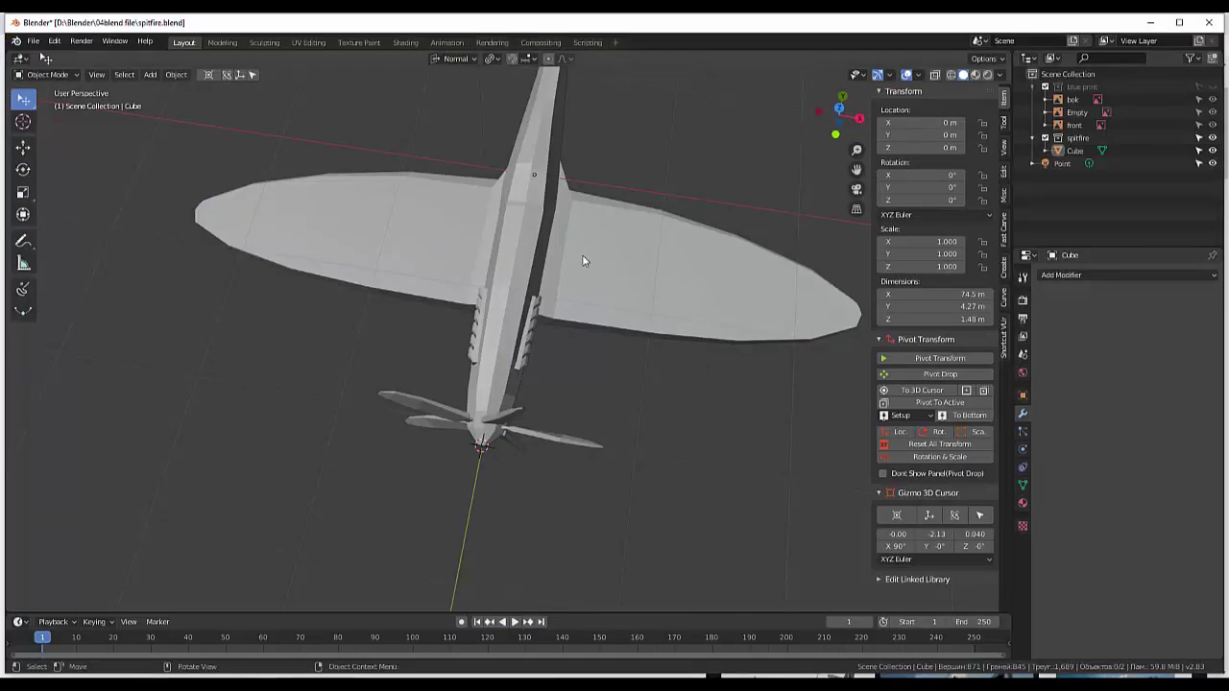
# - Put the Spitfire into Edit Mode, view it from the top, and pick the Bisect tool
pyautogui.click(595, 231)
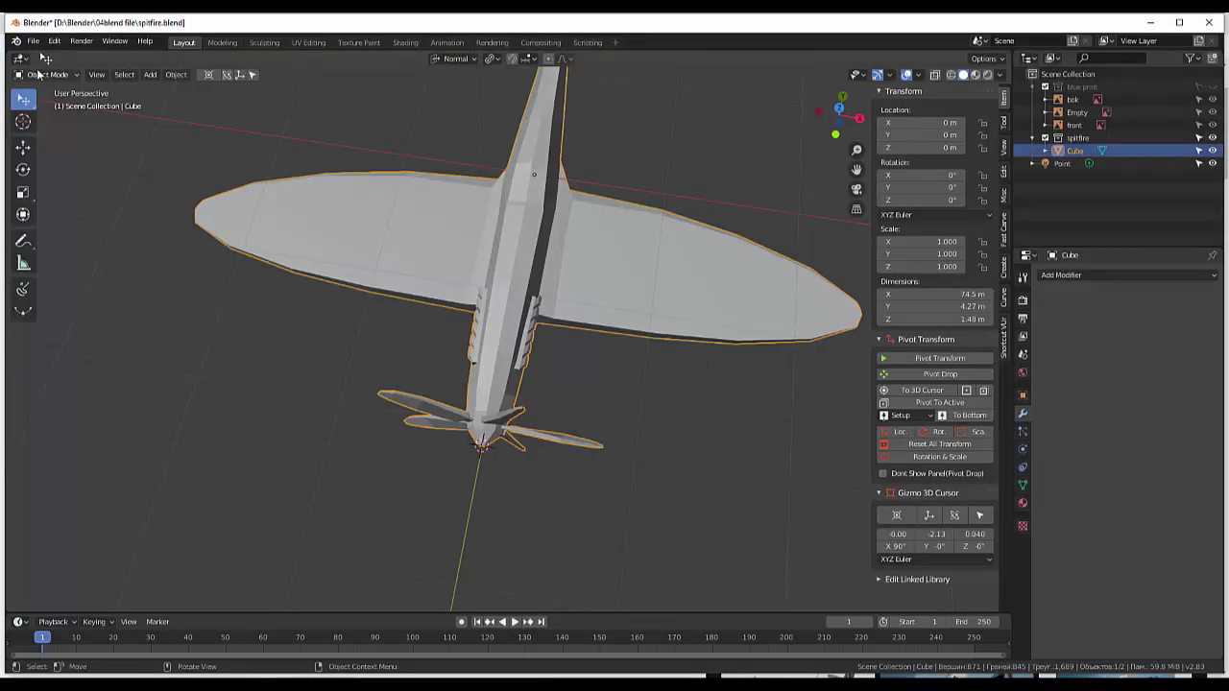
pyautogui.click(46, 74)
pyautogui.click(38, 103)
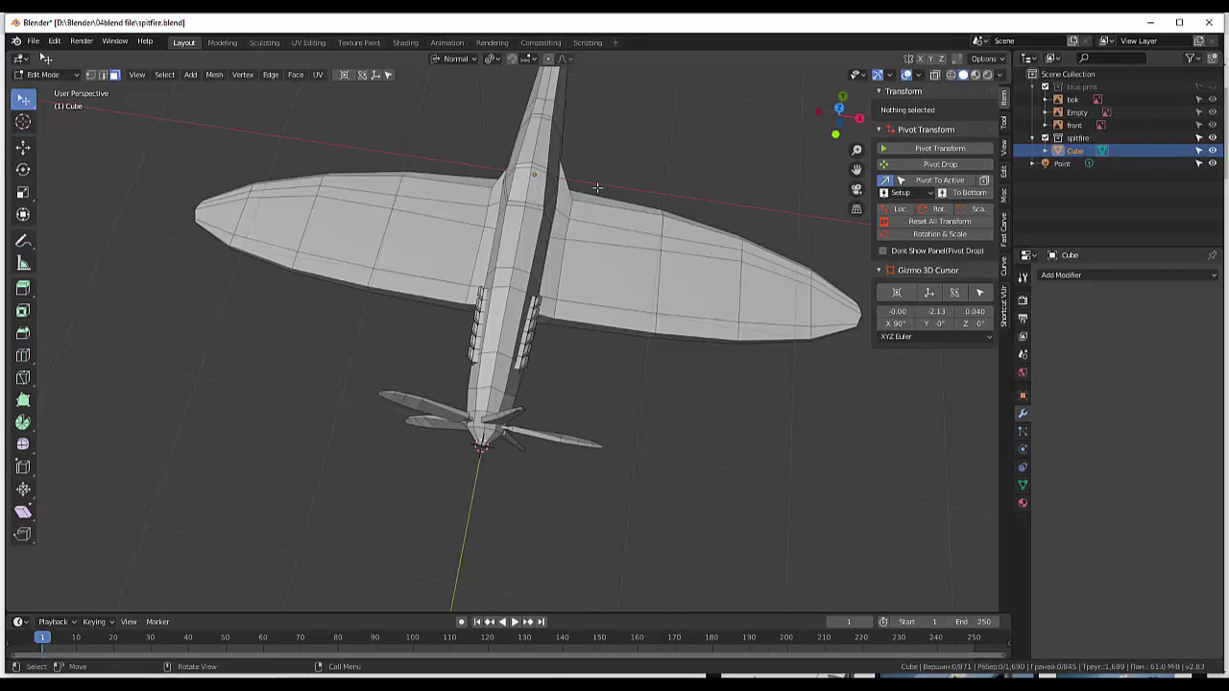
pyautogui.press('KP_7')
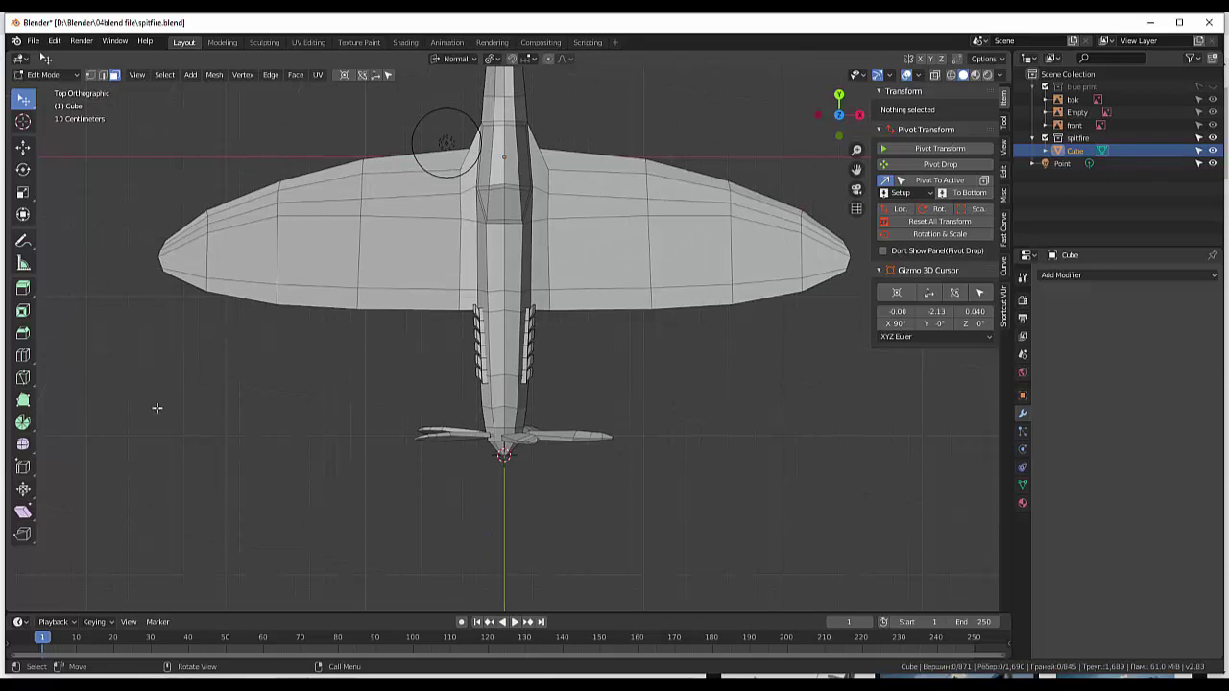
pyautogui.click(25, 378)
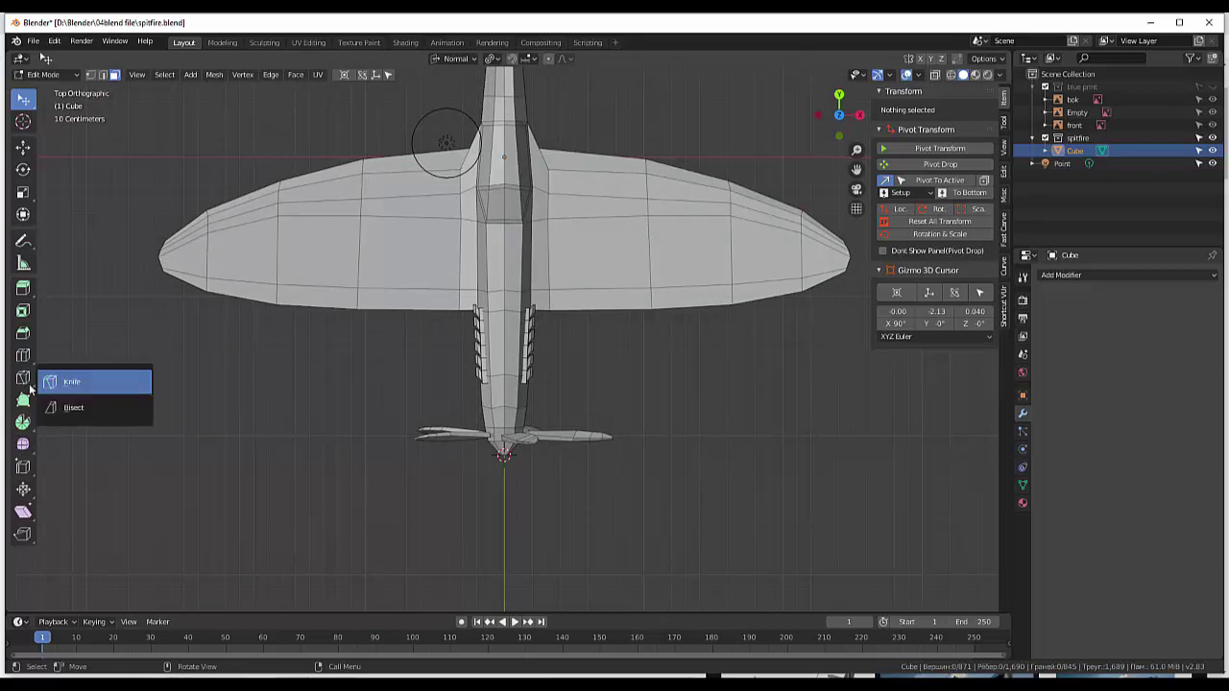
pyautogui.click(68, 411)
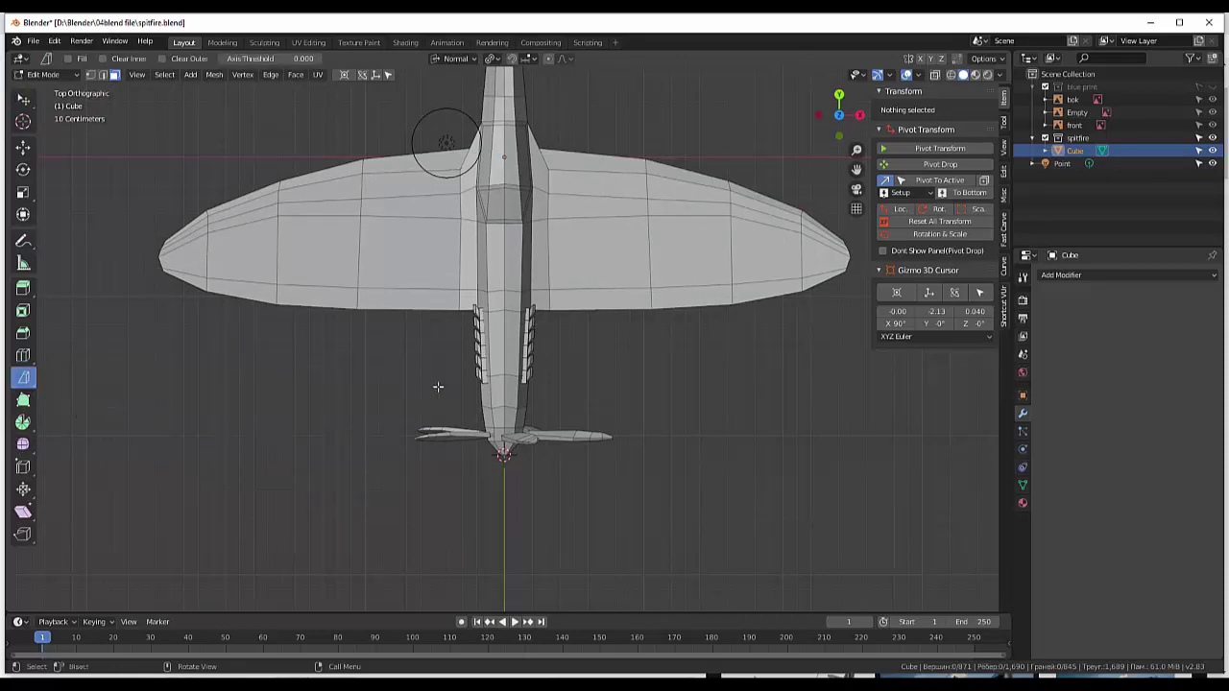
pyautogui.click(43, 74)
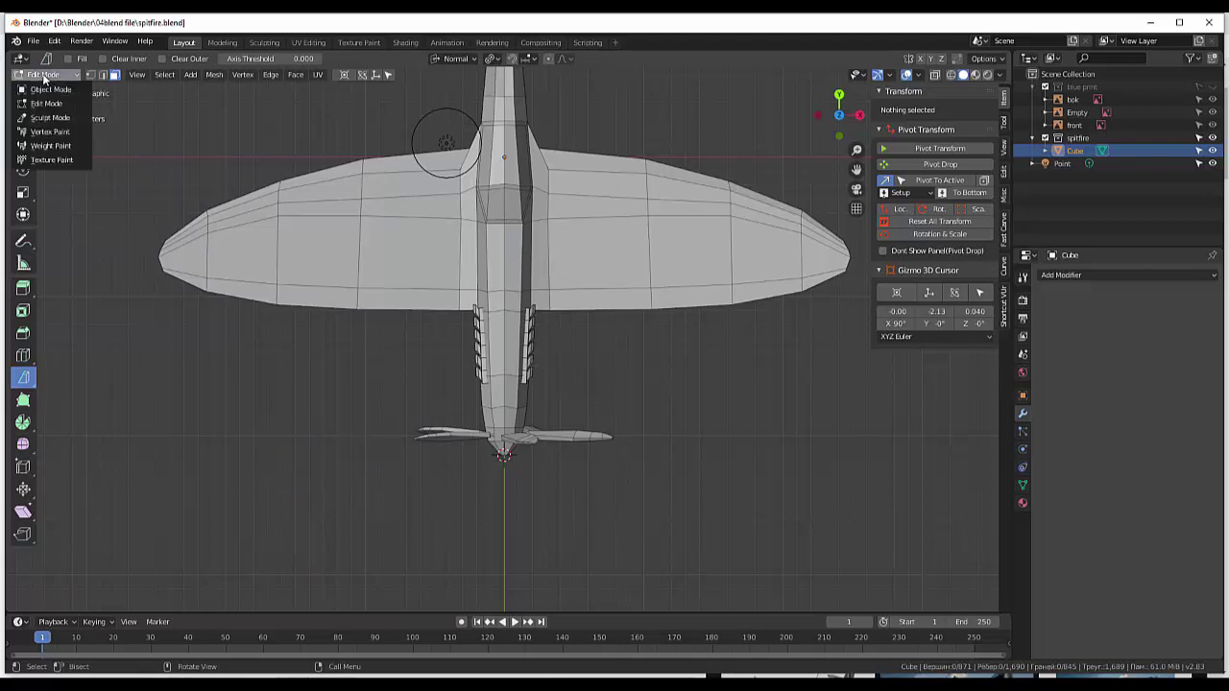
pyautogui.click(57, 102)
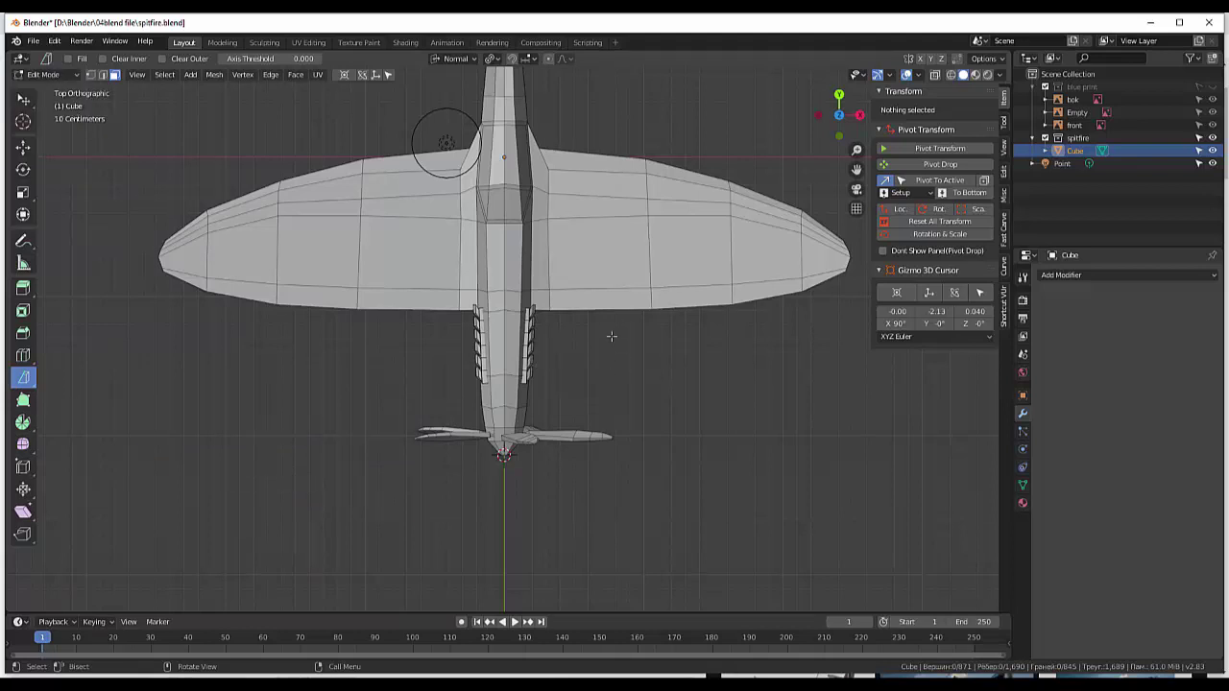
# - Select the whole mesh and try straight bisect cuts across the right wing, then undo them
pyautogui.click(616, 305)
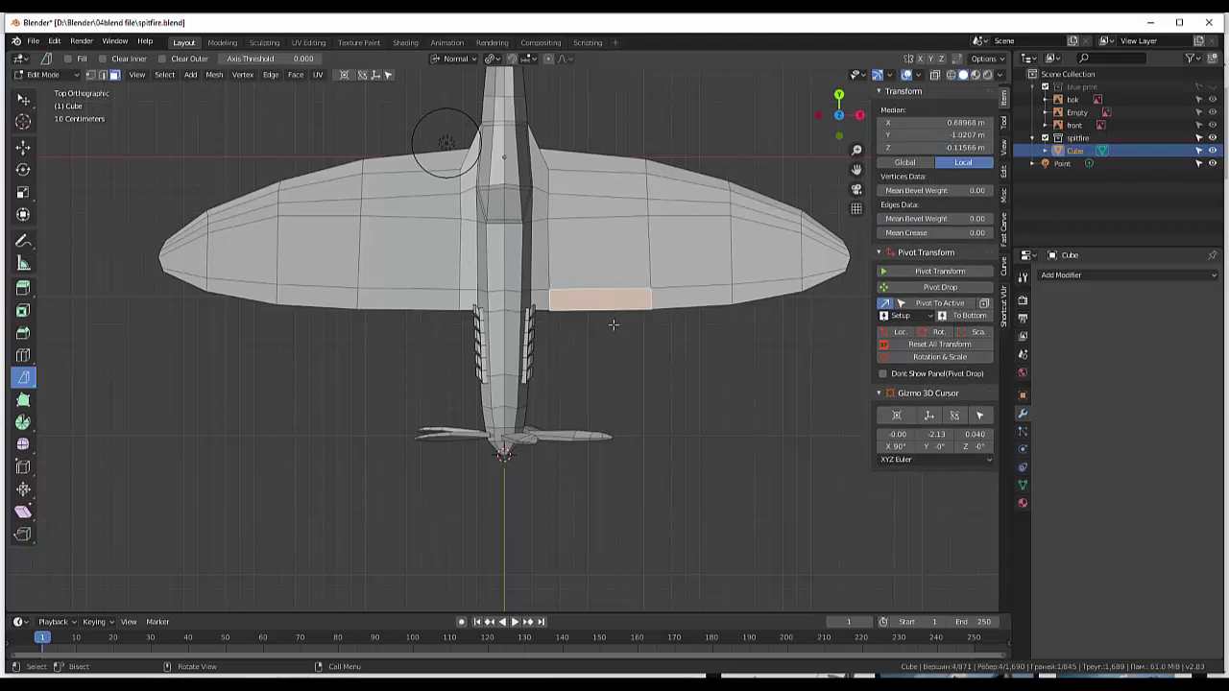
pyautogui.press('a')
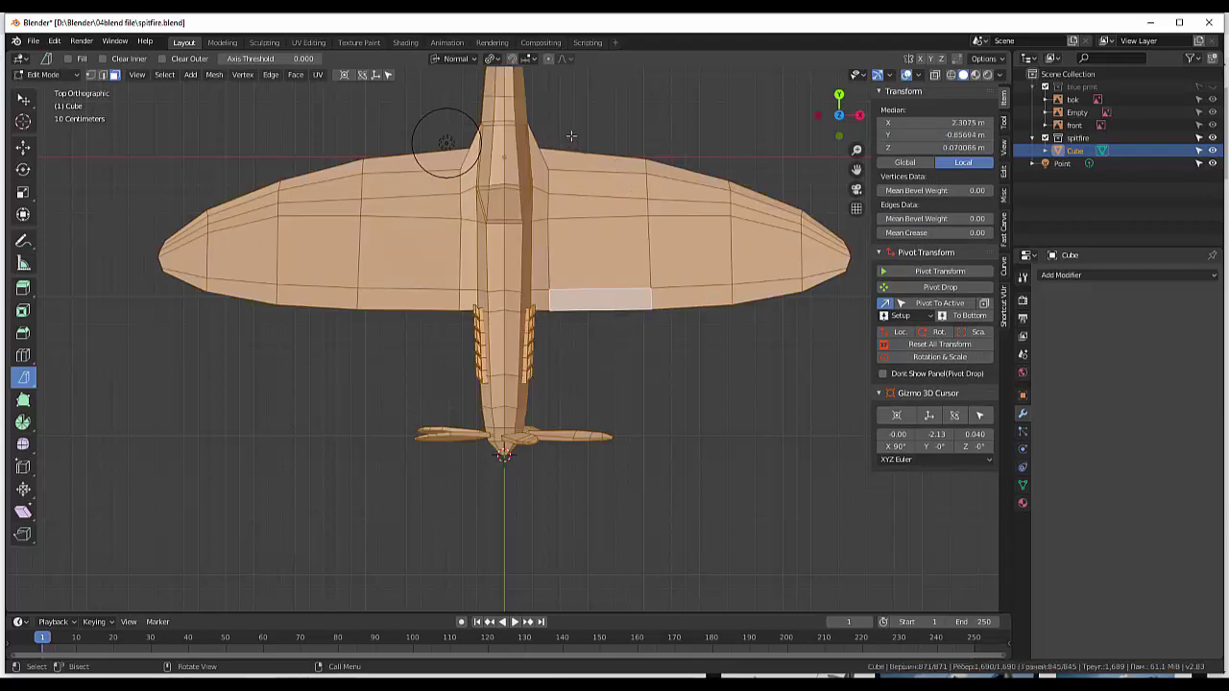
pyautogui.moveTo(567, 138); pyautogui.dragTo(572, 213)
pyautogui.moveTo(583, 226)
pyautogui.mouseDown()
pyautogui.moveTo(607, 272)
pyautogui.moveTo(585, 233)
pyautogui.mouseUp()
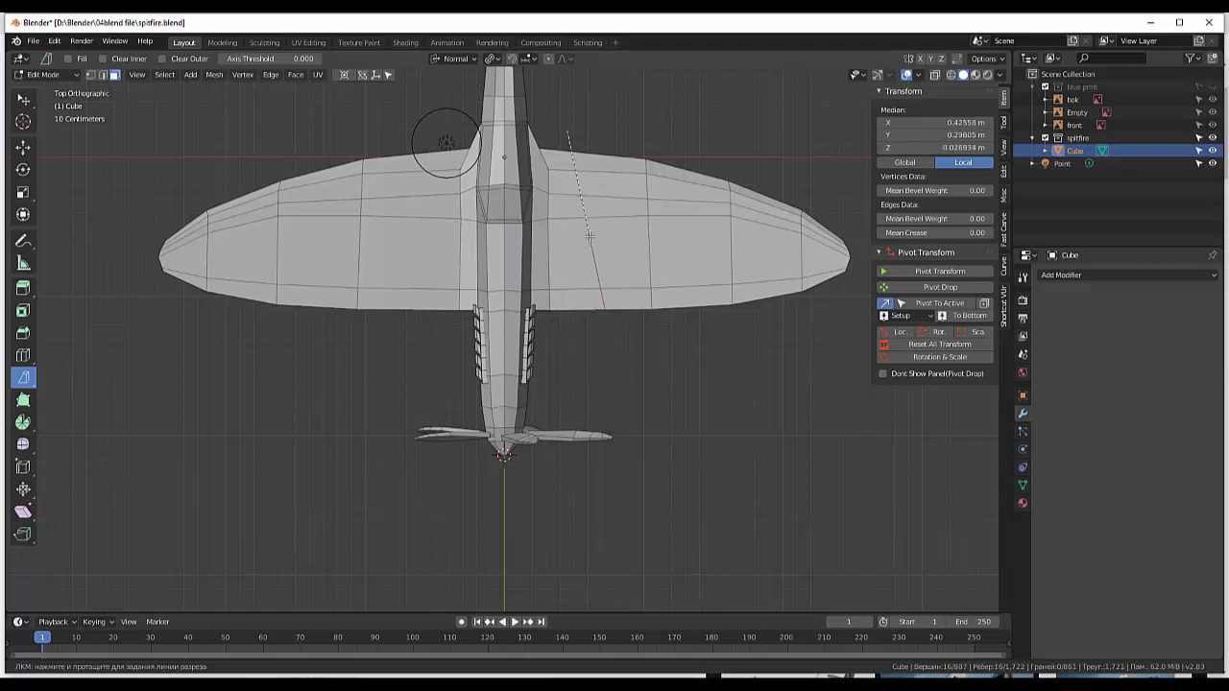
pyautogui.moveTo(585, 233); pyautogui.dragTo(591, 236)
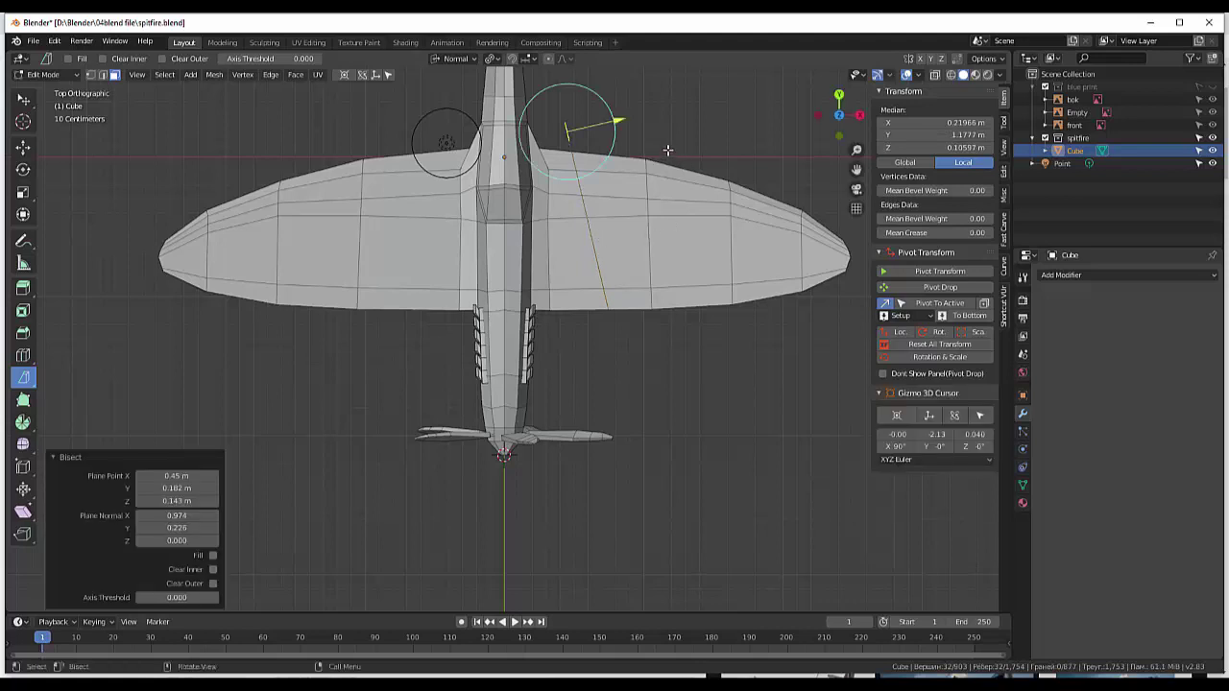
pyautogui.moveTo(621, 124); pyautogui.dragTo(615, 151)
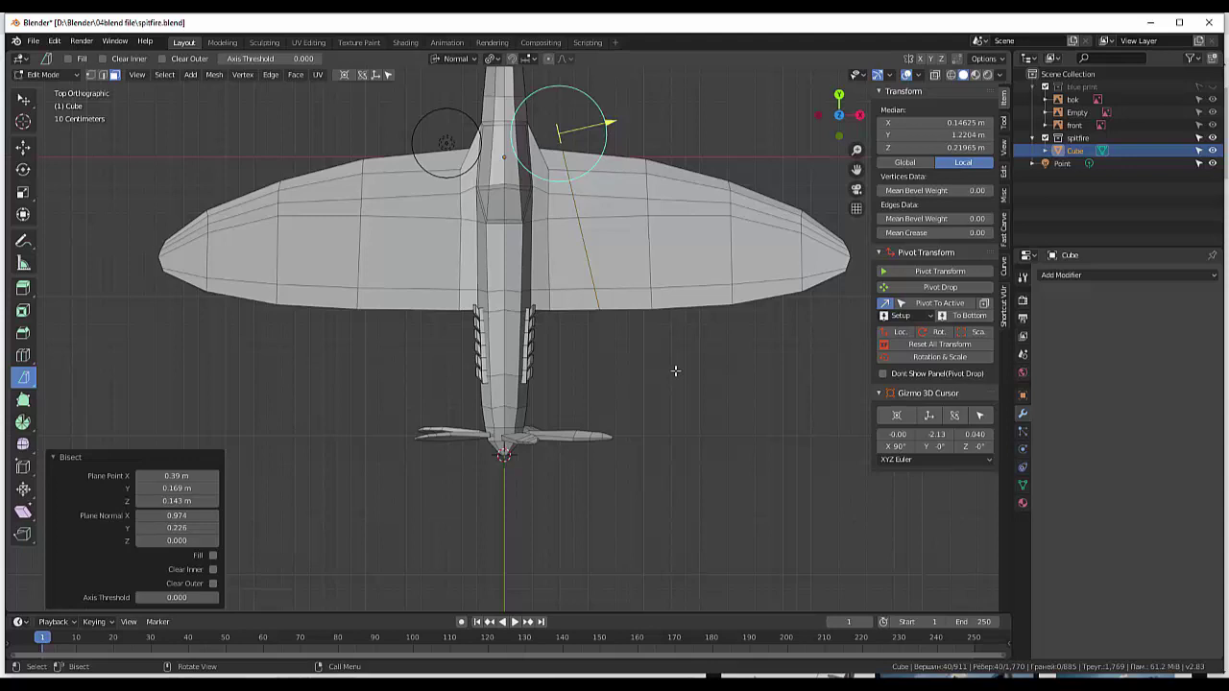
pyautogui.press('a')
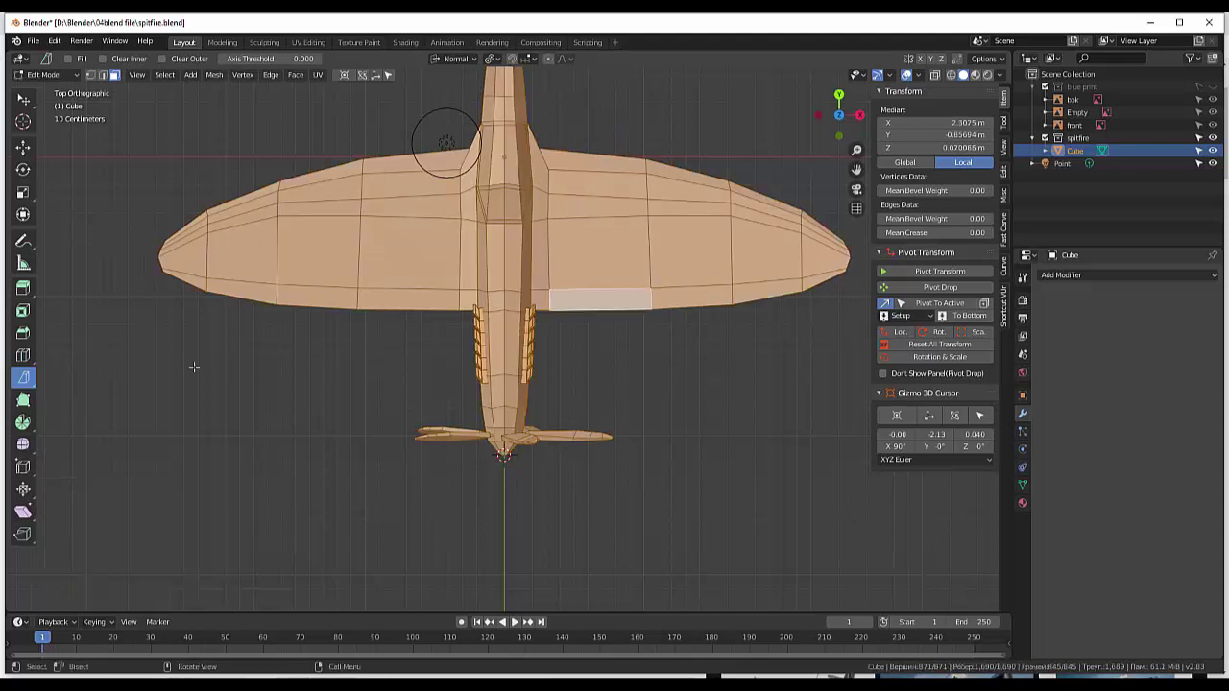
pyautogui.press('k')
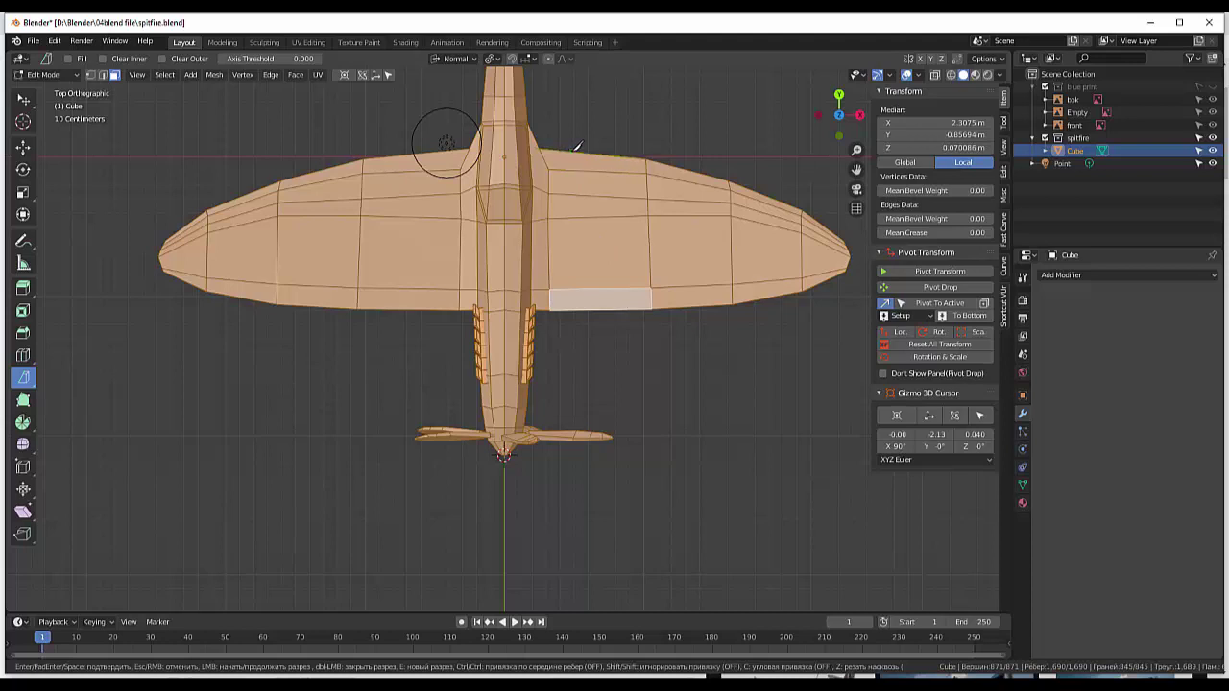
# - Knife-cut a panel line across the right wing root from leading edge onto the underside
pyautogui.click(576, 152)
pyautogui.click(585, 171)
pyautogui.click(586, 217)
pyautogui.click(619, 309)
pyautogui.moveTo(658, 364); pyautogui.dragTo(617, 319, button='middle')
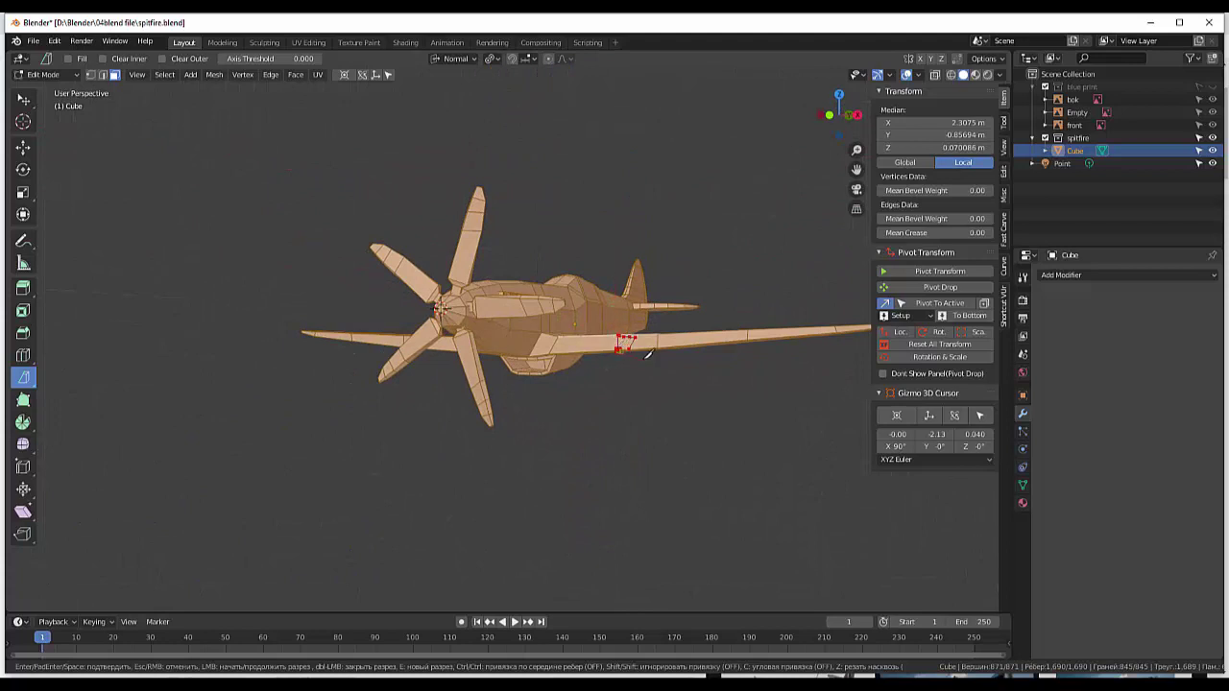
pyautogui.moveTo(648, 353); pyautogui.dragTo(625, 230, button='middle')
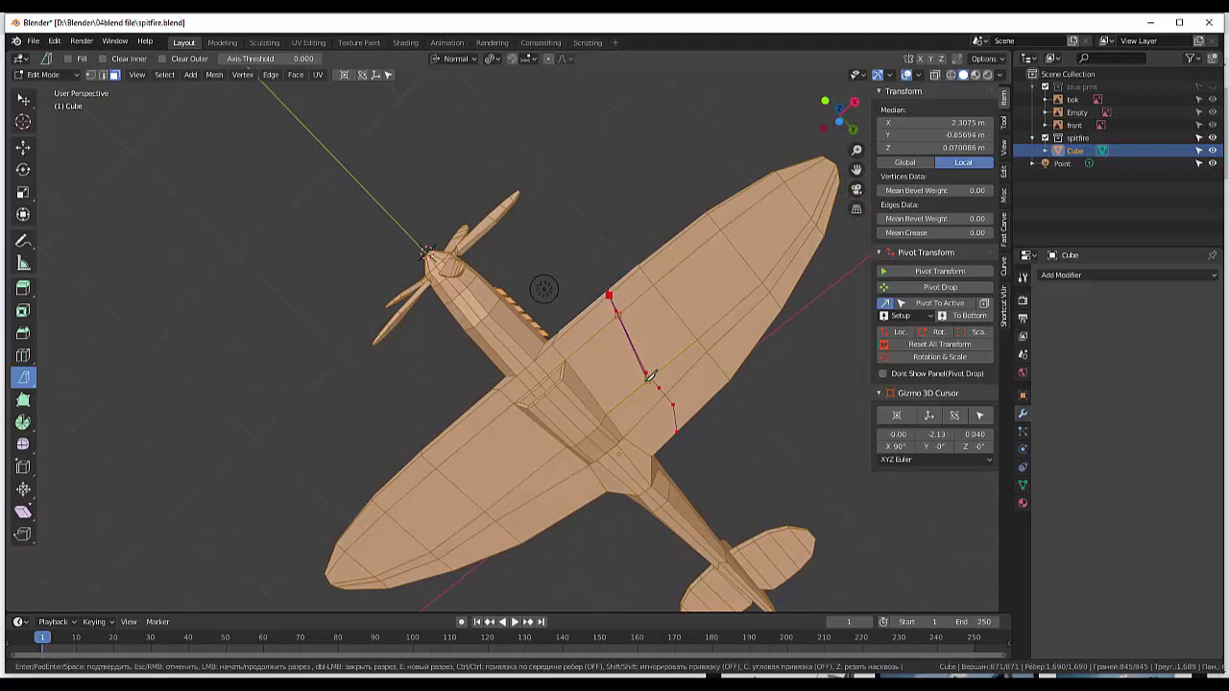
pyautogui.click(620, 401)
pyautogui.moveTo(700, 444); pyautogui.dragTo(568, 516, button='middle')
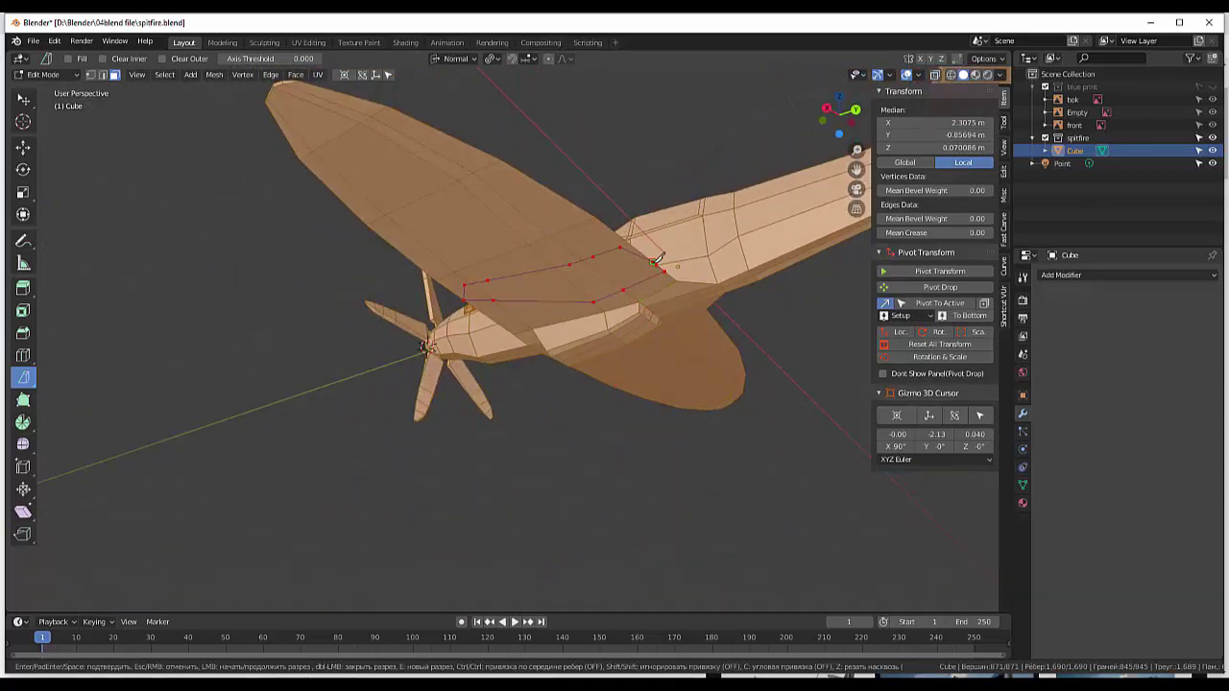
pyautogui.press('Return')
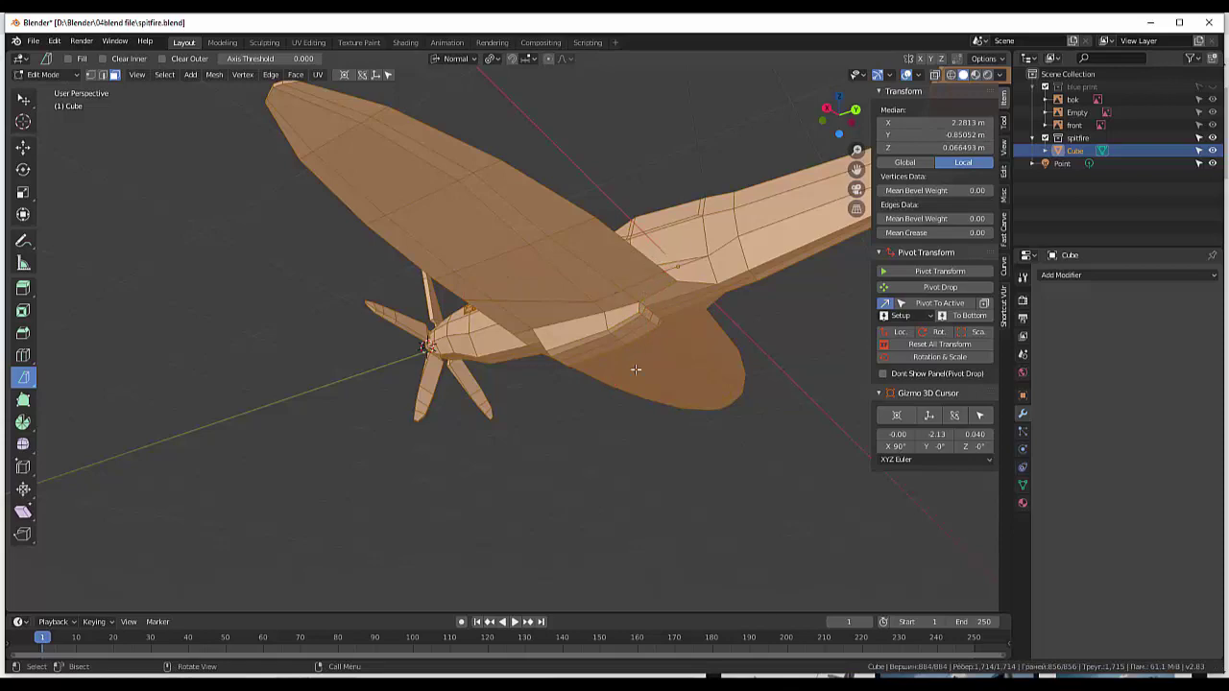
pyautogui.moveTo(765, 451)
pyautogui.mouseDown(button='middle')
pyautogui.moveTo(823, 579)
pyautogui.moveTo(925, 582)
pyautogui.mouseUp(button='middle')
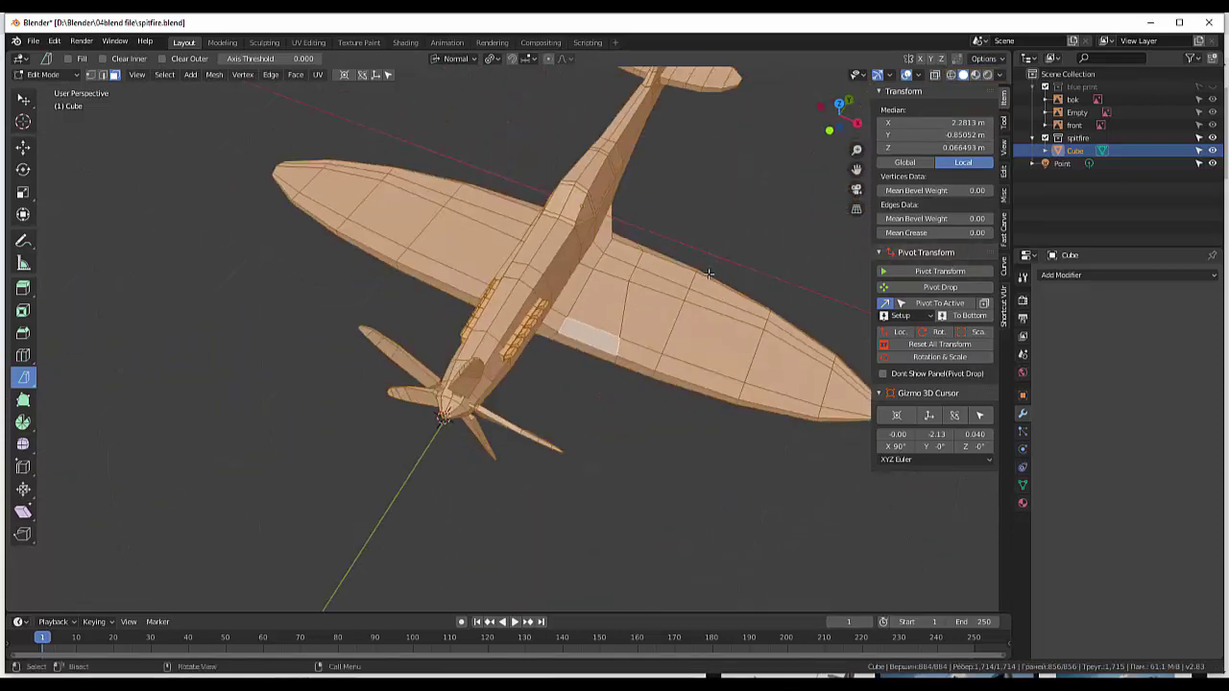
pyautogui.press('KP_7')
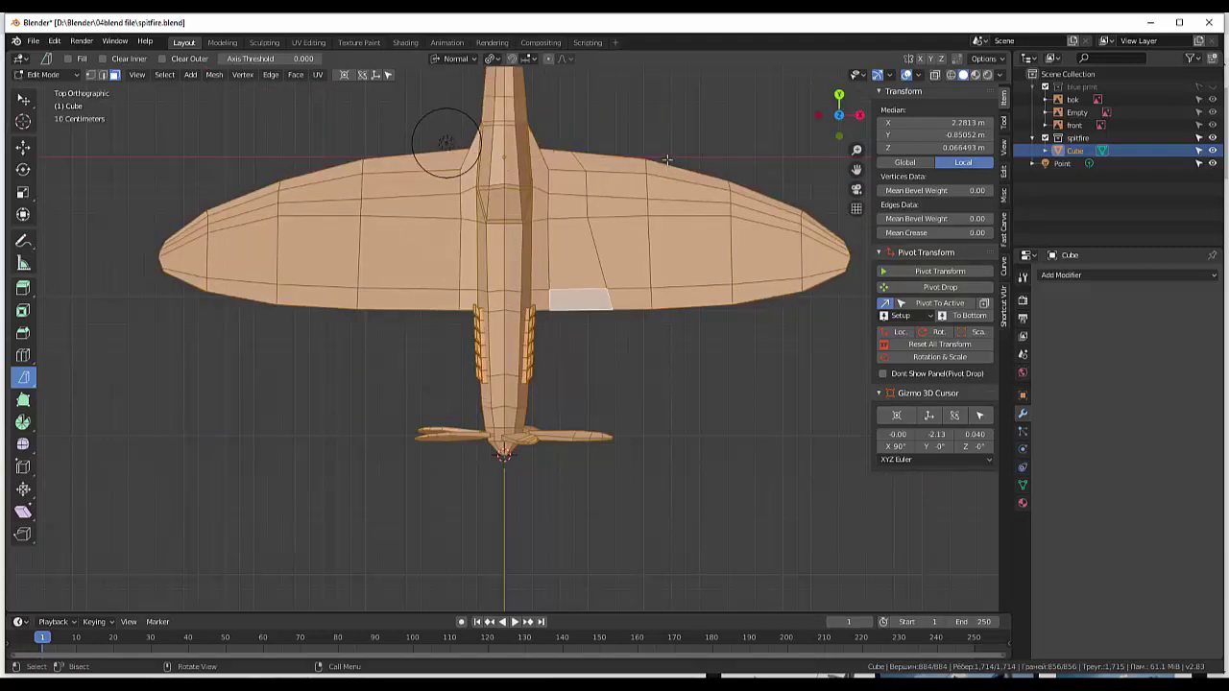
# - Place knife-cut points from the leading edge across the outer right wing toward its edge
pyautogui.click(667, 159)
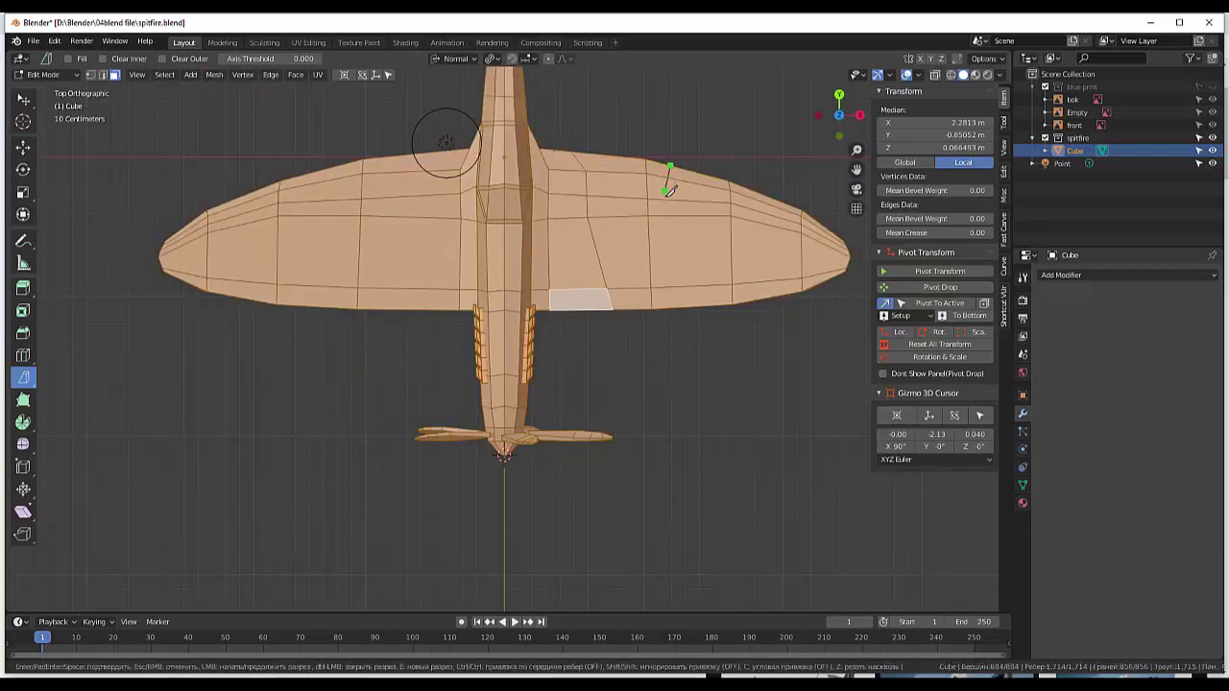
pyautogui.click(664, 200)
pyautogui.click(683, 216)
pyautogui.click(700, 233)
pyautogui.click(709, 259)
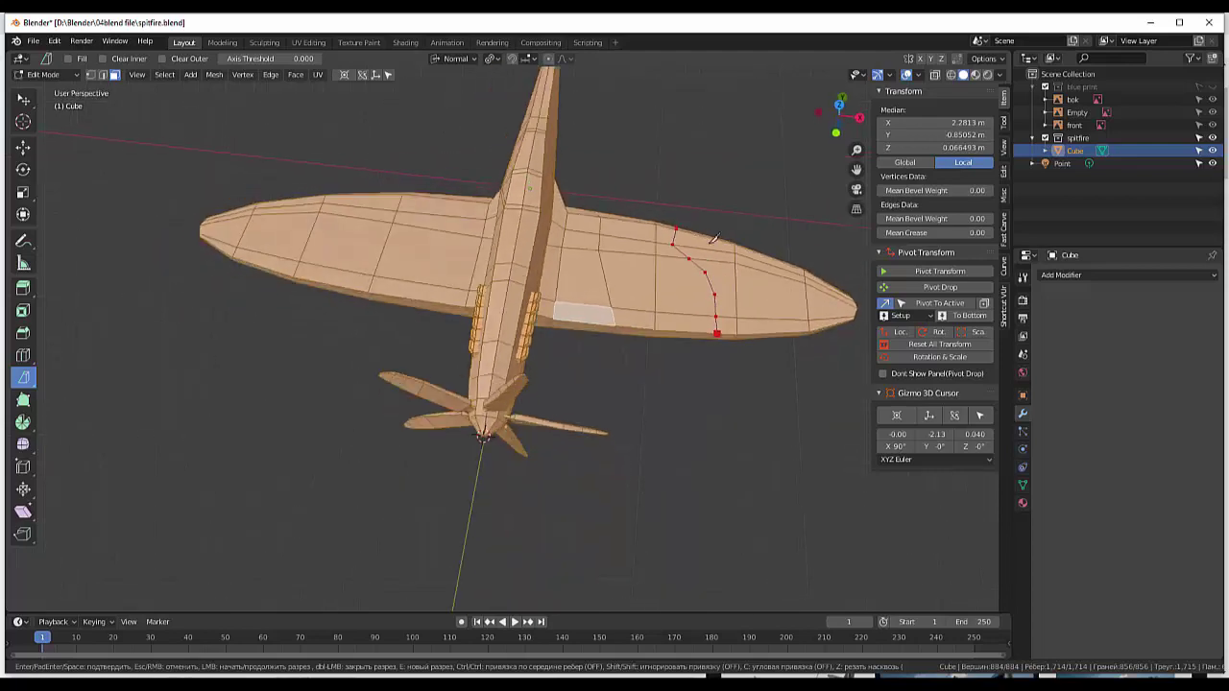
pyautogui.moveTo(729, 307)
pyautogui.mouseDown(button='middle')
pyautogui.moveTo(704, 156)
pyautogui.moveTo(720, 304)
pyautogui.moveTo(765, 230)
pyautogui.mouseUp(button='middle')
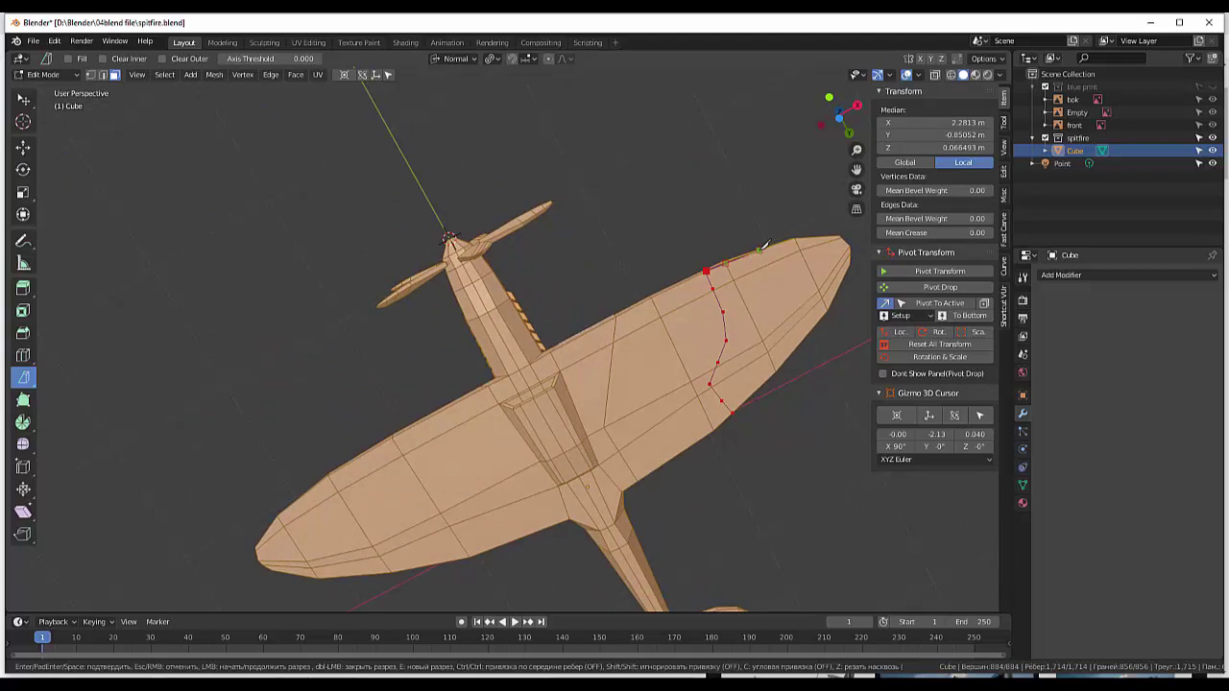
pyautogui.click(760, 250)
pyautogui.click(797, 308)
# - Carry the cut around the trailing edge onto the underside and commit it
pyautogui.moveTo(799, 344)
pyautogui.mouseDown(button='middle')
pyautogui.moveTo(812, 515)
pyautogui.moveTo(740, 584)
pyautogui.moveTo(579, 471)
pyautogui.moveTo(584, 486)
pyautogui.moveTo(507, 490)
pyautogui.mouseUp(button='middle')
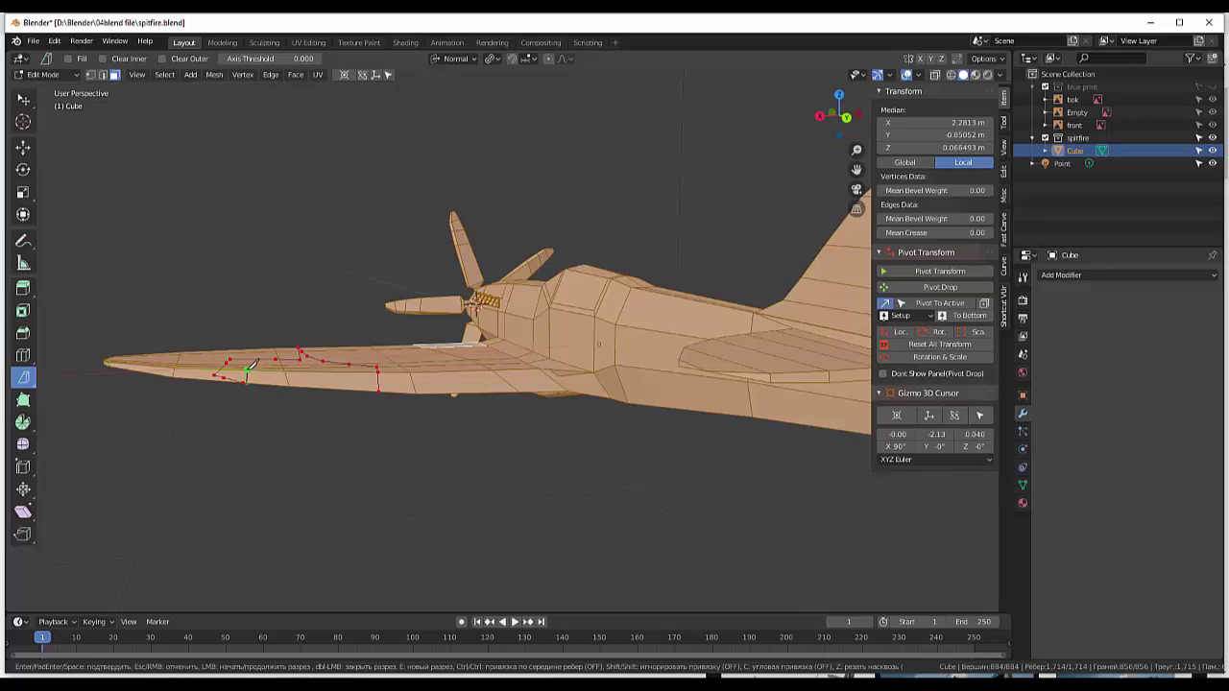
pyautogui.moveTo(247, 368)
pyautogui.mouseDown(button='middle')
pyautogui.moveTo(294, 429)
pyautogui.moveTo(425, 425)
pyautogui.mouseUp(button='middle')
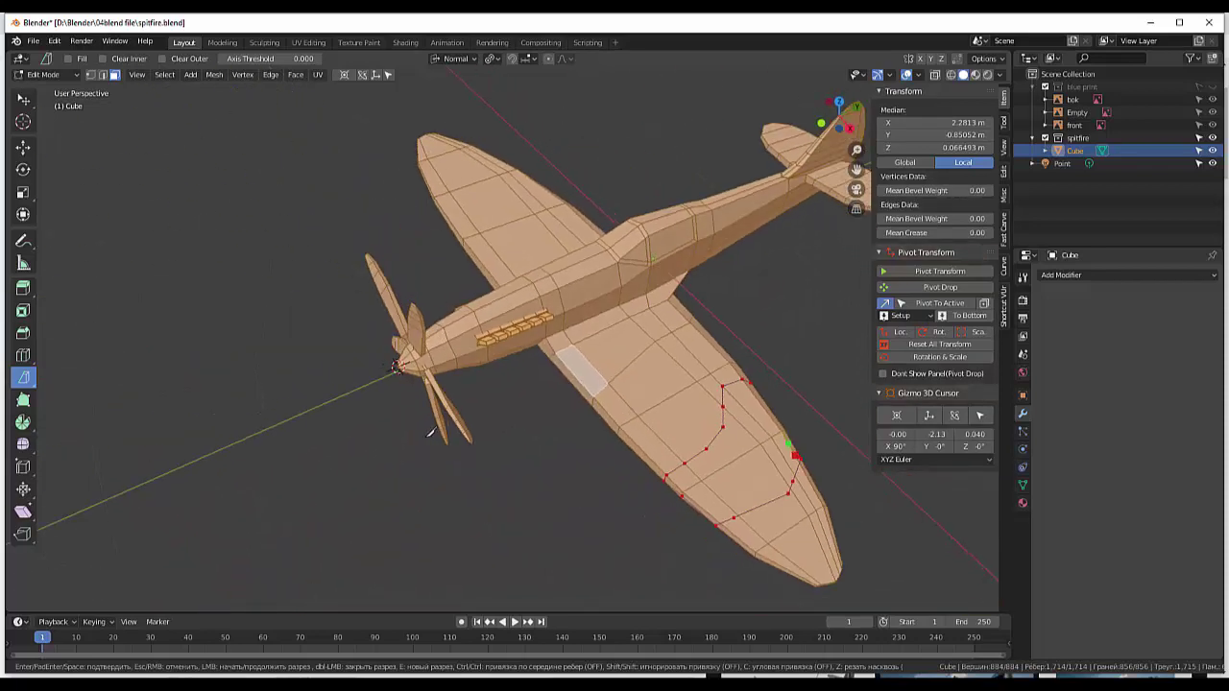
pyautogui.click(756, 380)
pyautogui.moveTo(789, 386); pyautogui.dragTo(667, 321, button='middle')
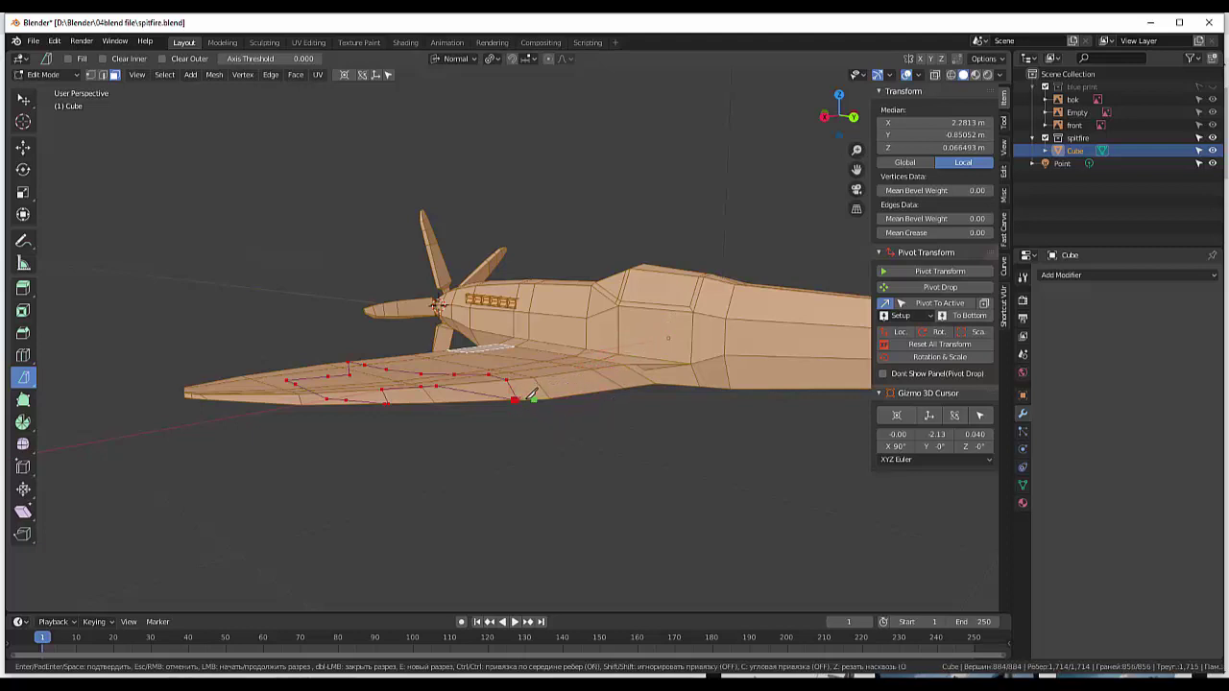
pyautogui.press('Return')
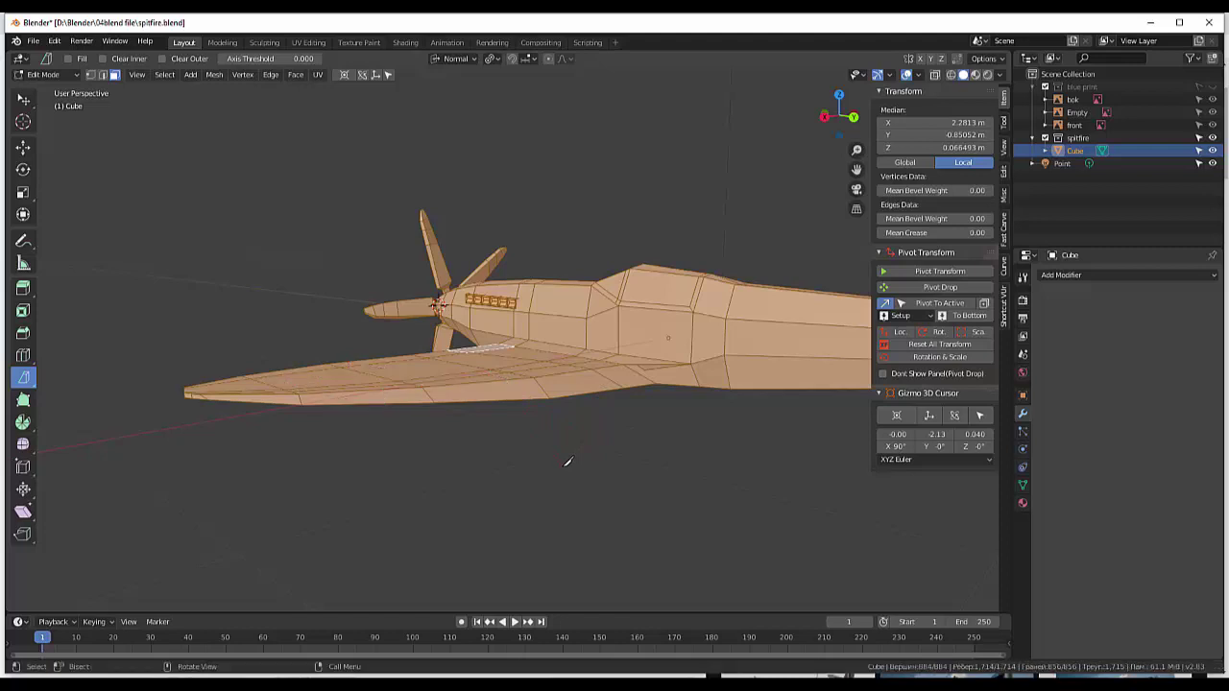
pyautogui.moveTo(549, 440); pyautogui.dragTo(736, 354, button='middle')
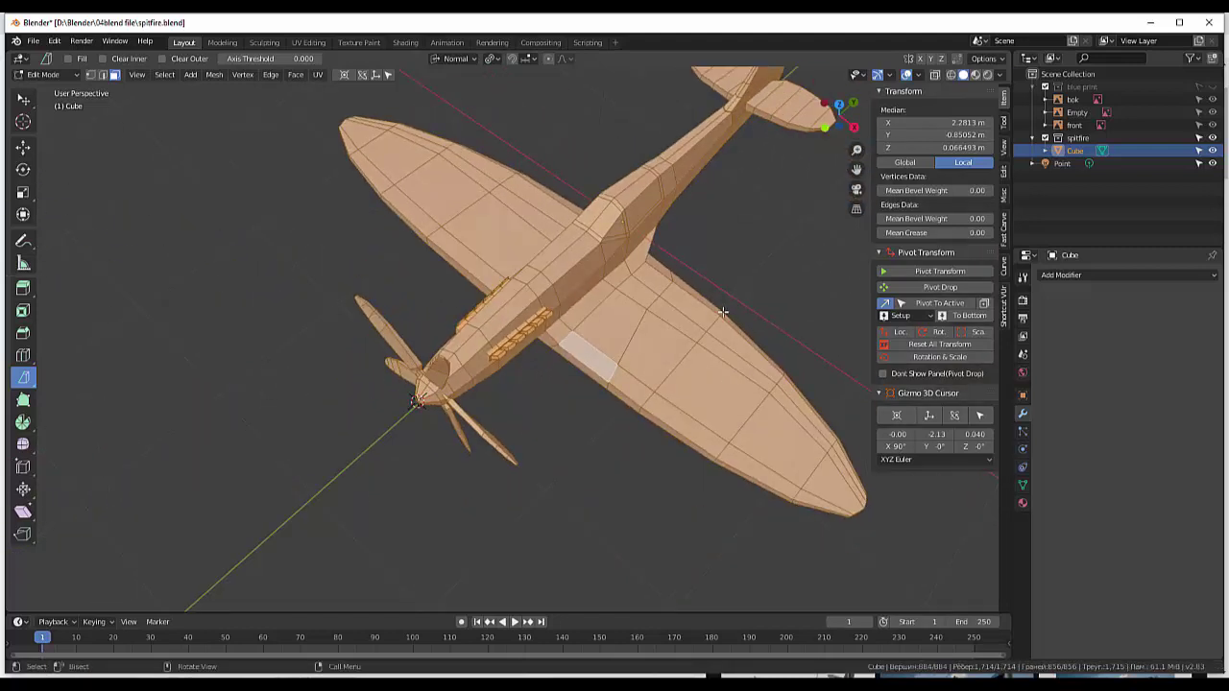
pyautogui.press('KP_7')
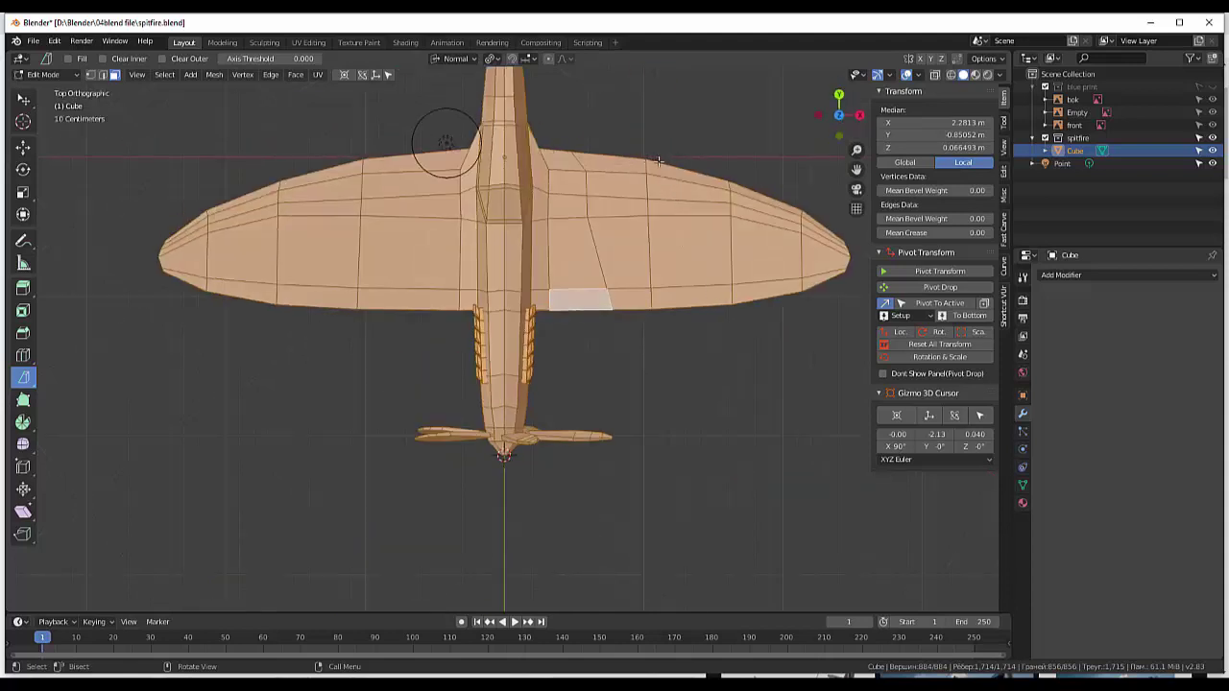
# - Knife-cut a final line across the right wing onto the underside, commit it, and view from below
pyautogui.click(659, 161)
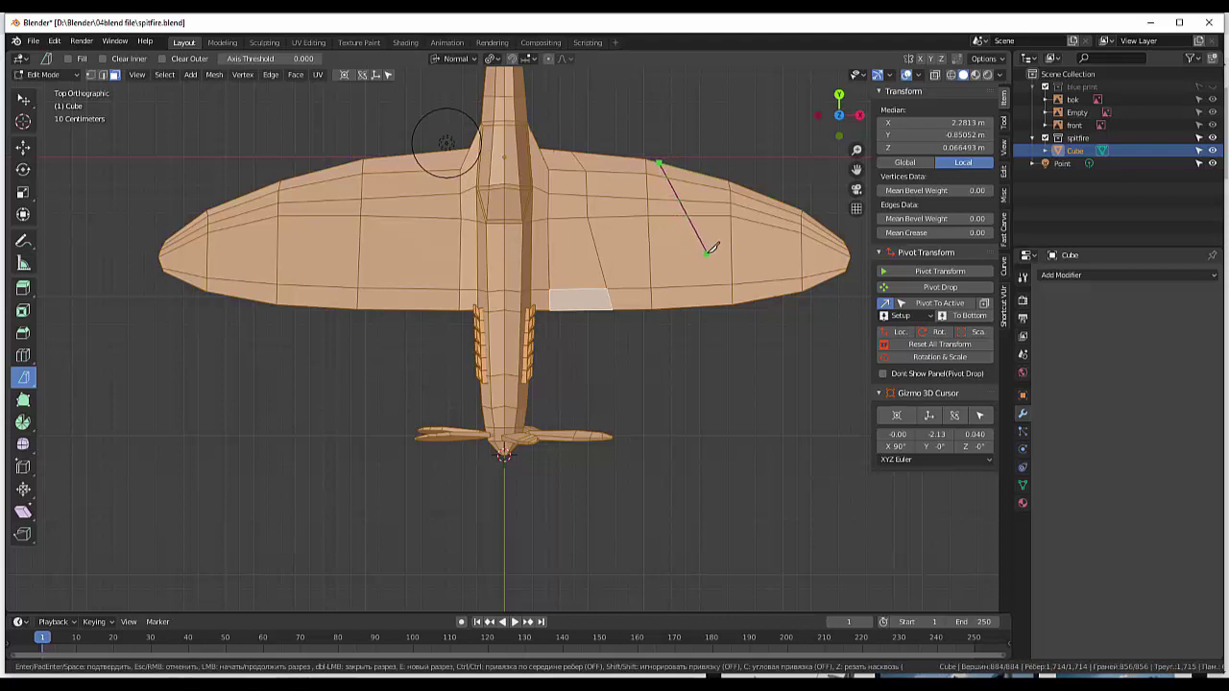
pyautogui.click(714, 248)
pyautogui.moveTo(722, 302); pyautogui.dragTo(714, 249, button='middle')
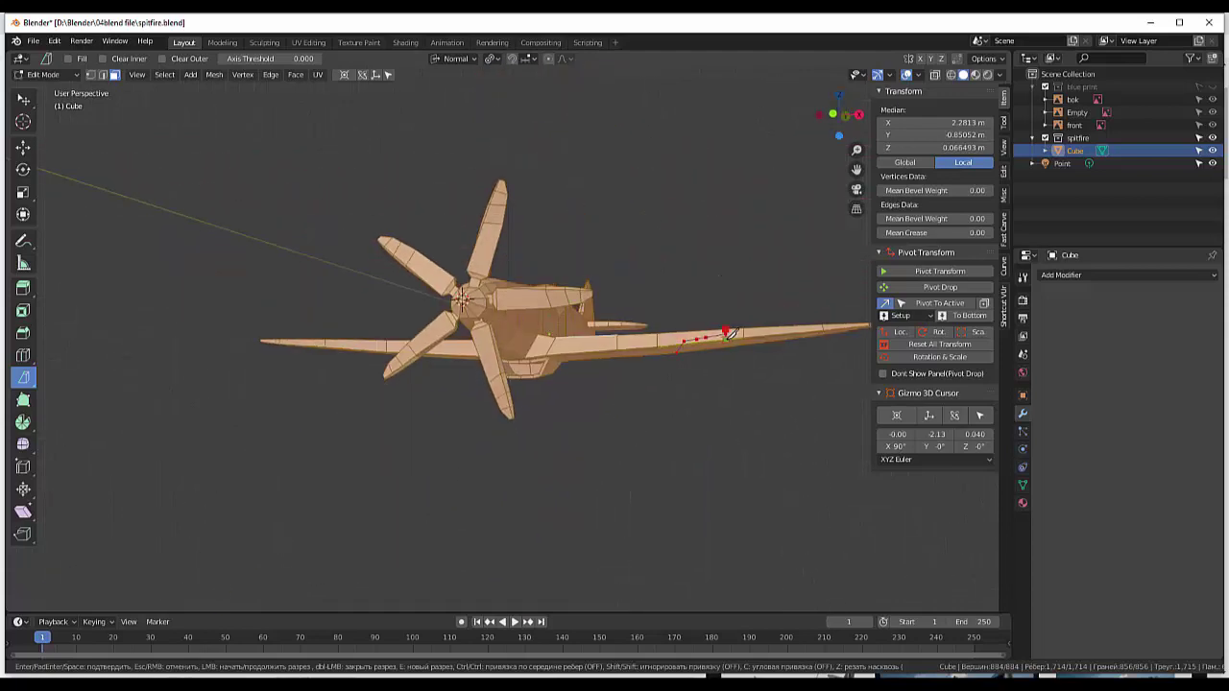
pyautogui.moveTo(728, 334); pyautogui.dragTo(710, 202, button='middle')
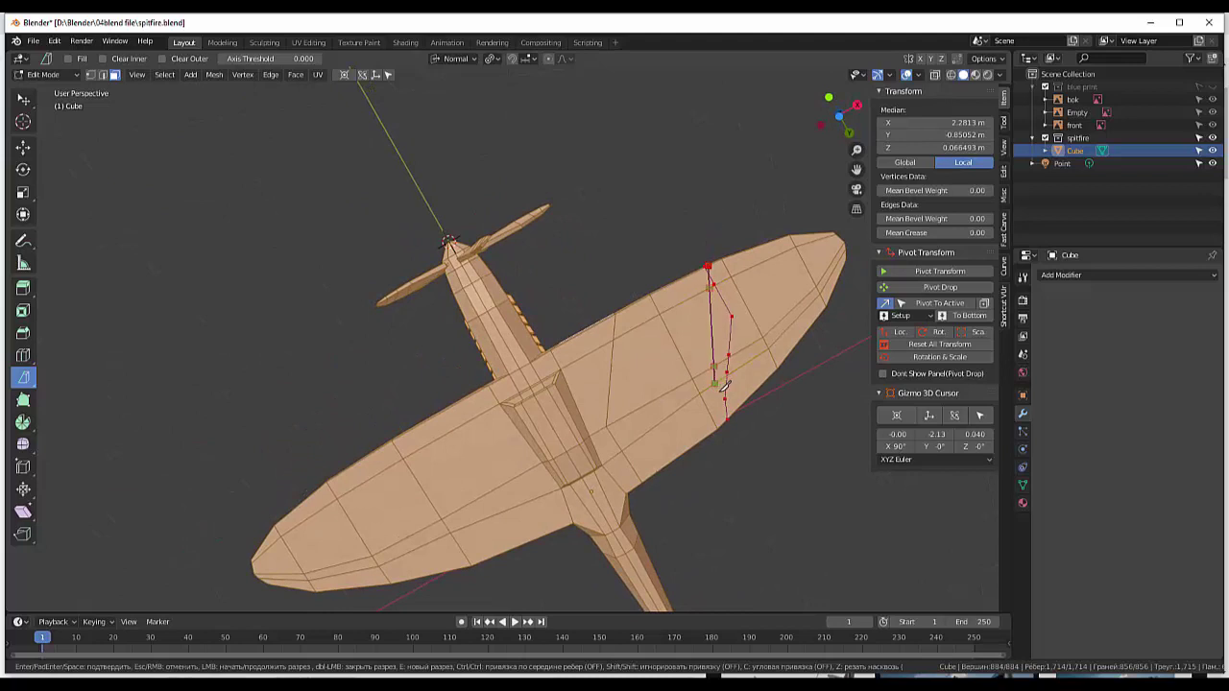
pyautogui.click(728, 417)
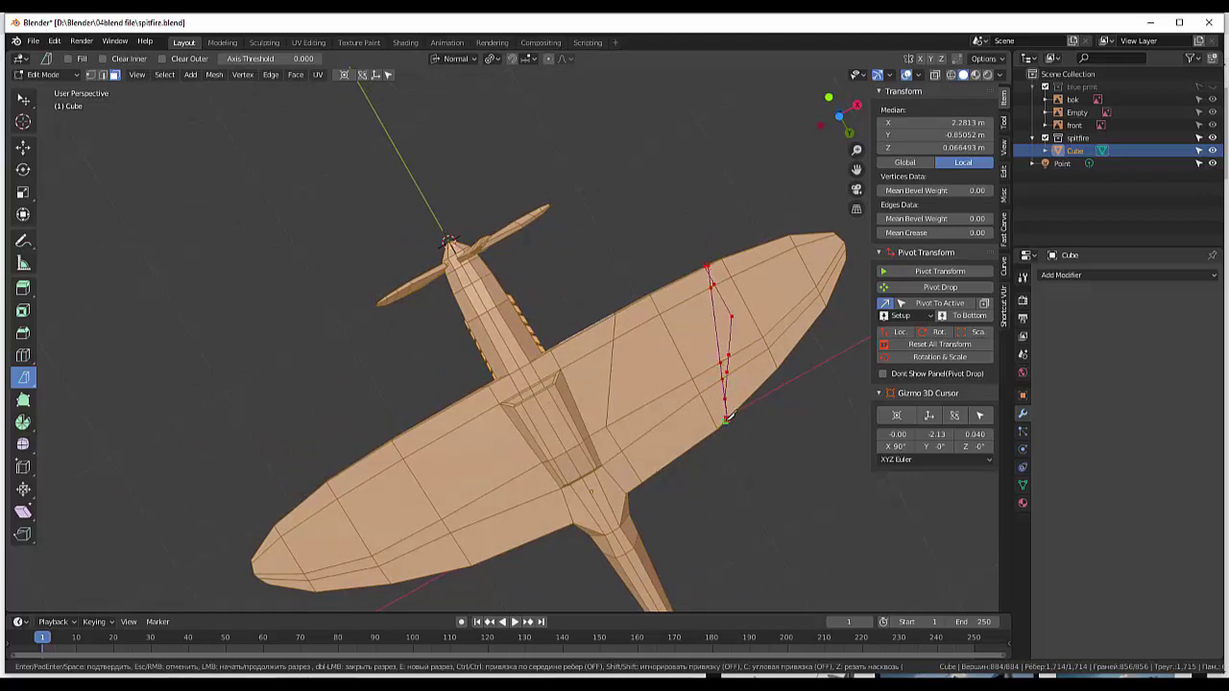
pyautogui.press('Return')
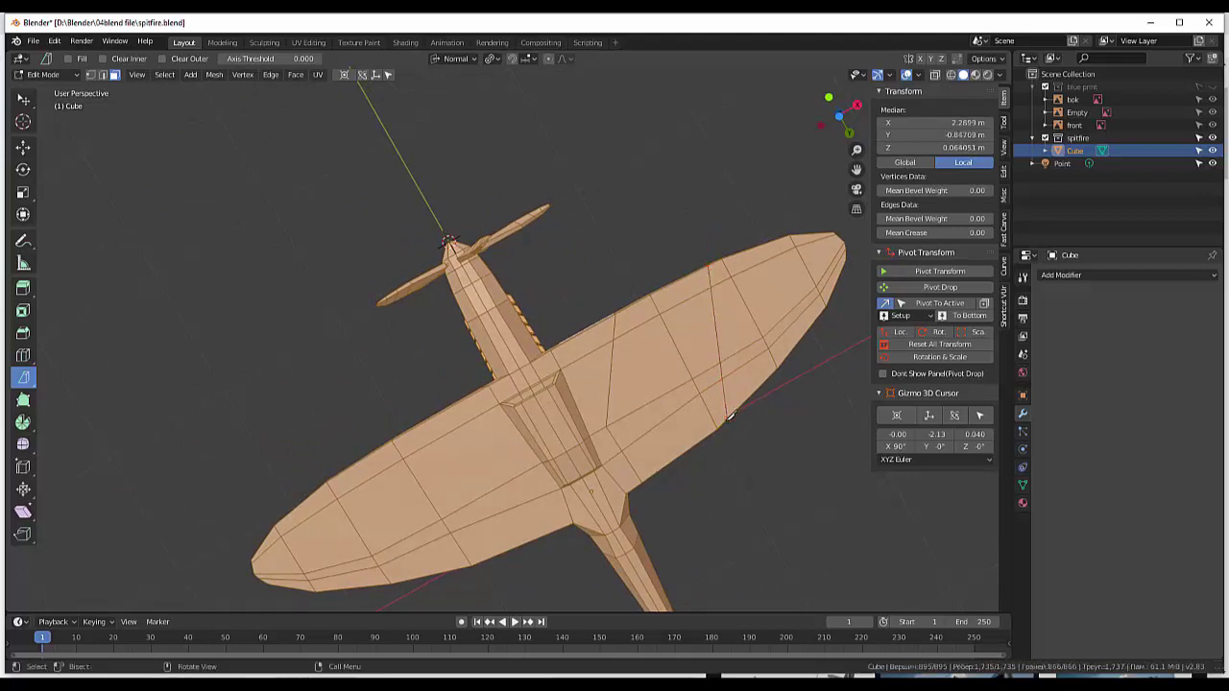
pyautogui.moveTo(760, 424); pyautogui.dragTo(776, 29, button='middle')
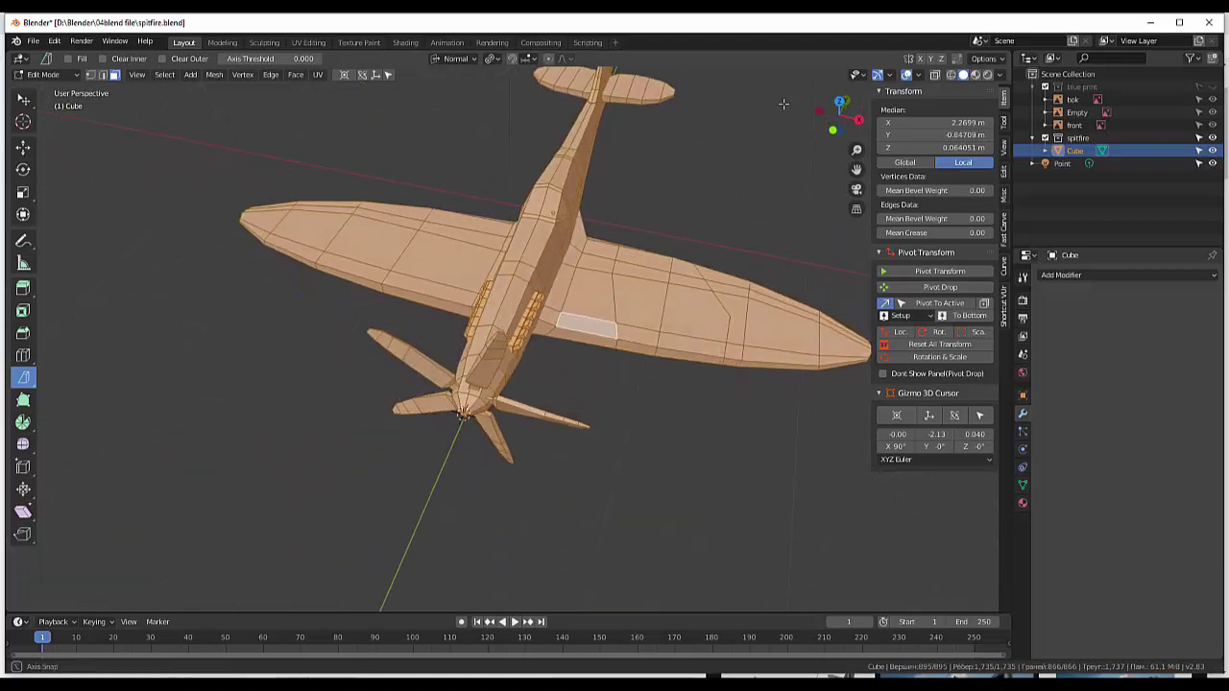
pyautogui.moveTo(741, 186); pyautogui.dragTo(351, 123, button='middle')
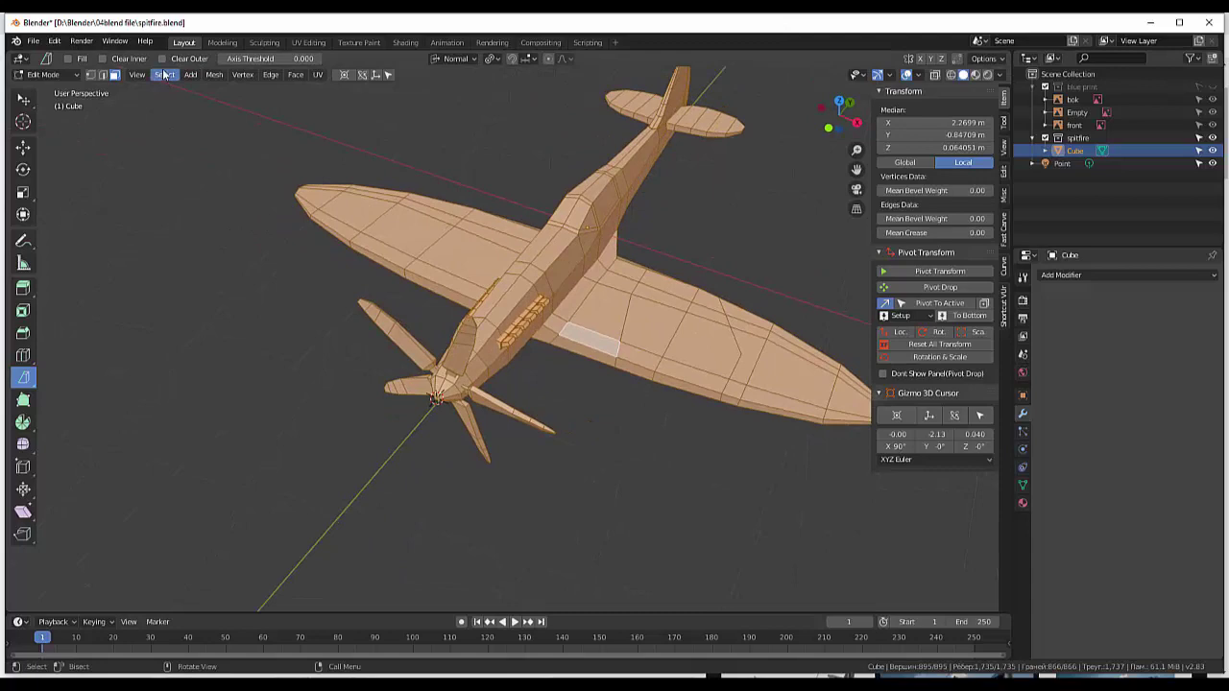
# - Look through the Modeling, Sculpting and Layout workspaces while orbiting the Spitfire
pyautogui.click(220, 42)
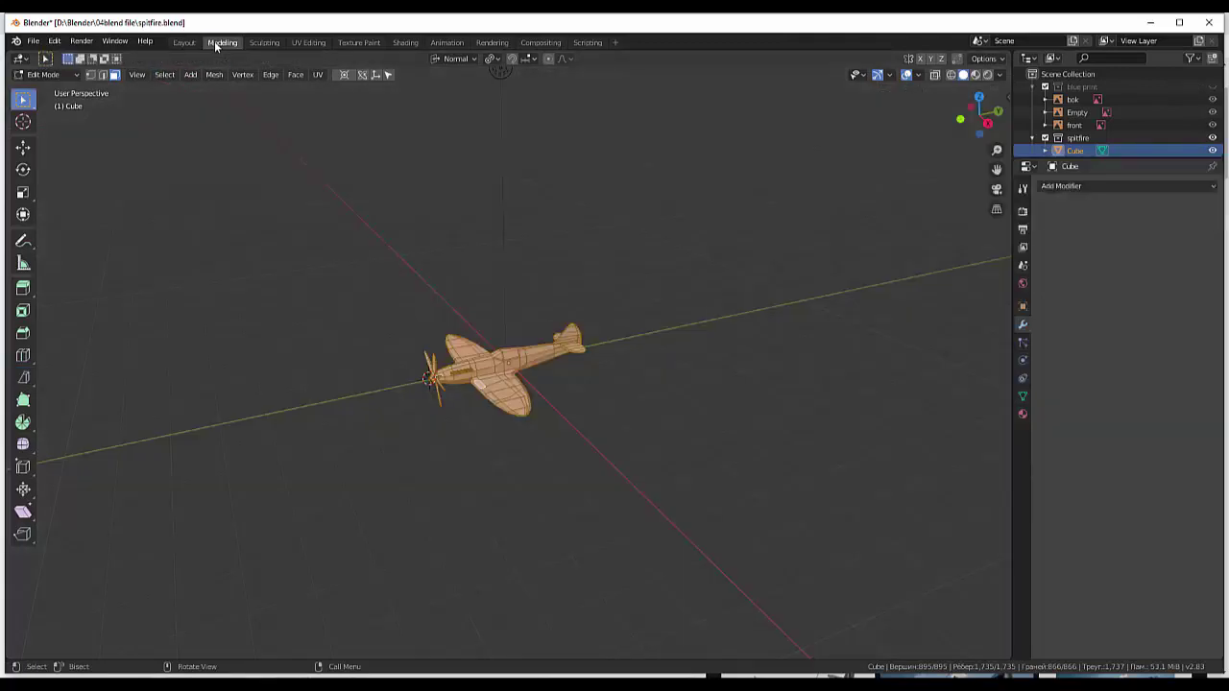
pyautogui.click(184, 42)
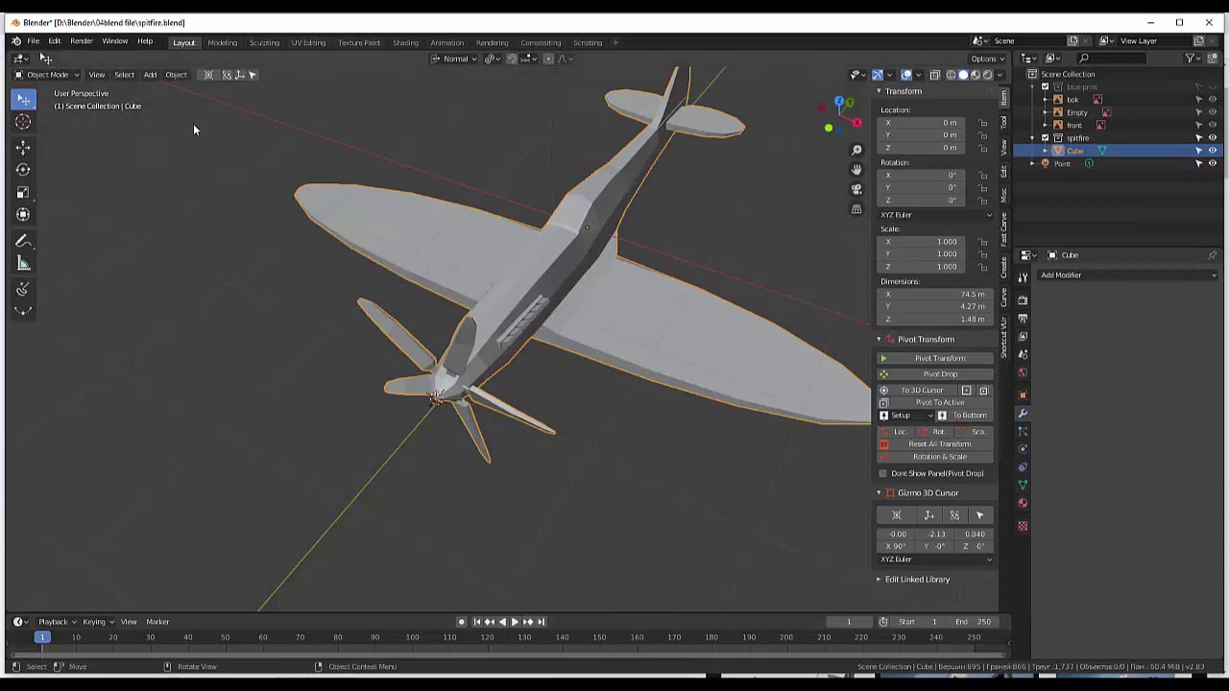
pyautogui.scroll(-1, 192, 122)
pyautogui.scroll(-2, 192, 122)
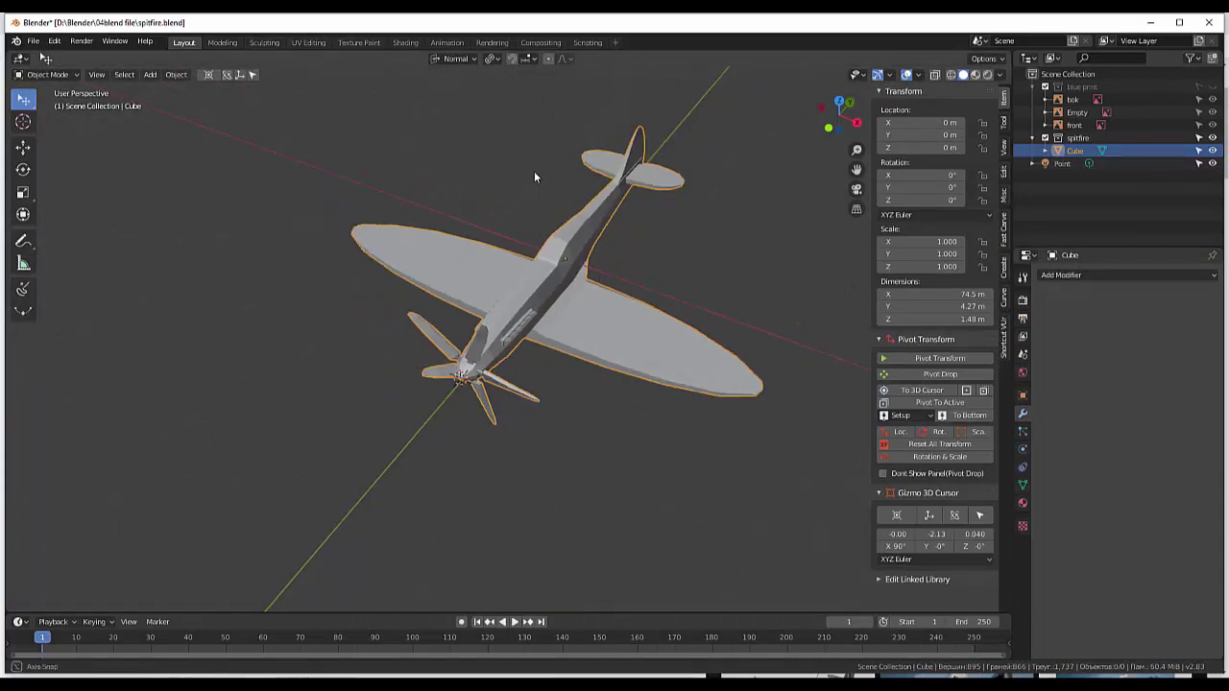
pyautogui.moveTo(534, 173); pyautogui.dragTo(516, 146, button='middle')
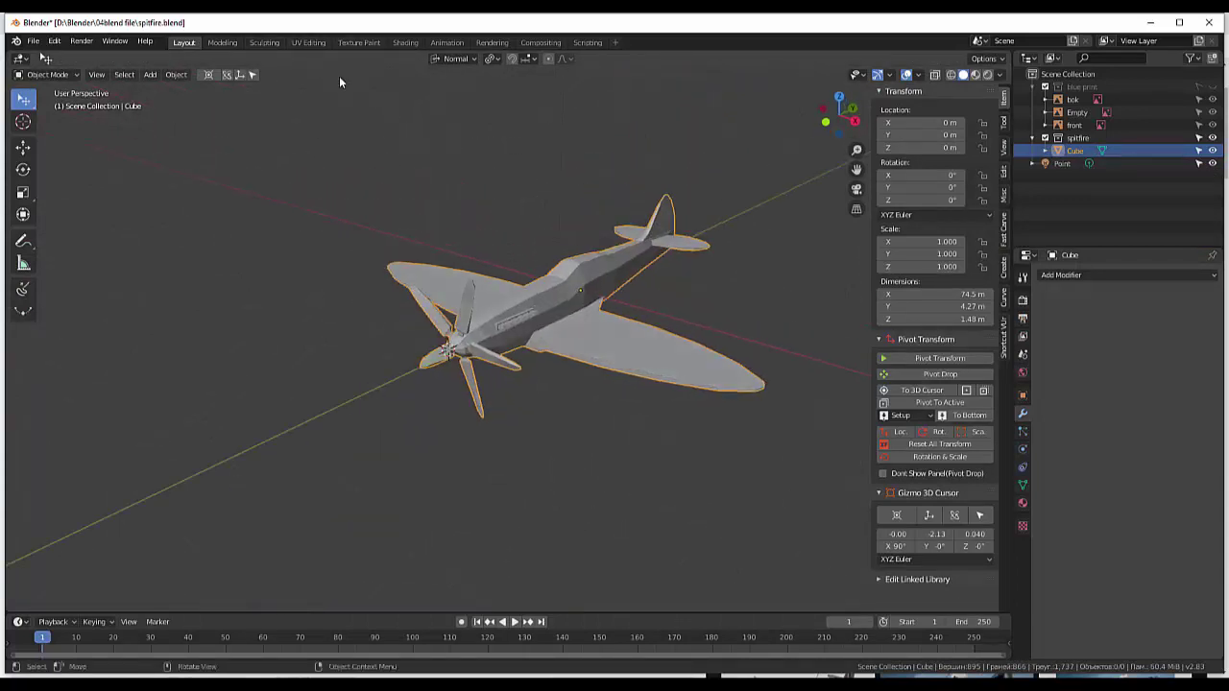
pyautogui.click(221, 43)
pyautogui.click(264, 42)
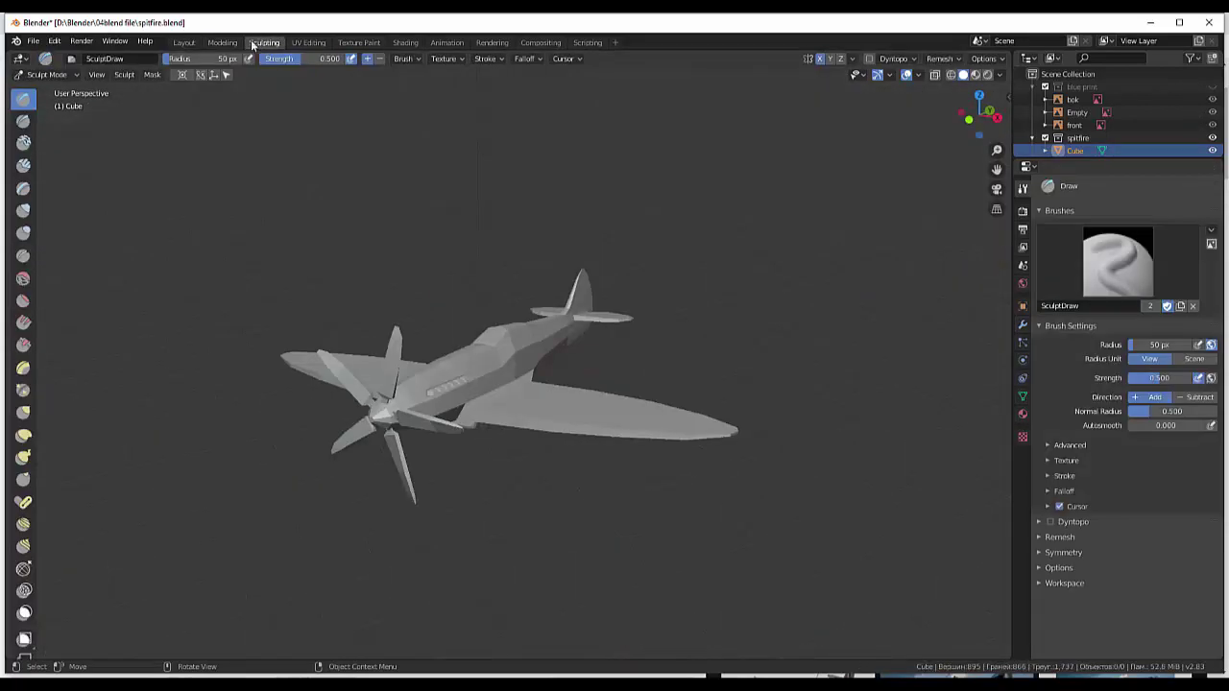
pyautogui.click(232, 42)
pyautogui.click(184, 42)
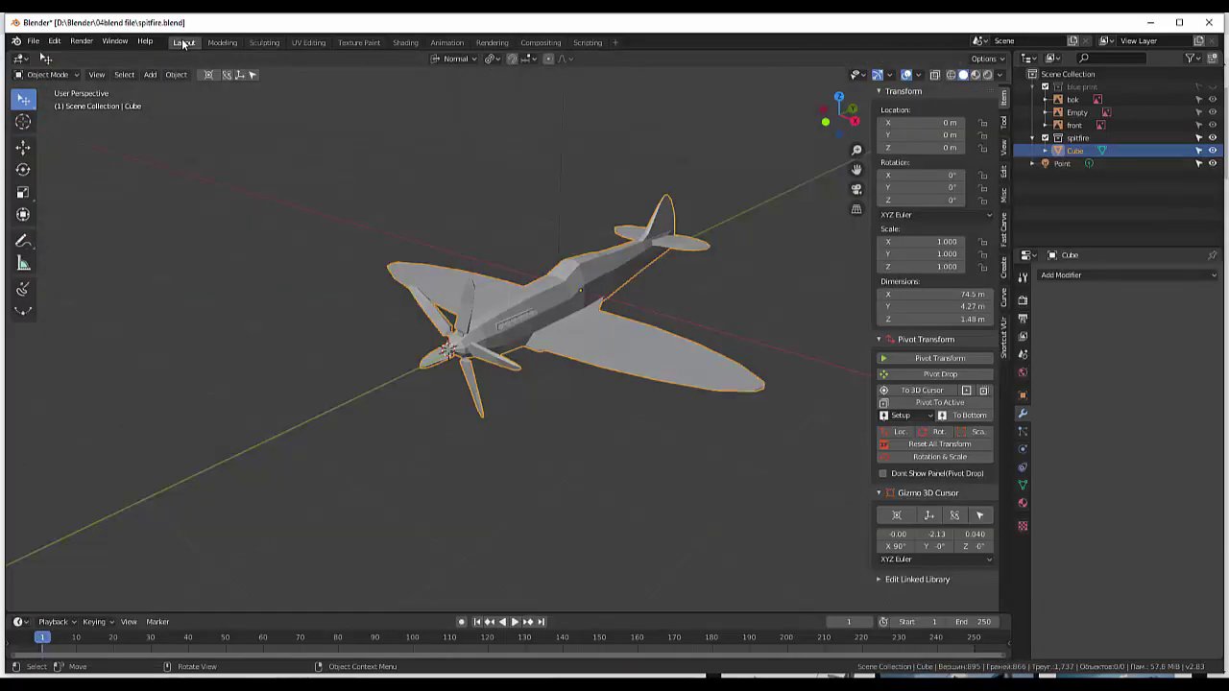
pyautogui.scroll(2, 276, 195)
pyautogui.scroll(3, 276, 196)
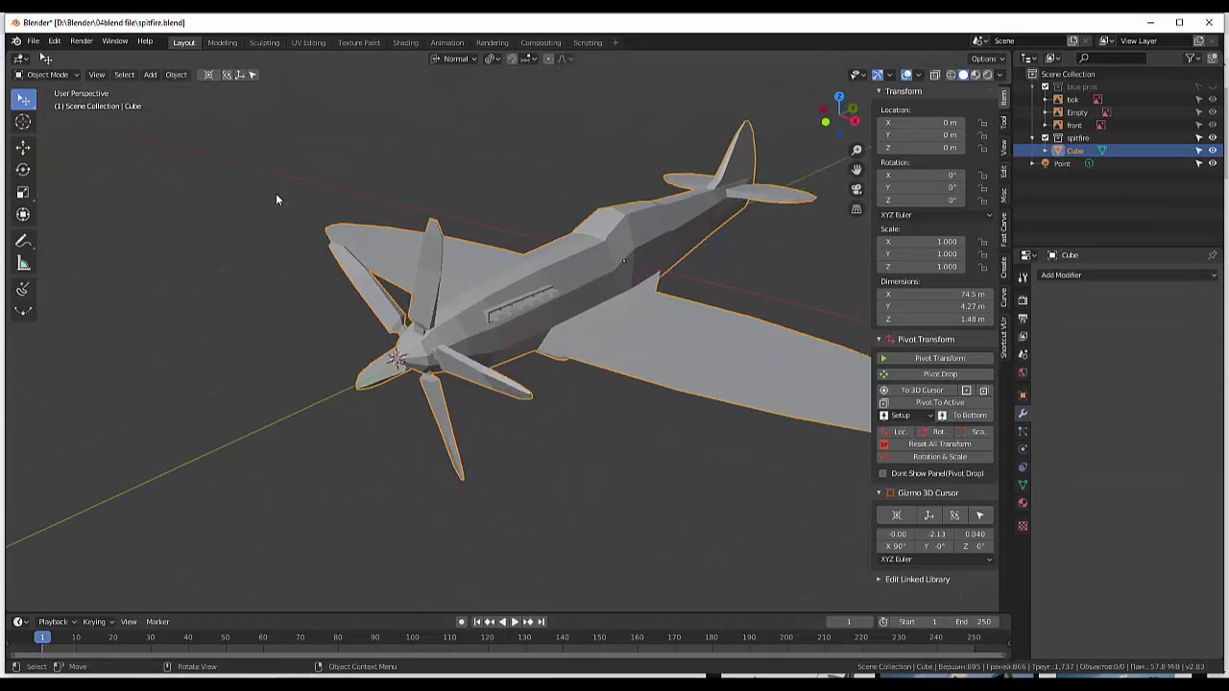
pyautogui.scroll(-3, 276, 193)
pyautogui.scroll(3, 276, 193)
# - Switch to UV Editing, zoom the palette view and deselect the whole mesh with Alt+A
pyautogui.click(307, 43)
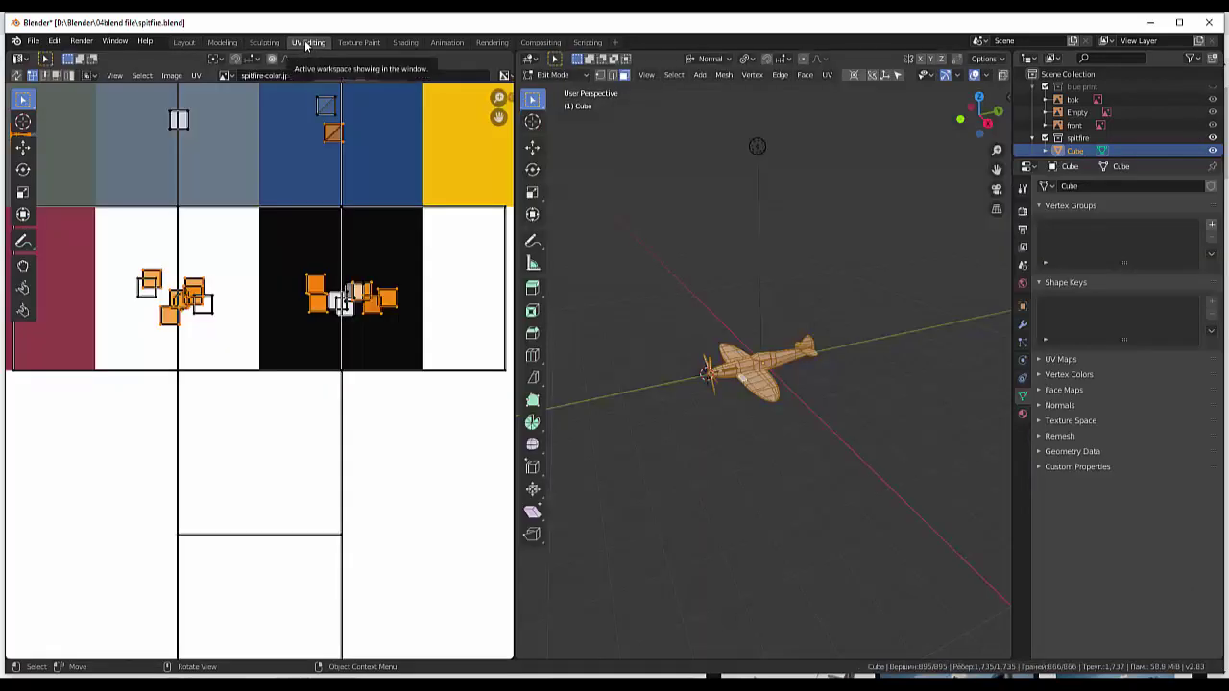
pyautogui.scroll(1, 749, 348)
pyautogui.scroll(2, 749, 348)
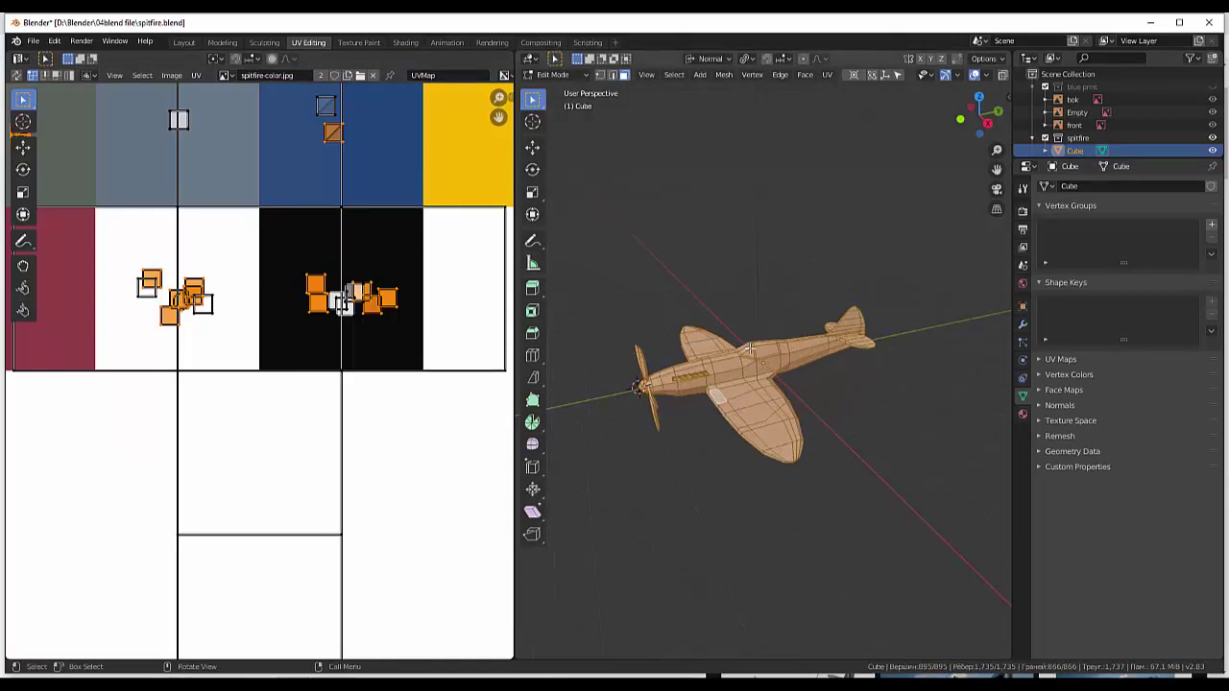
pyautogui.scroll(4, 749, 349)
pyautogui.scroll(-1, 748, 349)
pyautogui.scroll(-2, 748, 349)
pyautogui.scroll(2, 747, 348)
pyautogui.hotkey('alt', 'a')
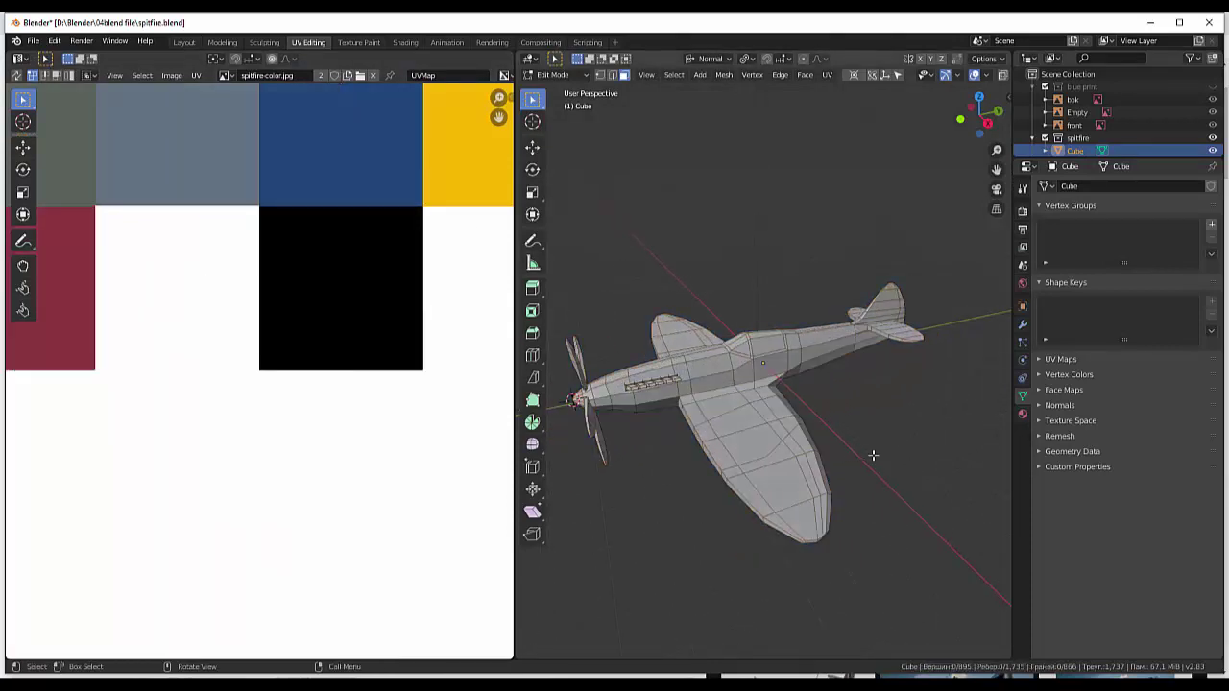
pyautogui.scroll(-3, 298, 400)
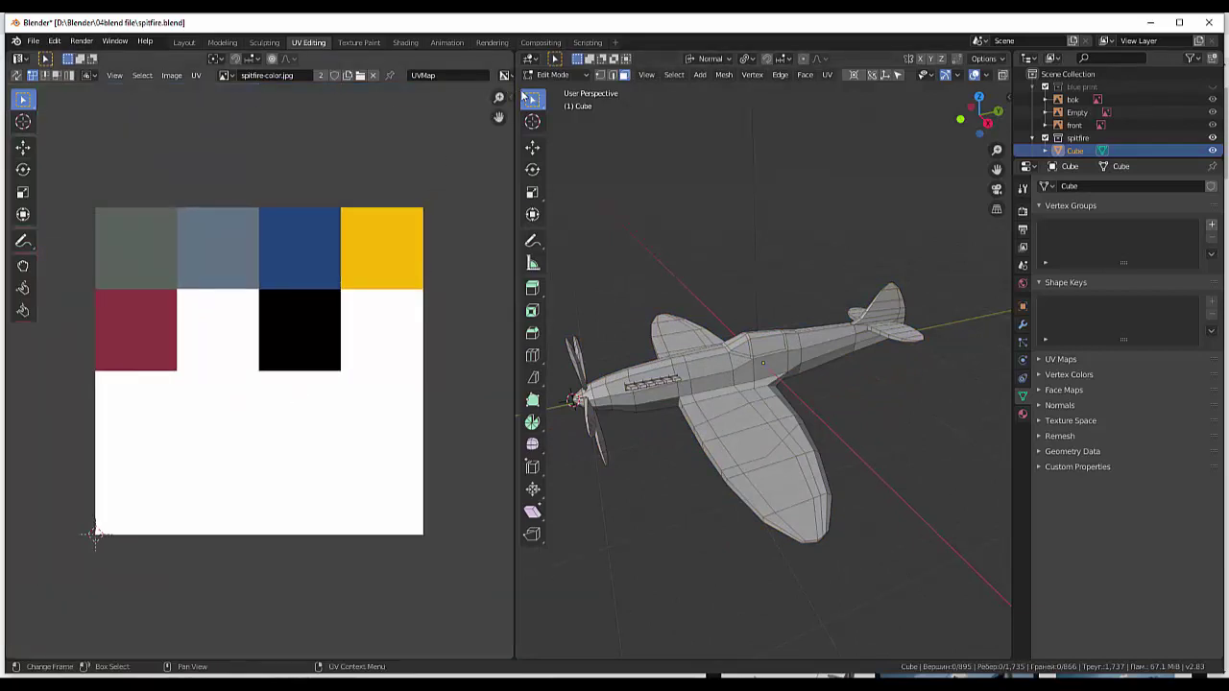
# - Check the interaction mode and selection tool lists, staying in Edit Mode
pyautogui.click(543, 75)
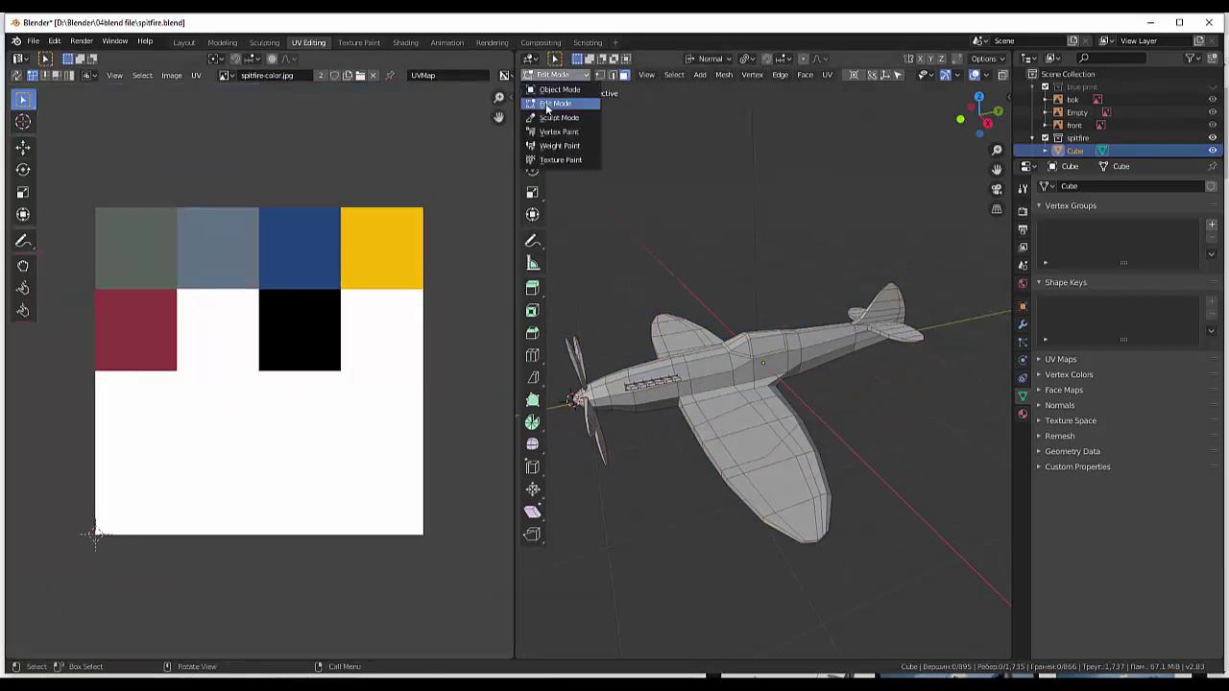
pyautogui.click(548, 105)
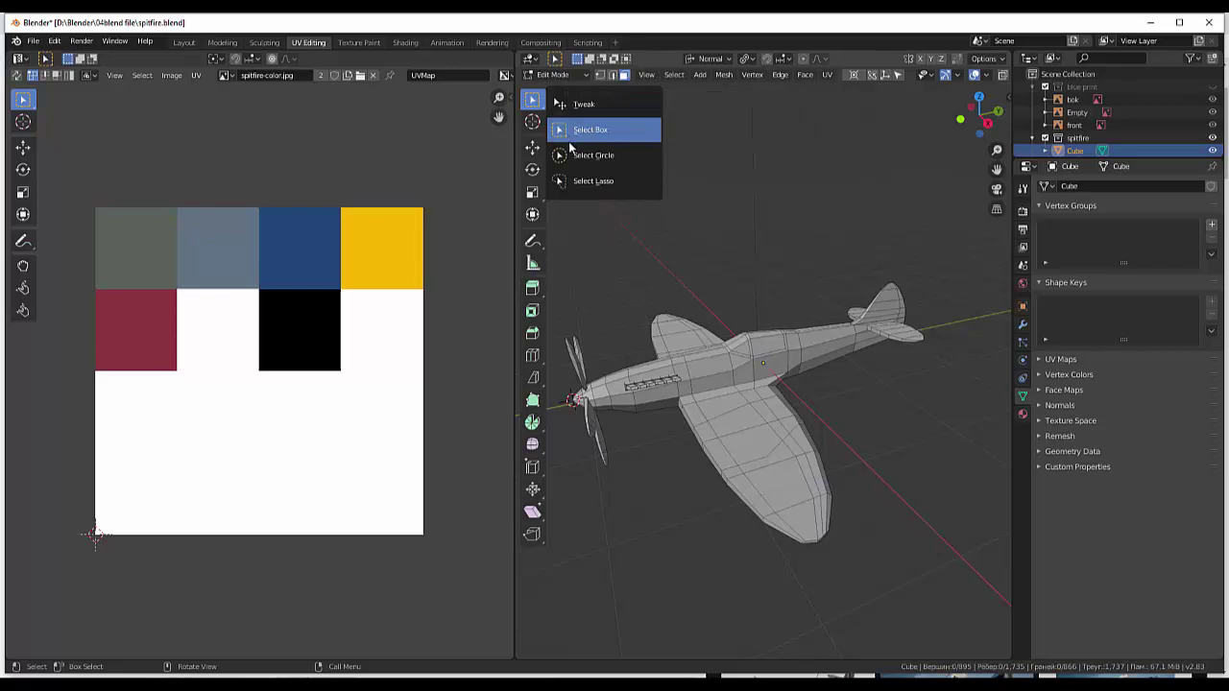
pyautogui.click(543, 74)
pyautogui.click(554, 104)
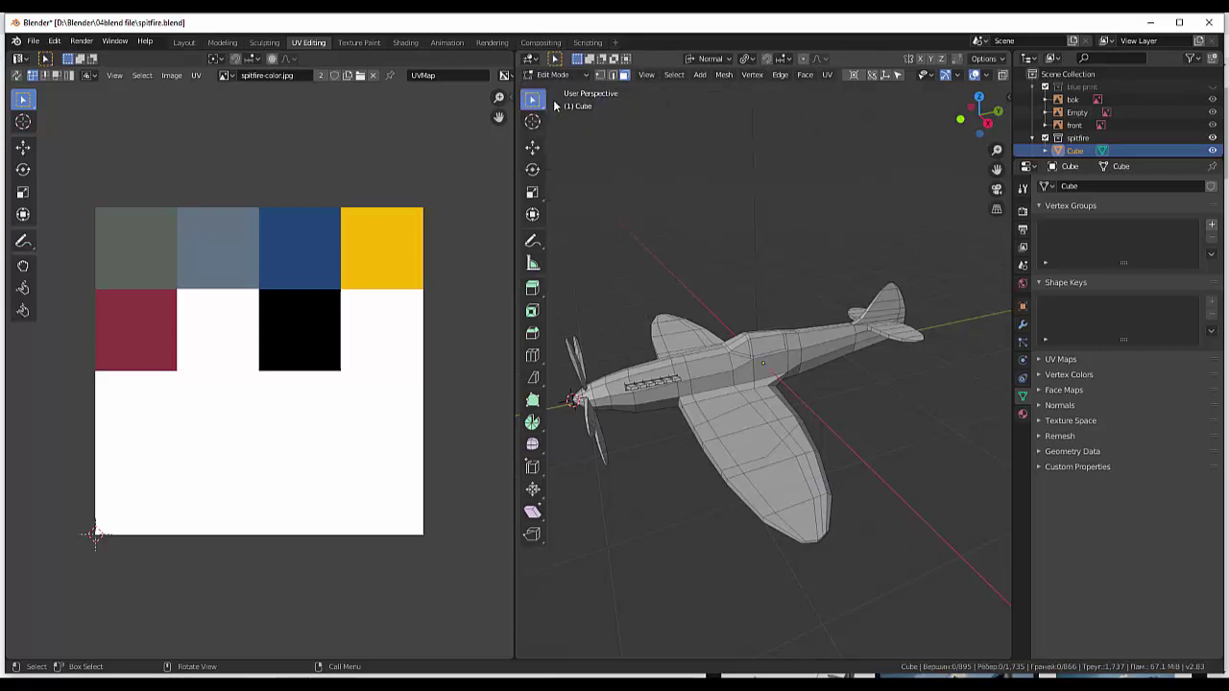
# - Select the upper faces of the cut wing panel
pyautogui.click(780, 411)
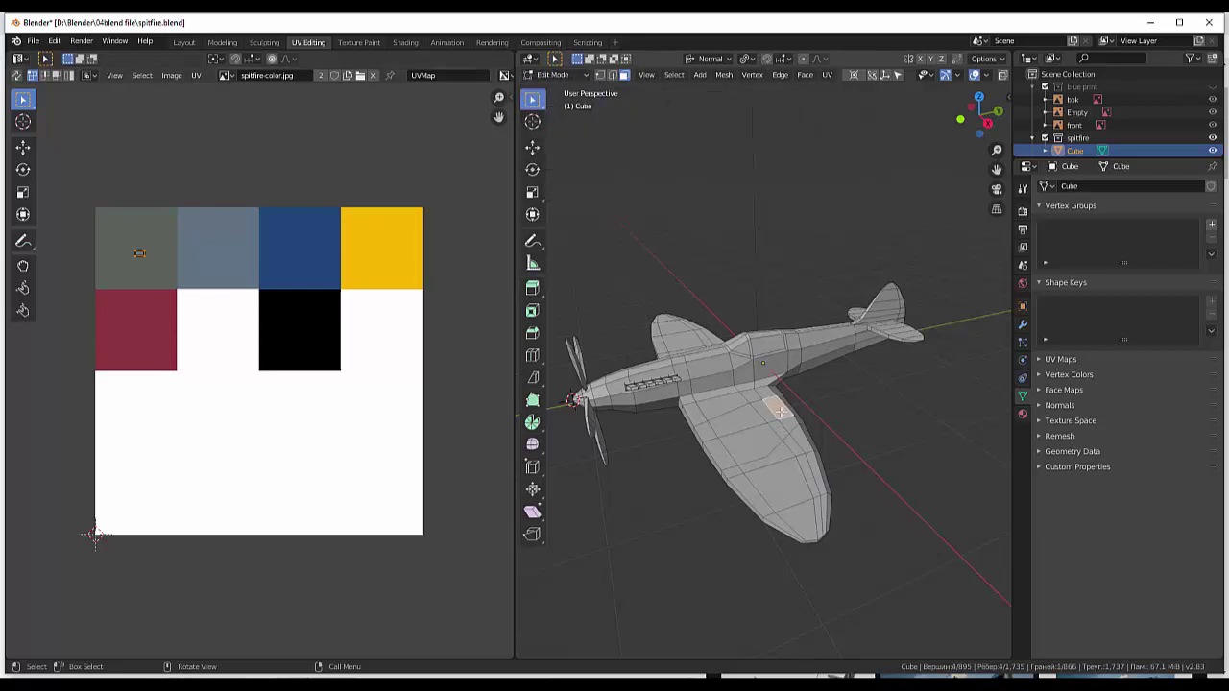
pyautogui.press('shift')
pyautogui.keyDown('shift'); pyautogui.click(763, 414); pyautogui.keyUp('shift')
pyautogui.keyDown('shift'); pyautogui.click(738, 425); pyautogui.keyUp('shift')
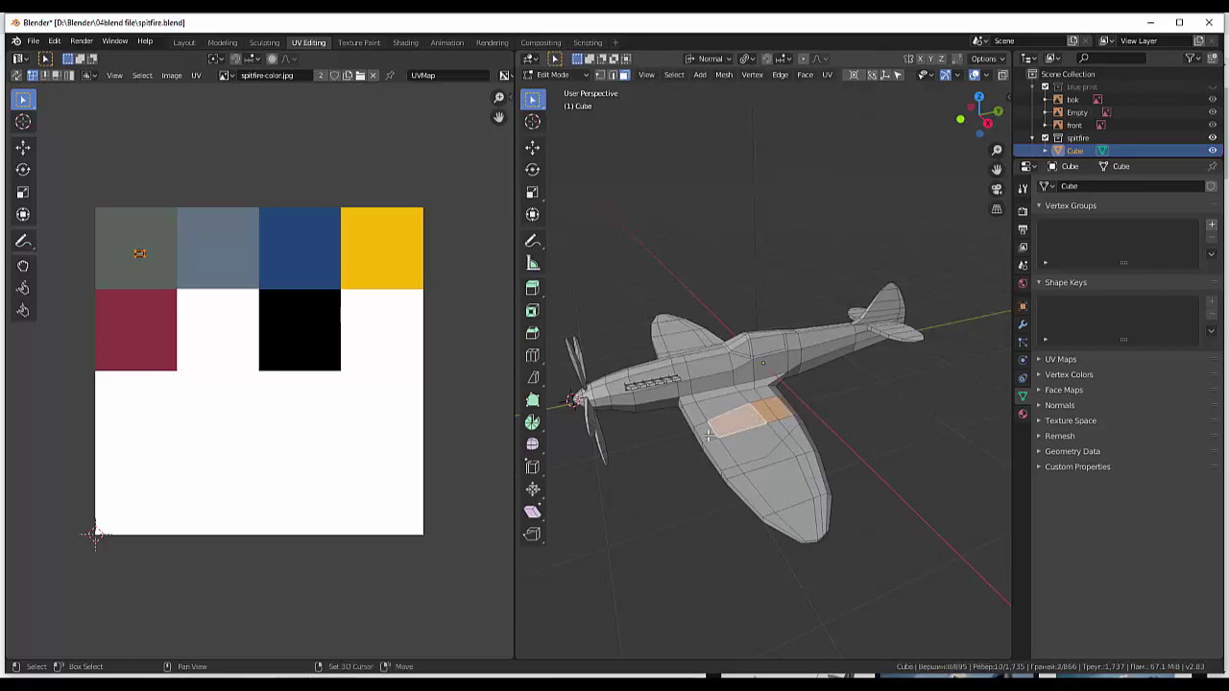
pyautogui.keyDown('shift'); pyautogui.click(715, 451); pyautogui.keyUp('shift')
pyautogui.keyDown('shift'); pyautogui.click(758, 441); pyautogui.keyUp('shift')
pyautogui.keyDown('shift'); pyautogui.click(785, 422); pyautogui.keyUp('shift')
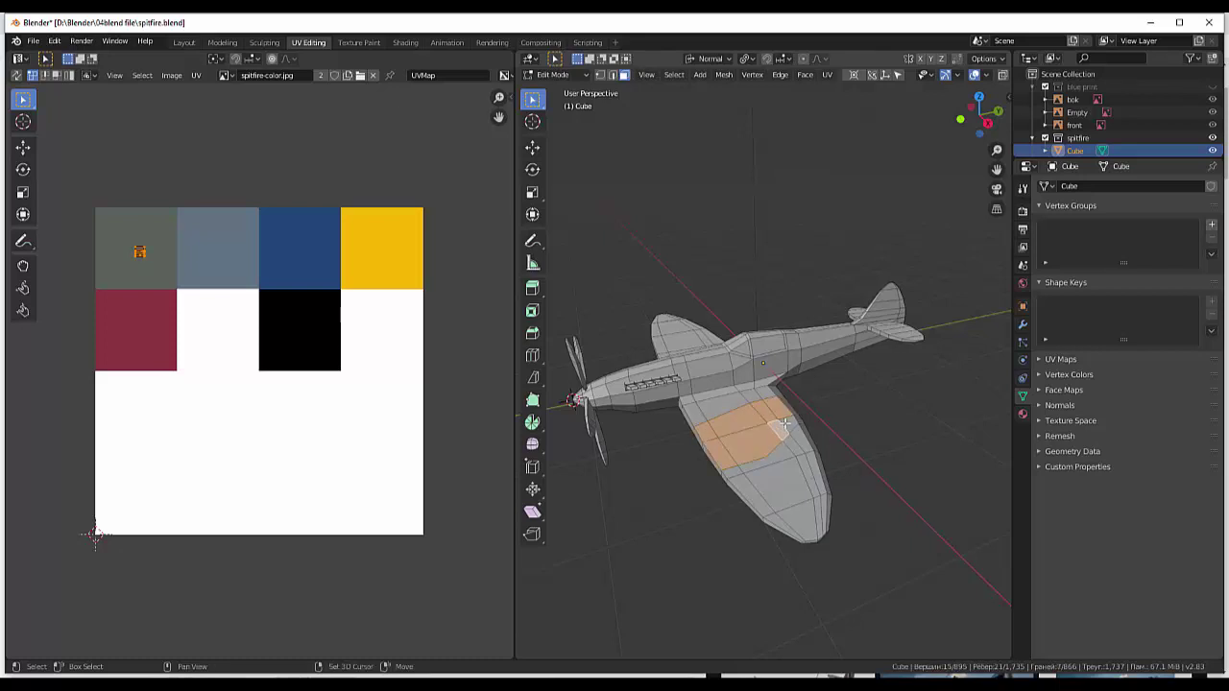
pyautogui.keyDown('shift'); pyautogui.click(794, 420); pyautogui.keyUp('shift')
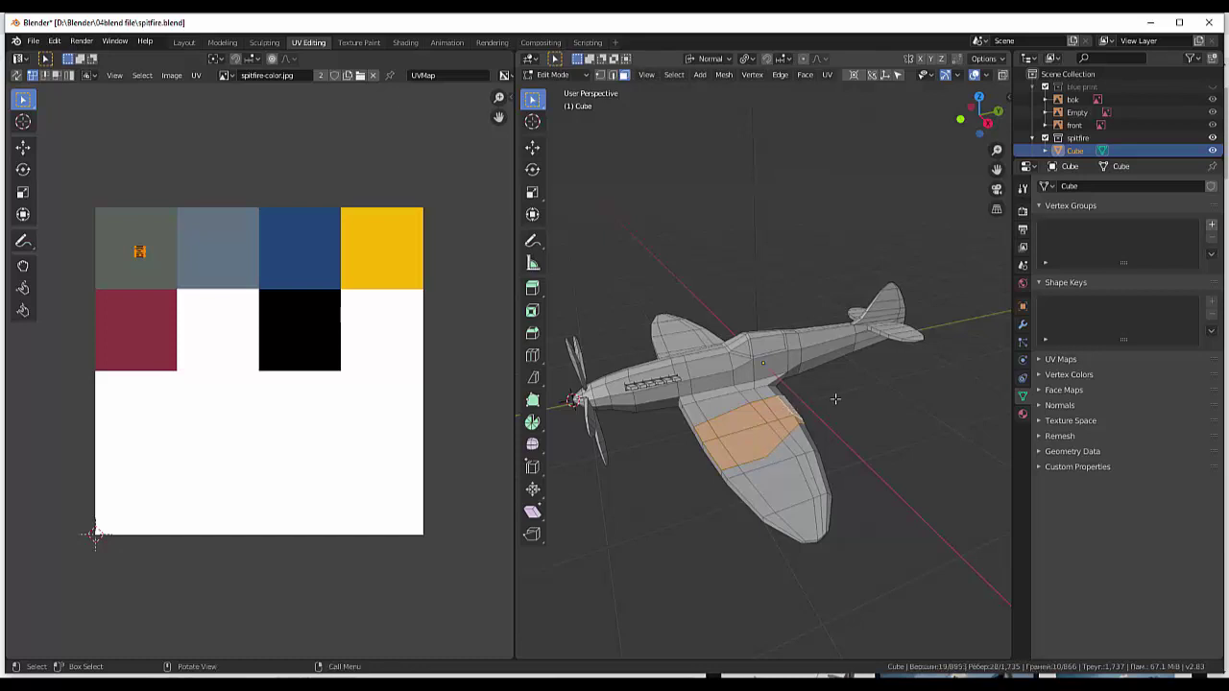
# - Add the underside and trailing-edge faces of the wing panel to the selection
pyautogui.moveTo(787, 409); pyautogui.dragTo(777, 271, button='middle')
pyautogui.keyDown('shift'); pyautogui.click(766, 357); pyautogui.keyUp('shift')
pyautogui.keyDown('shift'); pyautogui.click(779, 353); pyautogui.keyUp('shift')
pyautogui.keyDown('shift'); pyautogui.click(776, 271); pyautogui.keyUp('shift')
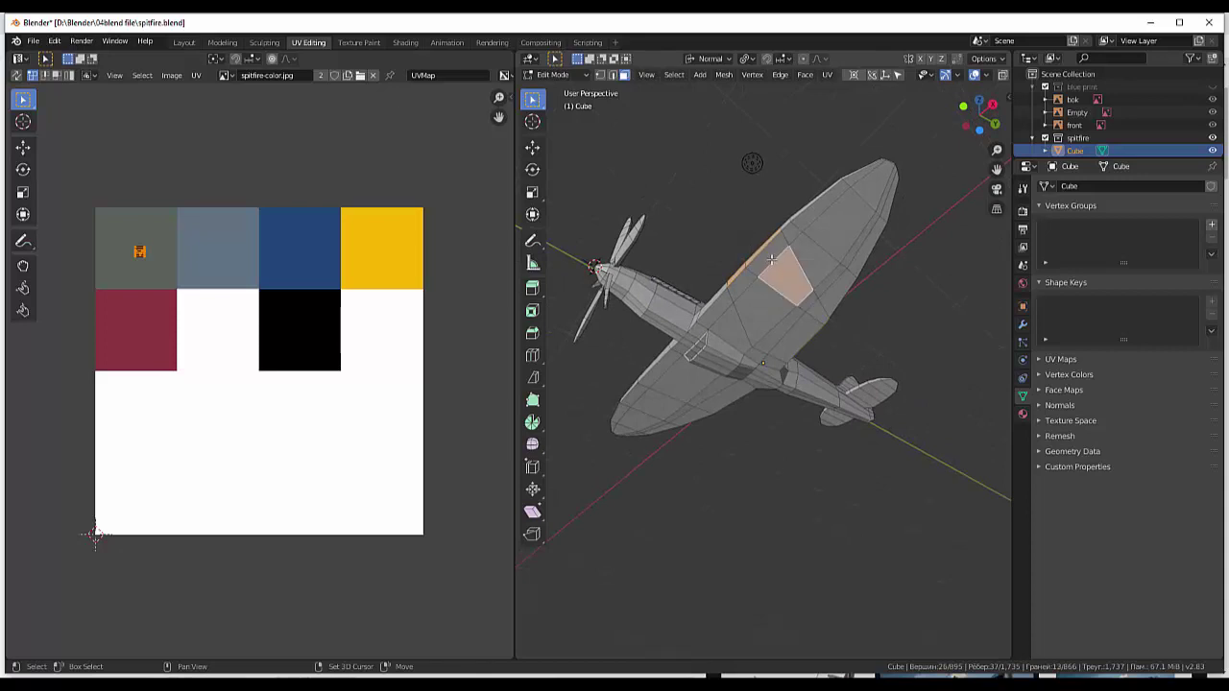
pyautogui.keyDown('shift'); pyautogui.click(758, 267); pyautogui.keyUp('shift')
pyautogui.keyDown('shift'); pyautogui.click(760, 308); pyautogui.keyUp('shift')
pyautogui.keyDown('shift'); pyautogui.click(781, 338); pyautogui.keyUp('shift')
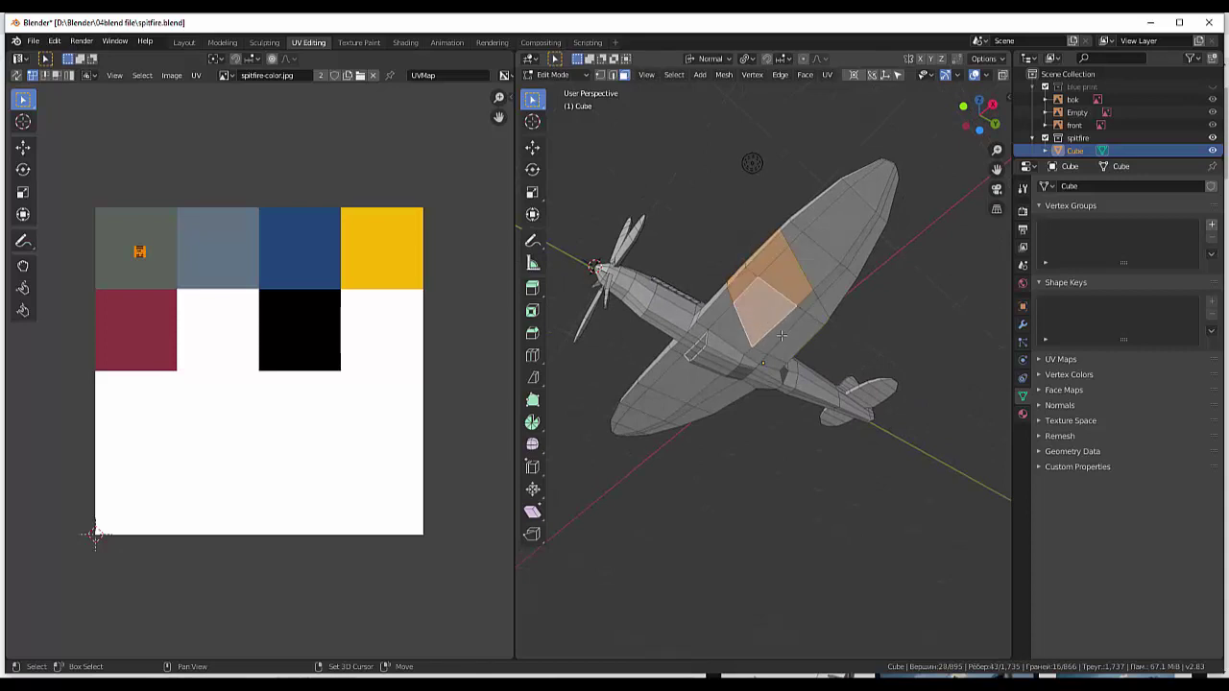
pyautogui.keyDown('shift'); pyautogui.click(796, 337); pyautogui.keyUp('shift')
pyautogui.keyDown('shift'); pyautogui.click(792, 336); pyautogui.keyUp('shift')
pyautogui.moveTo(855, 349); pyautogui.dragTo(796, 326, button='middle')
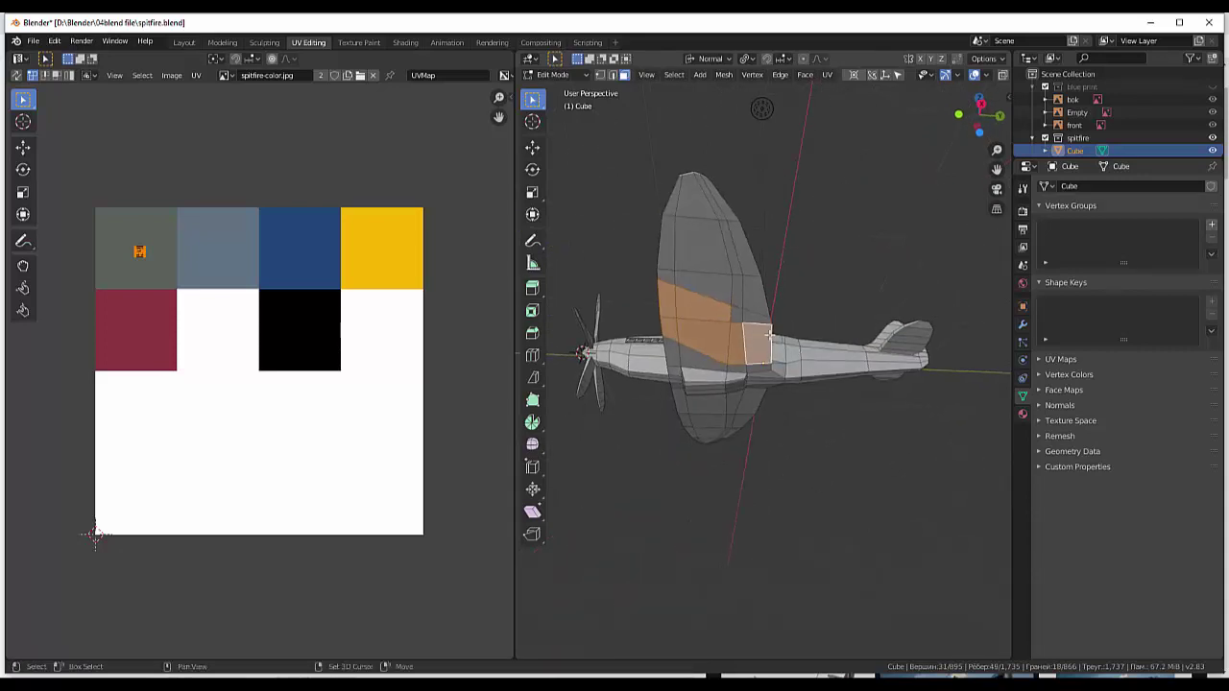
pyautogui.keyDown('shift'); pyautogui.click(755, 309); pyautogui.keyUp('shift')
pyautogui.keyDown('shift'); pyautogui.click(753, 313); pyautogui.keyUp('shift')
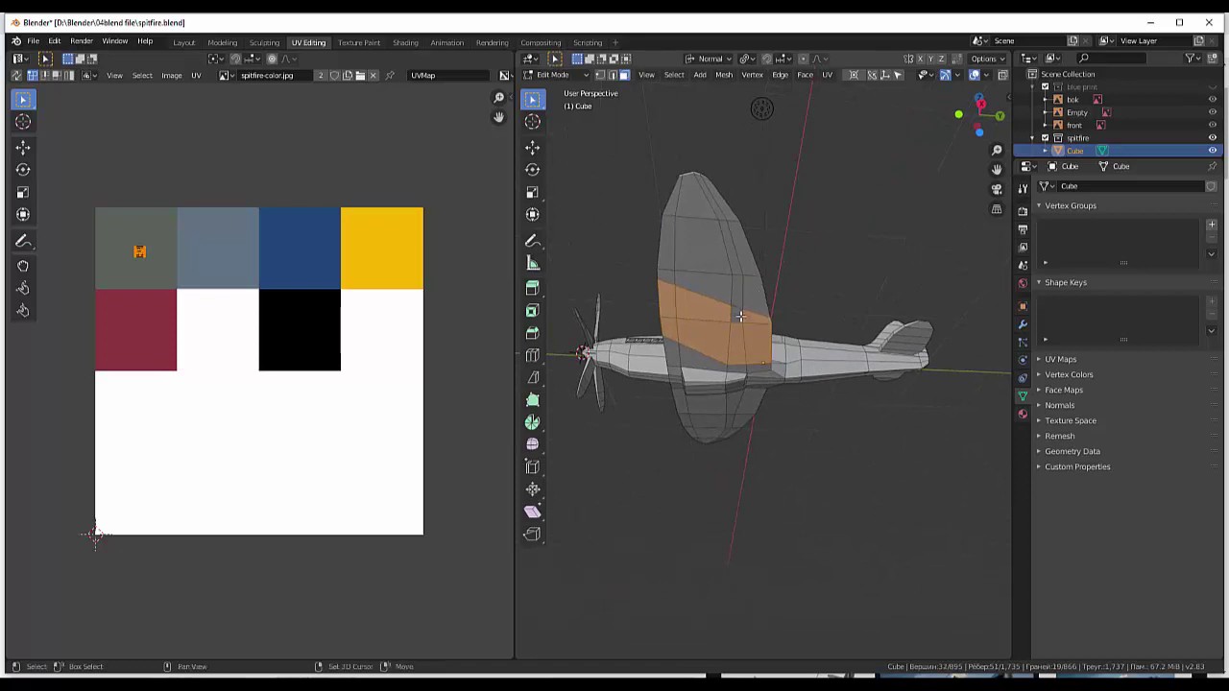
pyautogui.moveTo(735, 316)
pyautogui.mouseDown(button='middle')
pyautogui.moveTo(773, 320)
pyautogui.moveTo(857, 416)
pyautogui.moveTo(848, 412)
pyautogui.mouseUp(button='middle')
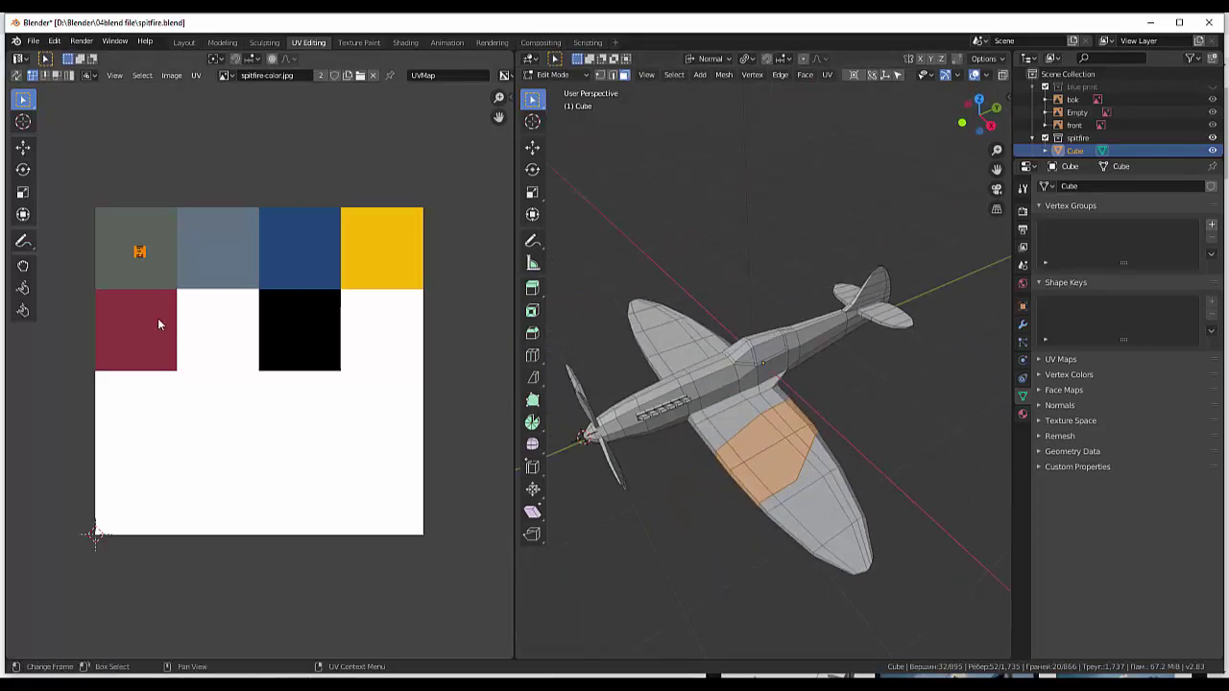
# - Move the wing panel's UV island onto the blue-grey palette square, then deselect everything
pyautogui.press('g')
pyautogui.click(230, 314)
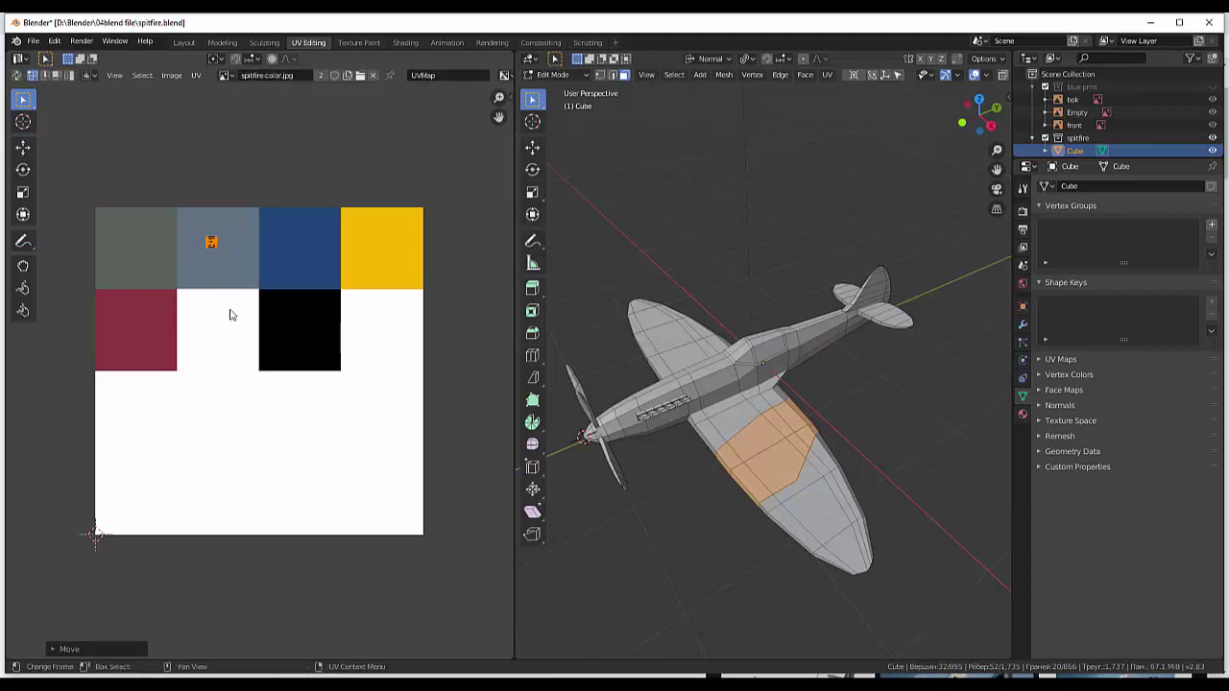
pyautogui.click(236, 423)
pyautogui.click(657, 486)
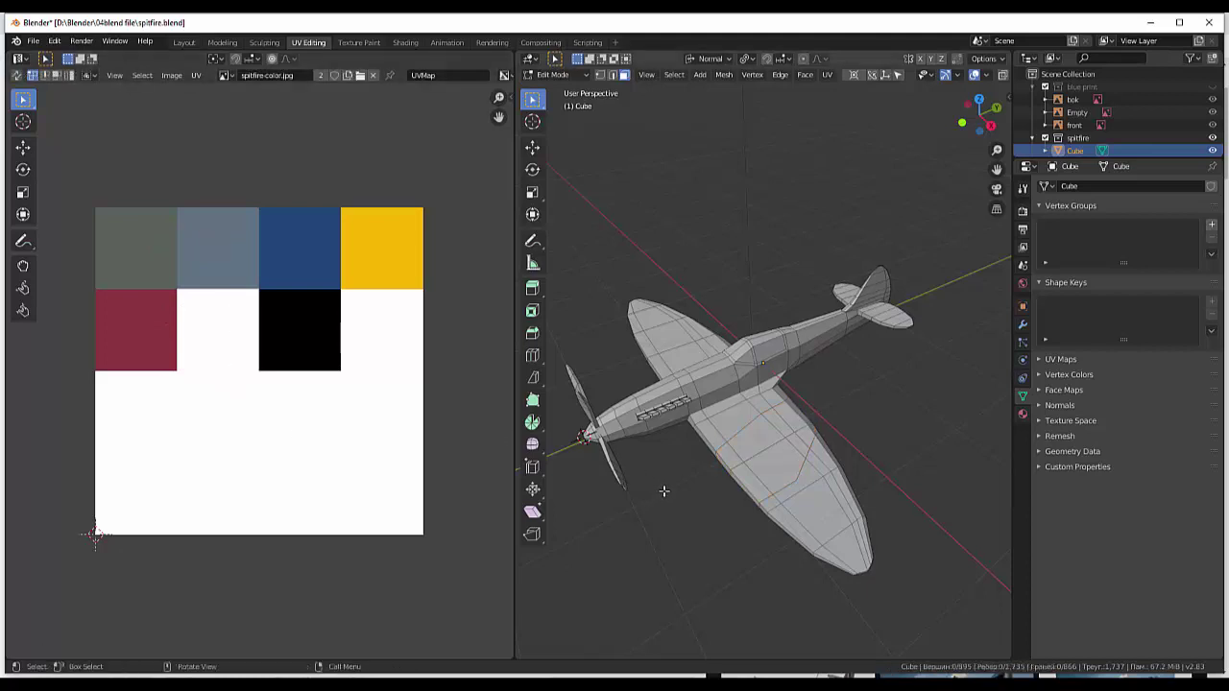
pyautogui.moveTo(699, 470); pyautogui.dragTo(730, 384, button='middle')
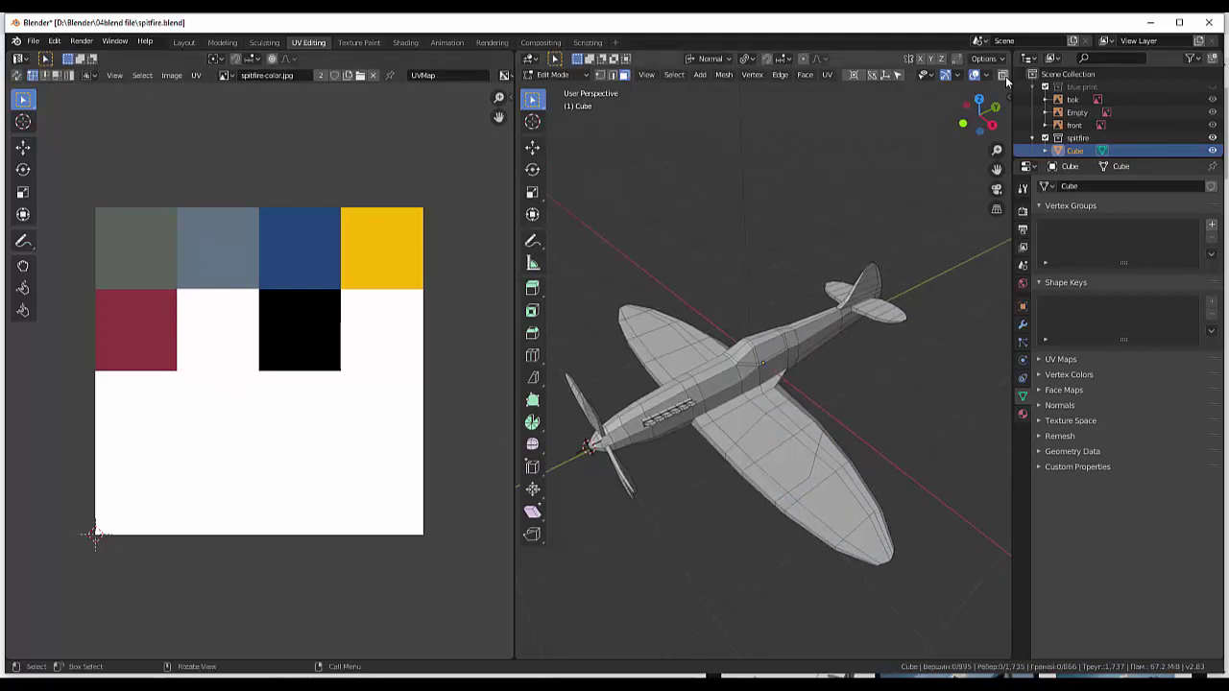
# - Widen the 3D view, switch to Material Preview, and orbit to see the pale blue-grey wing panel
pyautogui.scroll(-3, 1004, 98)
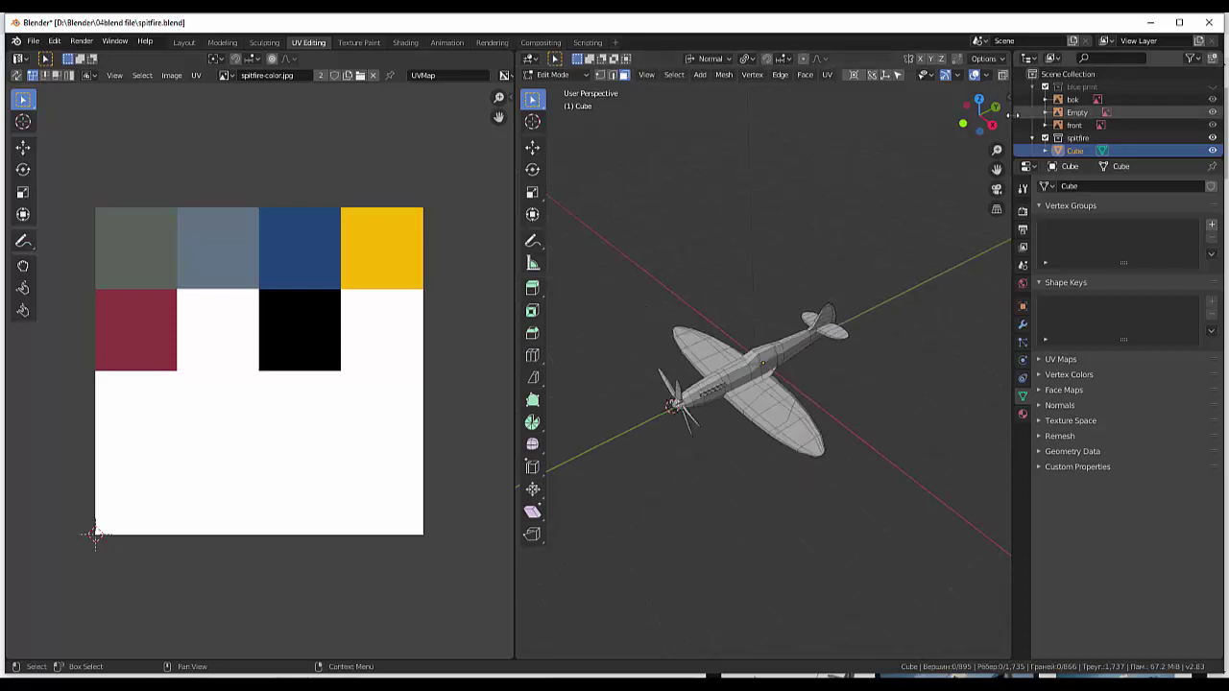
pyautogui.moveTo(1012, 113); pyautogui.dragTo(1131, 115)
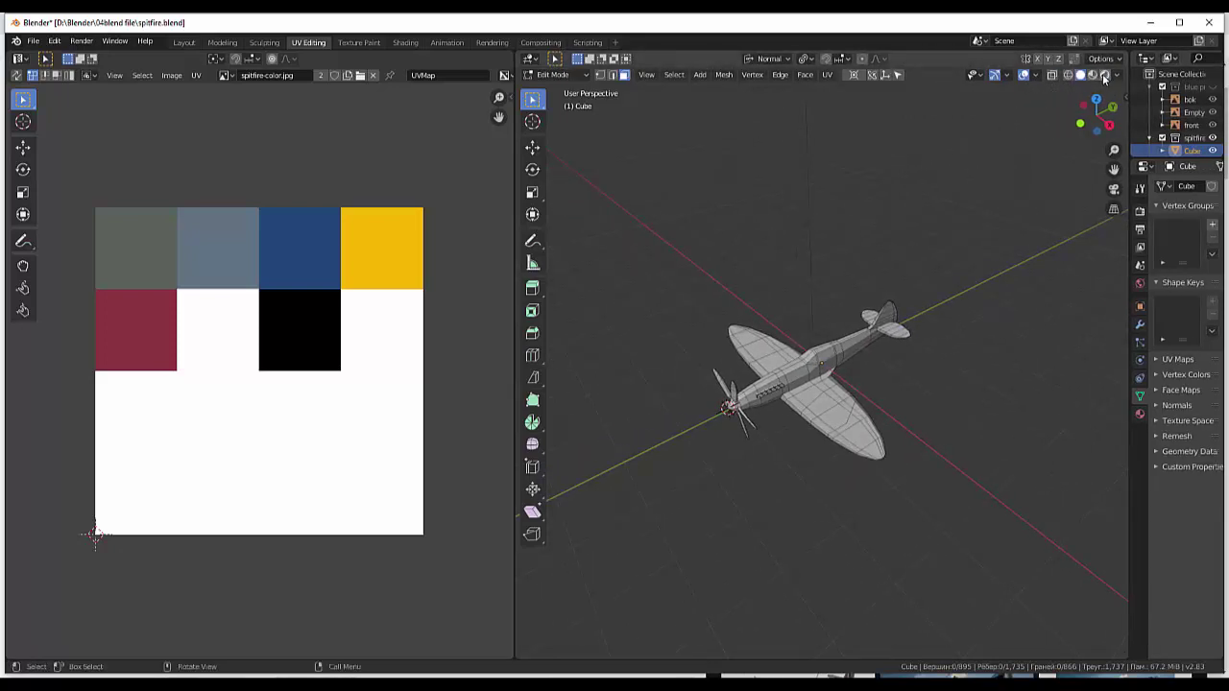
pyautogui.click(1103, 75)
pyautogui.scroll(2, 897, 333)
pyautogui.scroll(2, 921, 384)
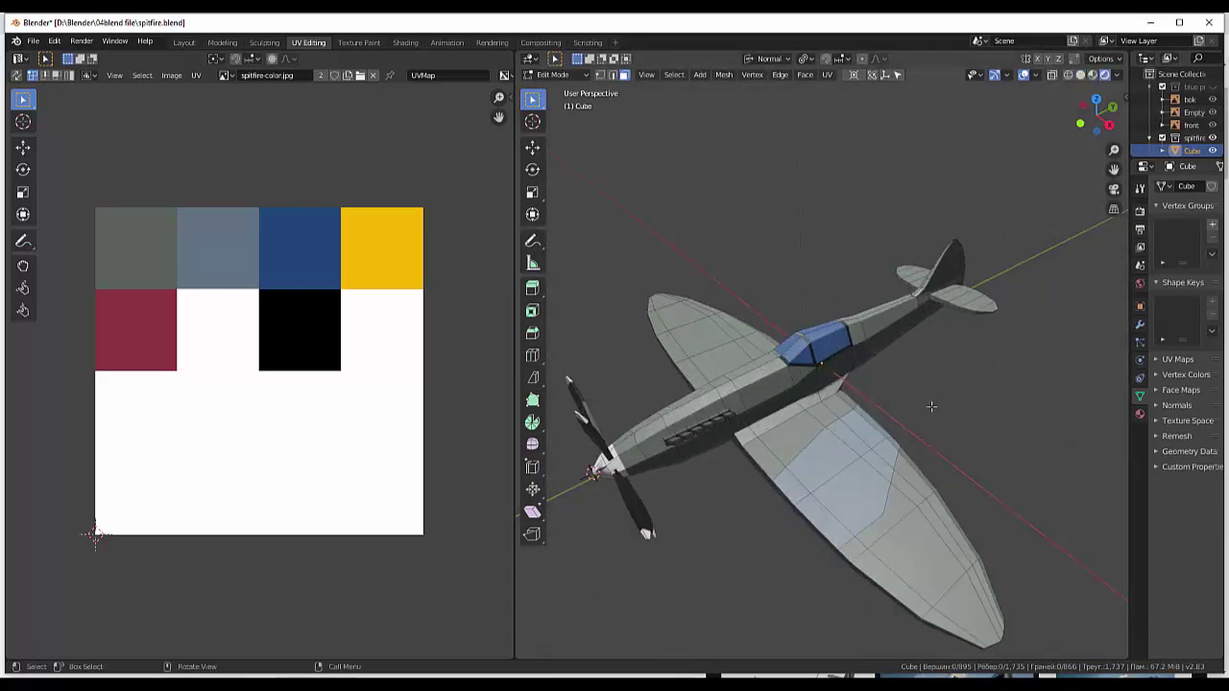
pyautogui.moveTo(924, 408)
pyautogui.mouseDown(button='middle')
pyautogui.moveTo(928, 436)
pyautogui.moveTo(869, 360)
pyautogui.moveTo(969, 407)
pyautogui.moveTo(937, 493)
pyautogui.moveTo(833, 442)
pyautogui.mouseUp(button='middle')
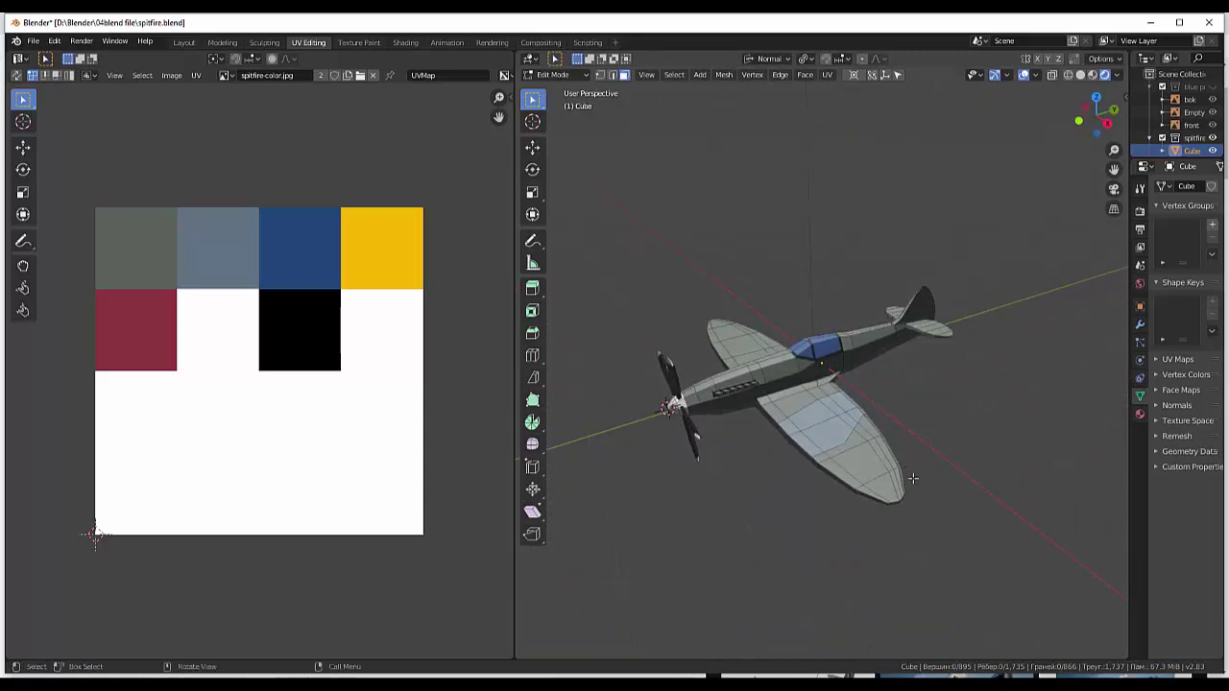
pyautogui.moveTo(913, 478); pyautogui.dragTo(942, 504, button='middle')
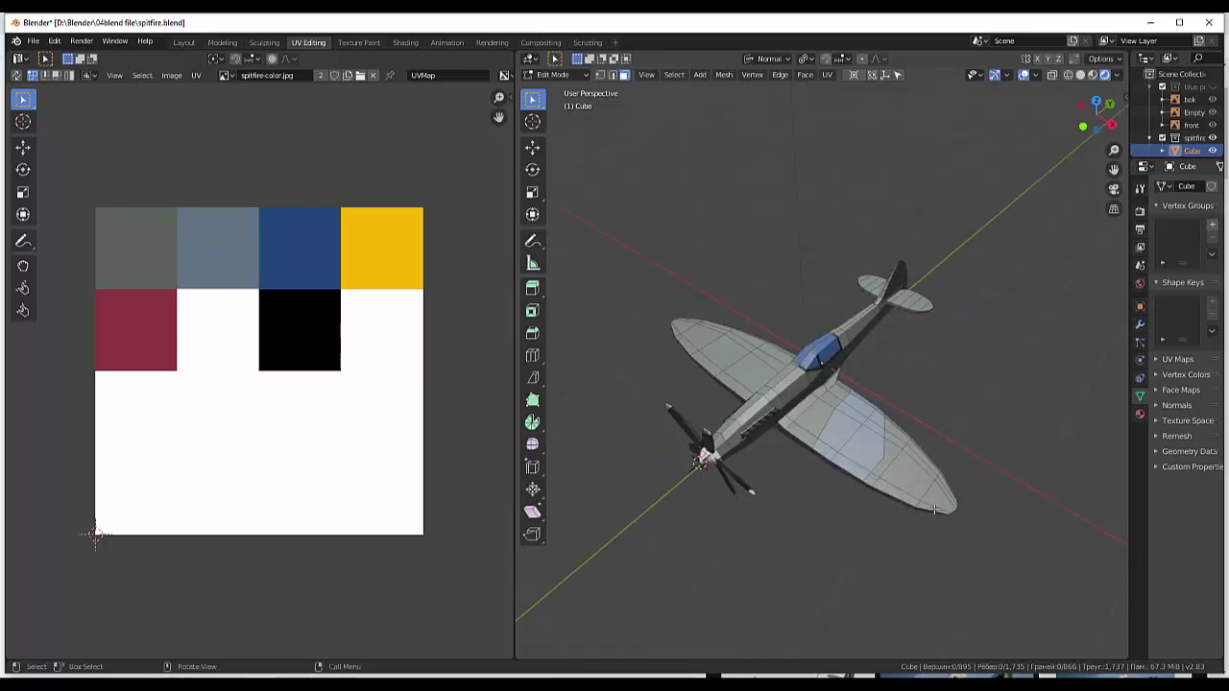
pyautogui.moveTo(933, 509); pyautogui.dragTo(946, 519, button='middle')
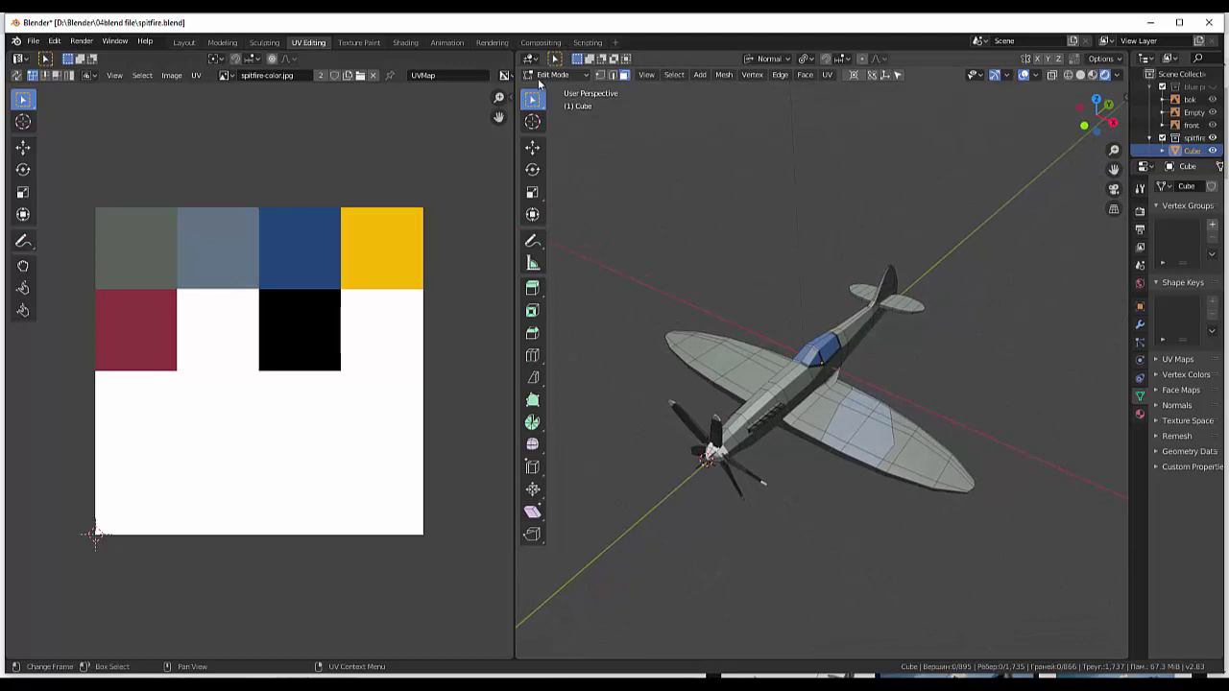
# - Select several faces on the port wingtip
pyautogui.click(542, 76)
pyautogui.click(549, 105)
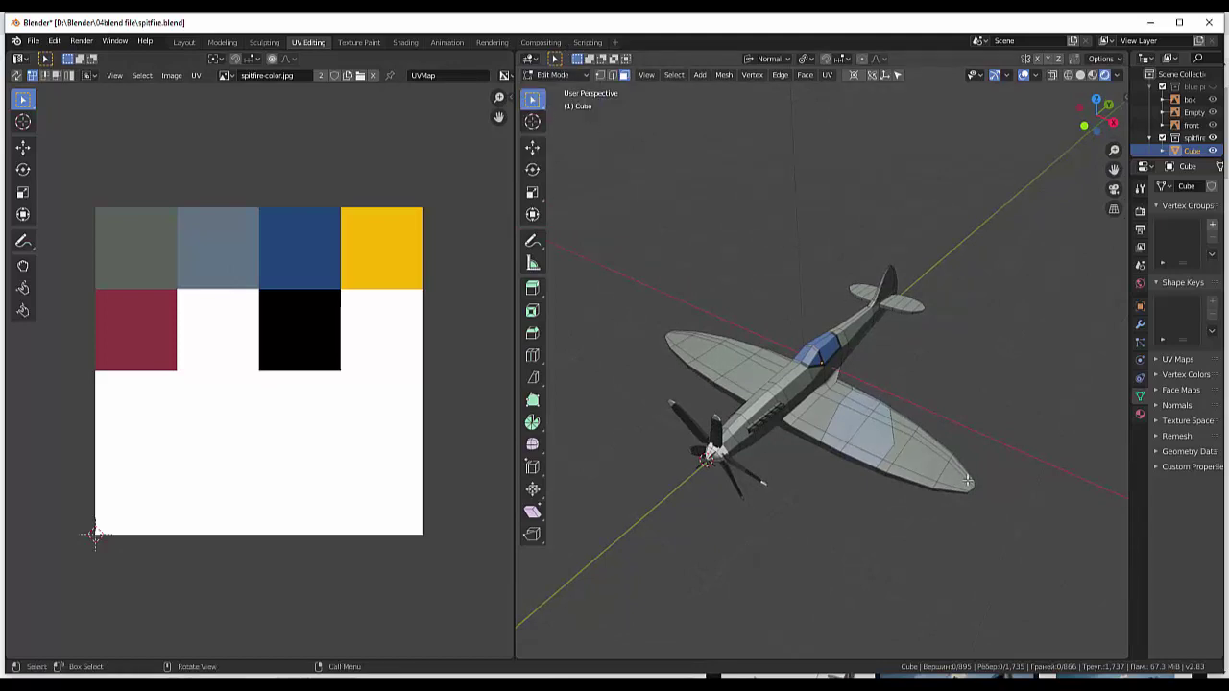
pyautogui.click(967, 481)
pyautogui.scroll(3, 967, 466)
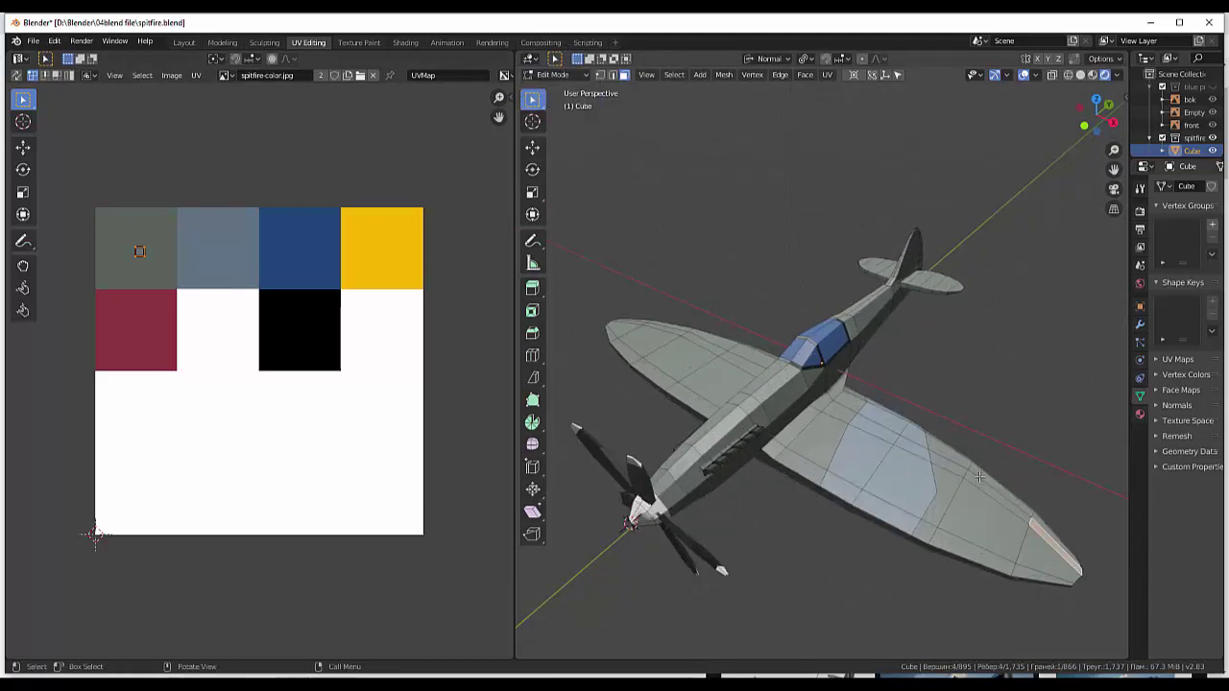
pyautogui.scroll(2, 967, 466)
pyautogui.moveTo(968, 466)
pyautogui.mouseDown(button='middle')
pyautogui.moveTo(948, 436)
pyautogui.moveTo(981, 484)
pyautogui.mouseUp(button='middle')
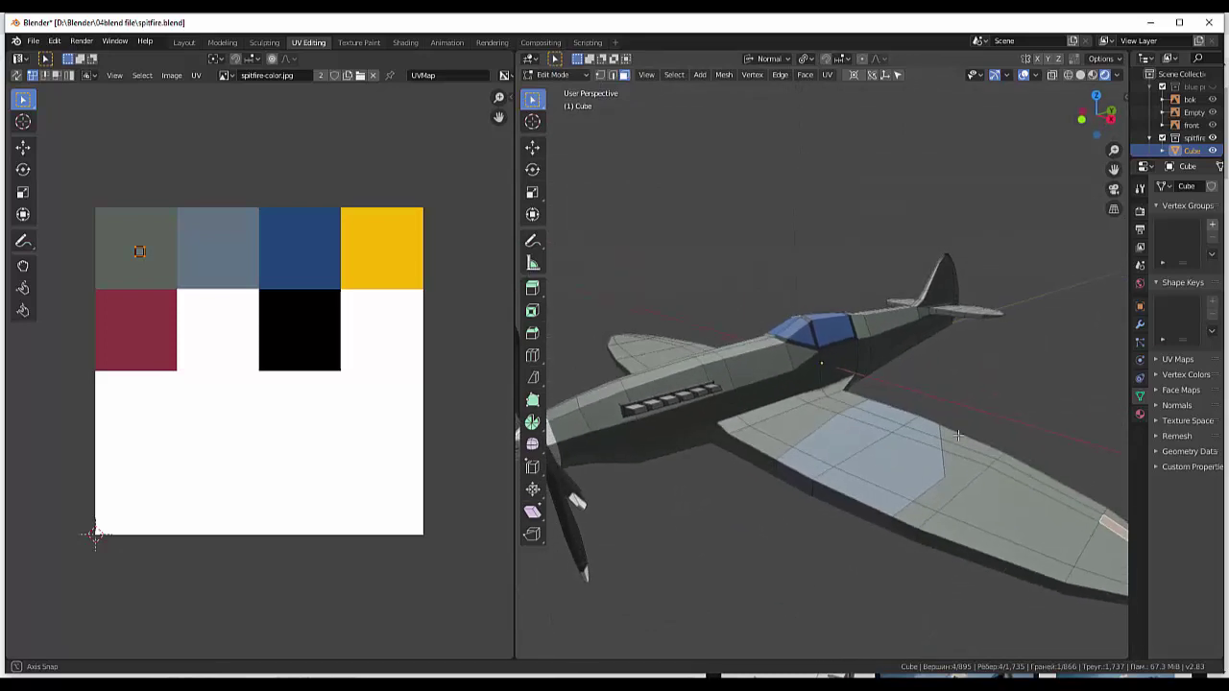
pyautogui.keyDown('shift'); pyautogui.click(1084, 588); pyautogui.keyUp('shift')
pyautogui.keyDown('shift'); pyautogui.click(1085, 592); pyautogui.keyUp('shift')
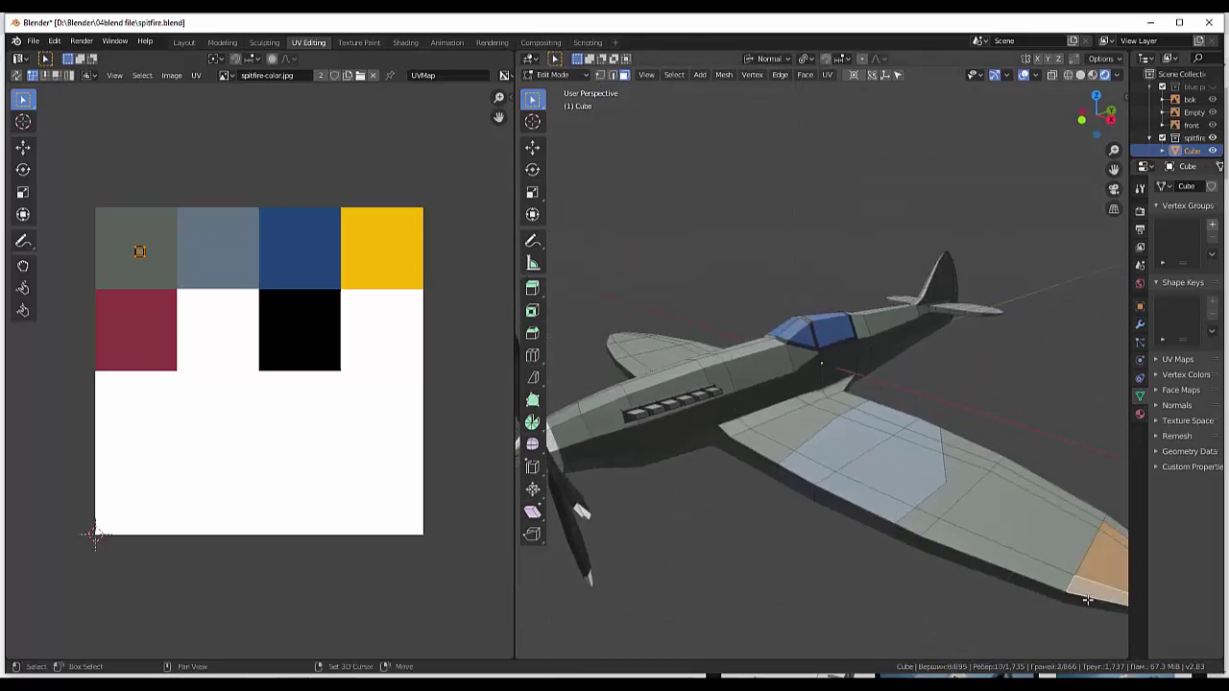
pyautogui.keyDown('shift'); pyautogui.click(1089, 597); pyautogui.keyUp('shift')
# - From a low side view, add the canopy-top faces to the selection
pyautogui.moveTo(1088, 597)
pyautogui.mouseDown(button='middle')
pyautogui.moveTo(979, 544)
pyautogui.moveTo(837, 519)
pyautogui.mouseUp(button='middle')
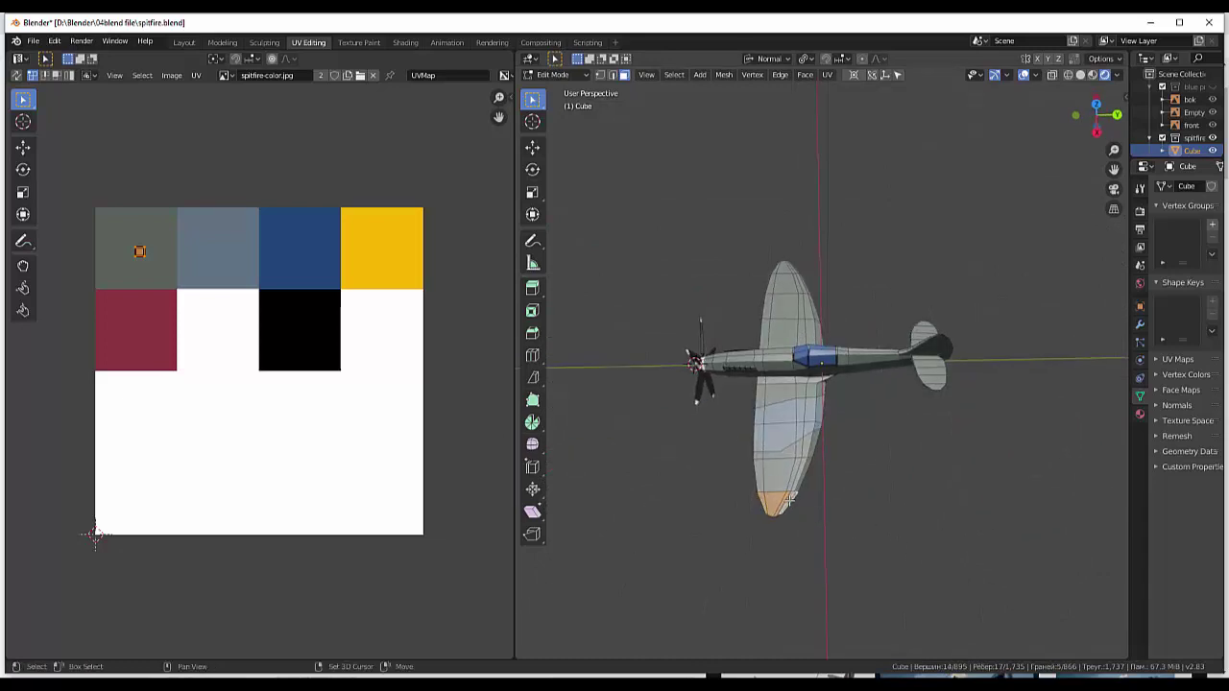
pyautogui.moveTo(802, 504)
pyautogui.mouseDown(button='middle')
pyautogui.moveTo(815, 395)
pyautogui.moveTo(787, 336)
pyautogui.mouseUp(button='middle')
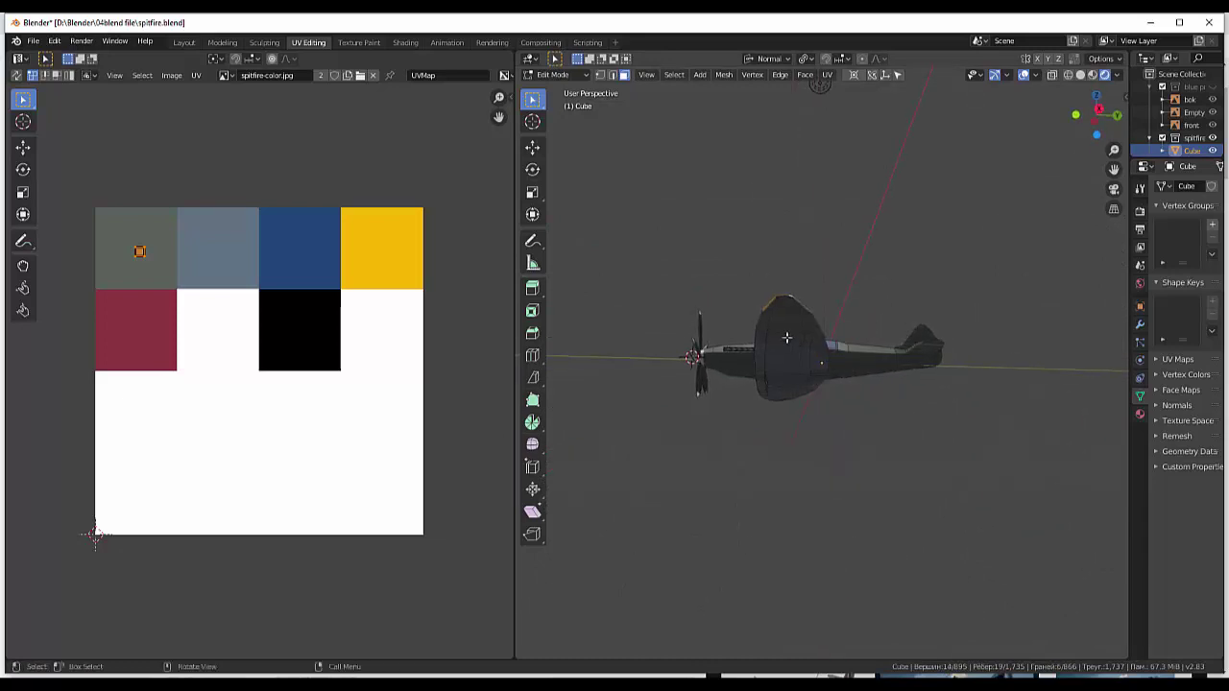
pyautogui.keyDown('shift'); pyautogui.click(773, 305); pyautogui.keyUp('shift')
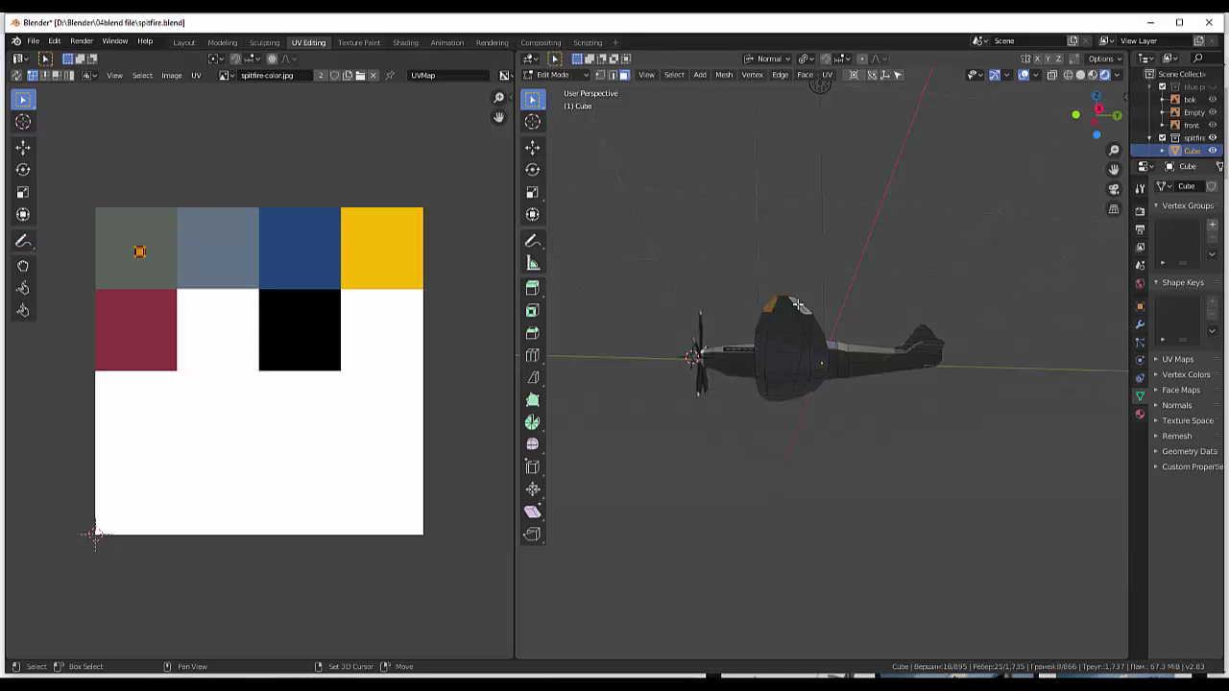
pyautogui.keyDown('shift'); pyautogui.click(780, 305); pyautogui.keyUp('shift')
pyautogui.keyDown('shift'); pyautogui.click(784, 299); pyautogui.keyUp('shift')
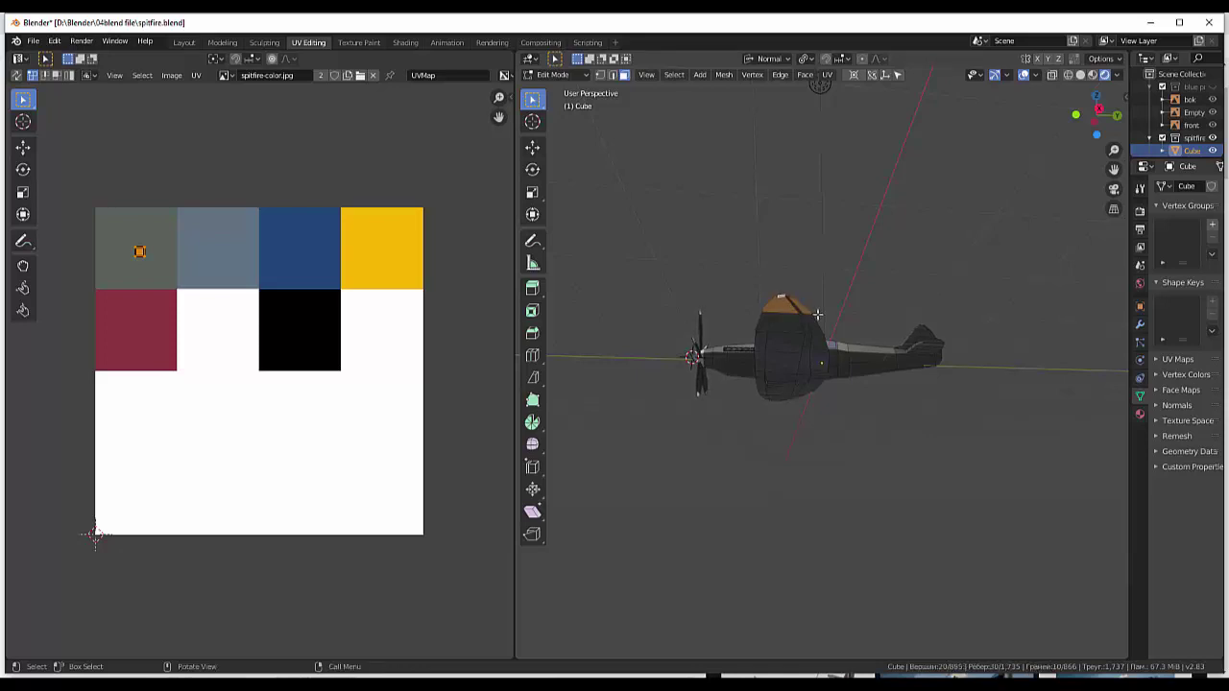
pyautogui.scroll(3, 784, 299)
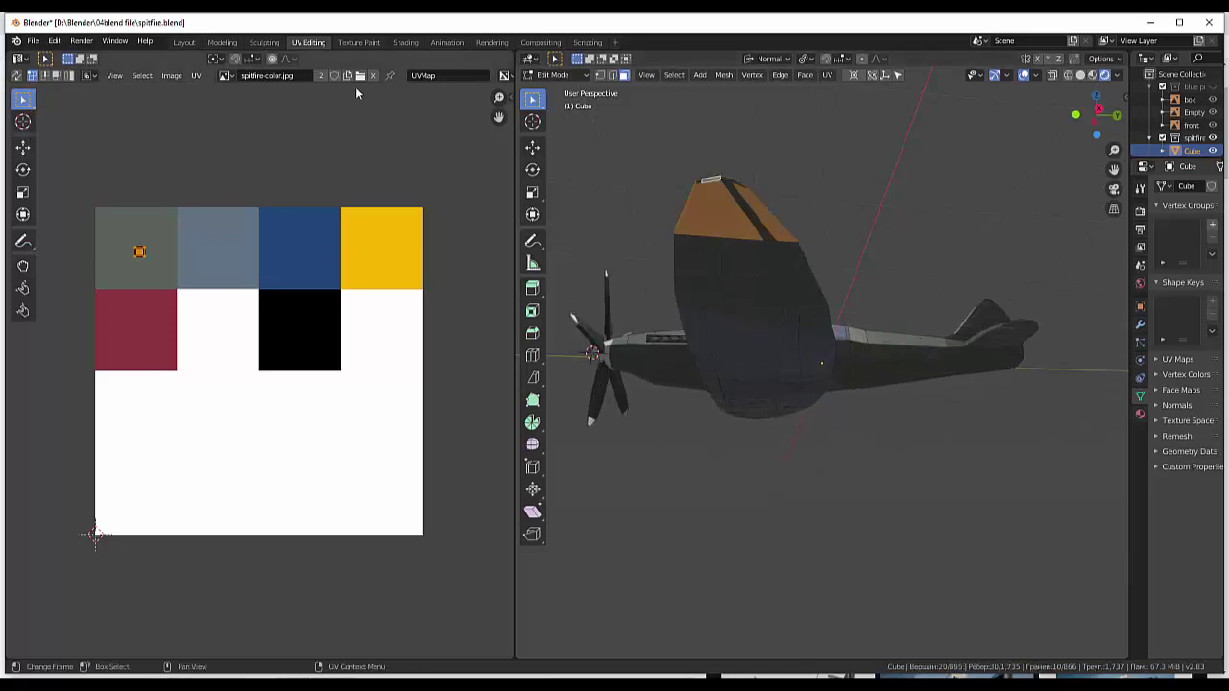
pyautogui.click(531, 99)
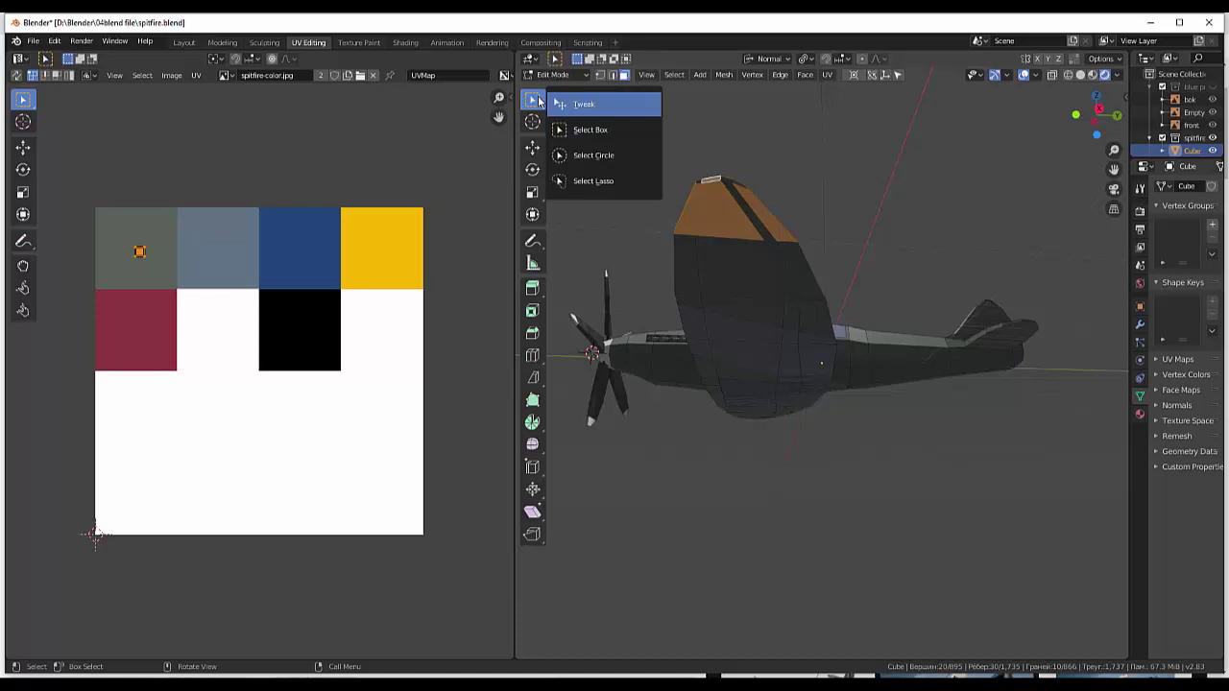
# - Use Select Circle to select the wingtip faces from a top-down view
pyautogui.click(569, 154)
pyautogui.moveTo(681, 188); pyautogui.dragTo(735, 182)
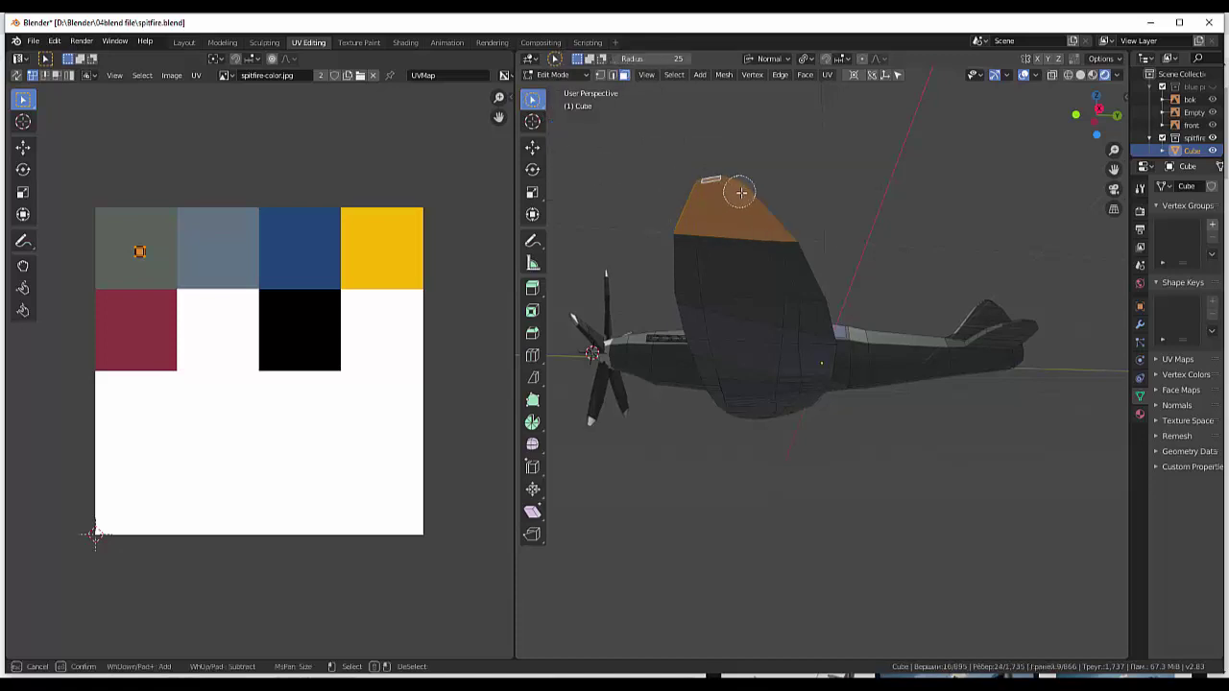
pyautogui.moveTo(773, 165)
pyautogui.mouseDown(button='middle')
pyautogui.moveTo(812, 253)
pyautogui.moveTo(889, 252)
pyautogui.mouseUp(button='middle')
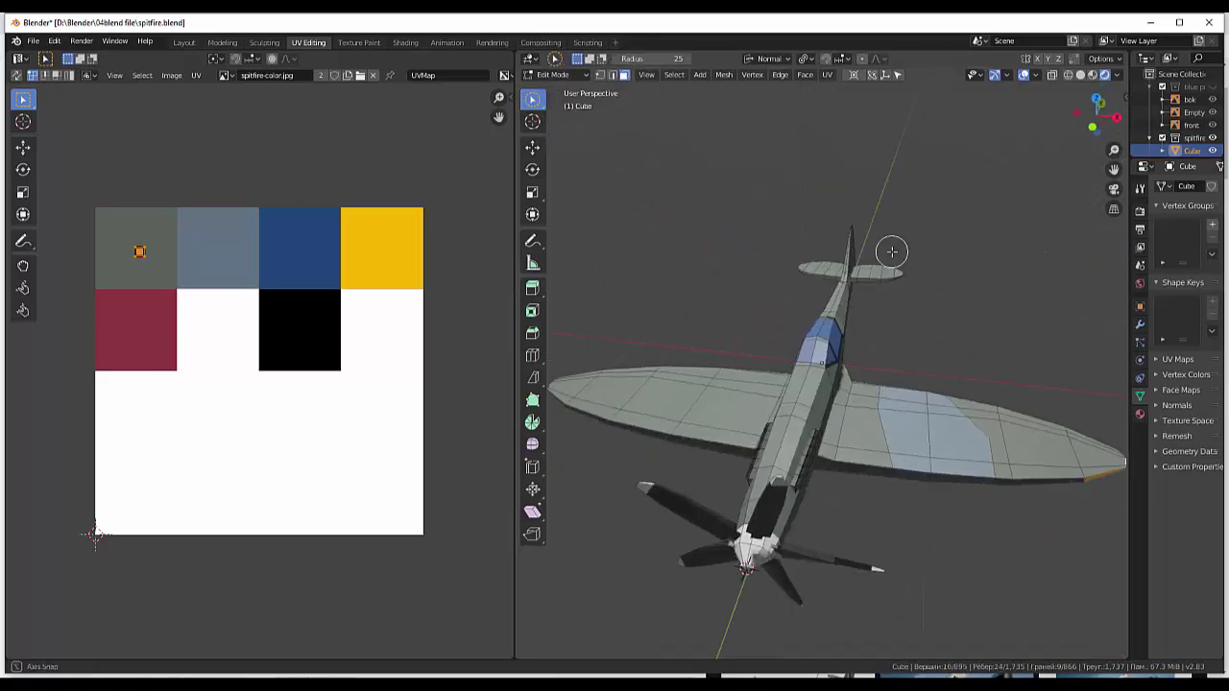
pyautogui.moveTo(1104, 430); pyautogui.dragTo(1115, 471)
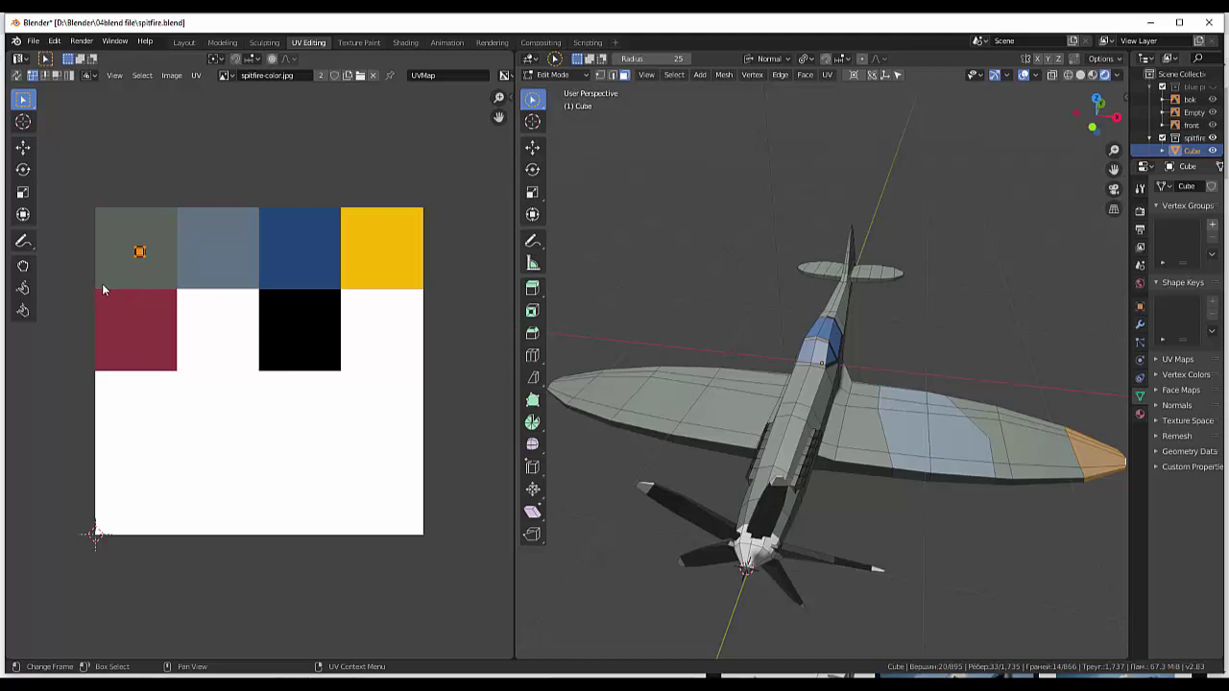
# - Move the wingtip faces' UVs onto the pale blue-grey palette square and clear the selection
pyautogui.press('g')
pyautogui.click(176, 276)
pyautogui.hotkey('alt', 'a')
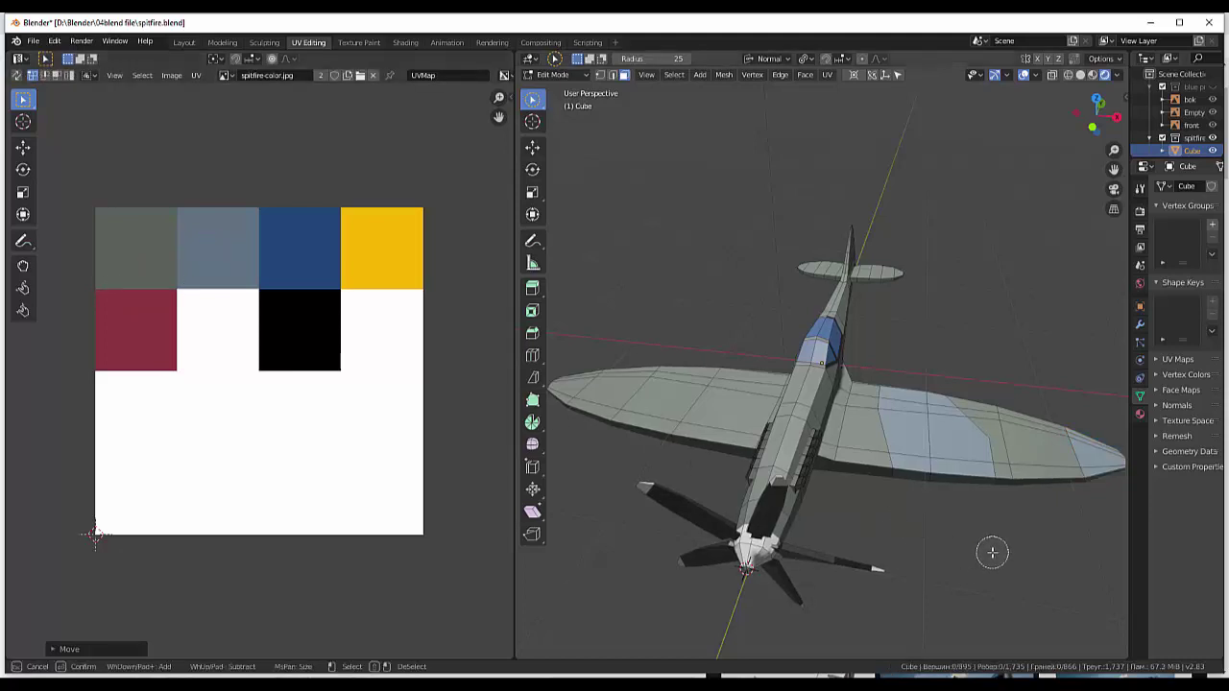
pyautogui.moveTo(988, 548)
pyautogui.mouseDown(button='middle')
pyautogui.moveTo(864, 577)
pyautogui.moveTo(825, 518)
pyautogui.moveTo(848, 532)
pyautogui.moveTo(960, 511)
pyautogui.moveTo(1056, 527)
pyautogui.moveTo(1069, 554)
pyautogui.moveTo(951, 510)
pyautogui.moveTo(927, 463)
pyautogui.moveTo(934, 424)
pyautogui.moveTo(968, 502)
pyautogui.mouseUp(button='middle')
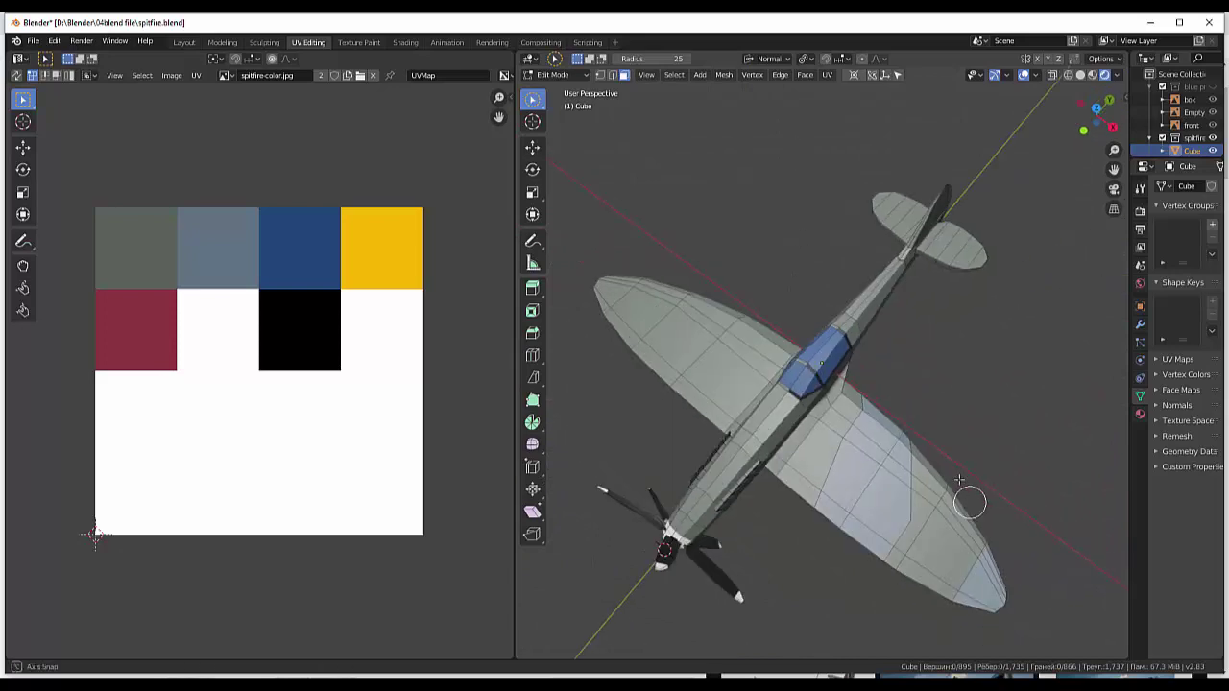
pyautogui.scroll(-2, 931, 382)
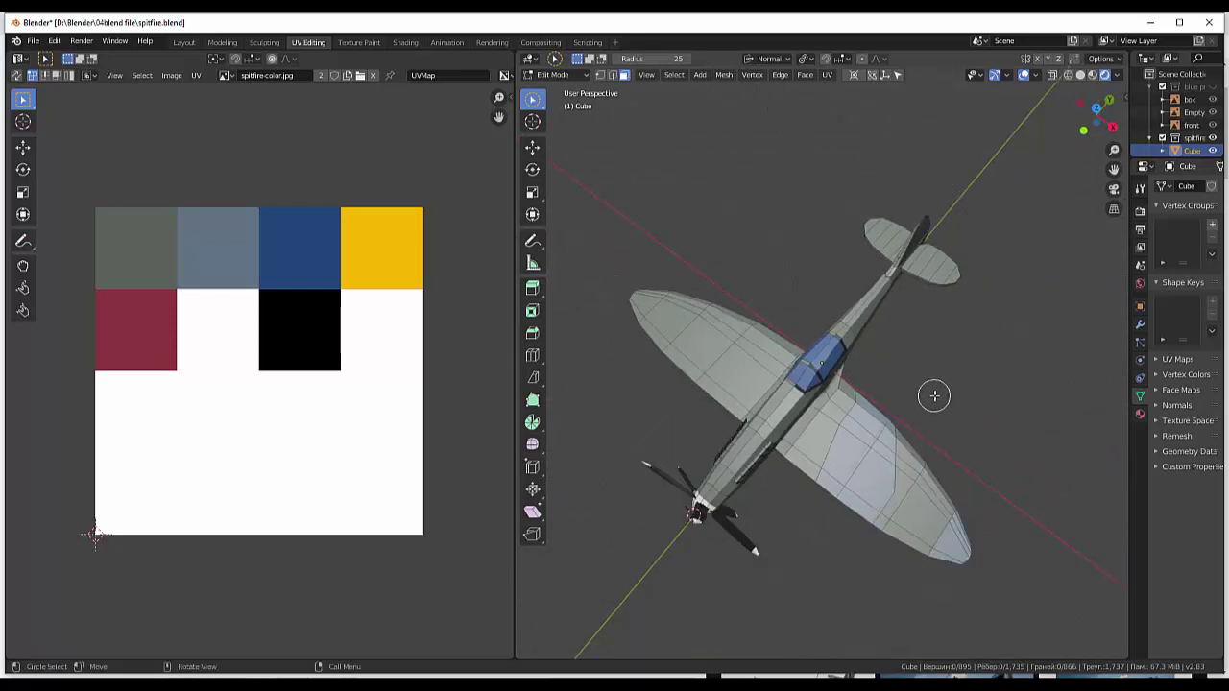
pyautogui.scroll(2, 931, 382)
pyautogui.scroll(-3, 931, 388)
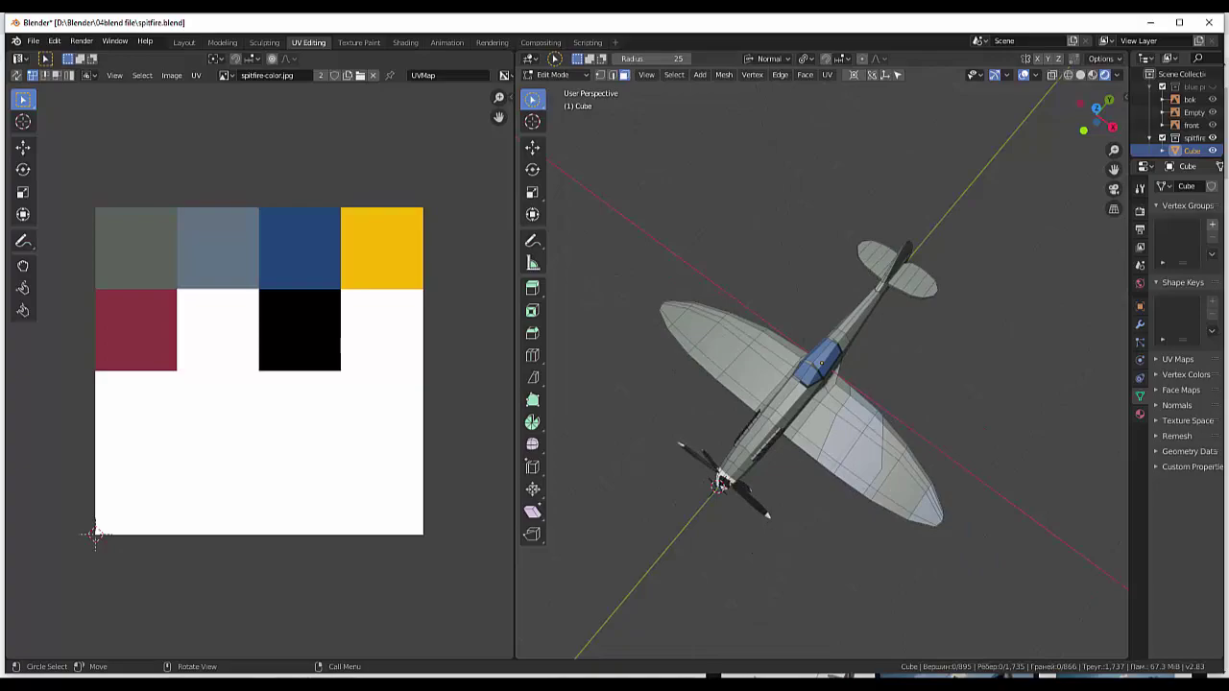
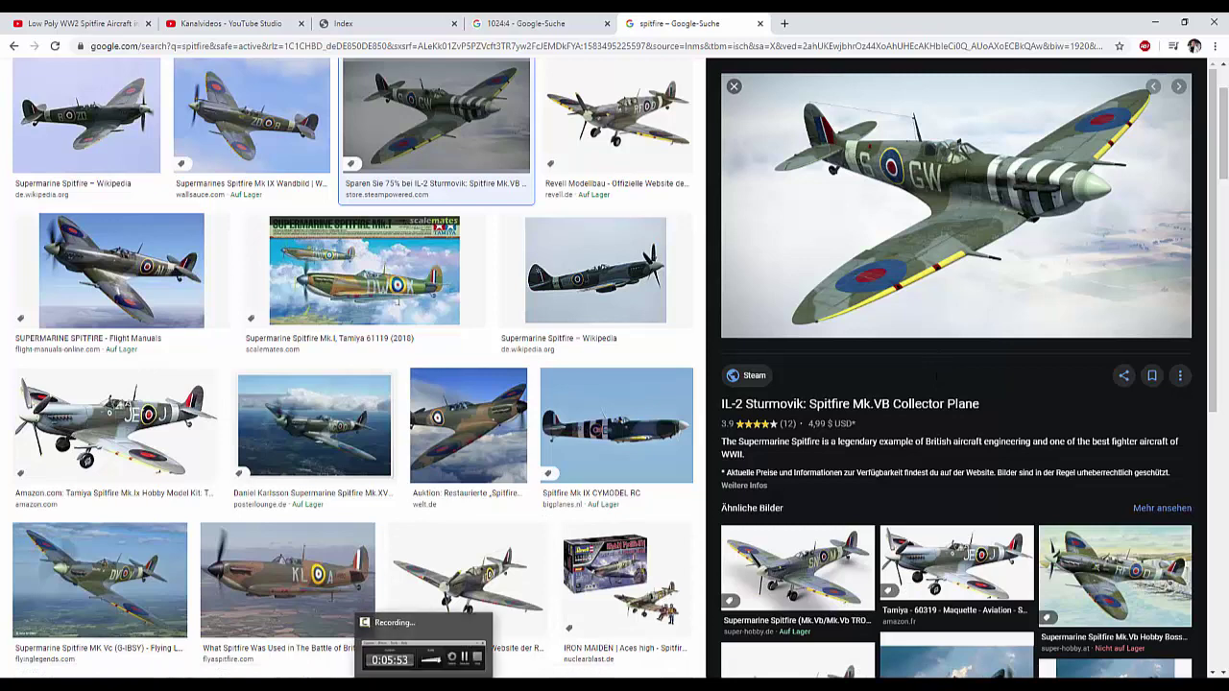
# - Leave the Chrome Spitfire references and bring up spitfire-color.jpg in Photoshop
pyautogui.click(425, 643)
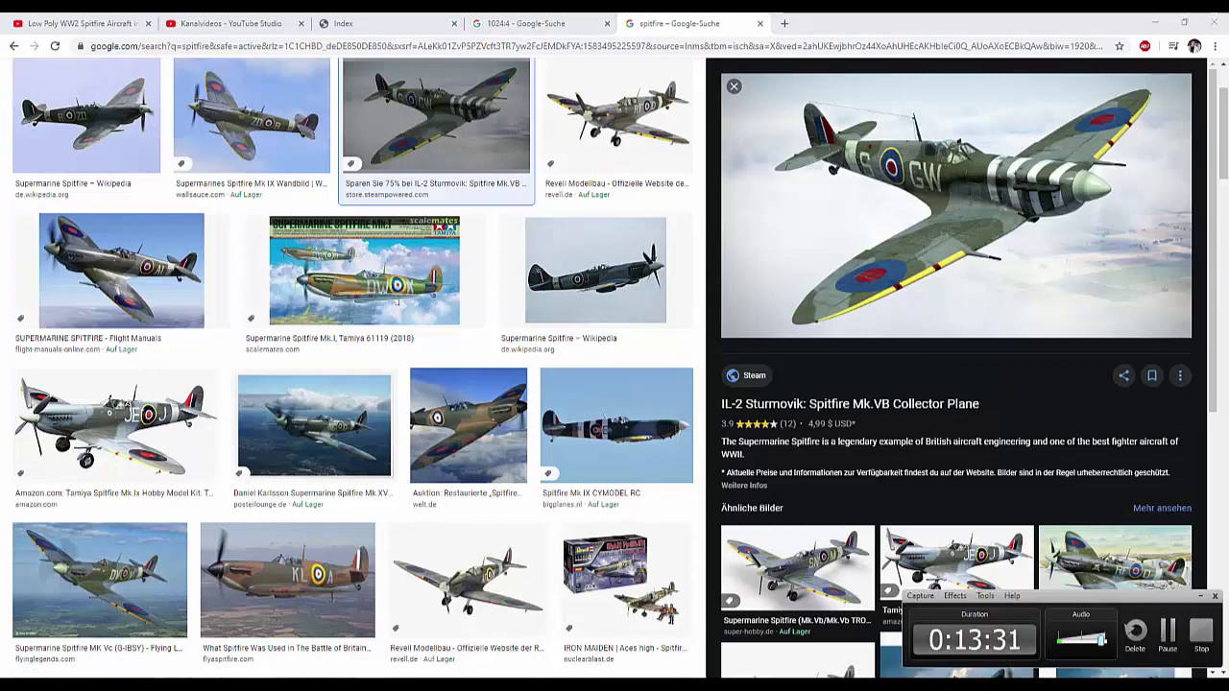
pyautogui.hotkey('alt', 'Tab')
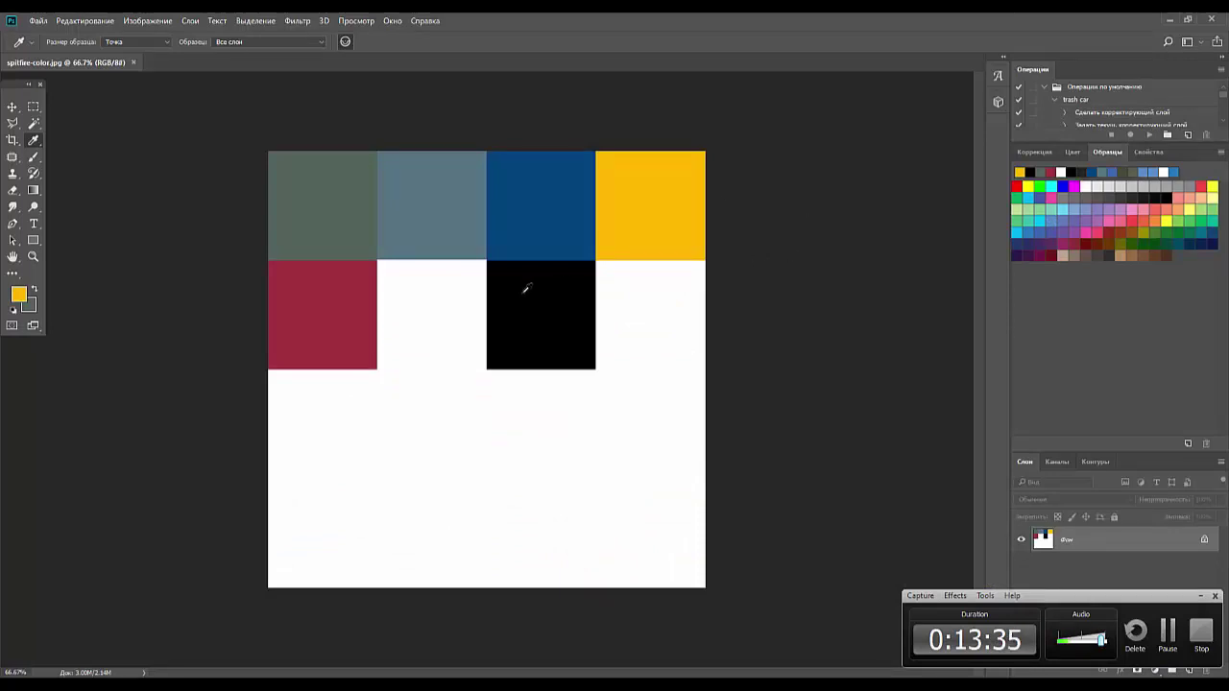
# - Darken the top-left grey-green swatch with a Levels adjustment, black input at 40
pyautogui.click(34, 123)
pyautogui.click(304, 198)
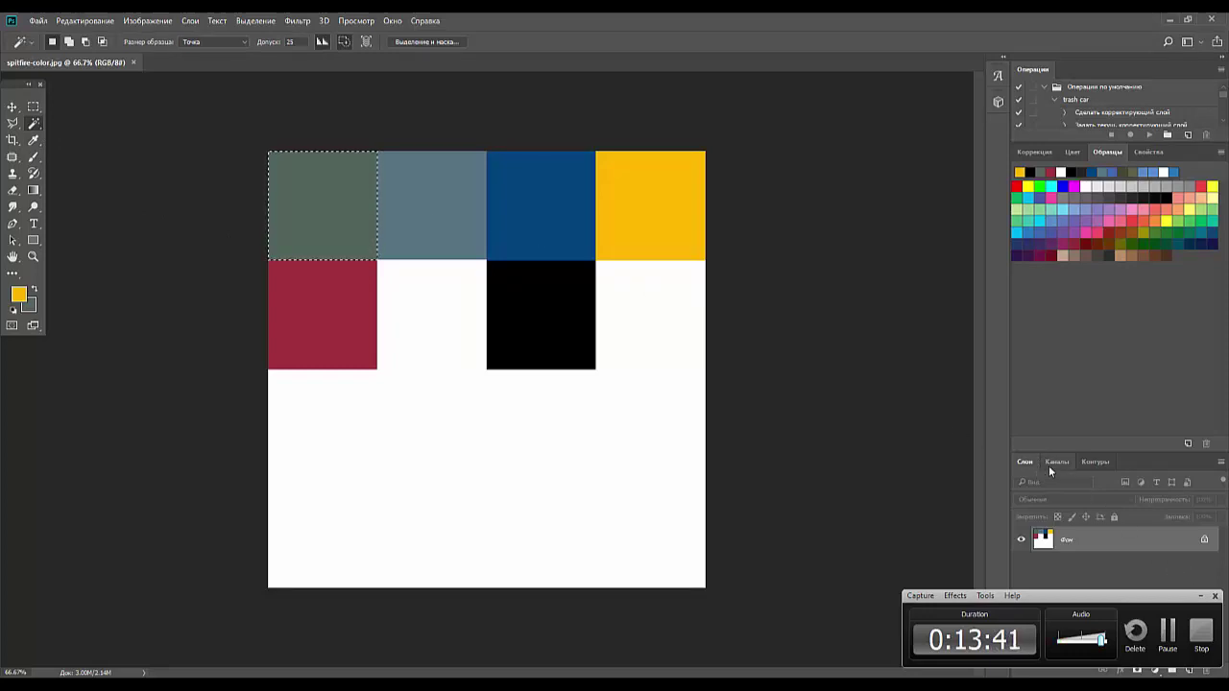
pyautogui.click(1034, 152)
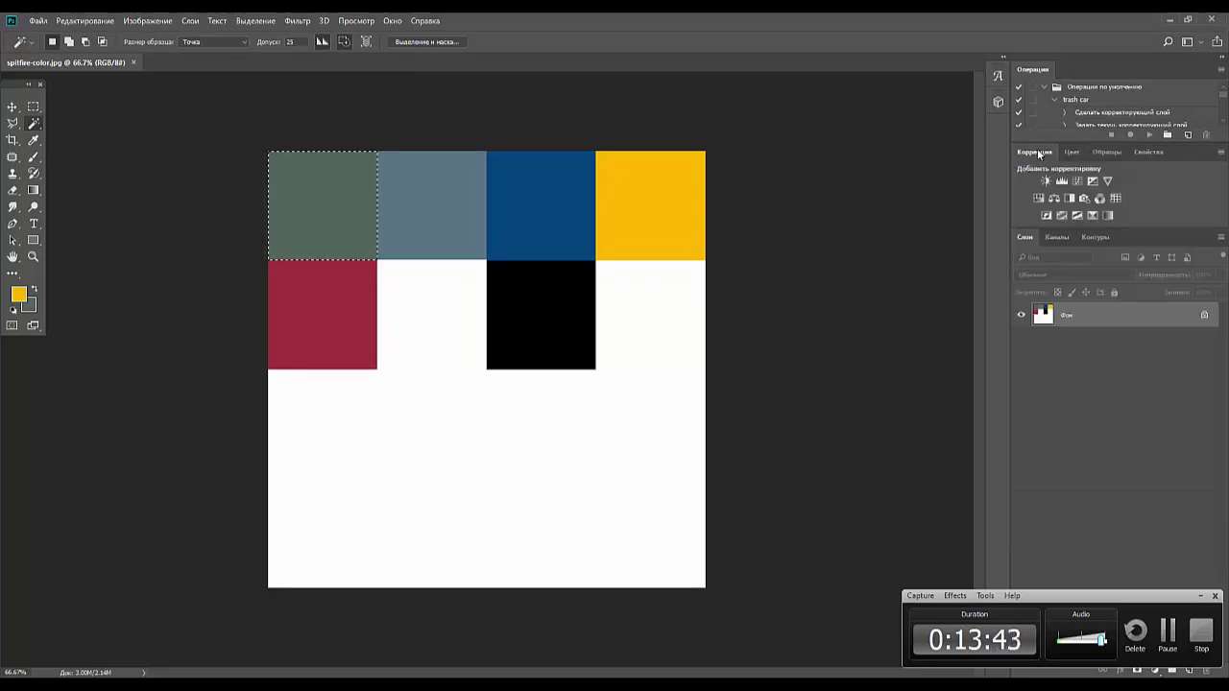
pyautogui.click(1061, 180)
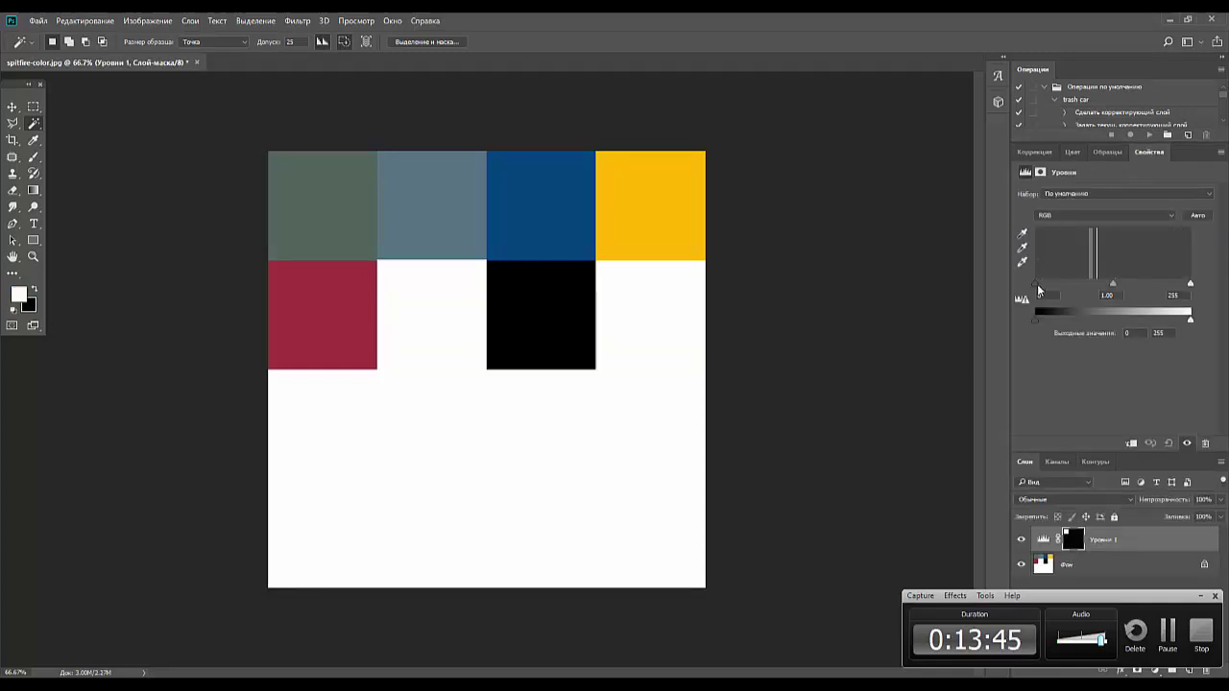
pyautogui.moveTo(1035, 284); pyautogui.dragTo(1060, 285)
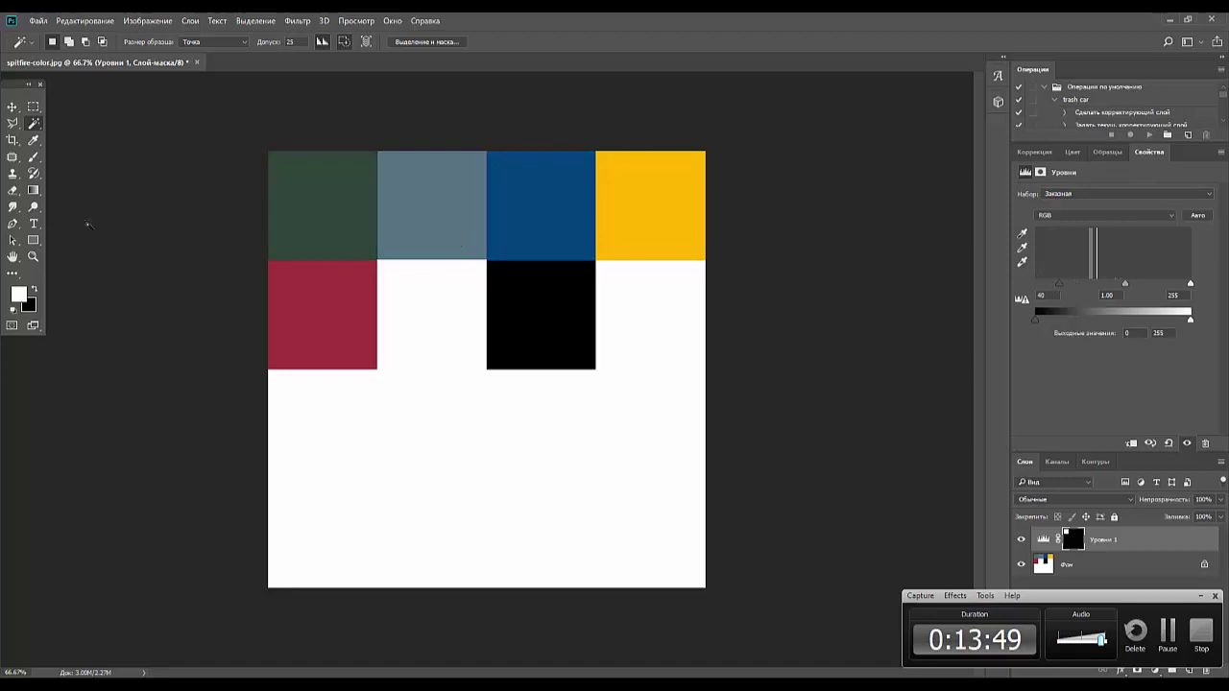
pyautogui.click(13, 107)
pyautogui.click(433, 230)
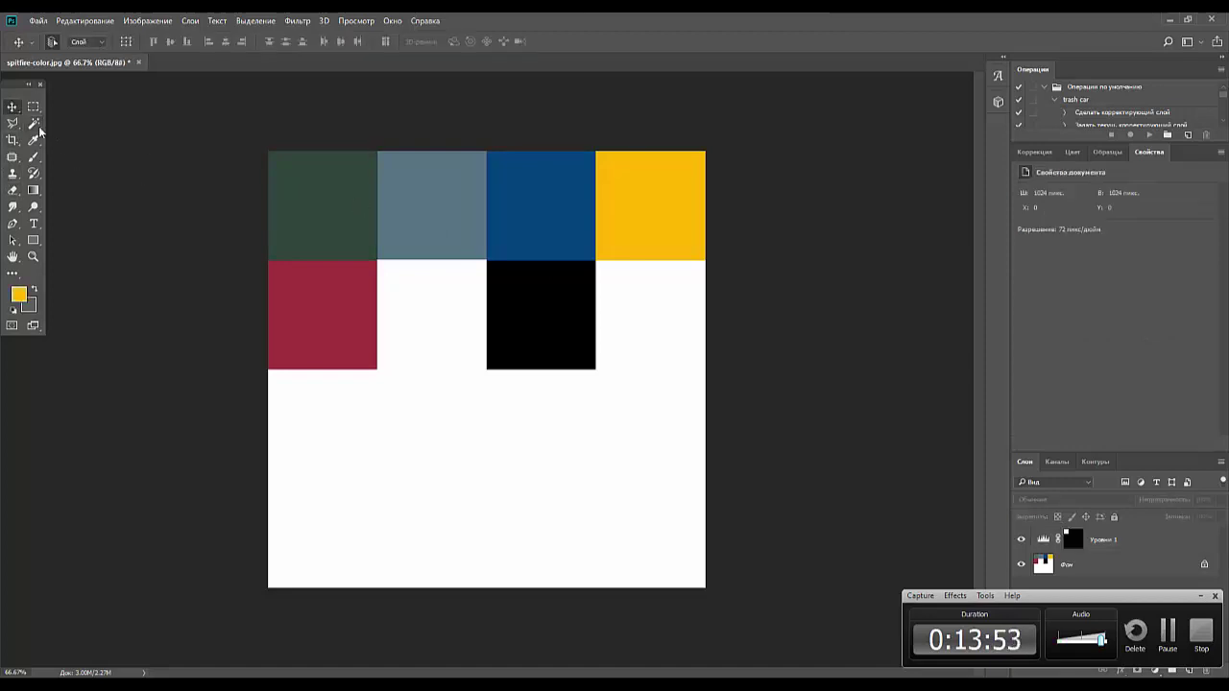
# - Lighten the grey-blue swatch with a second Levels layer, white input at 182
pyautogui.click(35, 124)
pyautogui.click(407, 209)
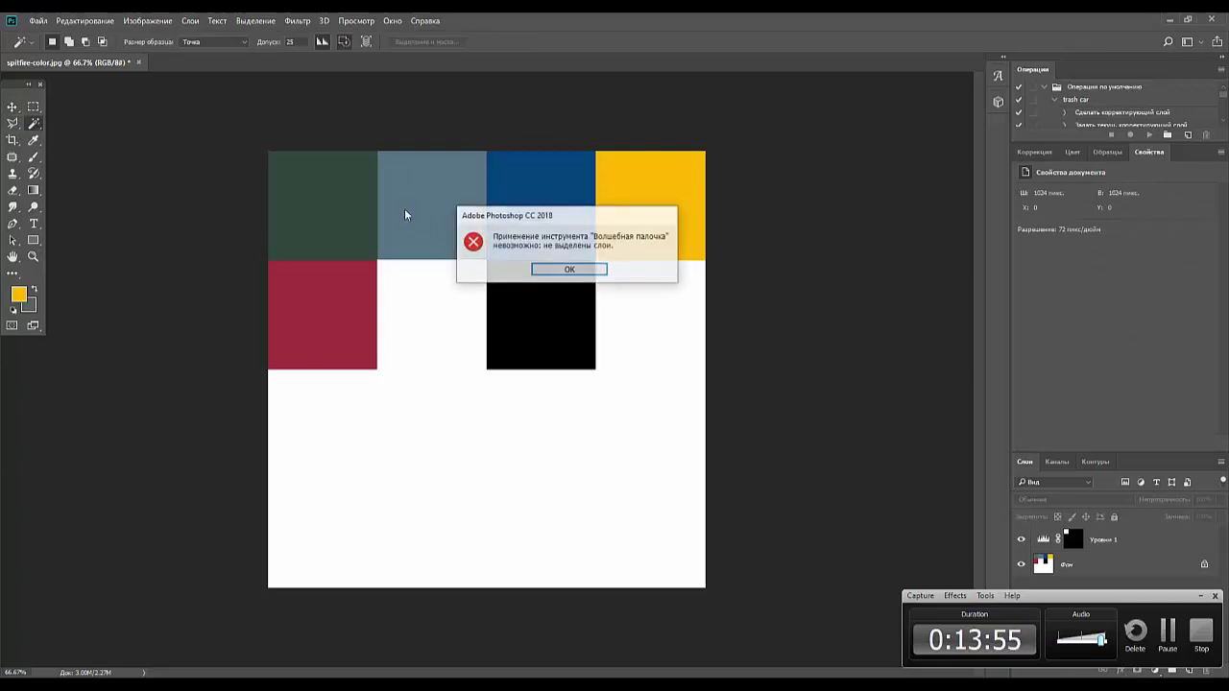
pyautogui.click(566, 268)
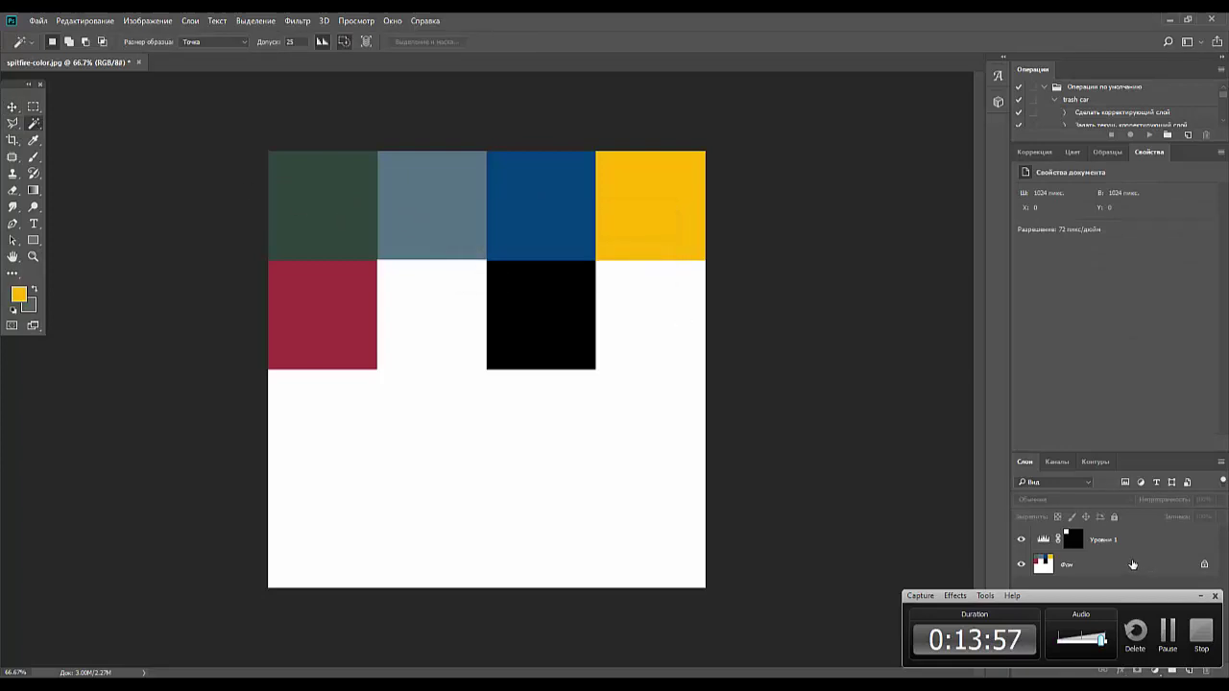
pyautogui.click(1132, 565)
pyautogui.click(451, 228)
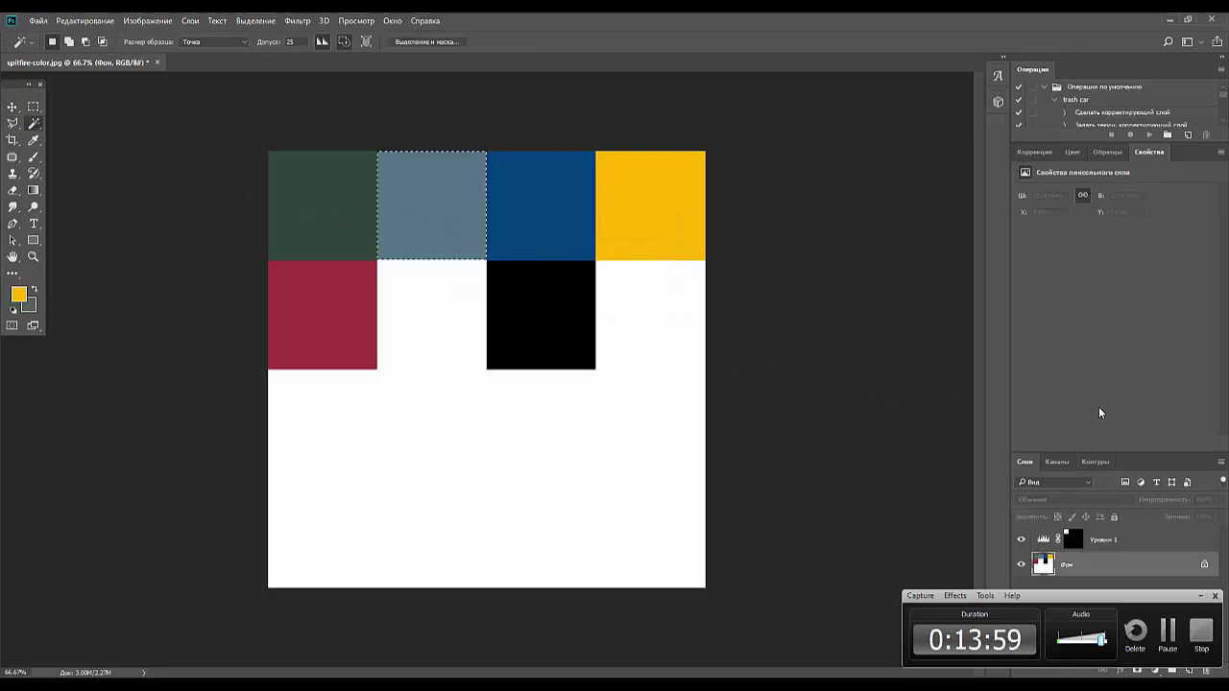
pyautogui.click(1035, 153)
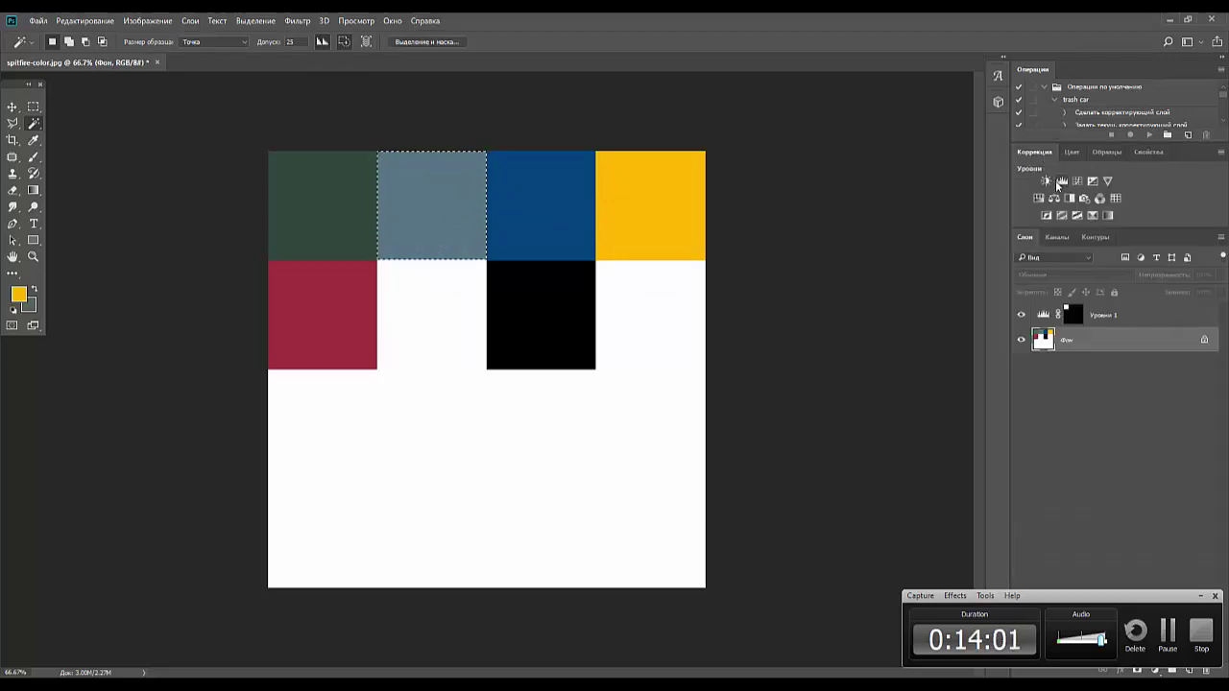
pyautogui.click(1061, 181)
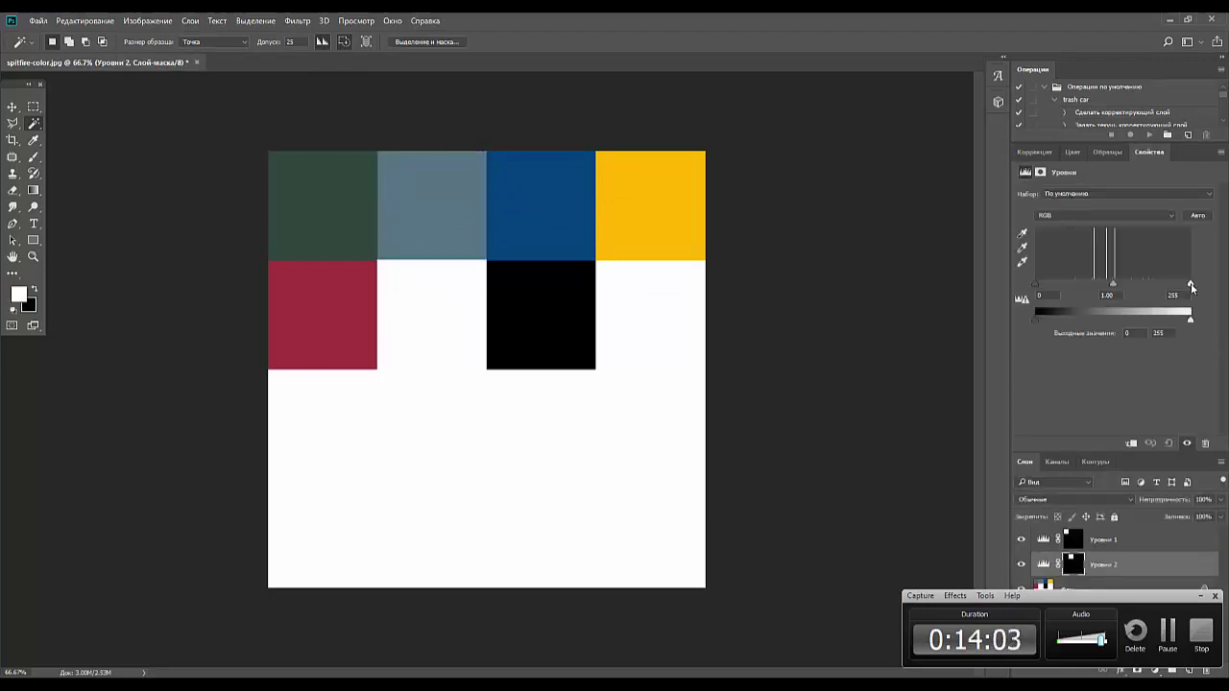
pyautogui.moveTo(1190, 285); pyautogui.dragTo(1145, 286)
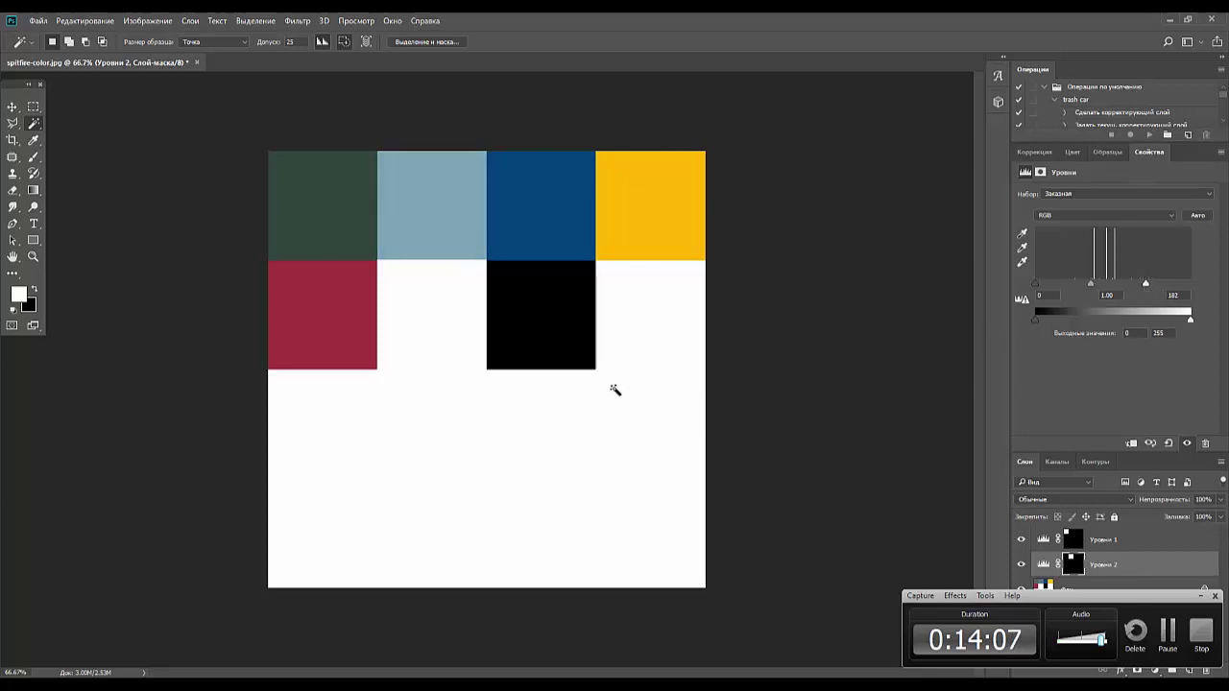
# - Marquee-select the 256×256 blank square below the yellow swatch and pick a blue colour
pyautogui.click(34, 107)
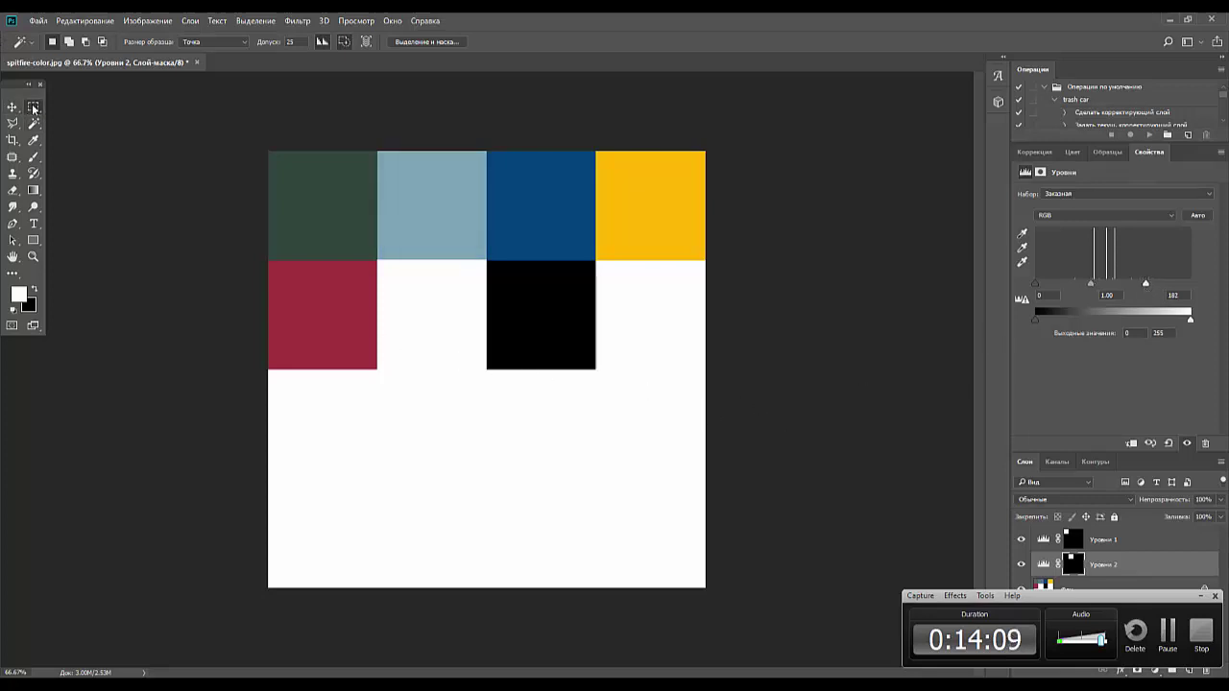
pyautogui.click(595, 259)
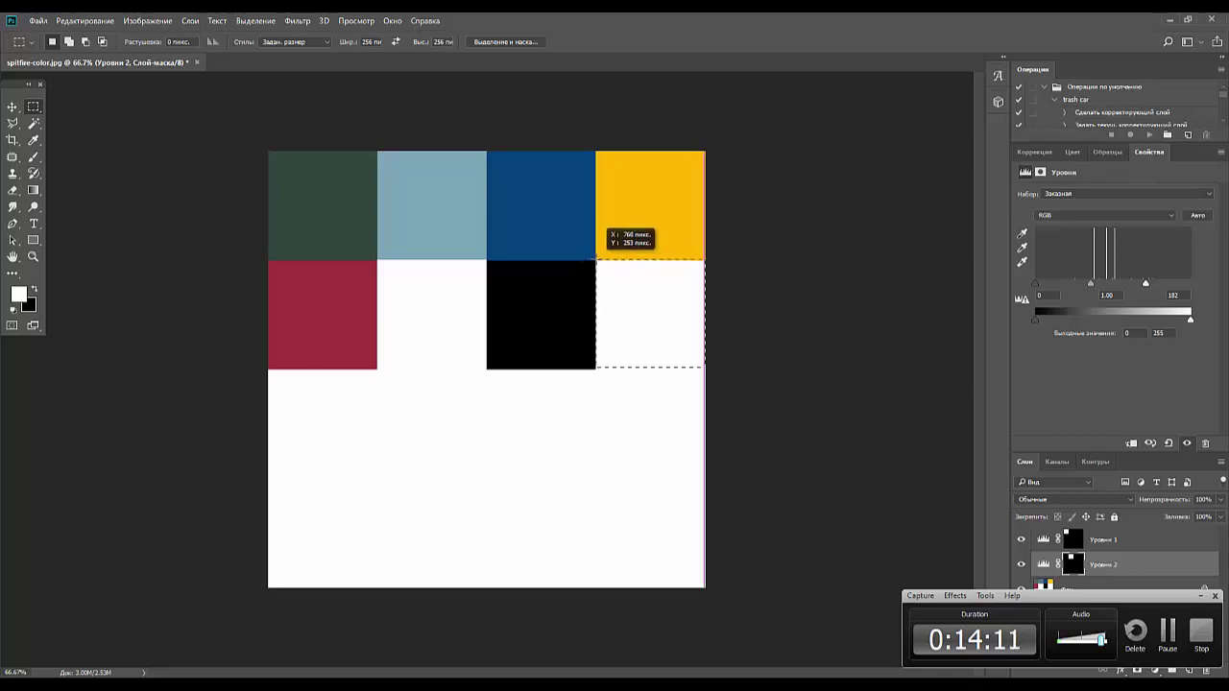
pyautogui.moveTo(595, 258); pyautogui.dragTo(594, 260)
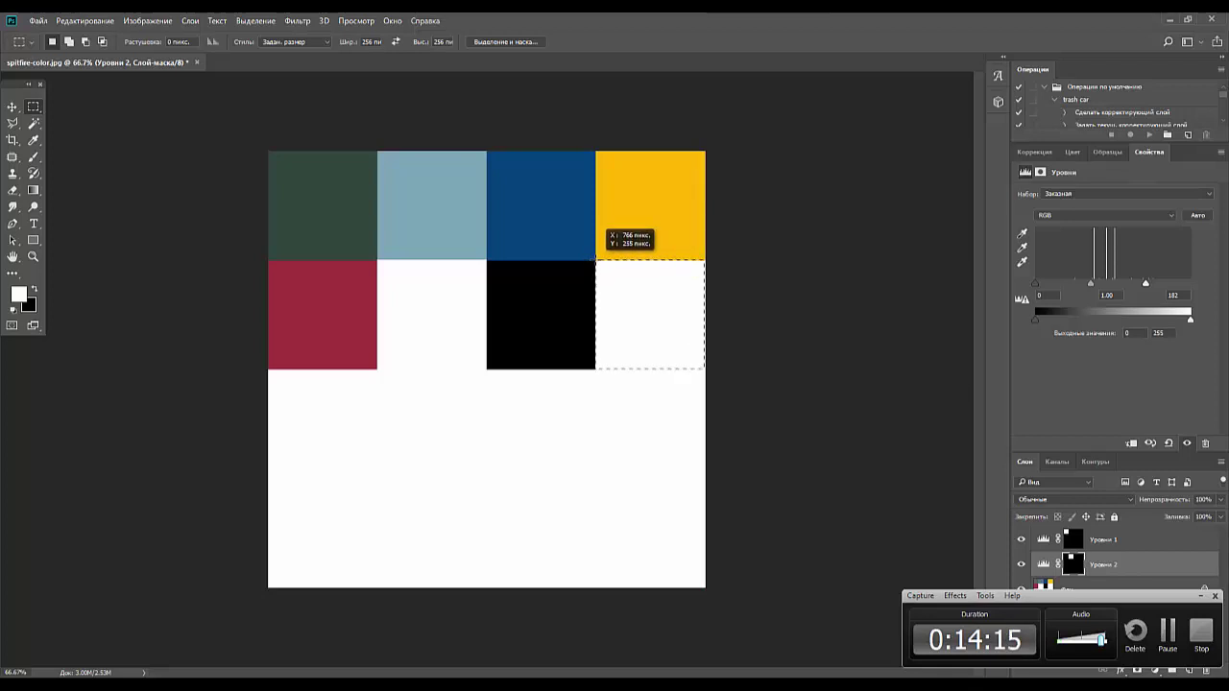
pyautogui.moveTo(595, 259); pyautogui.dragTo(595, 259)
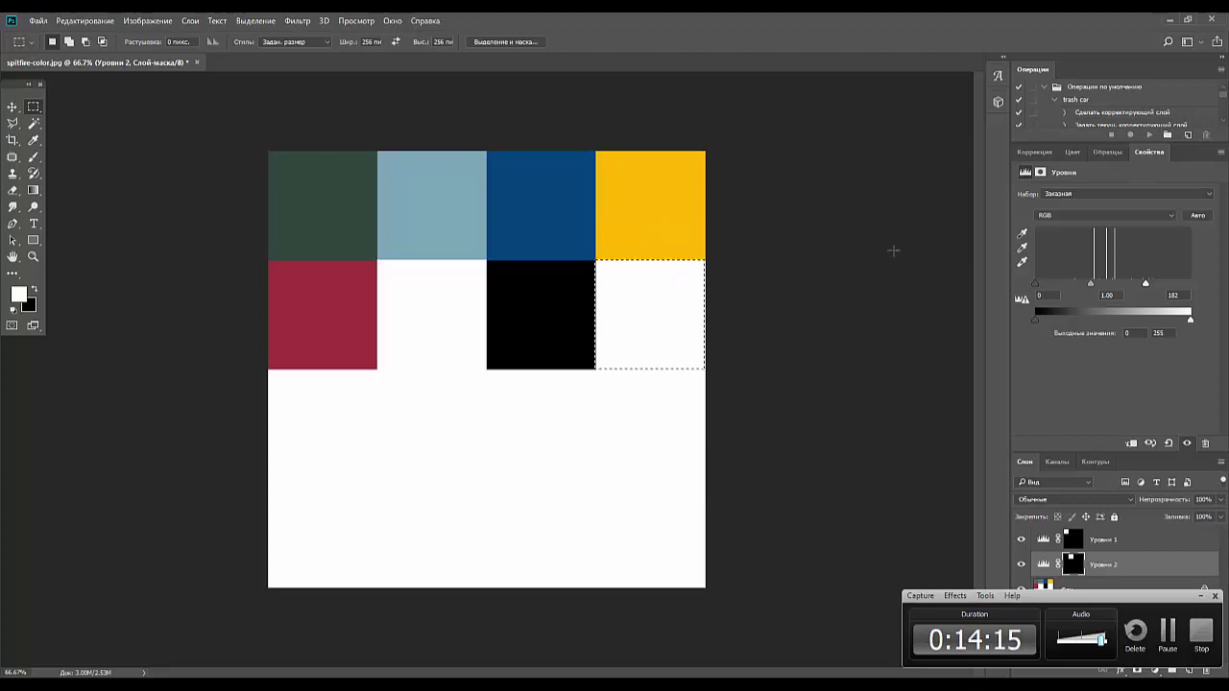
pyautogui.click(20, 295)
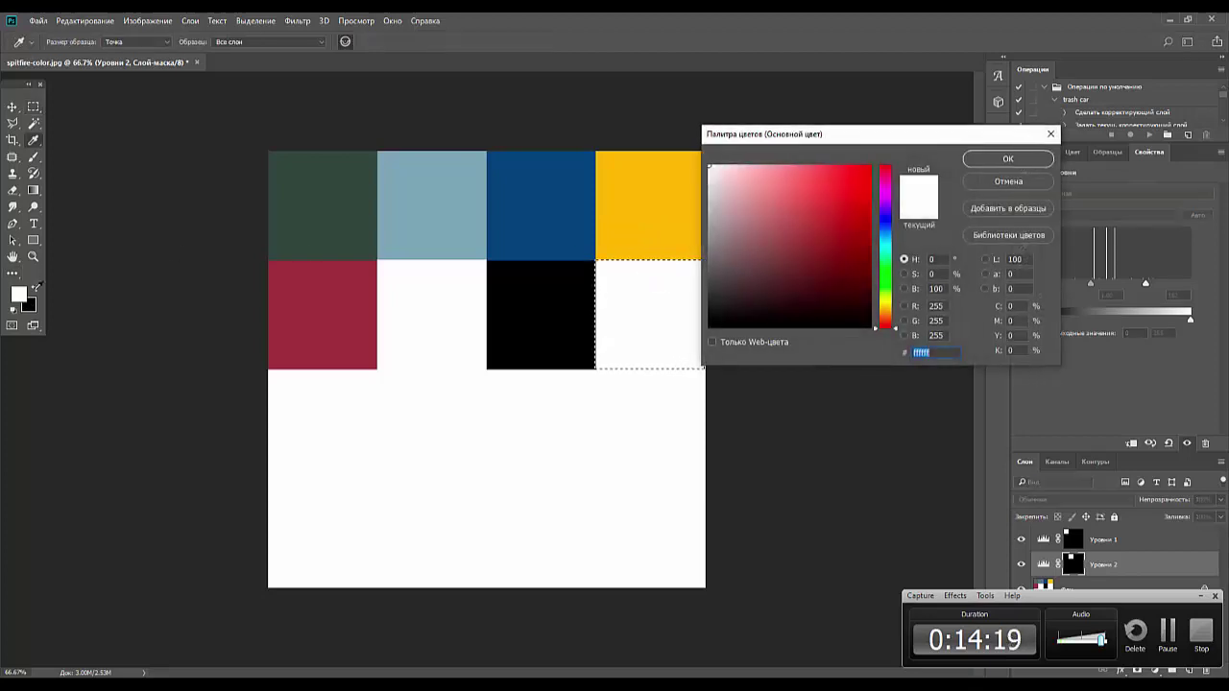
pyautogui.click(887, 230)
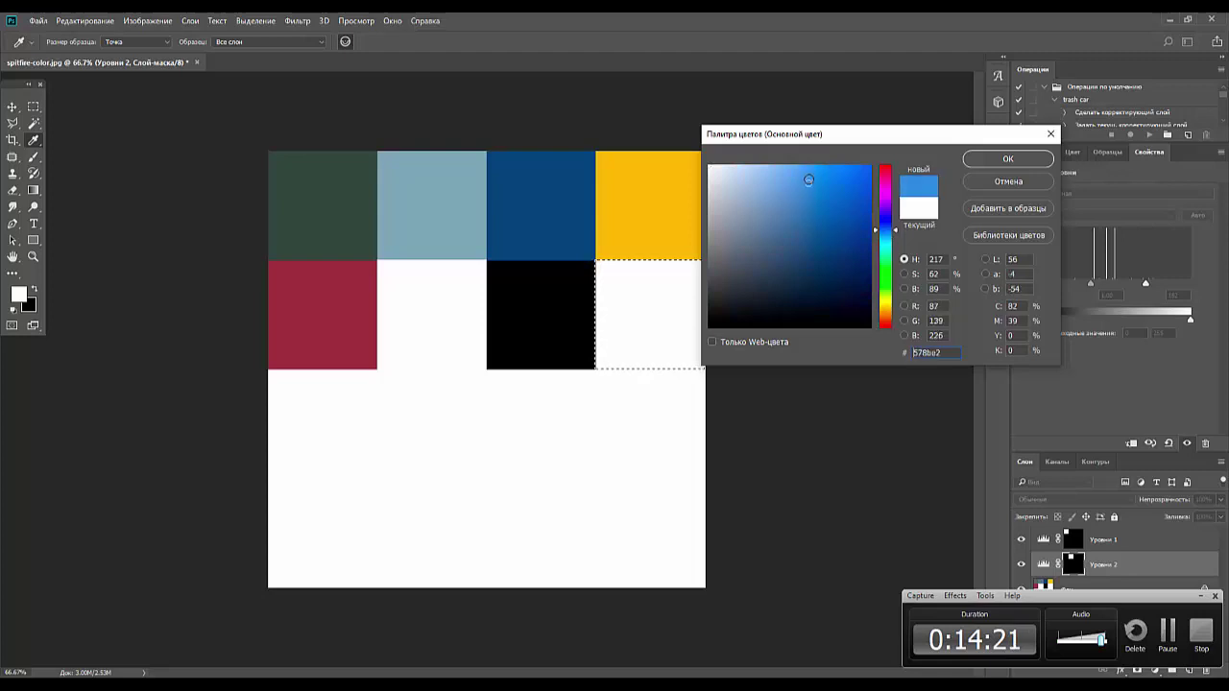
pyautogui.moveTo(809, 182); pyautogui.dragTo(809, 161)
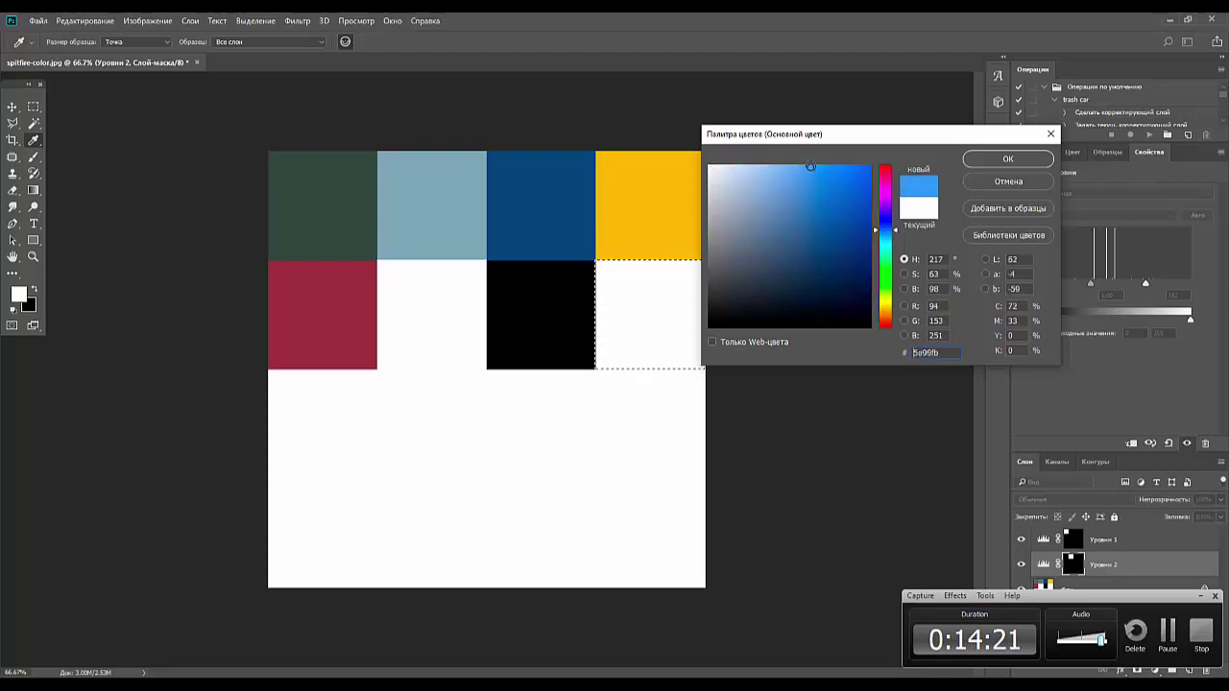
pyautogui.click(999, 160)
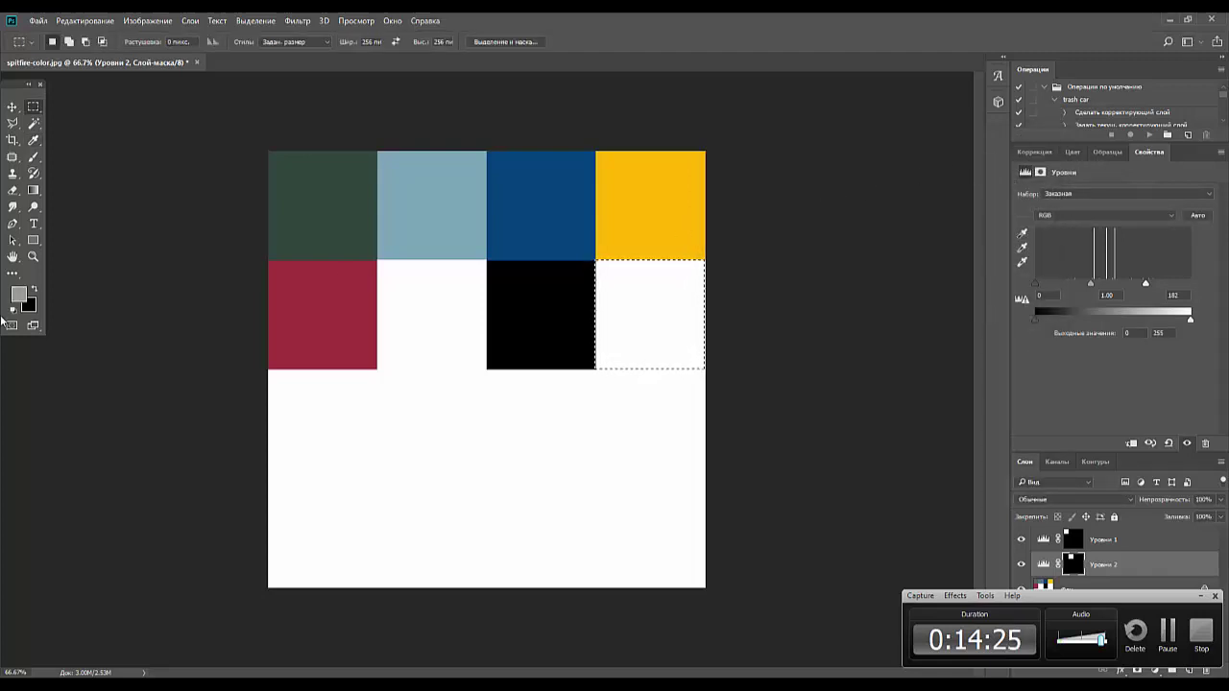
# - Fill the selected square on the Background layer with bright cyan (#2aaae5)
pyautogui.click(1101, 587)
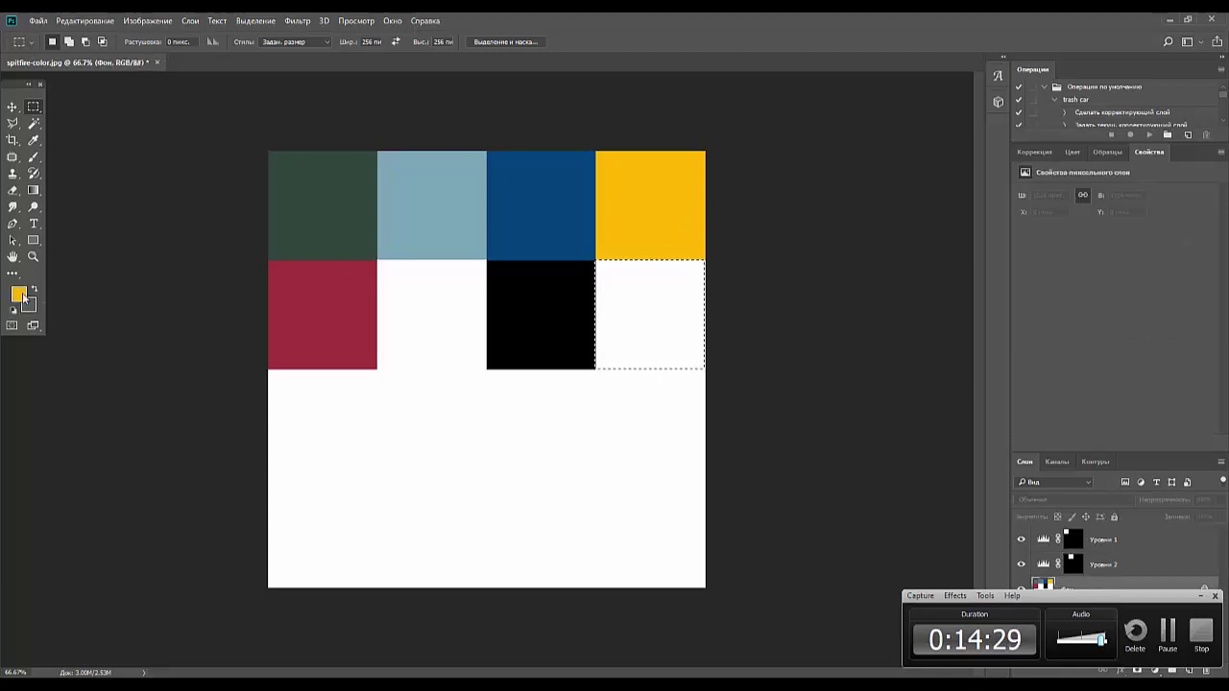
pyautogui.click(19, 294)
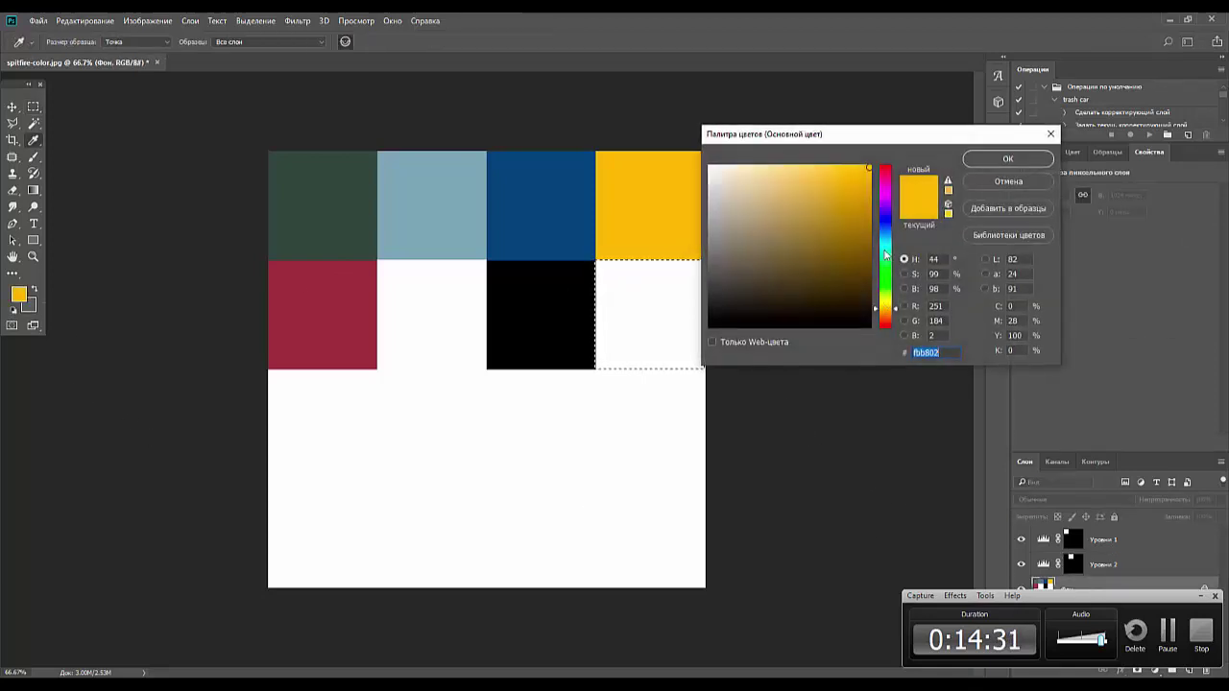
pyautogui.moveTo(884, 252)
pyautogui.mouseDown()
pyautogui.moveTo(855, 167)
pyautogui.moveTo(841, 182)
pyautogui.mouseUp()
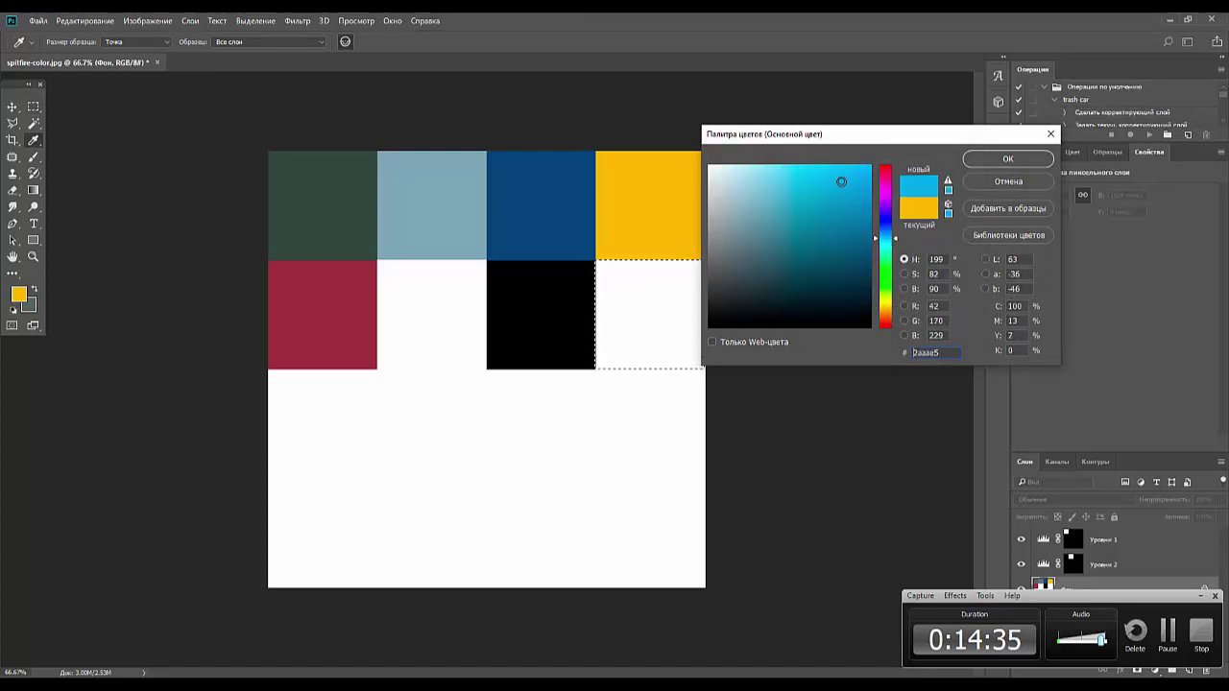
pyautogui.click(1000, 159)
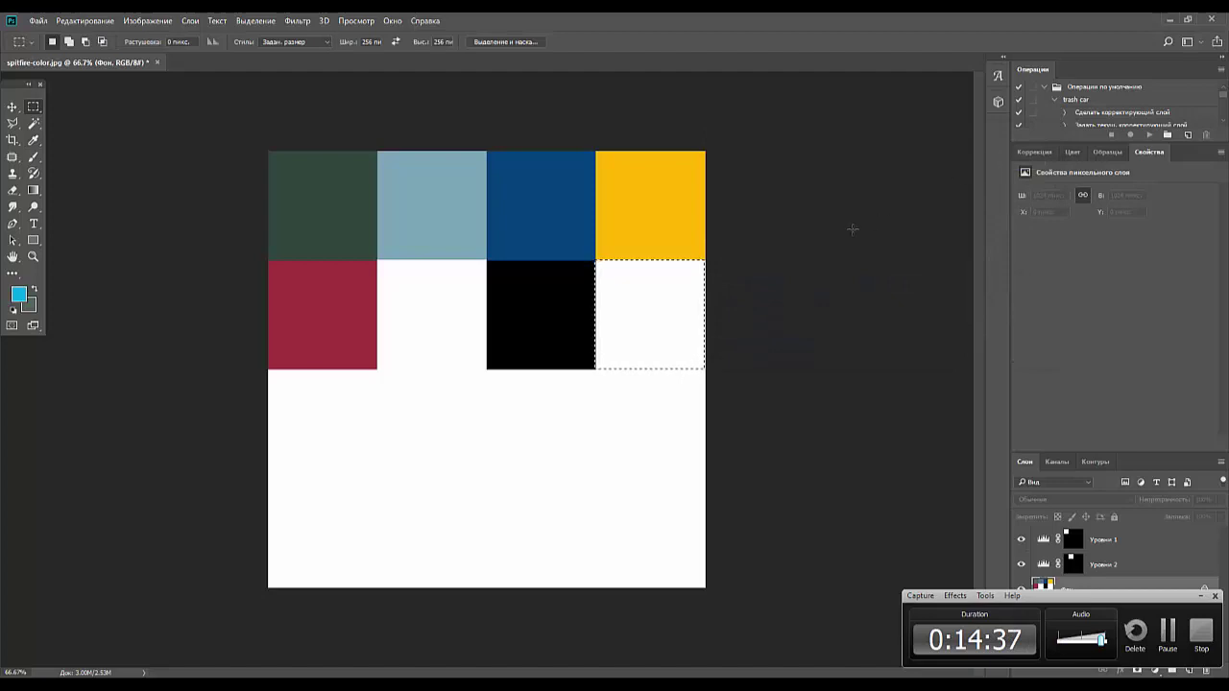
pyautogui.press('x')
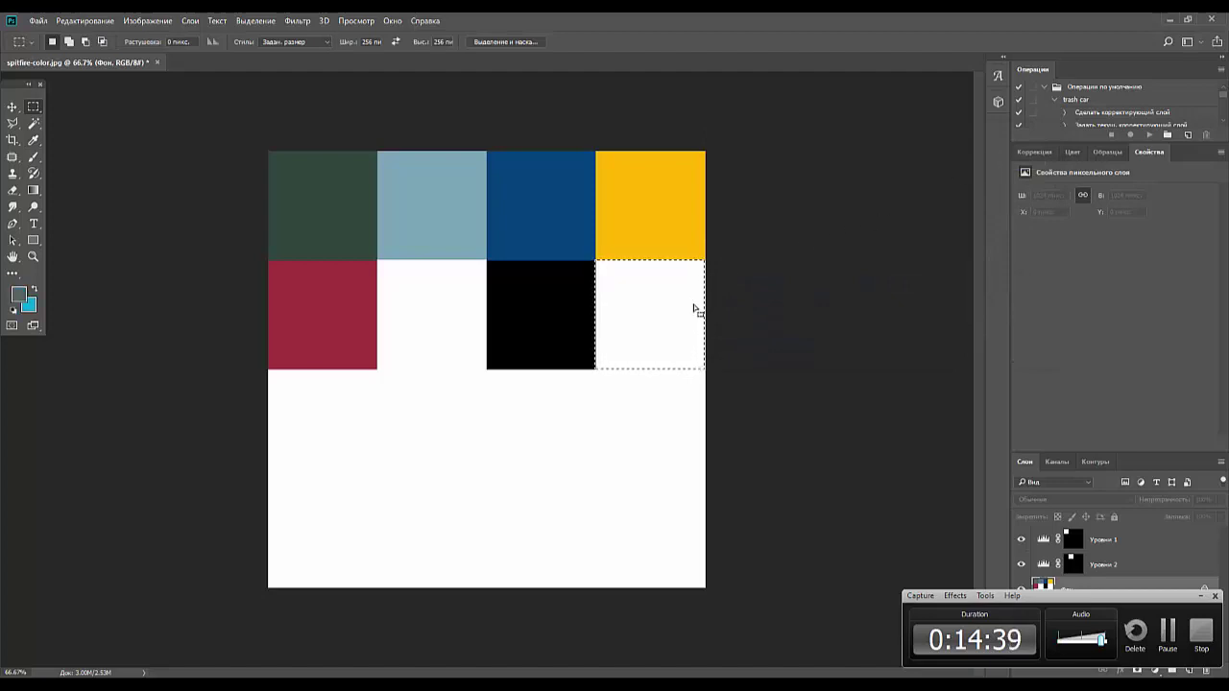
pyautogui.press('BackSpace')
pyautogui.hotkey('shift', 'Down')
pyautogui.hotkey('shift', 'Down')
pyautogui.hotkey('shift', 'Down')
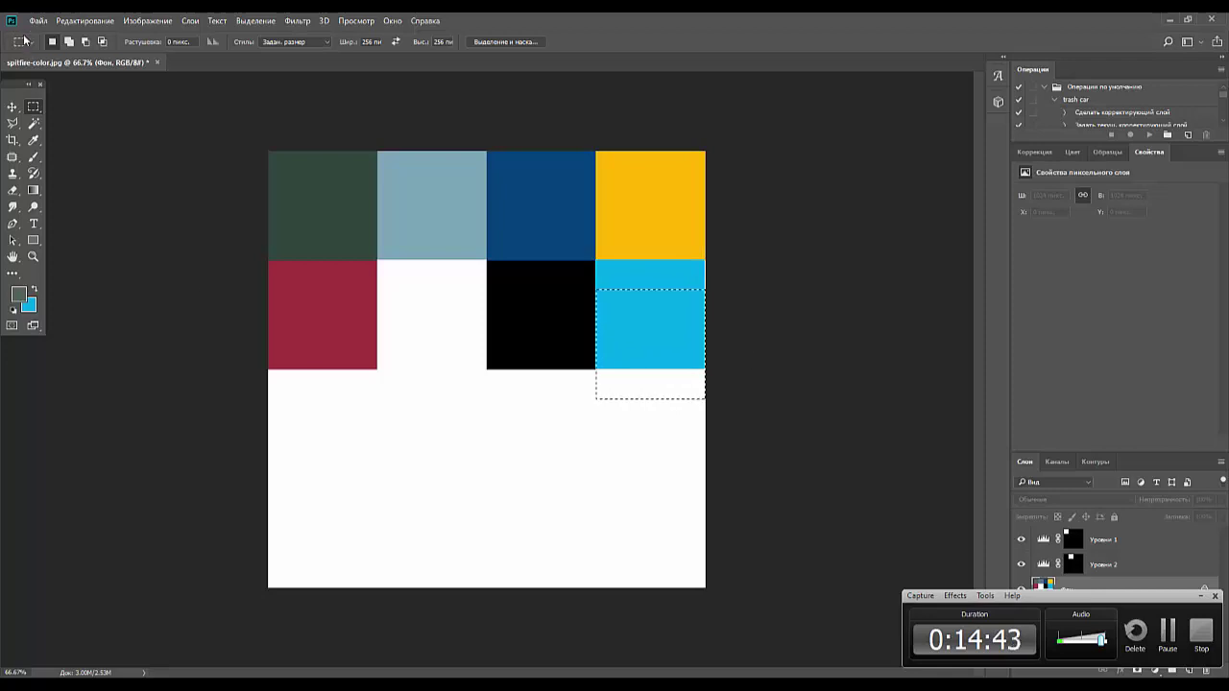
pyautogui.click(37, 20)
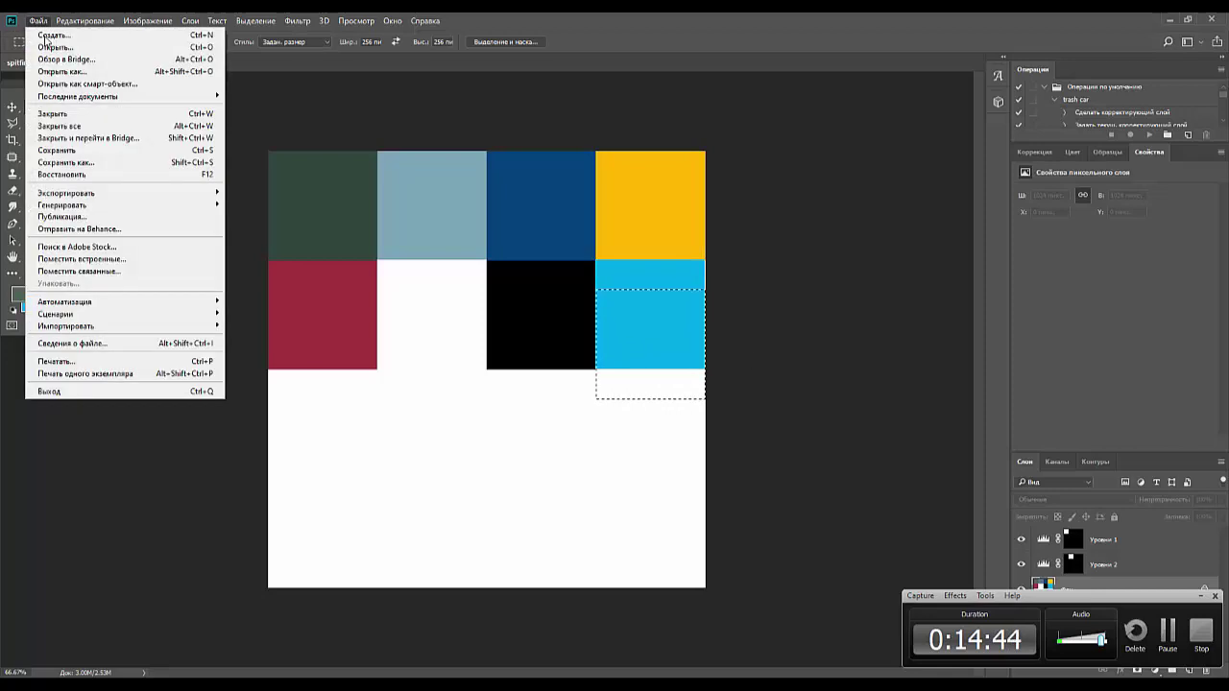
# - Merge the Уровни 1 and Уровни 2 adjustment layers into the Фон background layer
pyautogui.click(70, 151)
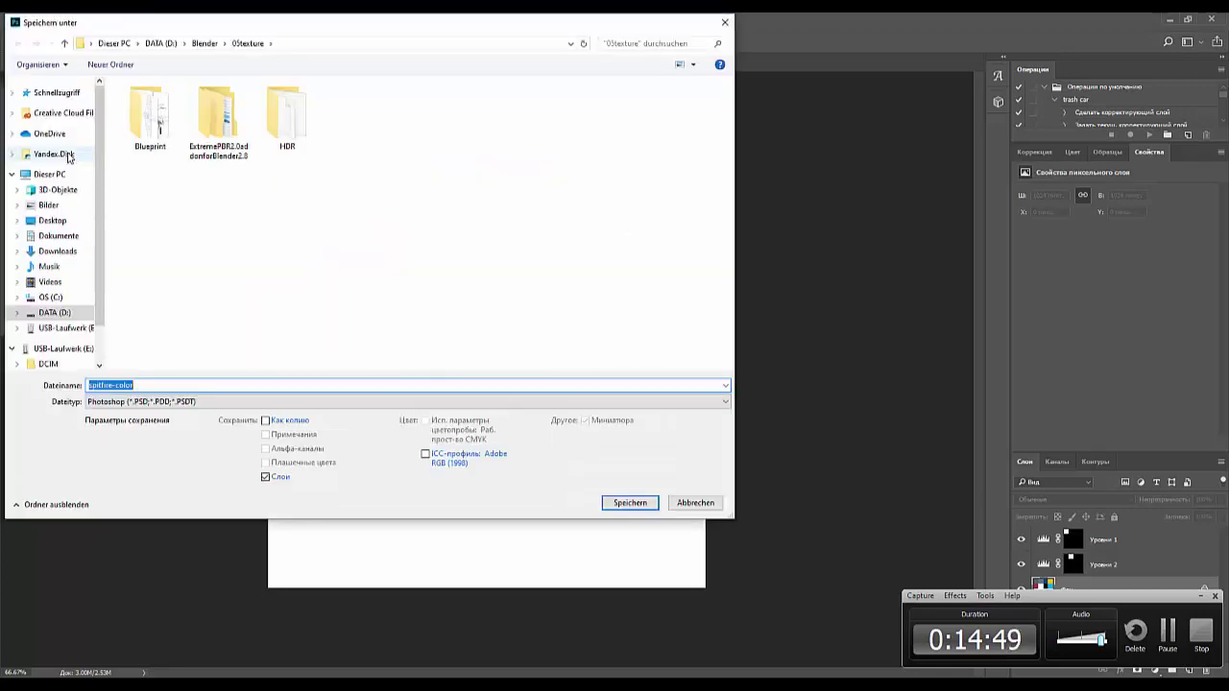
pyautogui.click(695, 502)
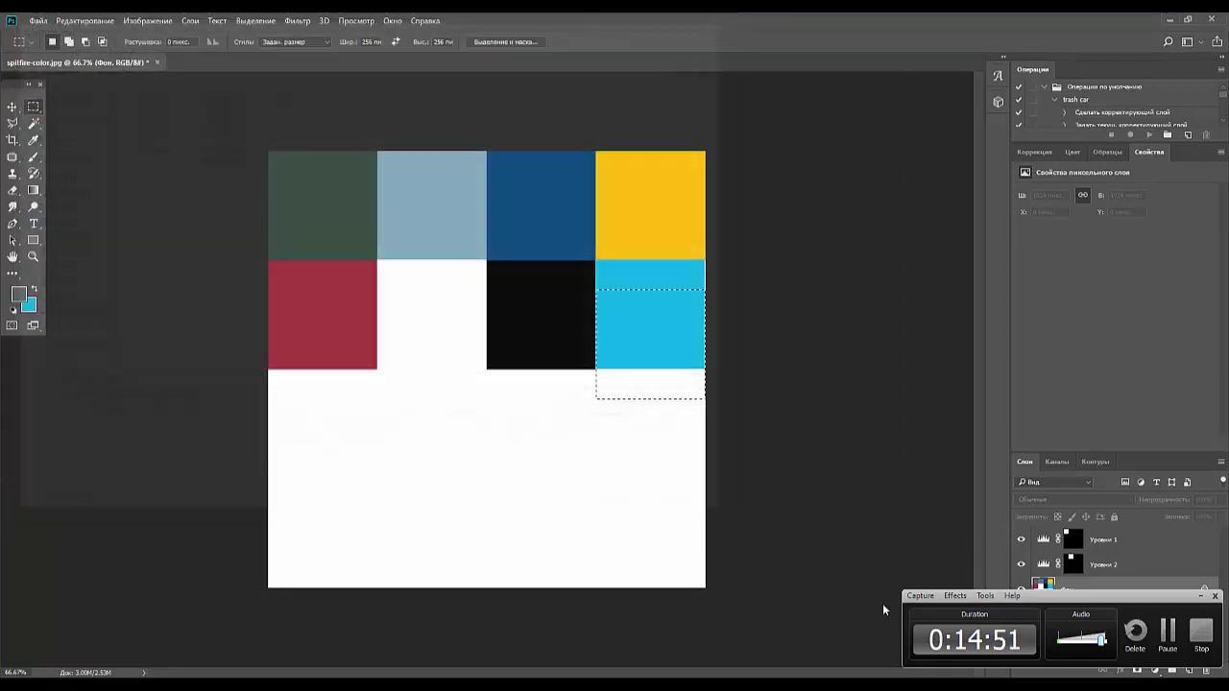
pyautogui.hotkey('alt', 't')
pyautogui.moveTo(1149, 599)
pyautogui.mouseDown()
pyautogui.moveTo(1056, 589)
pyautogui.moveTo(840, 612)
pyautogui.mouseUp()
pyautogui.click(1147, 541)
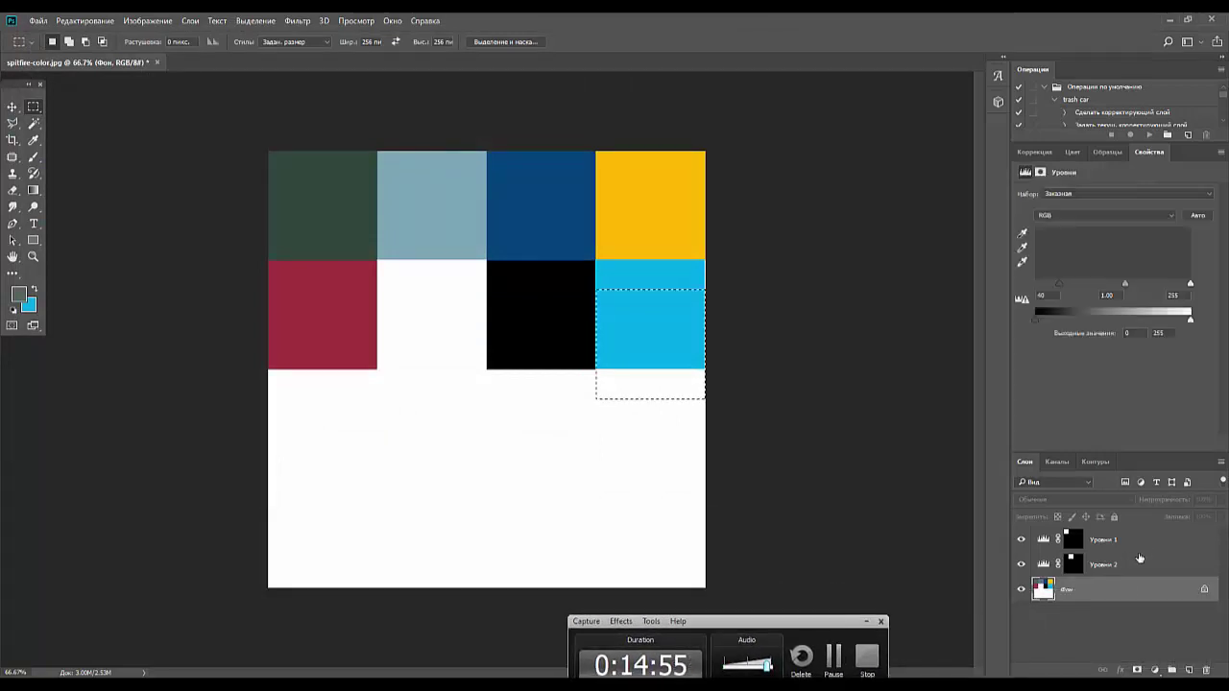
pyautogui.keyDown('shift'); pyautogui.click(1138, 567); pyautogui.keyUp('shift')
pyautogui.keyDown('shift'); pyautogui.click(1135, 586); pyautogui.keyUp('shift')
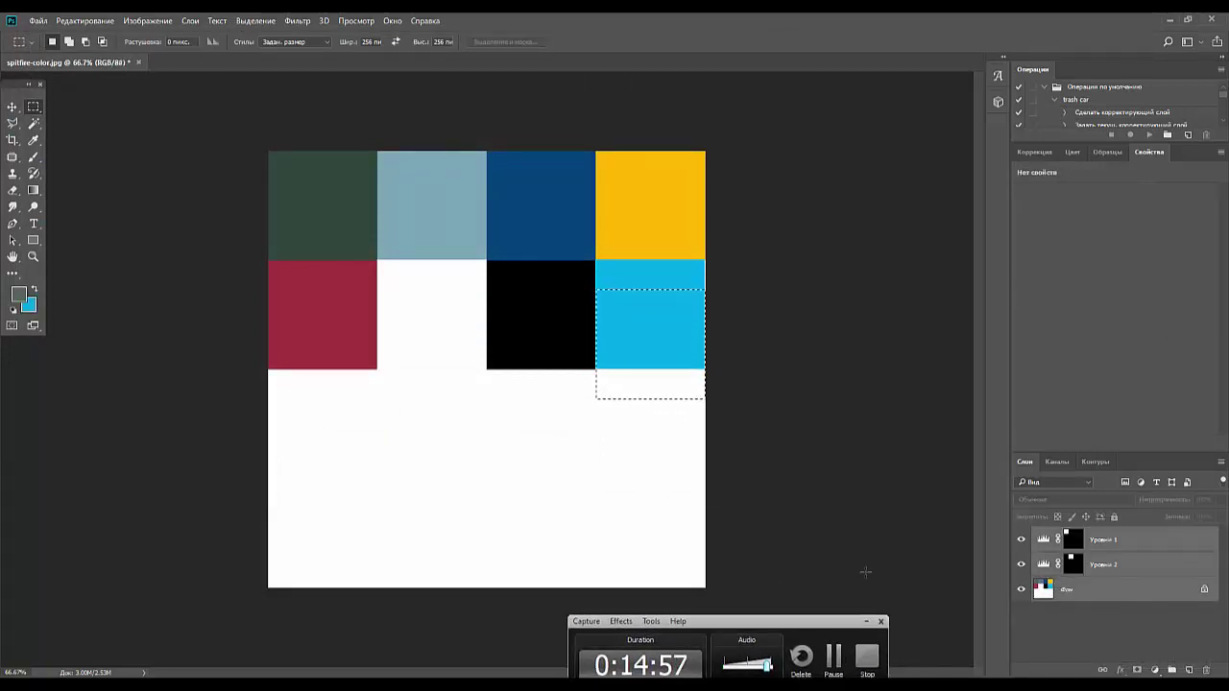
pyautogui.hotkey('ctrl', 'e')
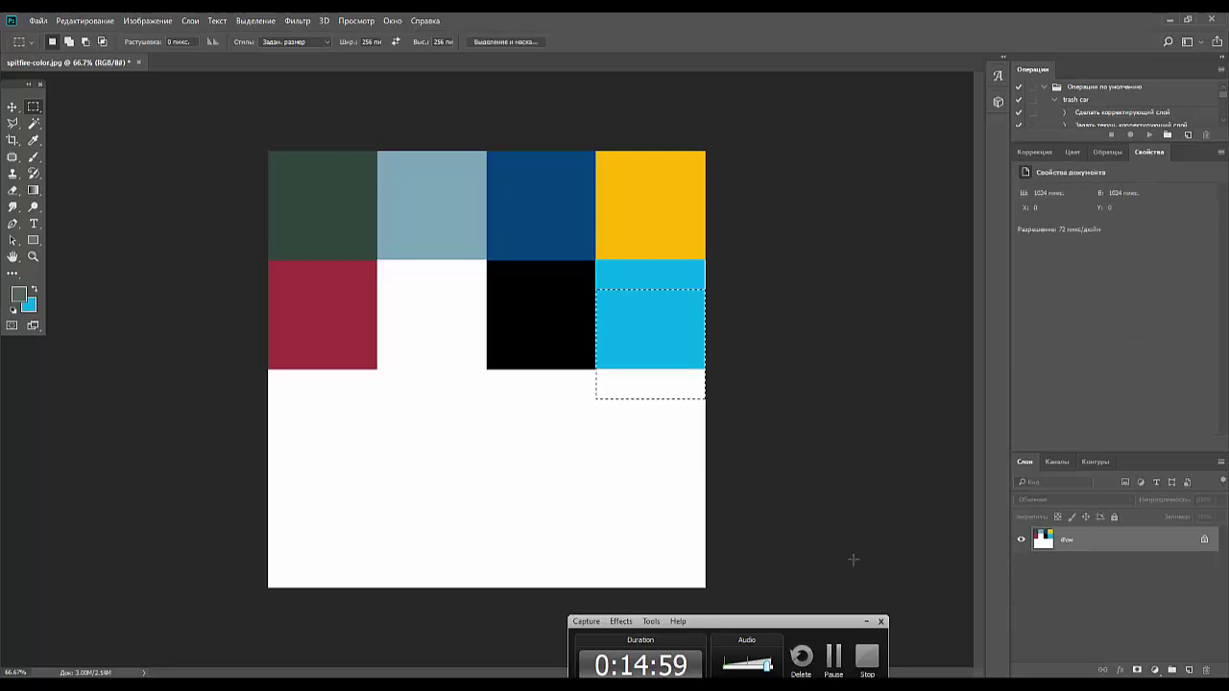
# - Clear the selection and save spitfire-color.jpg, then return to Blender
pyautogui.click(833, 310)
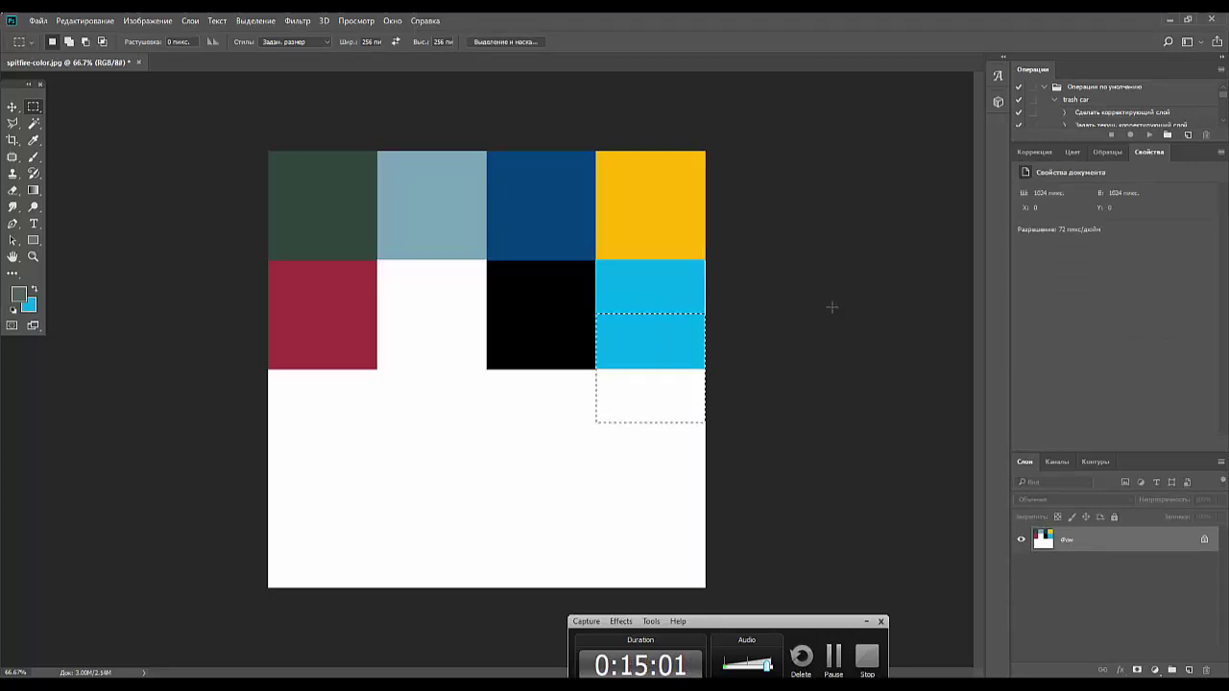
pyautogui.click(813, 277)
pyautogui.click(37, 21)
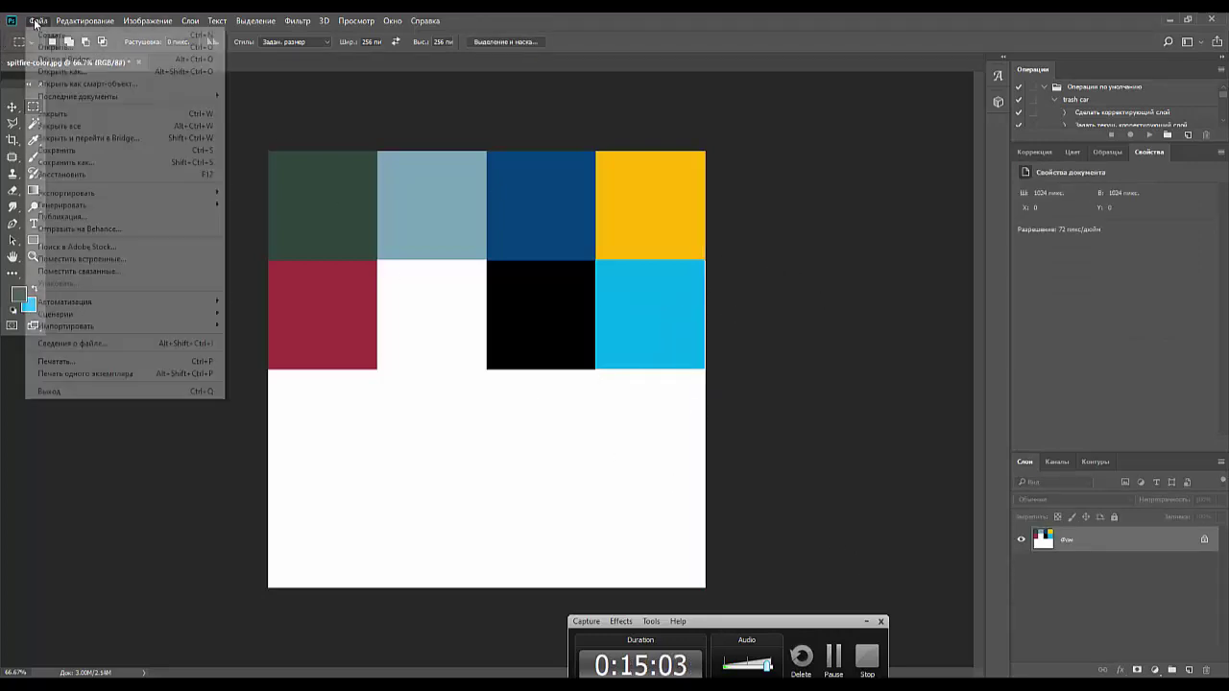
pyautogui.click(52, 151)
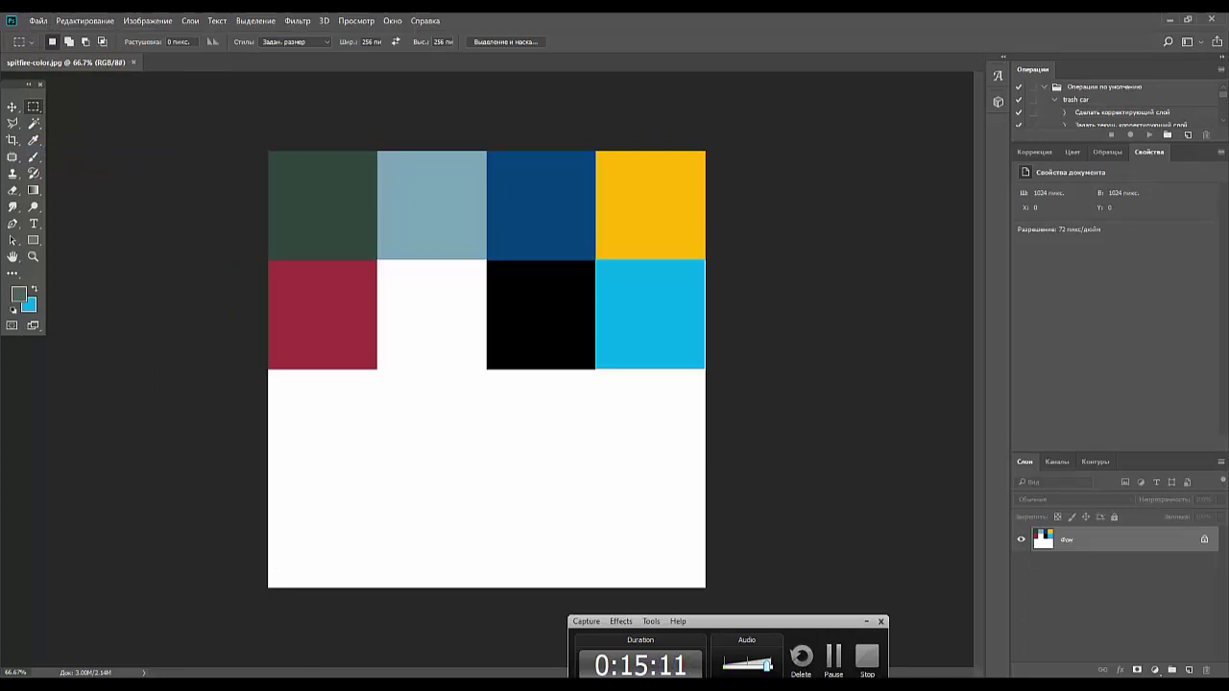
pyautogui.hotkey('alt', 'Tab')
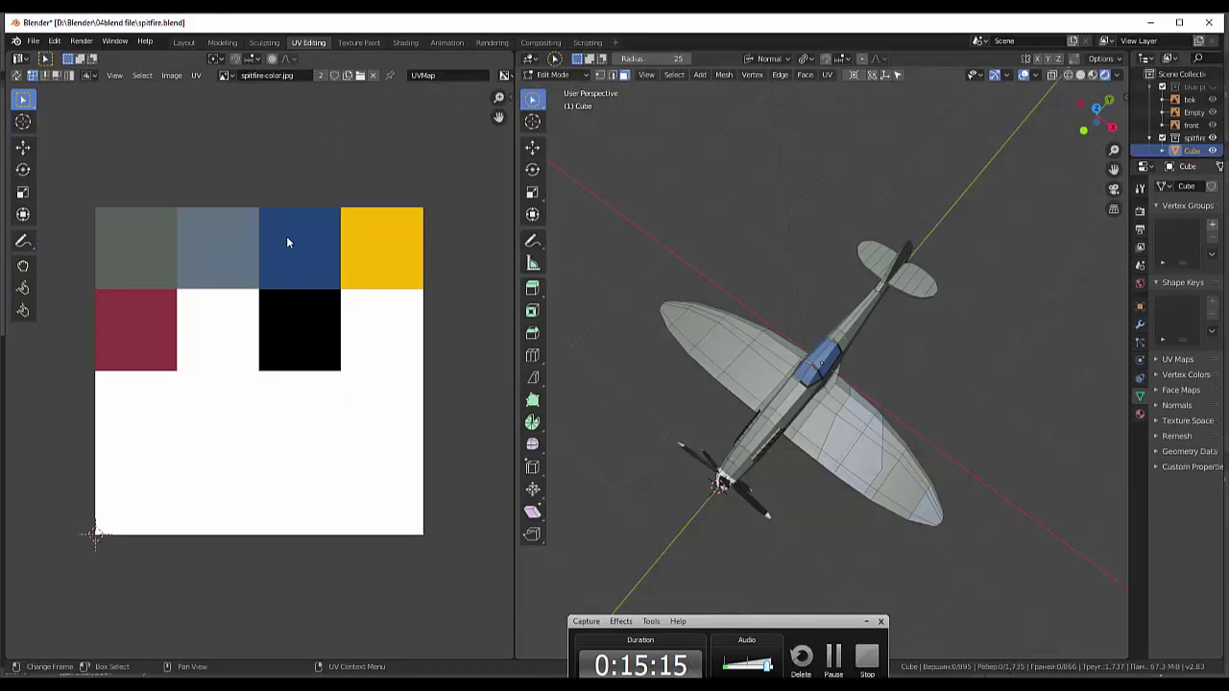
# - Split the UV Editing workspace's 3D view into upper and lower viewports of the Spitfire
pyautogui.click(251, 74)
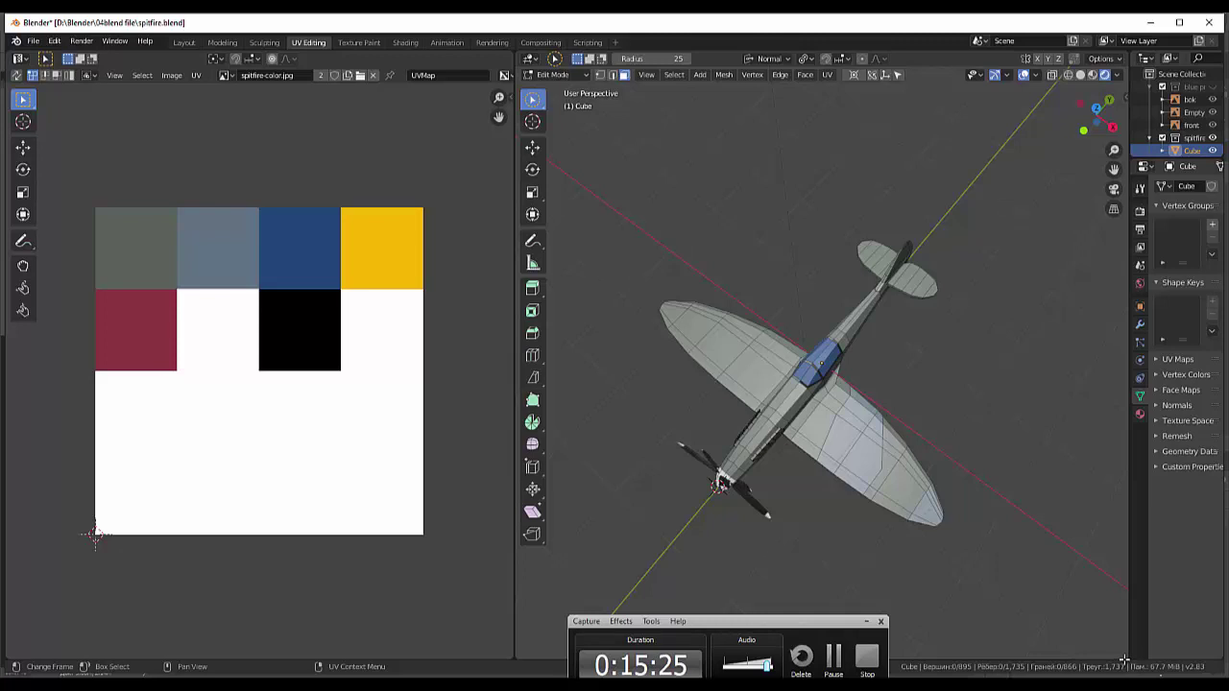
pyautogui.moveTo(1123, 659); pyautogui.dragTo(1032, 299)
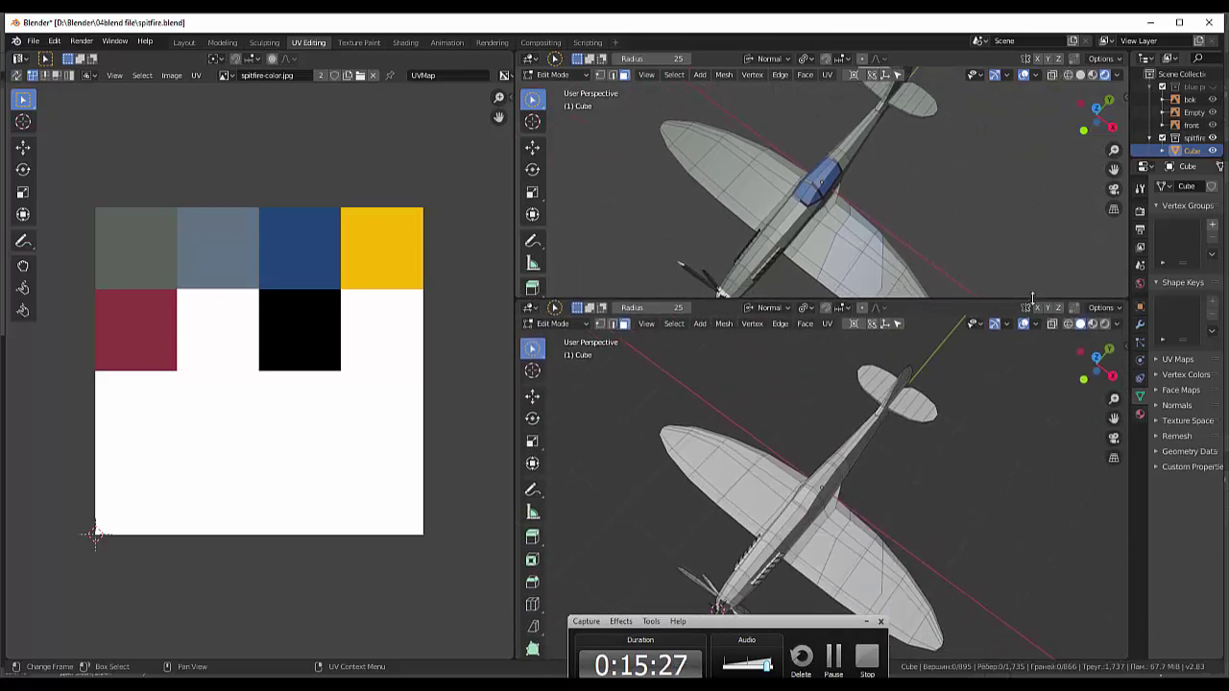
# - Turn the lower area into a Shader Editor and load spitfire-color.jpg into the Image Texture node
pyautogui.moveTo(989, 357); pyautogui.dragTo(973, 375, button='middle')
pyautogui.click(556, 324)
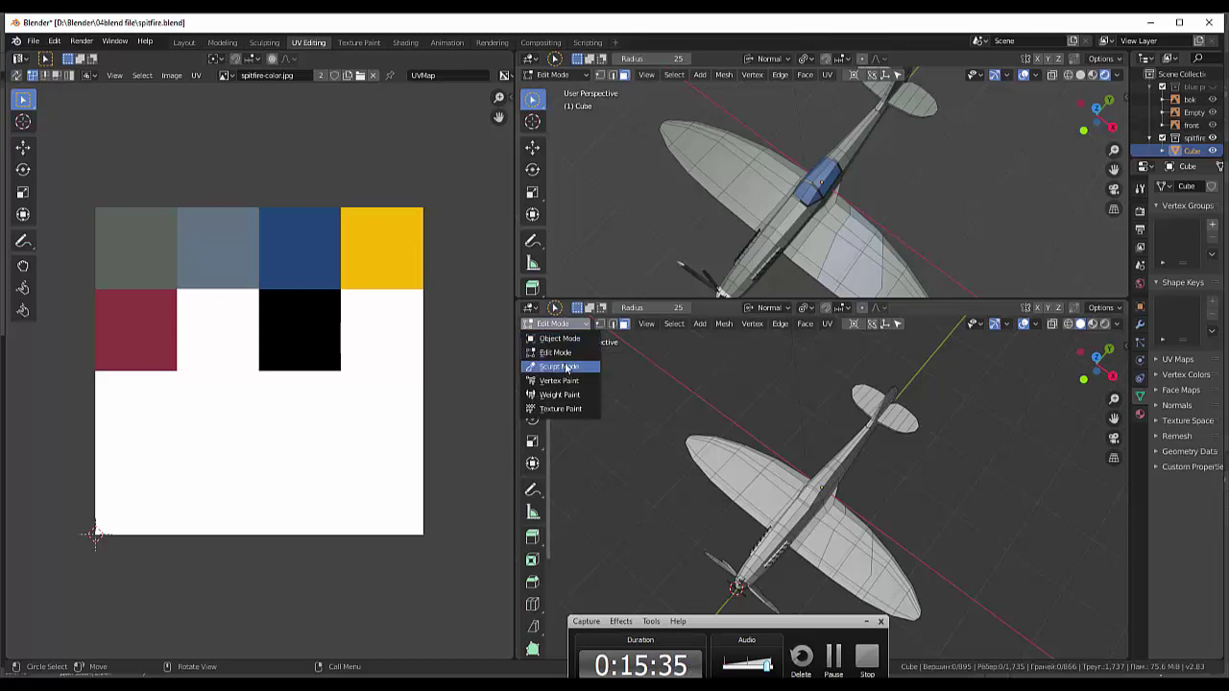
pyautogui.click(534, 309)
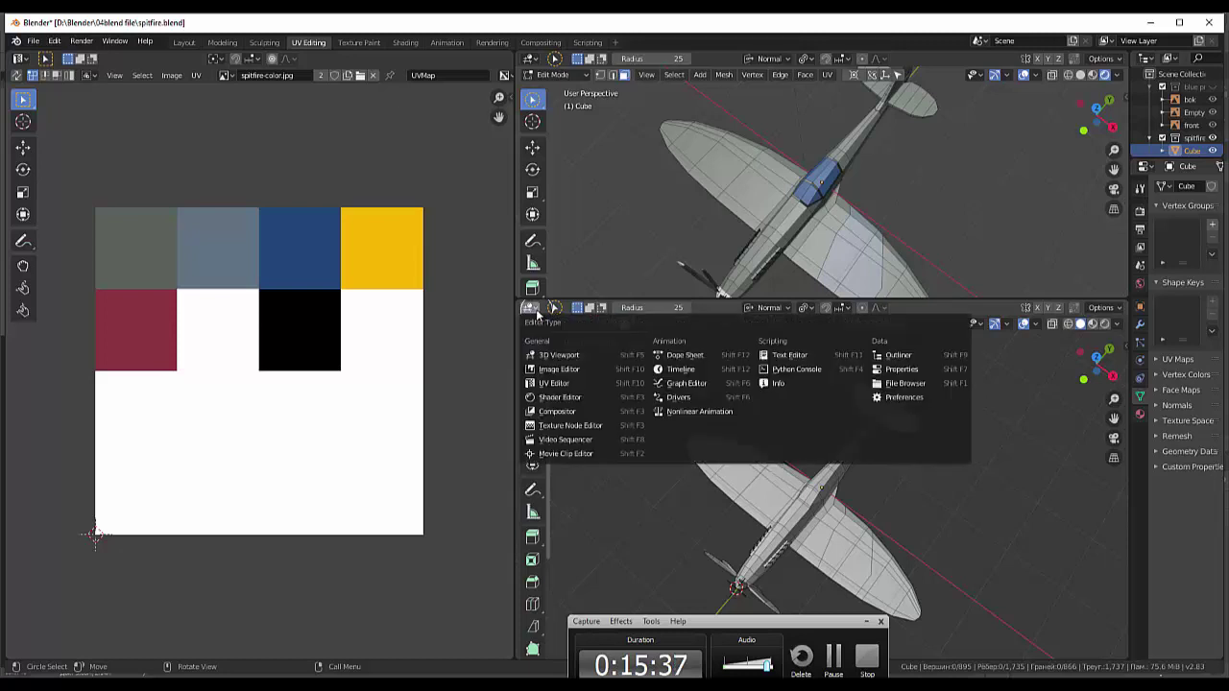
pyautogui.click(577, 397)
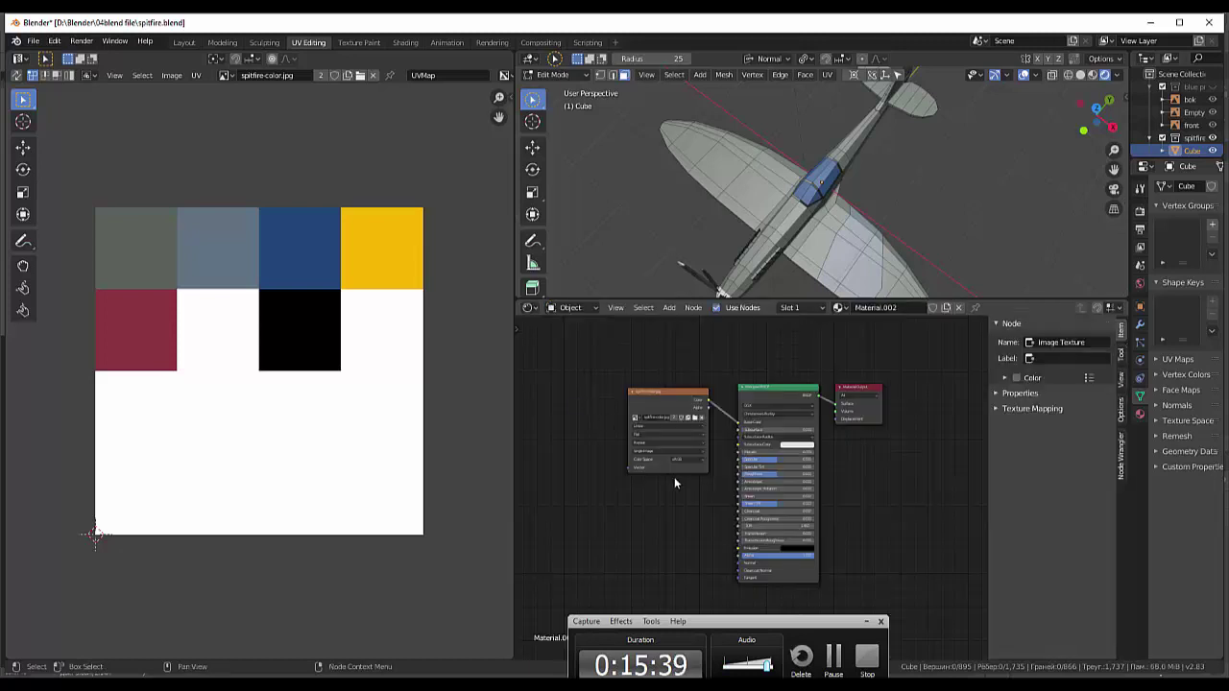
pyautogui.click(696, 419)
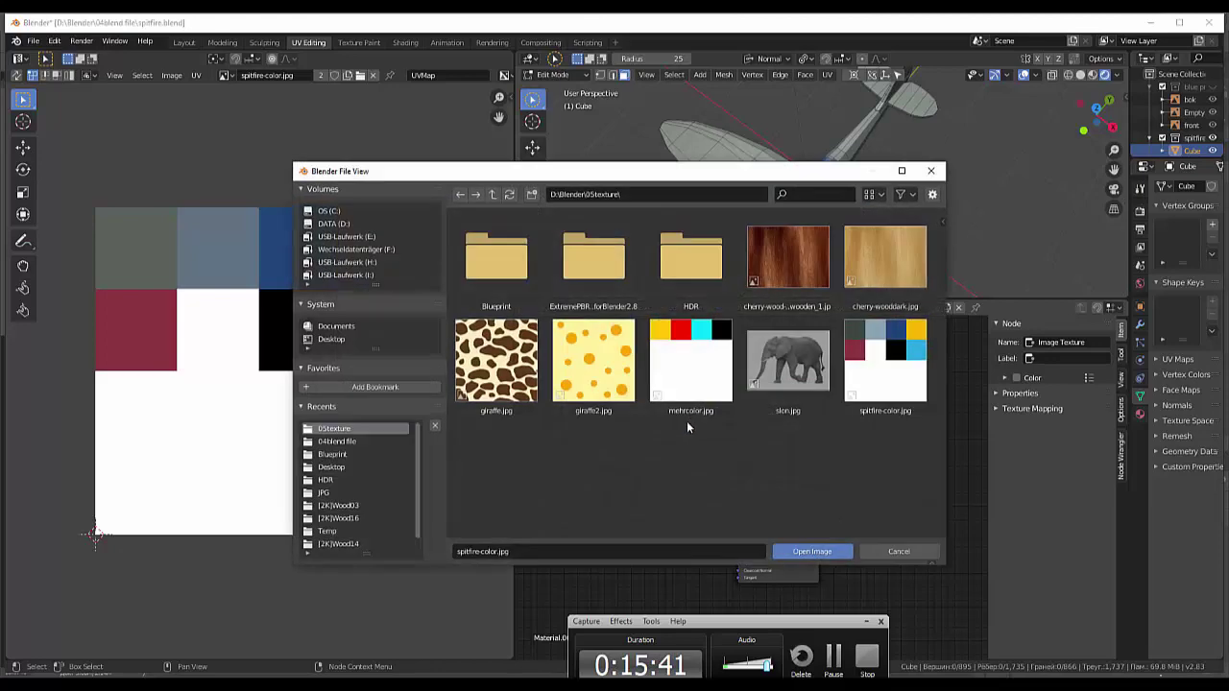
pyautogui.click(881, 363)
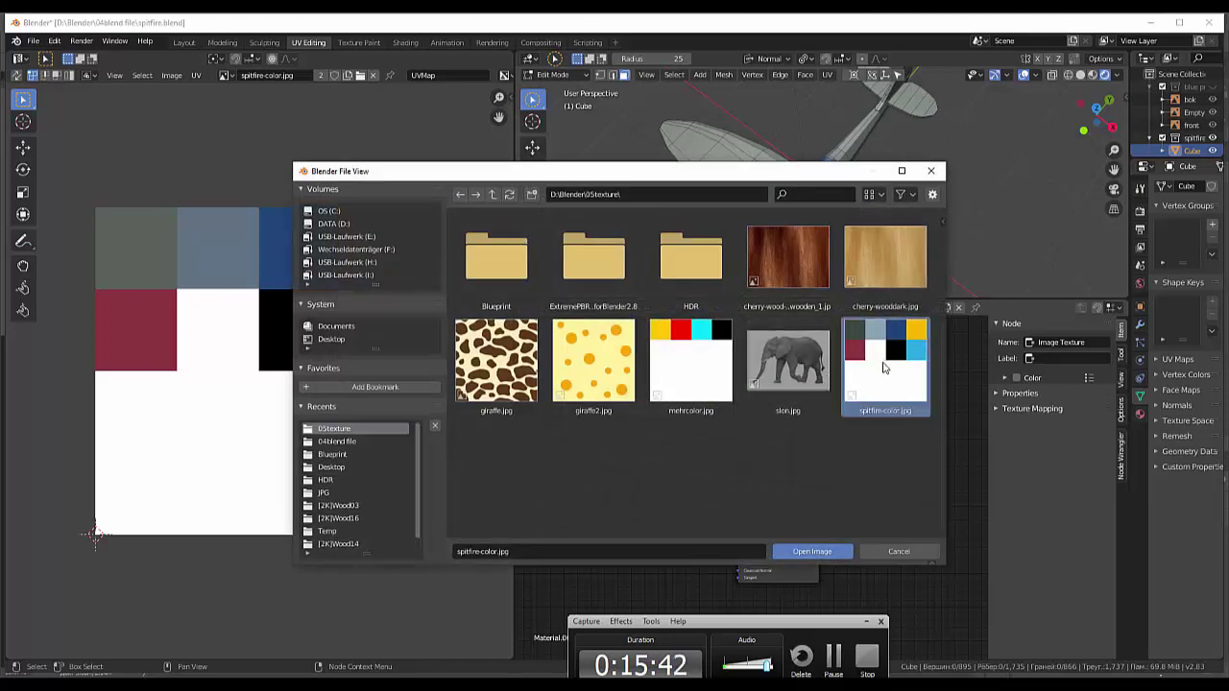
pyautogui.click(814, 552)
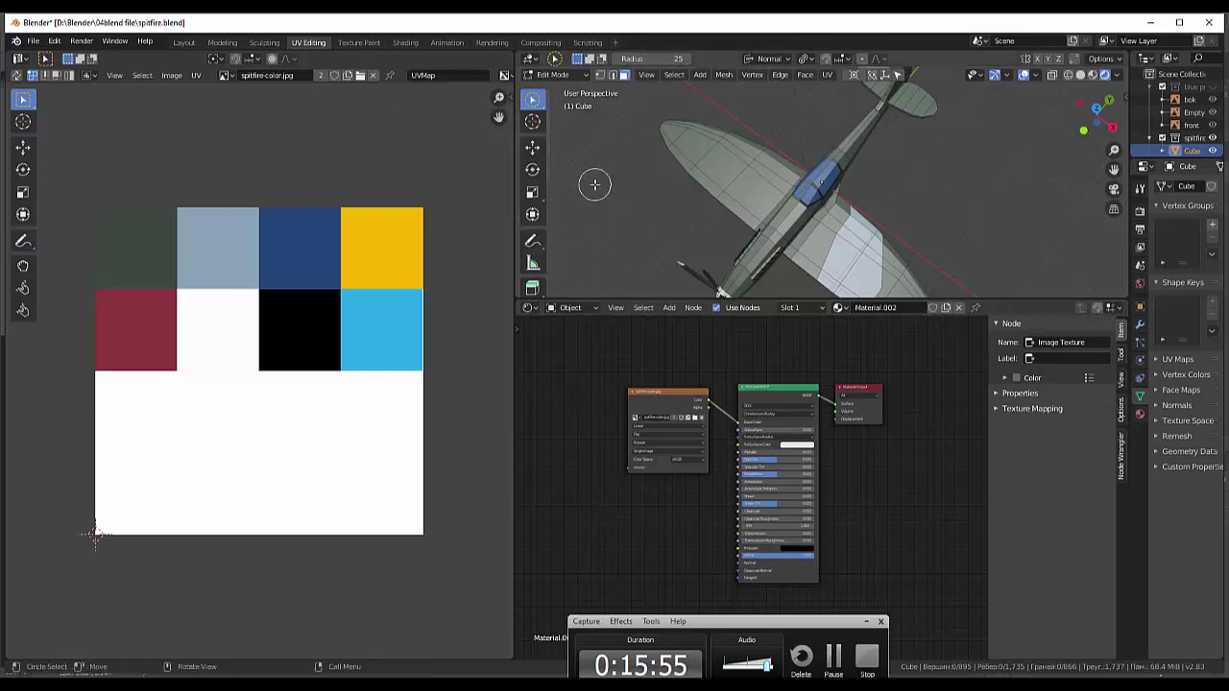
pyautogui.scroll(3, 651, 221)
pyautogui.scroll(-3, 651, 221)
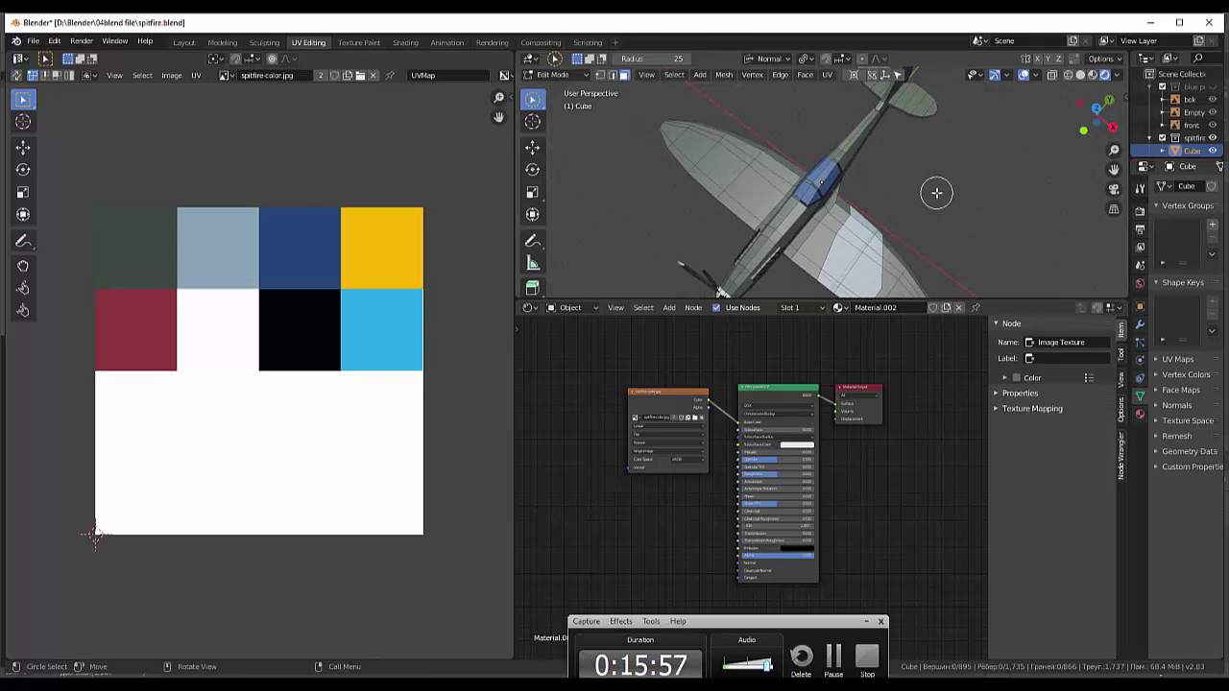
pyautogui.moveTo(935, 192)
pyautogui.mouseDown(button='middle')
pyautogui.moveTo(901, 112)
pyautogui.moveTo(917, 139)
pyautogui.moveTo(876, 186)
pyautogui.mouseUp(button='middle')
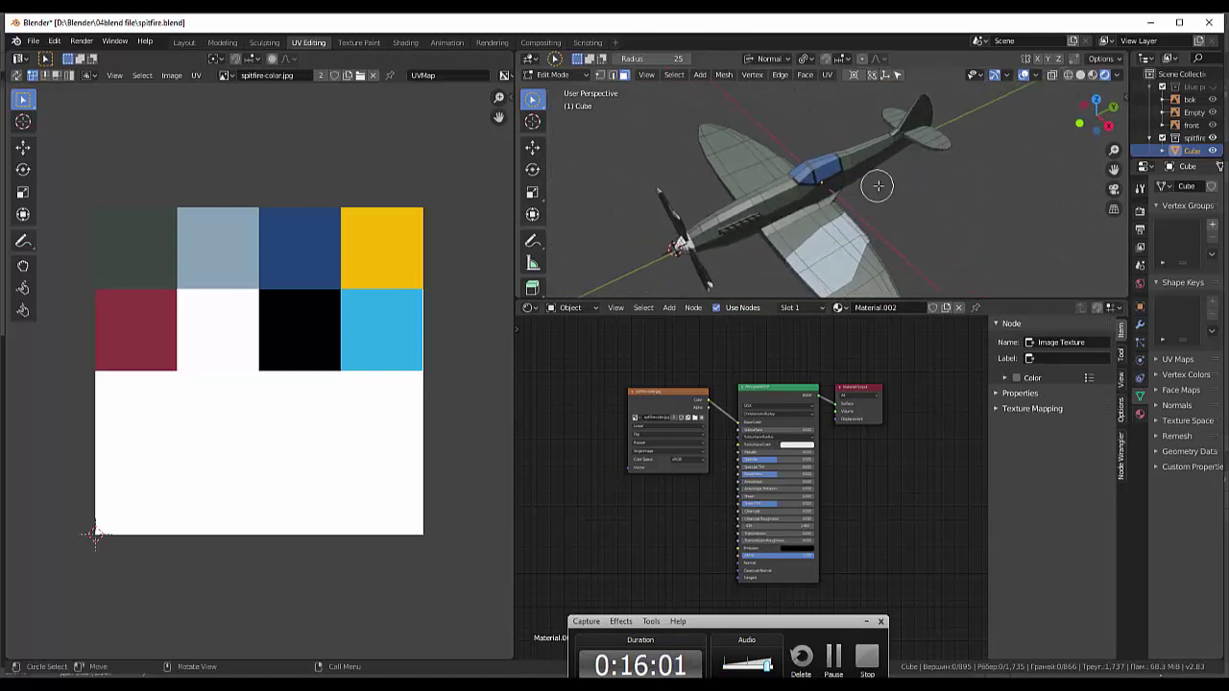
# - Restore the 3D view to full height and set both UV editor and 3D view to click-select
pyautogui.moveTo(926, 302); pyautogui.dragTo(926, 628)
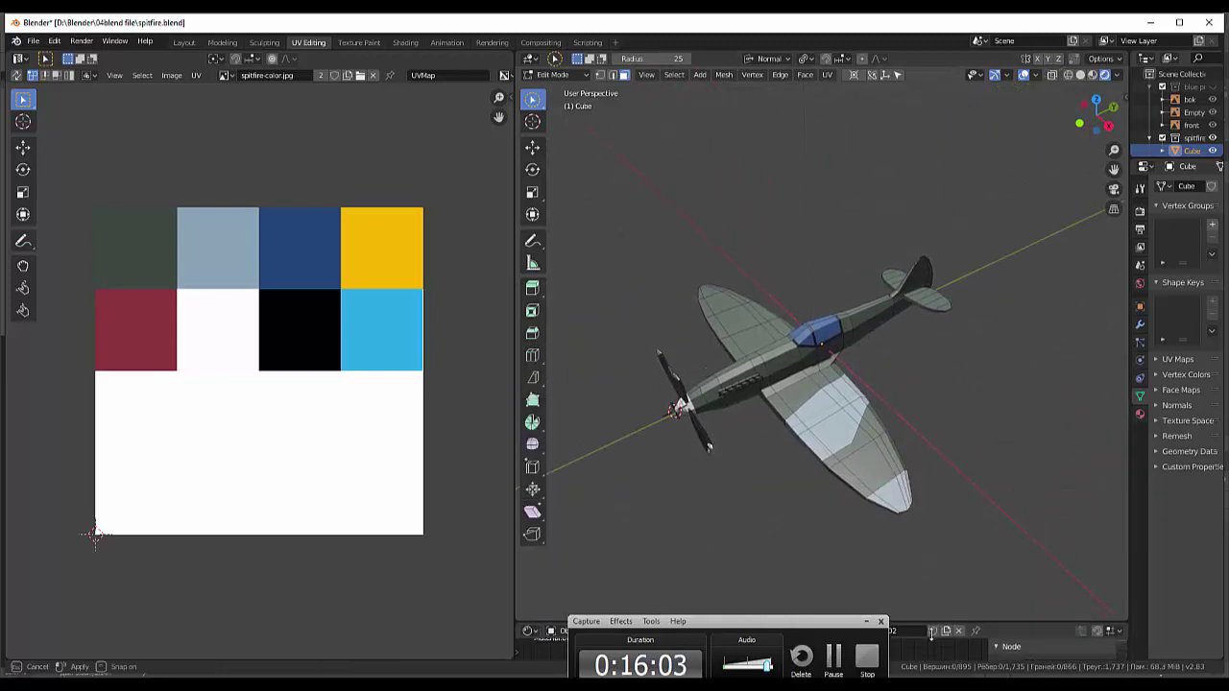
pyautogui.scroll(2, 960, 360)
pyautogui.scroll(2, 960, 360)
pyautogui.scroll(1, 941, 360)
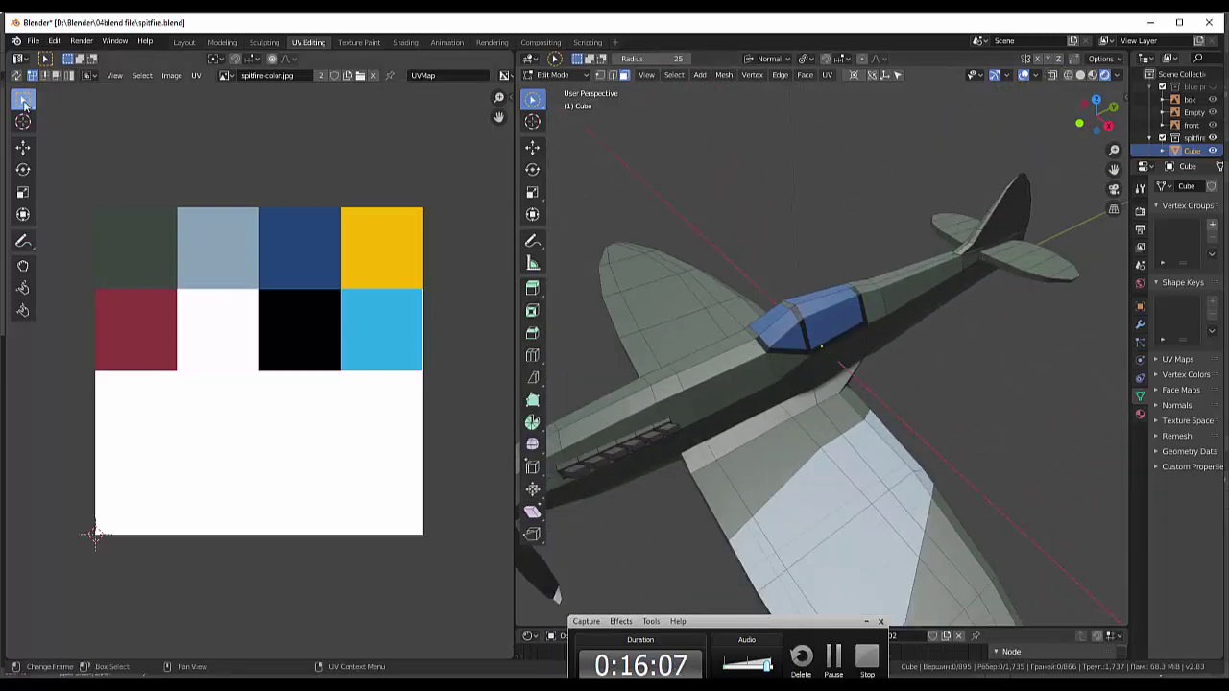
pyautogui.moveTo(23, 100); pyautogui.dragTo(80, 101)
pyautogui.click(81, 101)
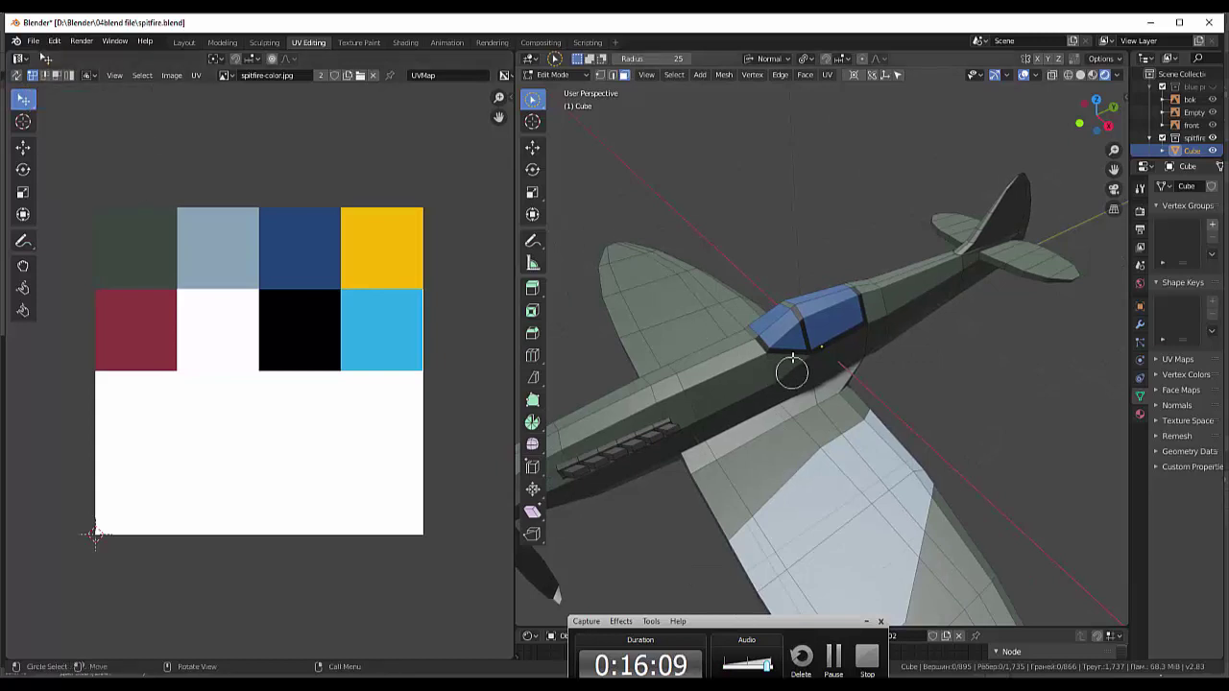
pyautogui.click(23, 100)
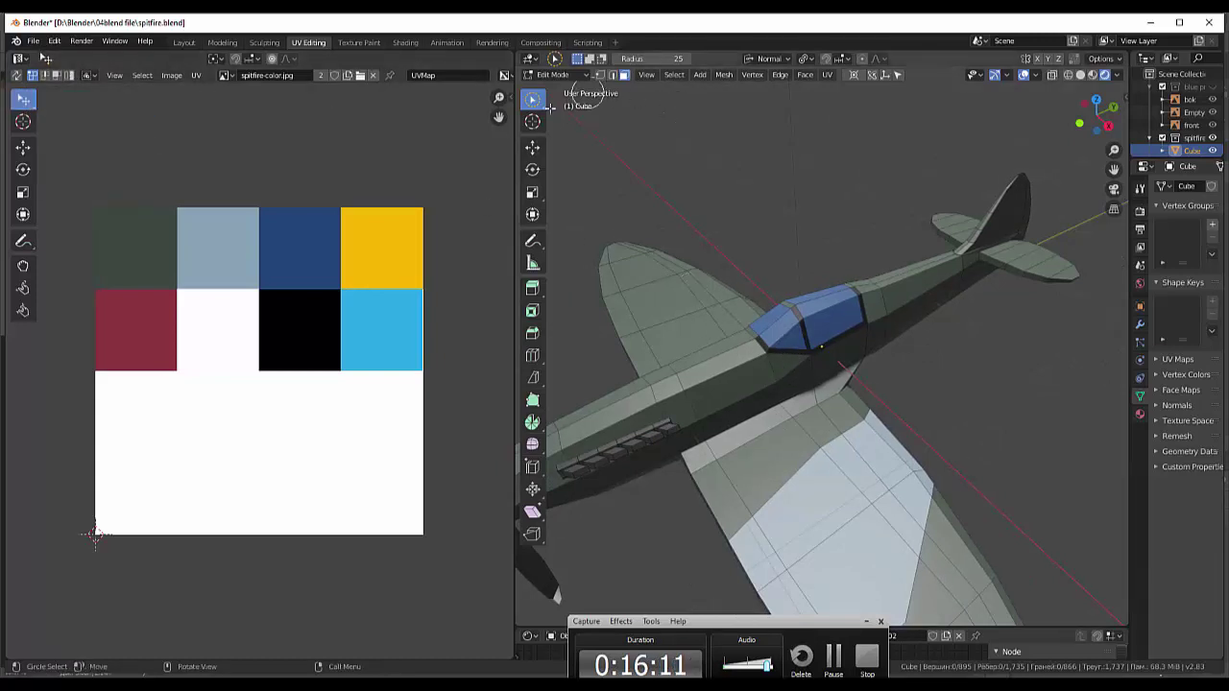
pyautogui.click(532, 100)
pyautogui.click(580, 114)
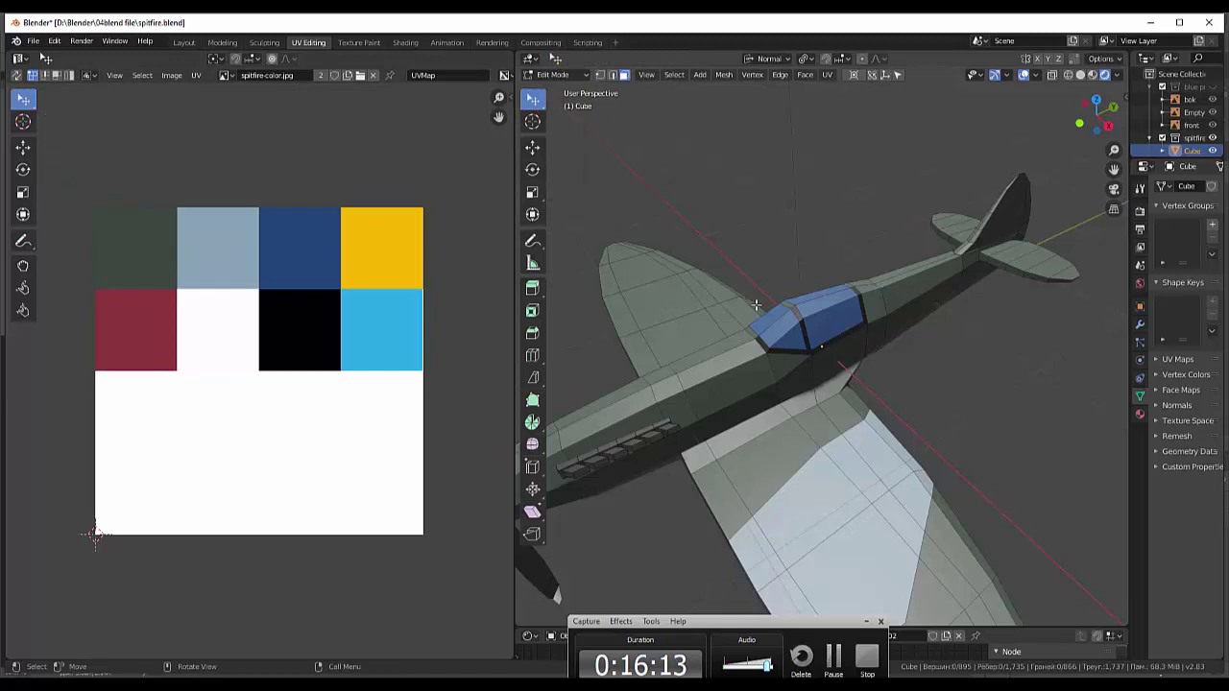
# - Select the front and rear canopy faces and move their UVs onto the light-blue cell
pyautogui.click(802, 342)
pyautogui.click(778, 315)
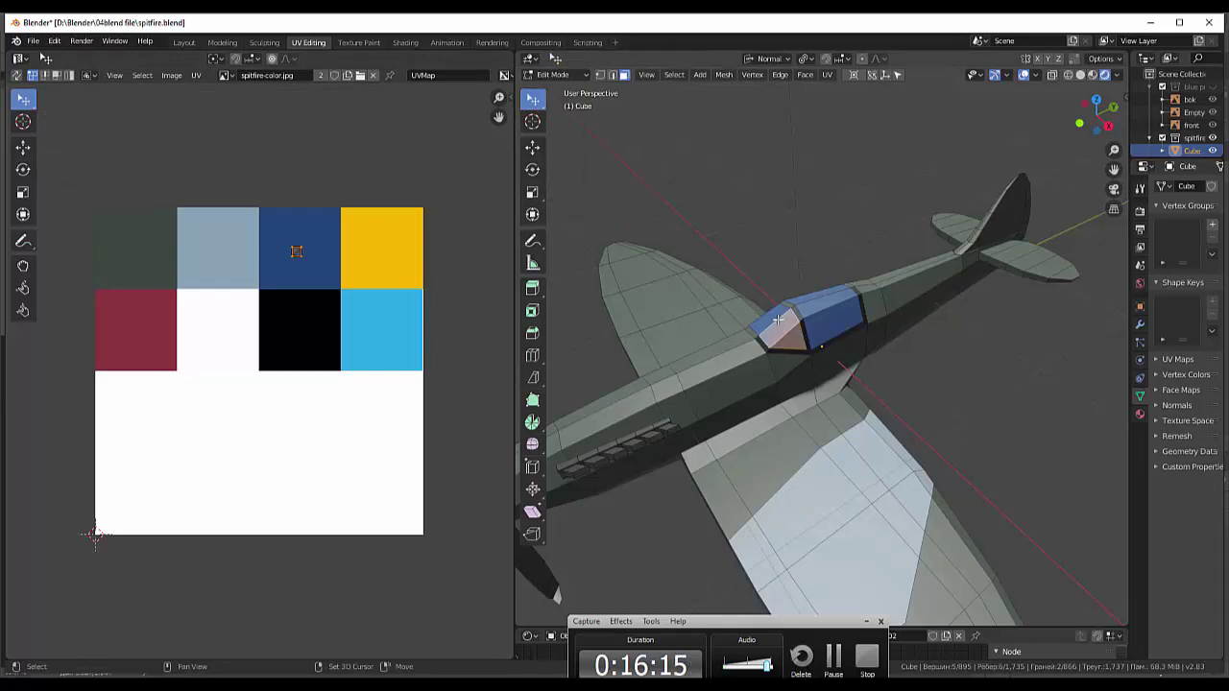
pyautogui.keyDown('shift'); pyautogui.click(774, 320); pyautogui.keyUp('shift')
pyautogui.keyDown('shift'); pyautogui.click(827, 321); pyautogui.keyUp('shift')
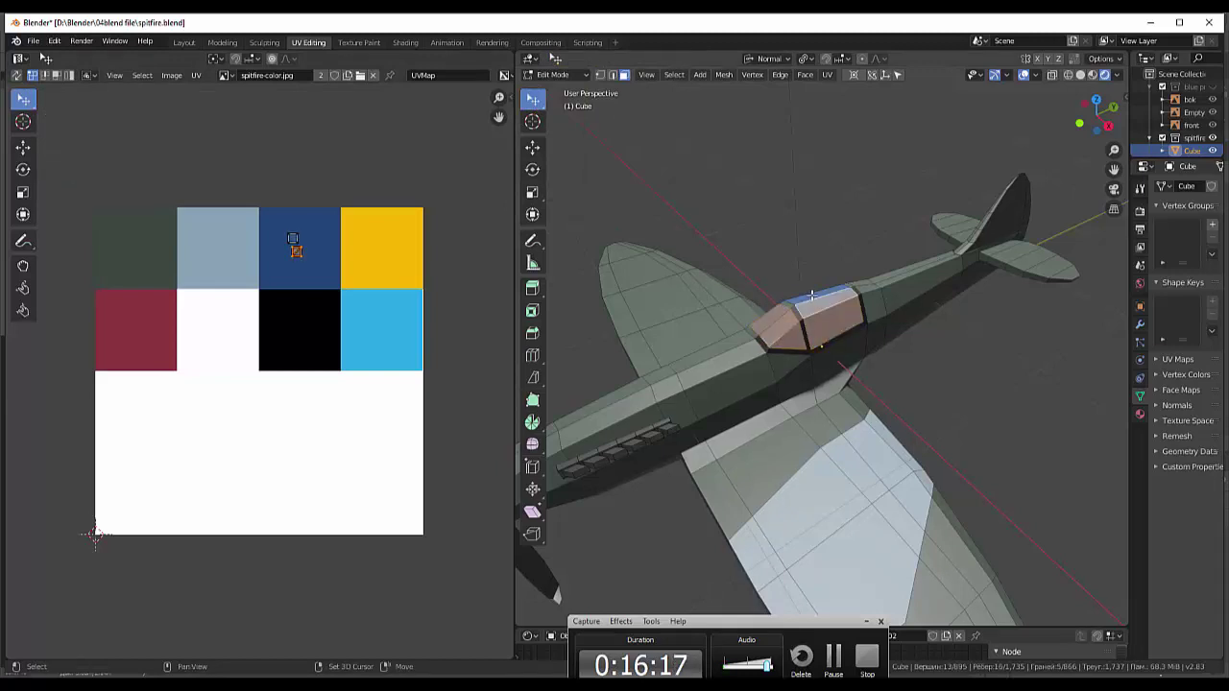
pyautogui.moveTo(826, 320)
pyautogui.mouseDown(button='middle')
pyautogui.moveTo(913, 350)
pyautogui.moveTo(833, 368)
pyautogui.mouseUp(button='middle')
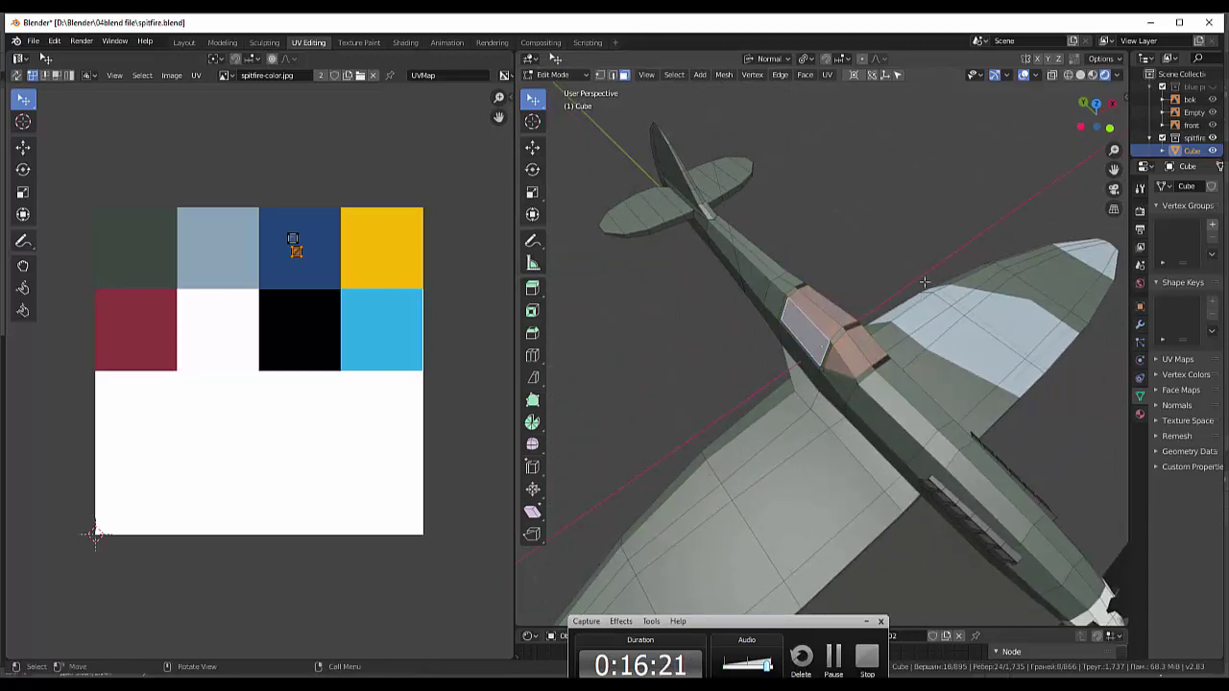
pyautogui.moveTo(840, 362)
pyautogui.keyDown('alt'); pyautogui.mouseDown(button='middle')
pyautogui.moveTo(844, 282)
pyautogui.moveTo(710, 288)
pyautogui.mouseUp(button='middle'); pyautogui.keyUp('alt')
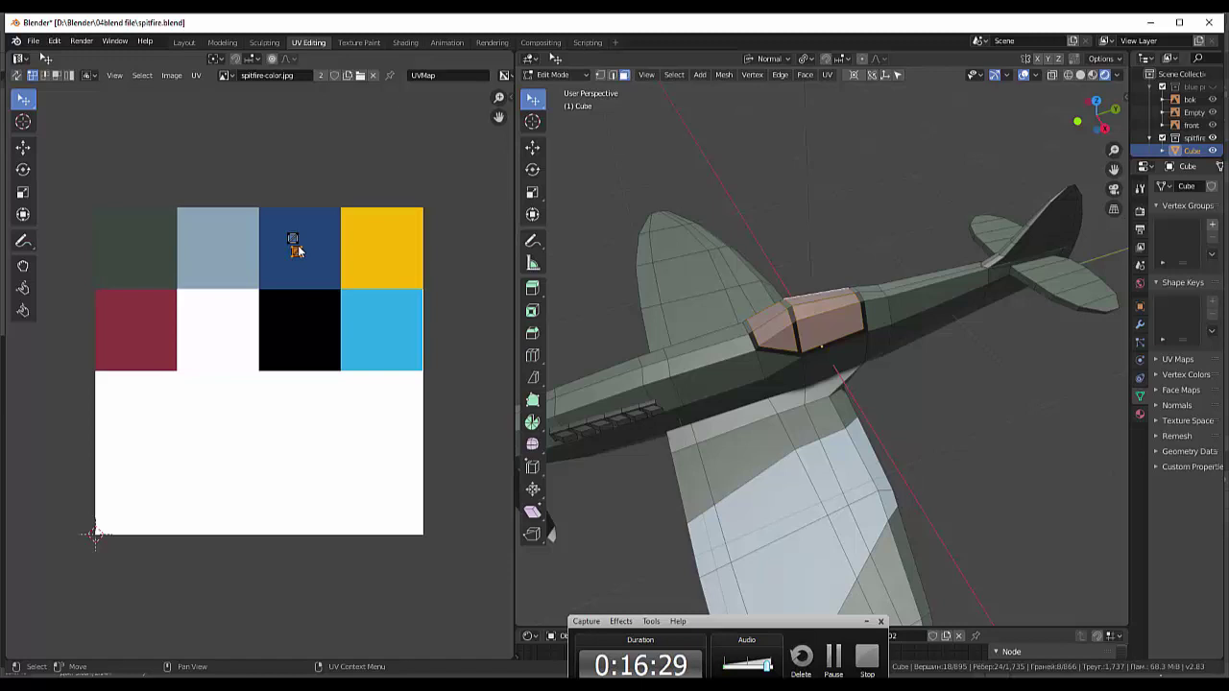
pyautogui.press('g')
pyautogui.click(385, 323)
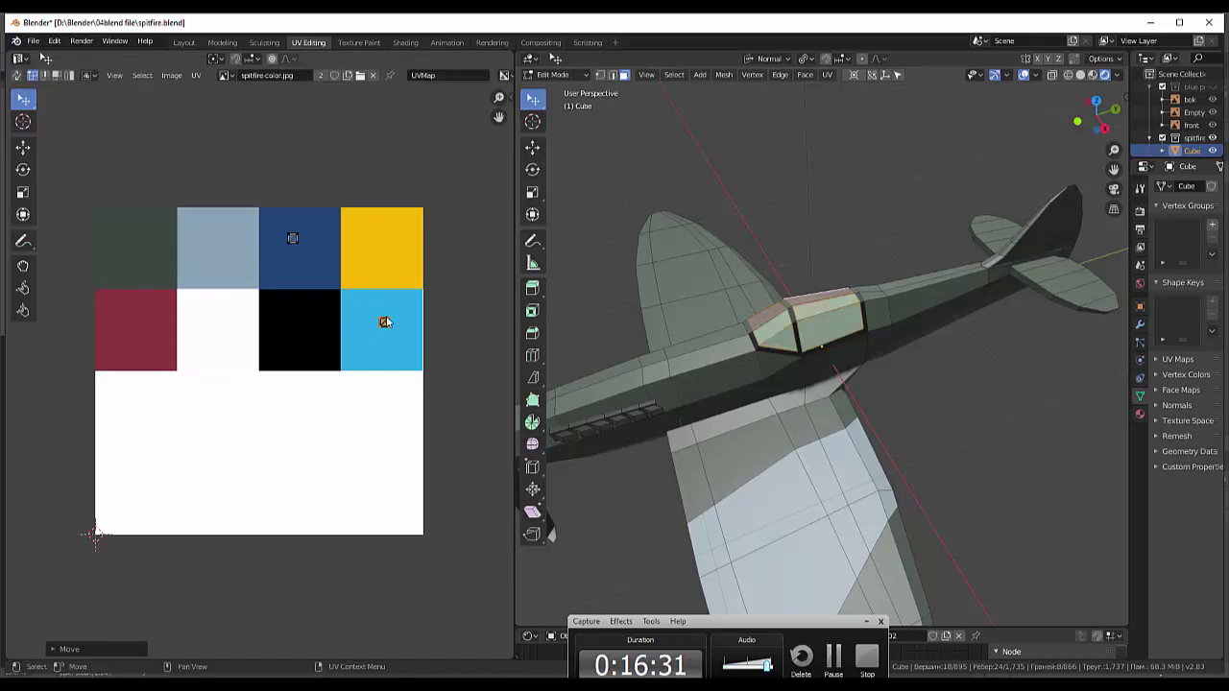
pyautogui.click(986, 379)
# - Select the canopy faces still showing dark blue and move their UVs onto the cyan square
pyautogui.moveTo(986, 379); pyautogui.dragTo(537, 384, button='middle')
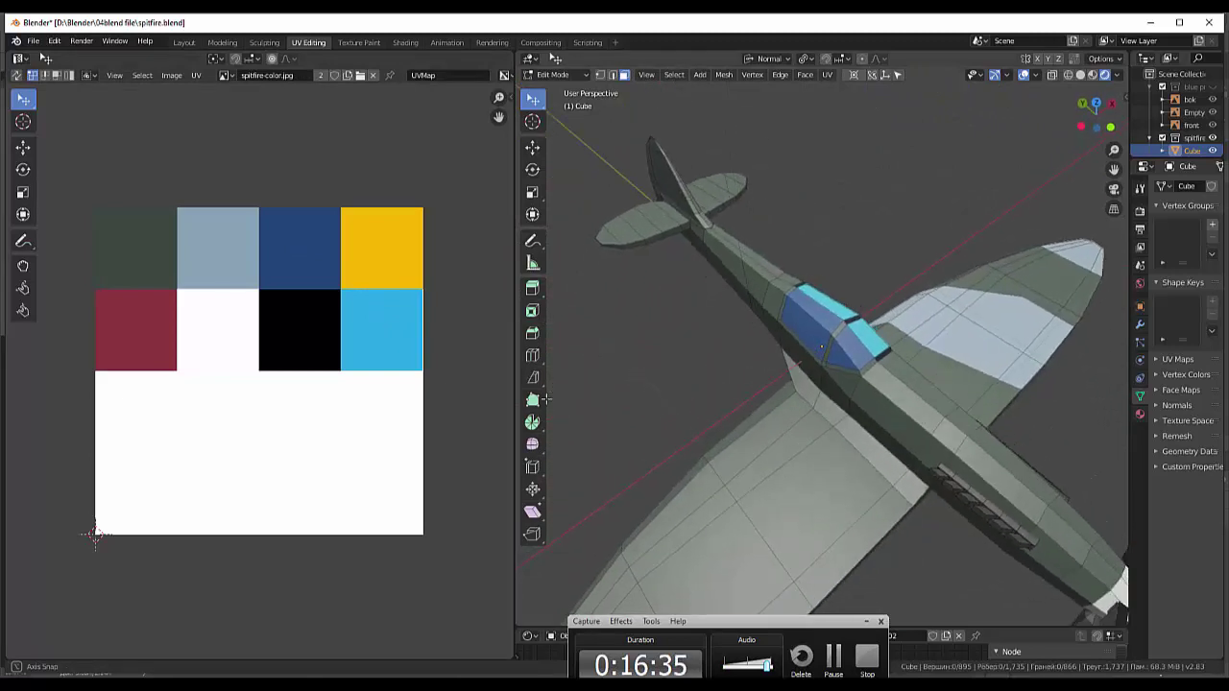
pyautogui.click(835, 361)
pyautogui.keyDown('shift'); pyautogui.click(820, 328); pyautogui.keyUp('shift')
pyautogui.keyDown('shift'); pyautogui.click(804, 334); pyautogui.keyUp('shift')
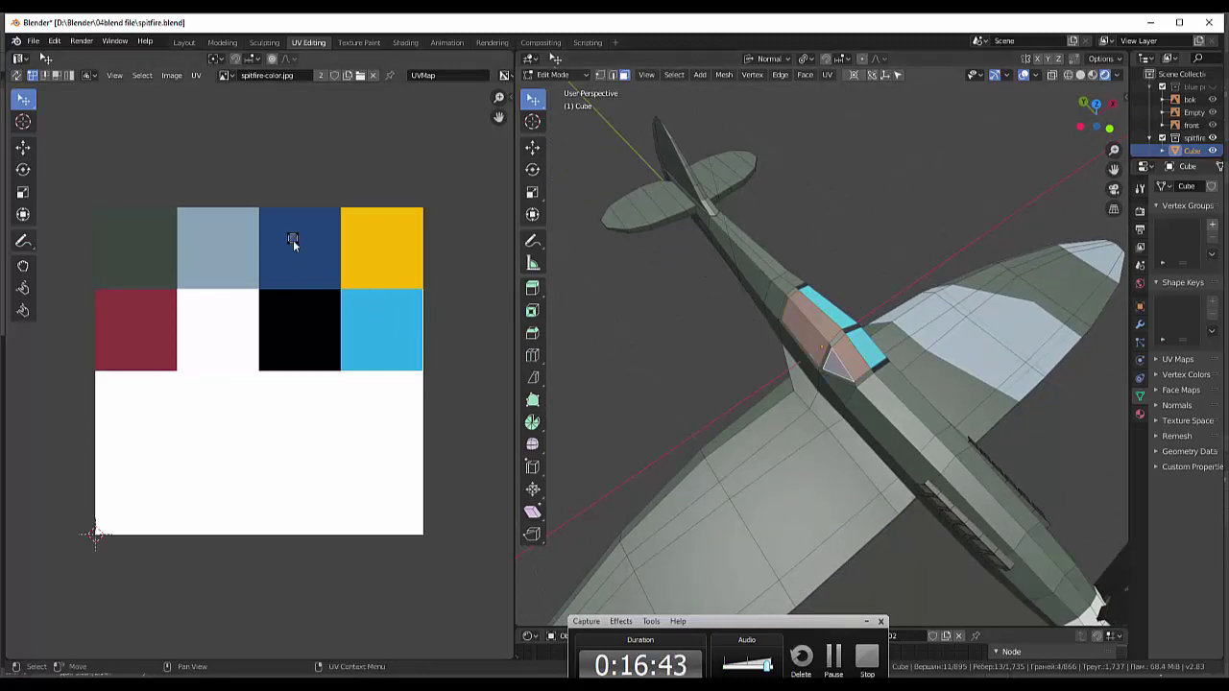
pyautogui.press('g')
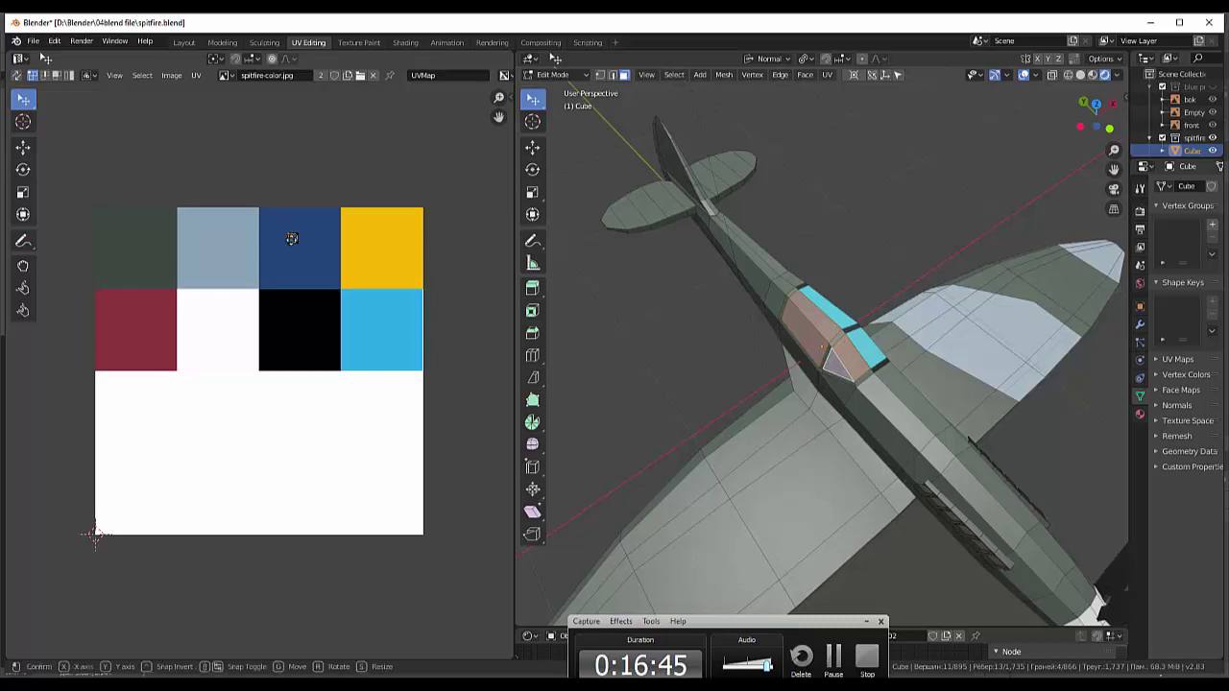
pyautogui.click(295, 240)
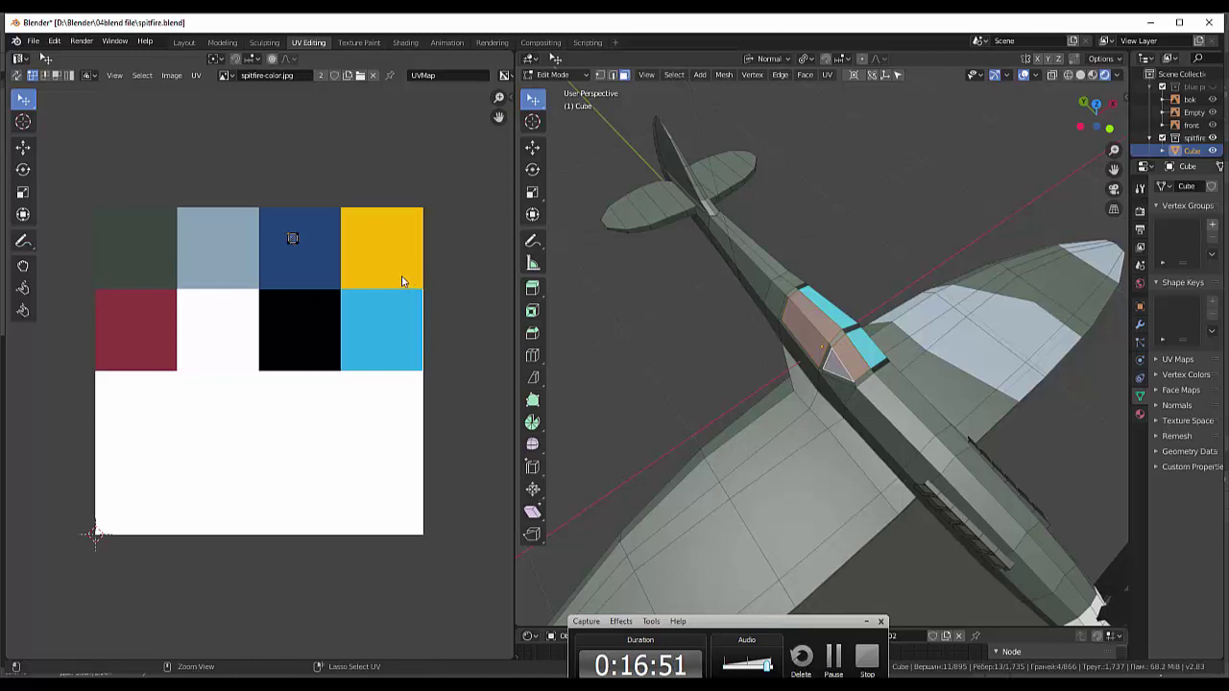
pyautogui.press('g')
pyautogui.click(290, 240)
pyautogui.moveTo(23, 100); pyautogui.dragTo(83, 125)
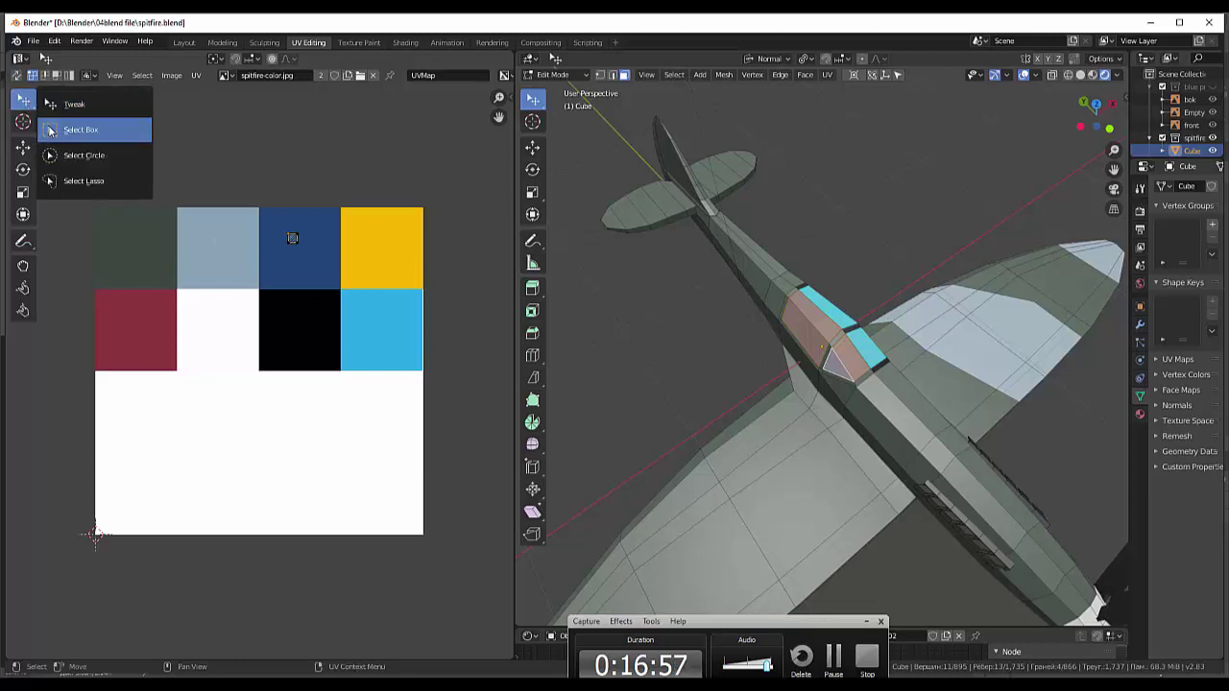
pyautogui.moveTo(273, 217); pyautogui.dragTo(331, 265)
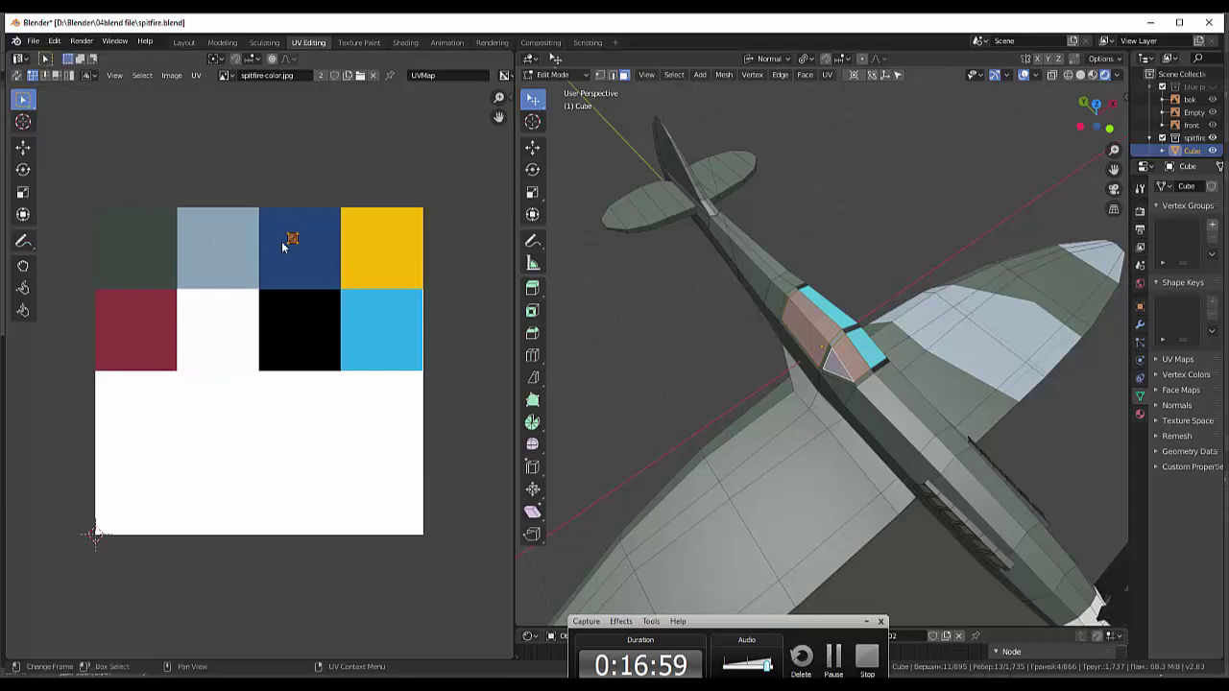
pyautogui.press('g')
pyautogui.click(377, 336)
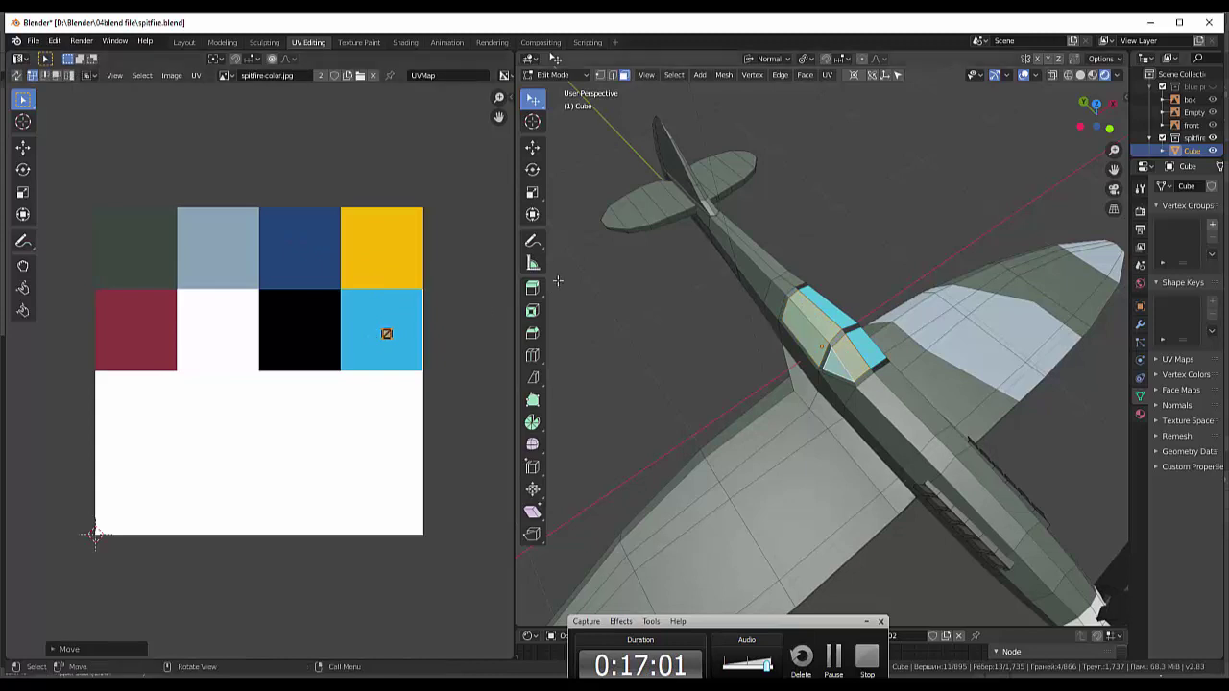
# - Select a canopy frame face to confirm its UVs sit on the black square
pyautogui.moveTo(609, 311); pyautogui.dragTo(1069, 253, button='middle')
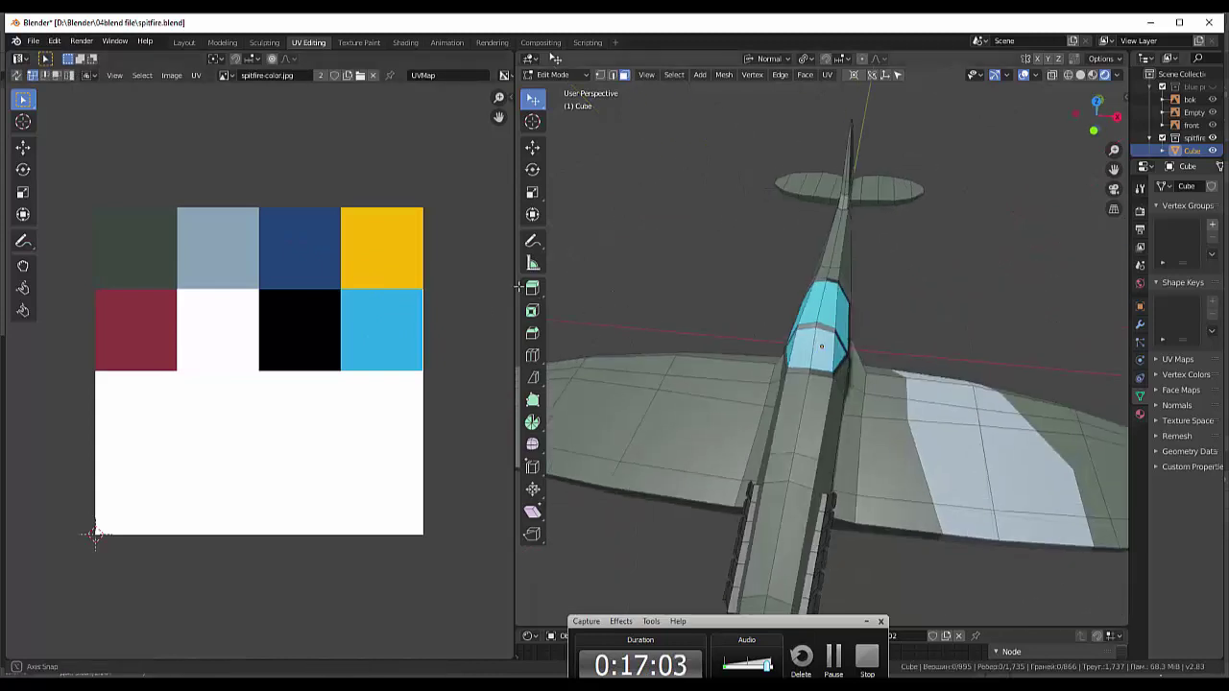
pyautogui.scroll(3, 931, 360)
pyautogui.scroll(1, 931, 359)
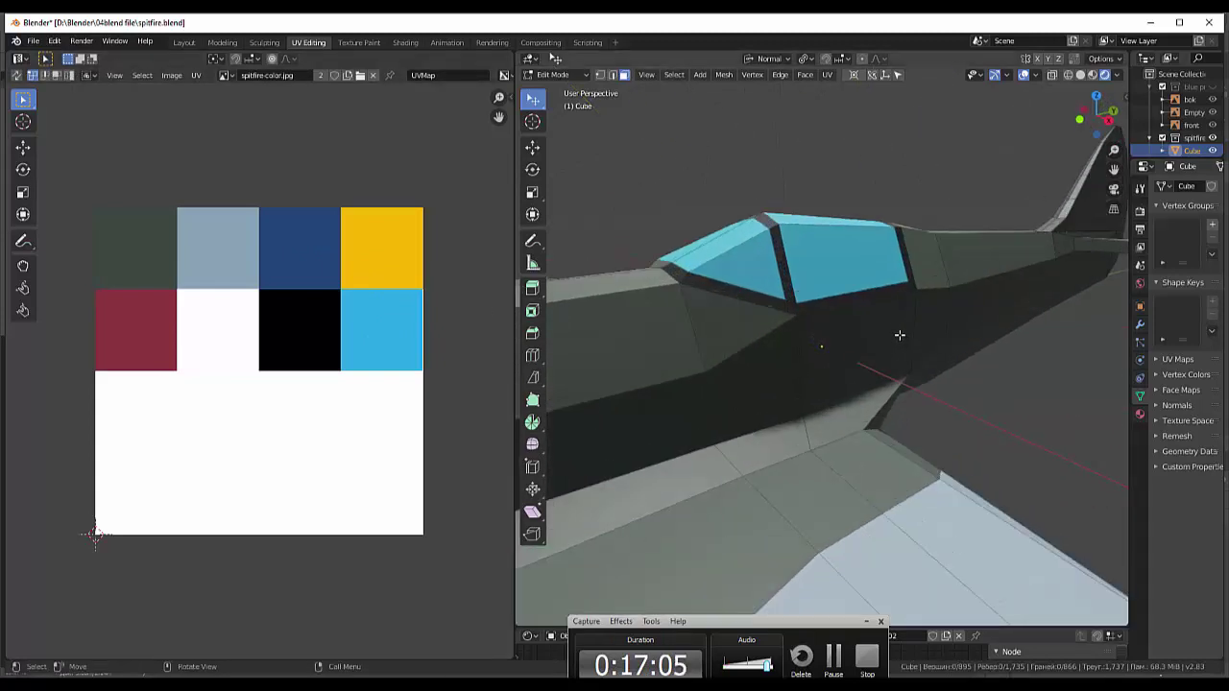
pyautogui.moveTo(897, 338)
pyautogui.mouseDown(button='middle')
pyautogui.moveTo(865, 338)
pyautogui.moveTo(754, 284)
pyautogui.mouseUp(button='middle')
pyautogui.click(700, 285)
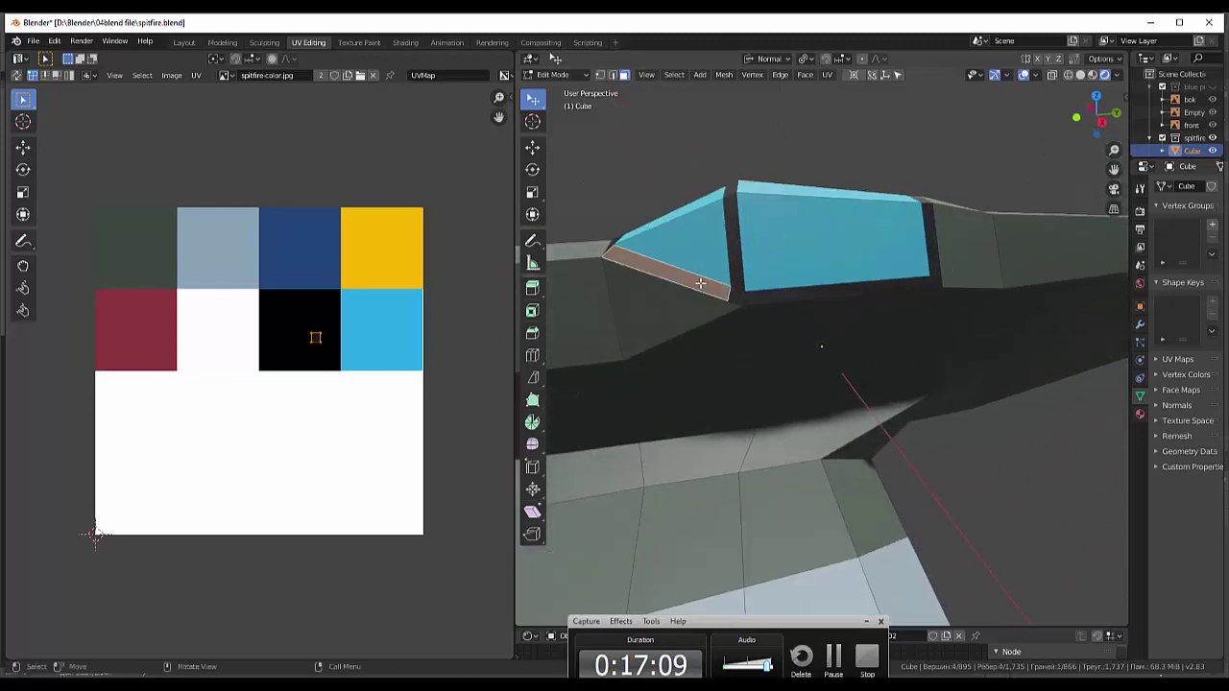
pyautogui.scroll(-2, 863, 331)
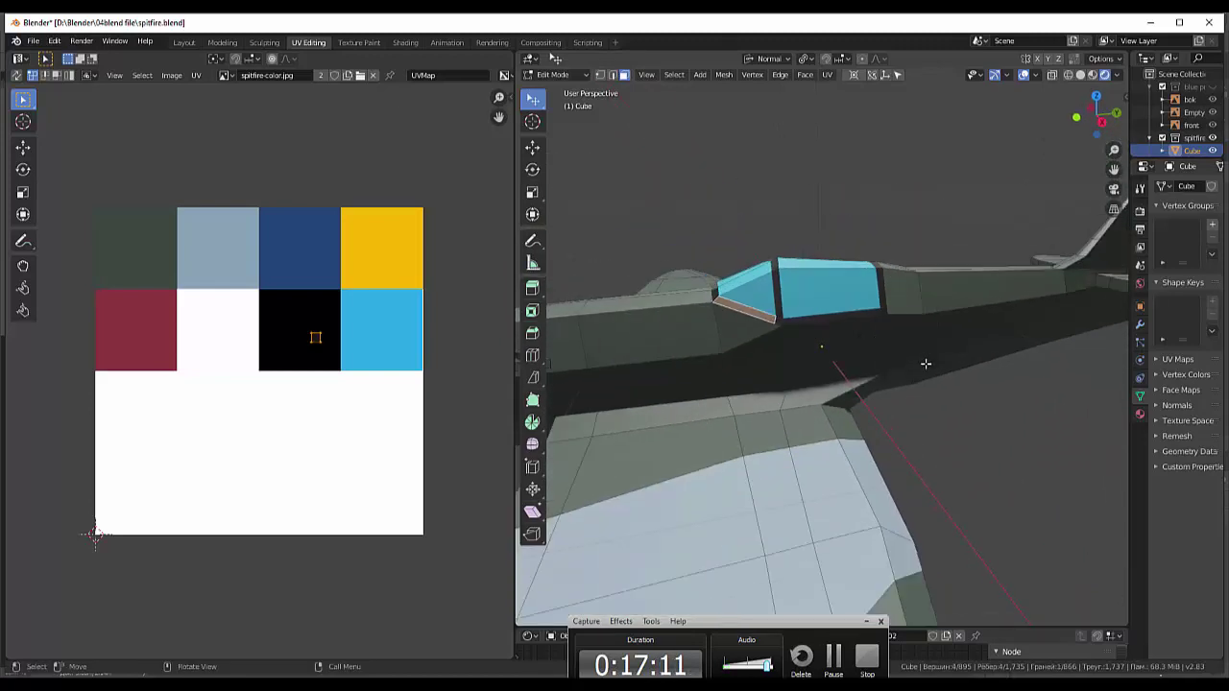
pyautogui.scroll(-3, 927, 359)
pyautogui.scroll(-3, 940, 369)
pyautogui.scroll(-2, 960, 375)
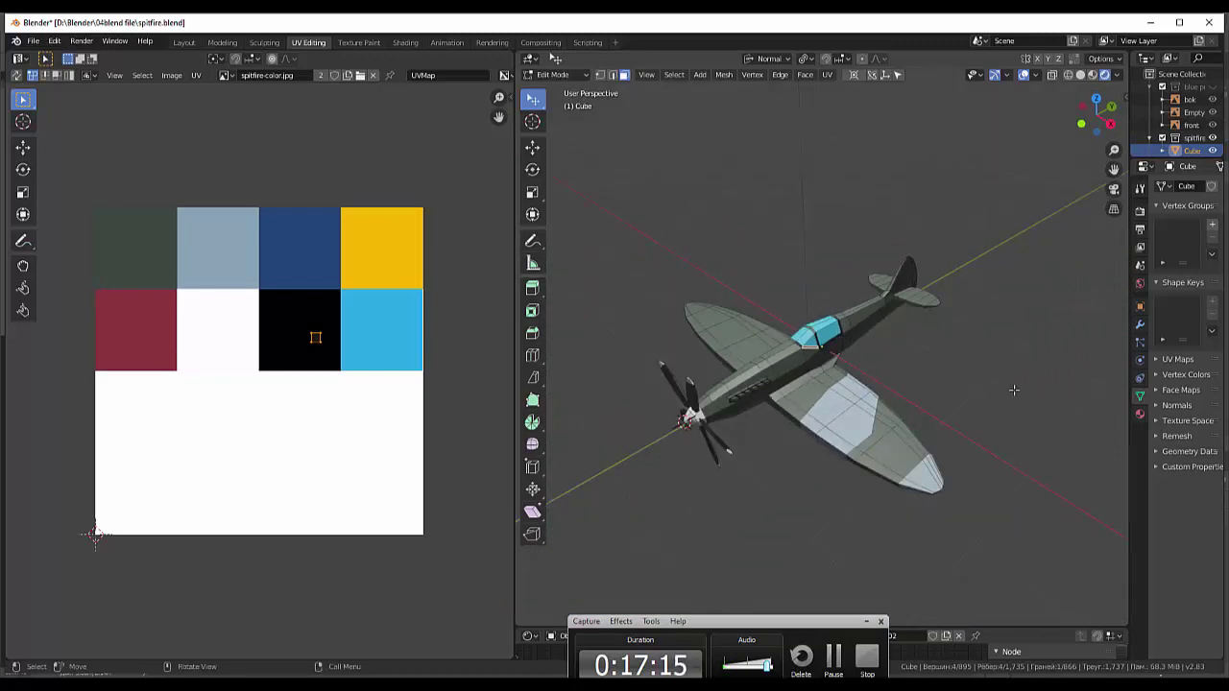
pyautogui.scroll(2, 931, 365)
pyautogui.scroll(3, 931, 365)
# - Inspect the whole Spitfire from several angles and choose the Select Circle tool
pyautogui.moveTo(931, 365)
pyautogui.mouseDown(button='middle')
pyautogui.moveTo(915, 377)
pyautogui.moveTo(922, 394)
pyautogui.moveTo(897, 377)
pyautogui.mouseUp(button='middle')
pyautogui.scroll(-2, 930, 374)
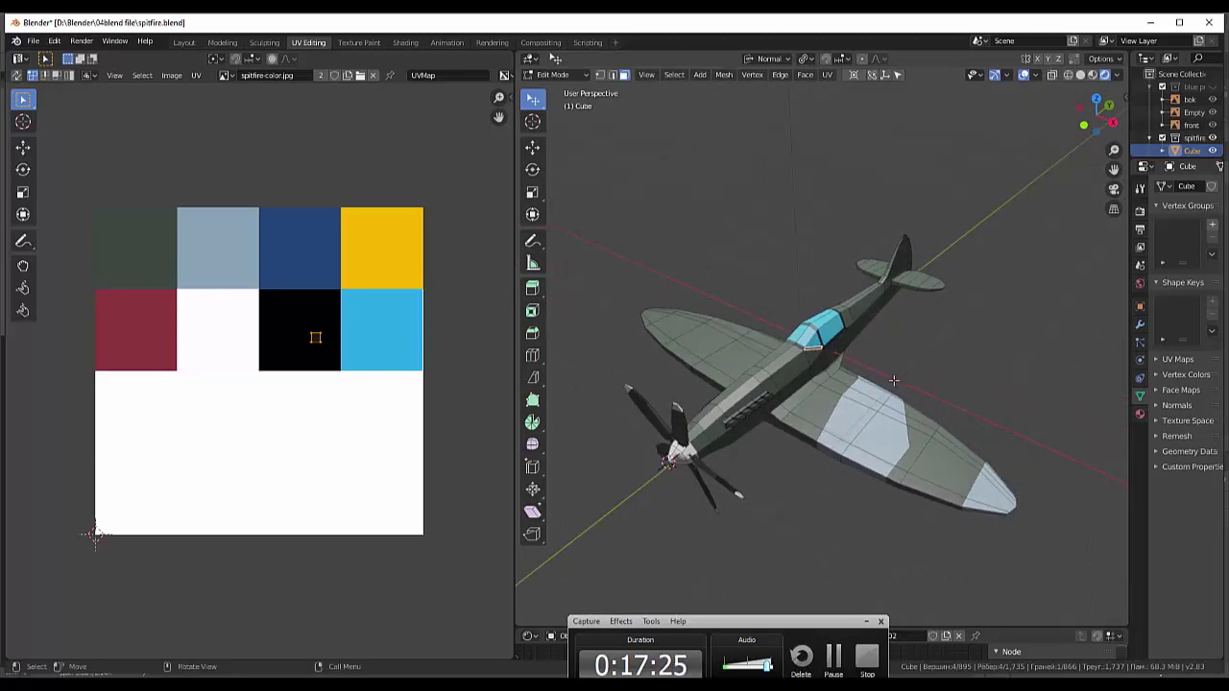
pyautogui.moveTo(894, 381); pyautogui.dragTo(935, 390, button='middle')
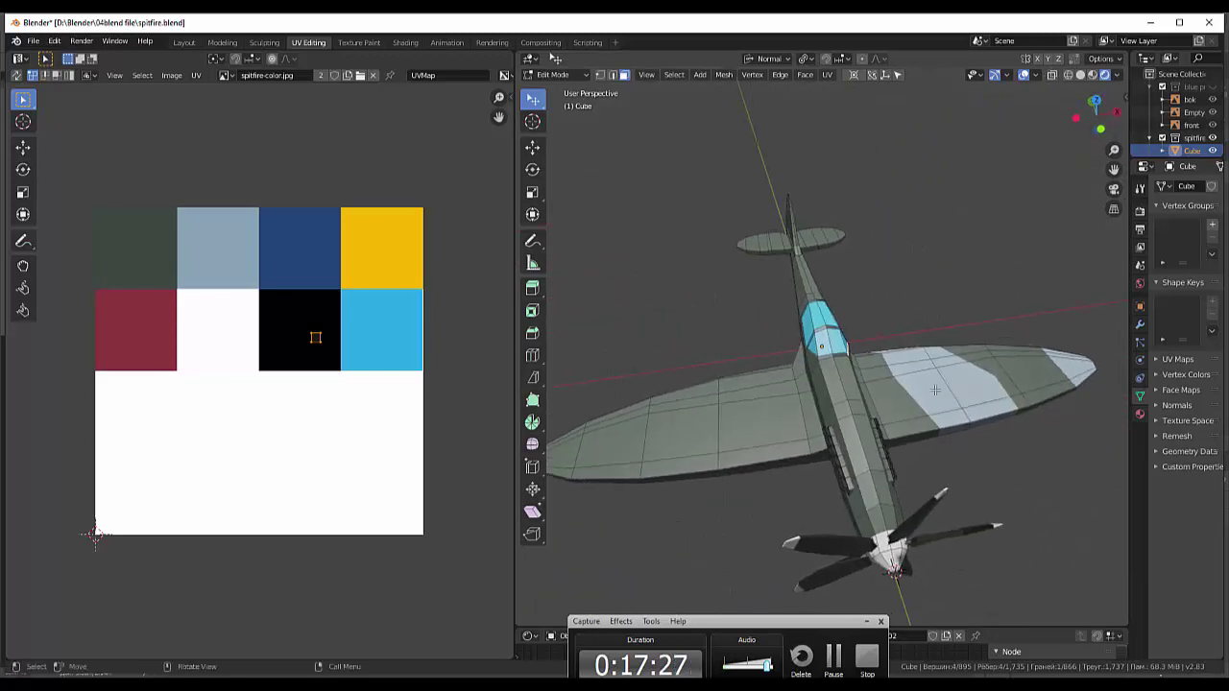
pyautogui.moveTo(782, 379); pyautogui.dragTo(792, 326, button='middle')
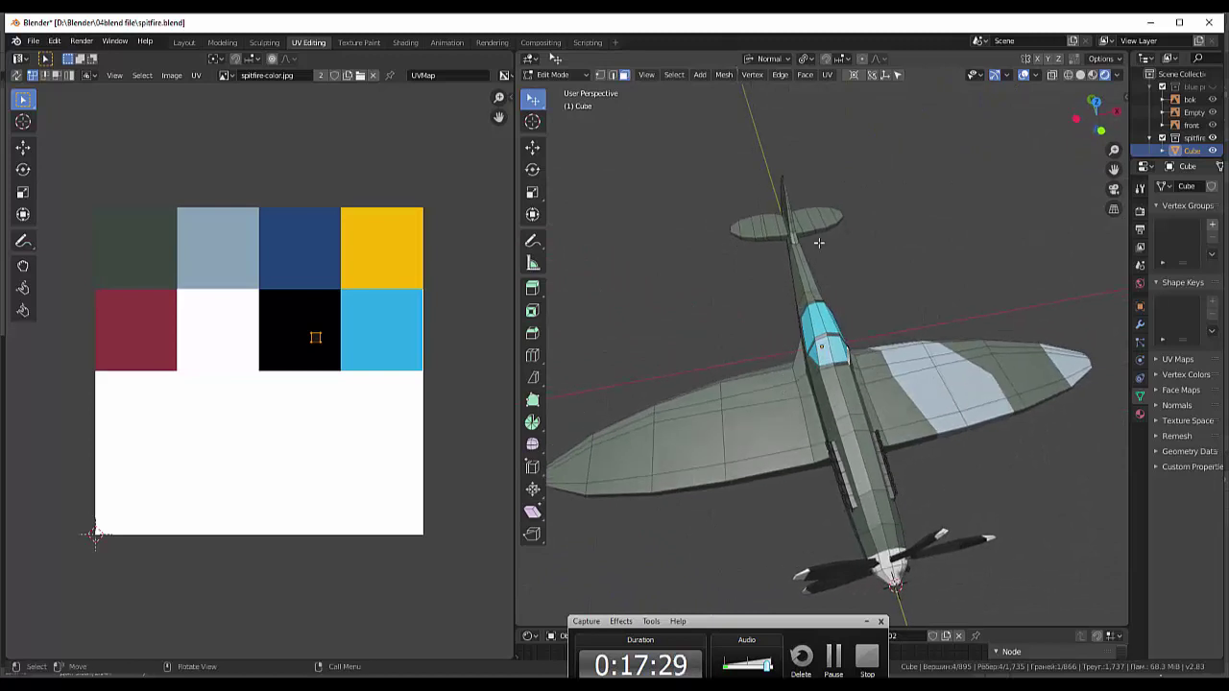
pyautogui.moveTo(871, 408); pyautogui.dragTo(763, 334, button='middle')
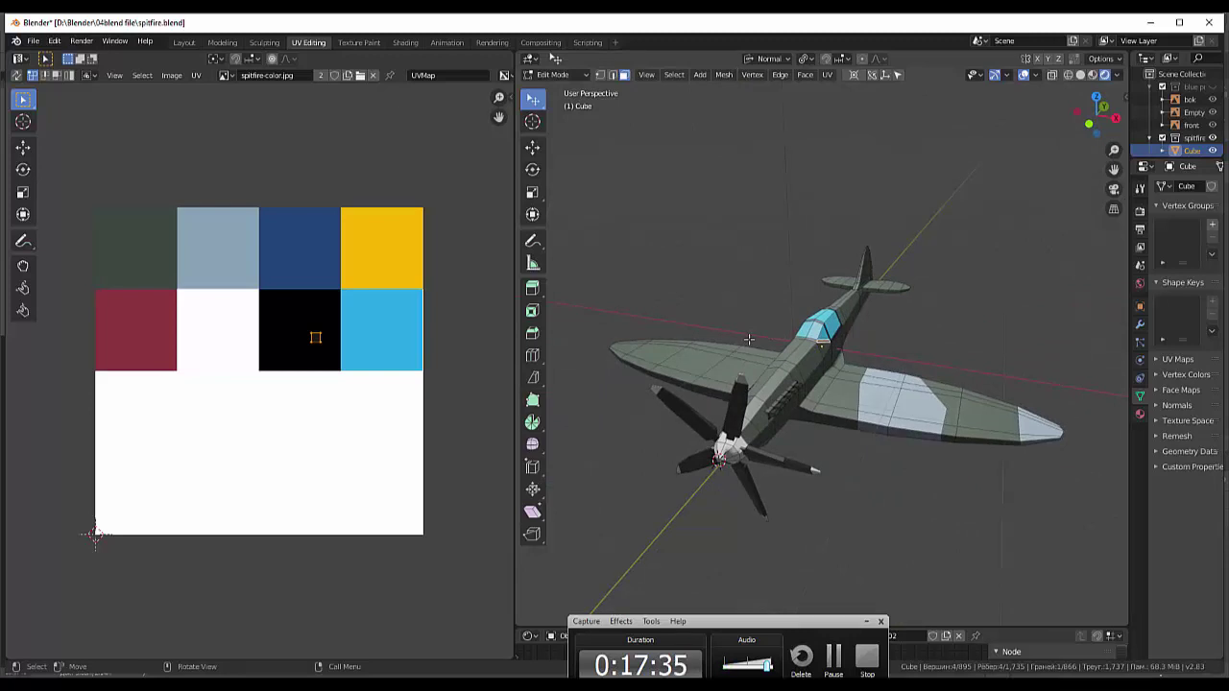
pyautogui.moveTo(643, 329); pyautogui.dragTo(708, 344, button='middle')
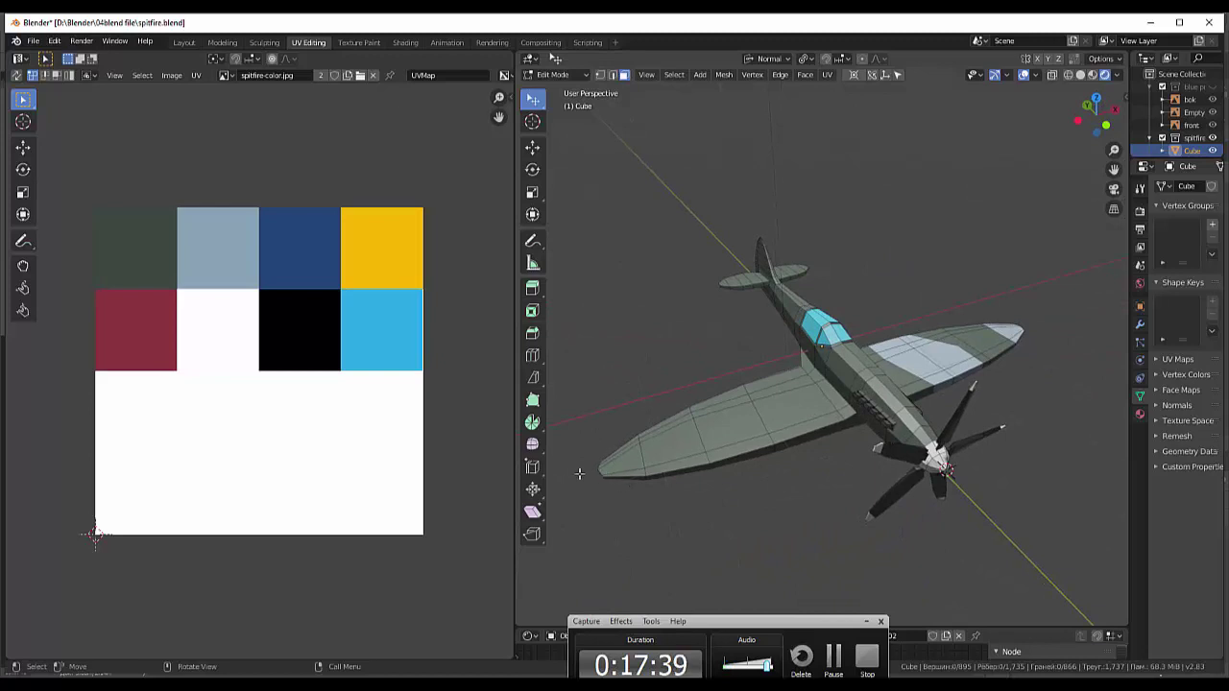
pyautogui.moveTo(533, 104); pyautogui.dragTo(564, 157)
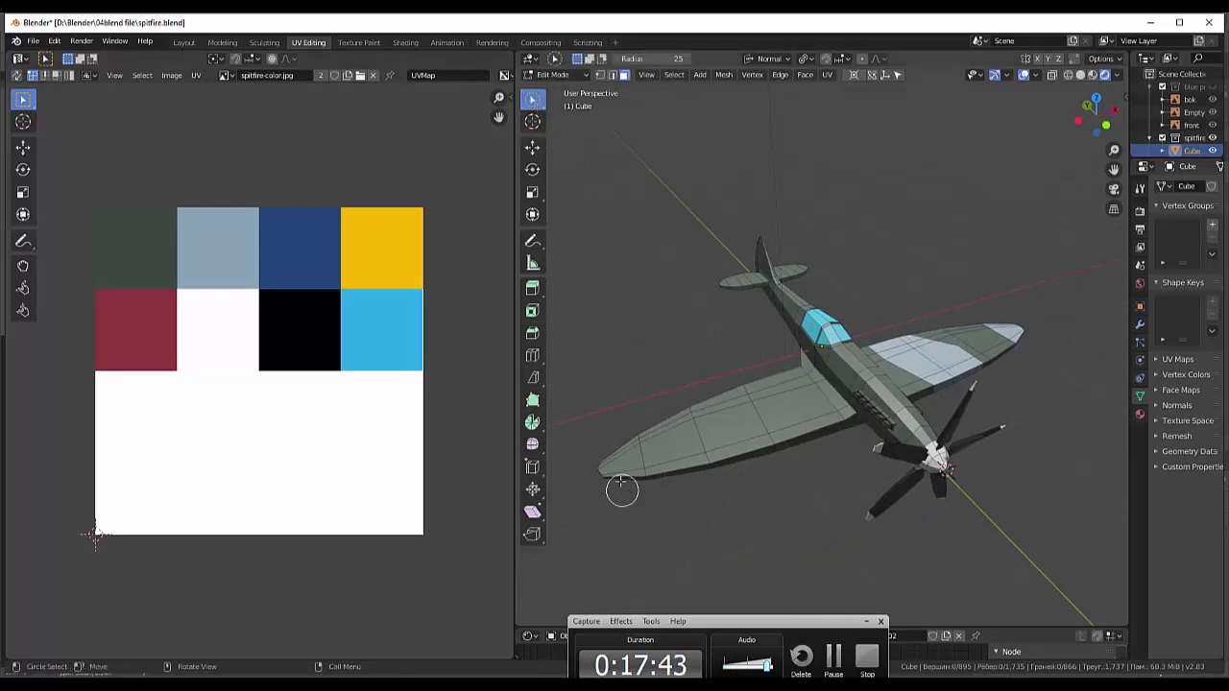
# - Circle-select the remaining wingtip faces and move their UVs onto the light grey-blue square
pyautogui.moveTo(623, 487)
pyautogui.mouseDown()
pyautogui.moveTo(615, 462)
pyautogui.moveTo(627, 500)
pyautogui.mouseUp()
pyautogui.moveTo(680, 497); pyautogui.dragTo(713, 406, button='middle')
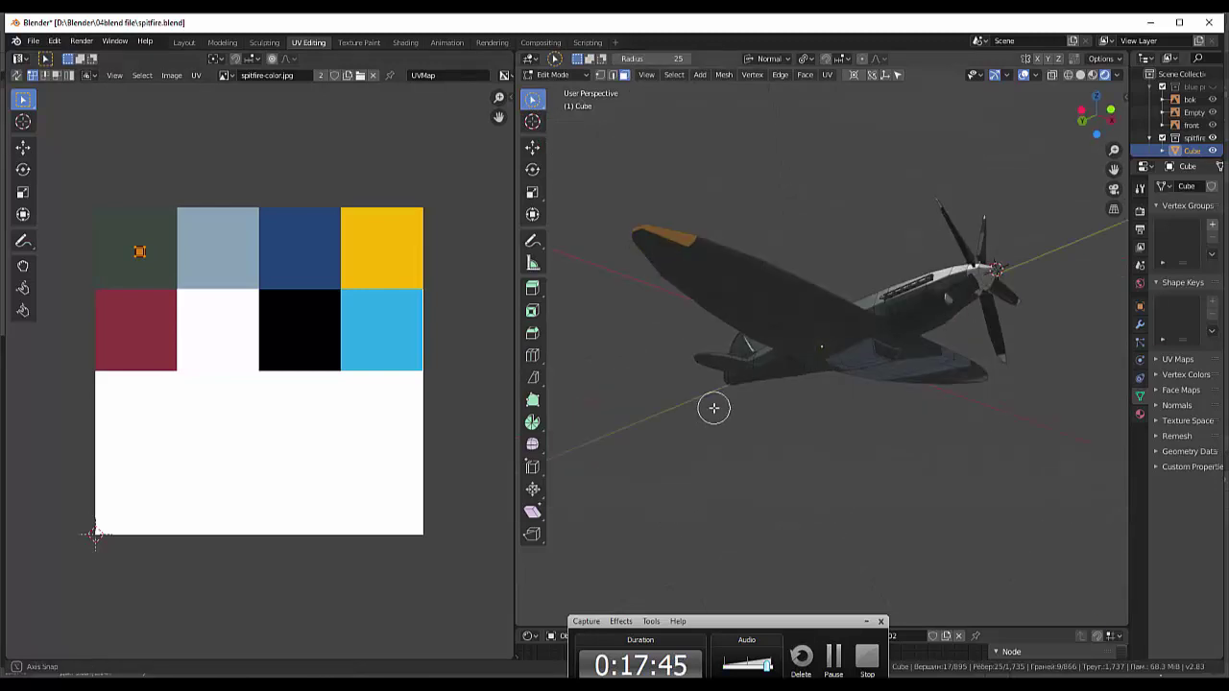
pyautogui.moveTo(620, 274)
pyautogui.mouseDown(button='middle')
pyautogui.moveTo(677, 304)
pyautogui.moveTo(655, 411)
pyautogui.moveTo(650, 397)
pyautogui.mouseUp(button='middle')
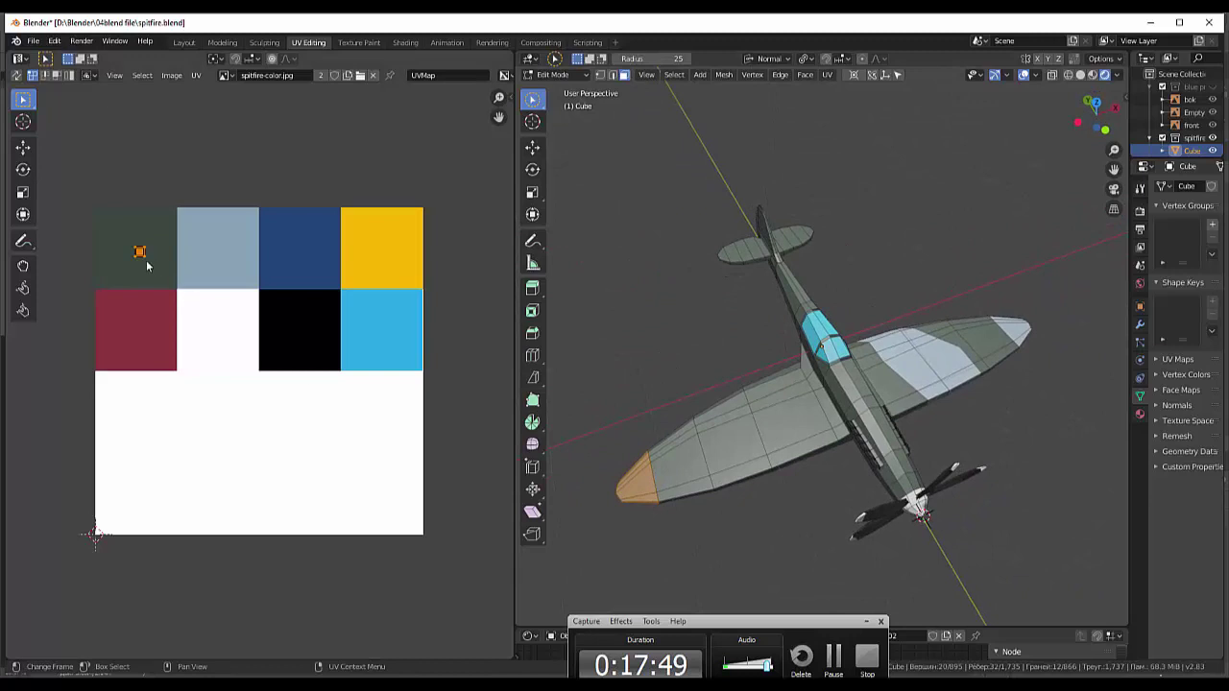
pyautogui.press('g')
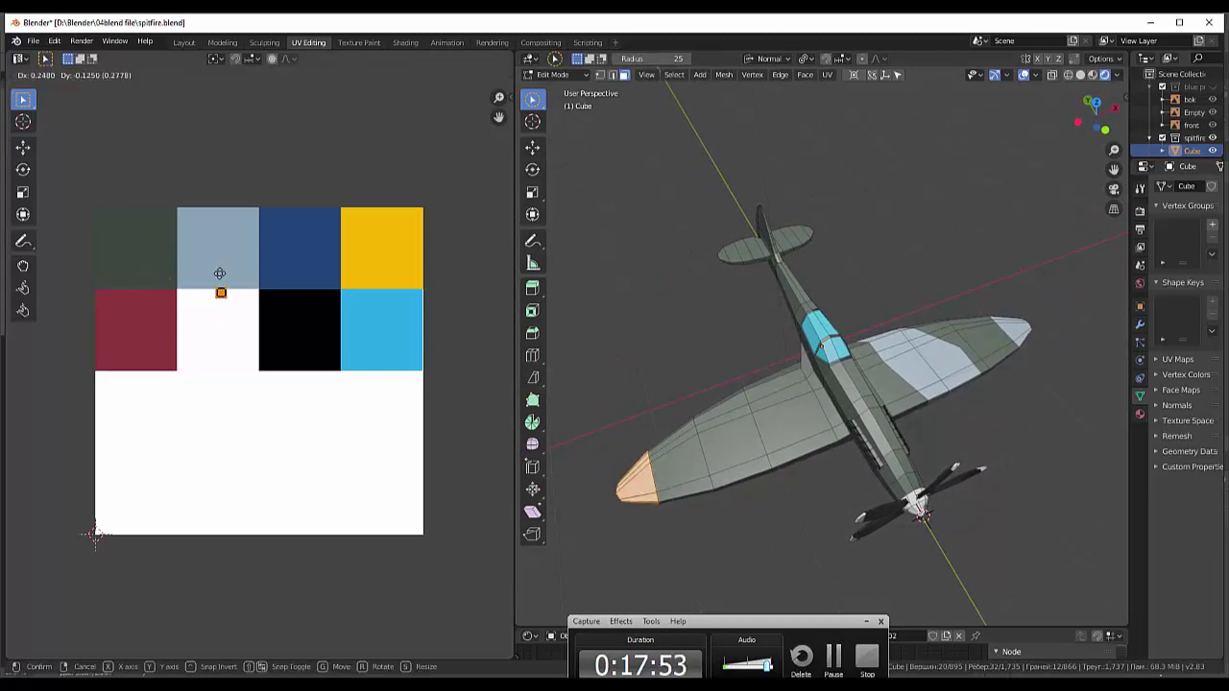
pyautogui.click(222, 265)
# - Deselect and view the plane from low side angles to check both wingtips match
pyautogui.click(613, 261)
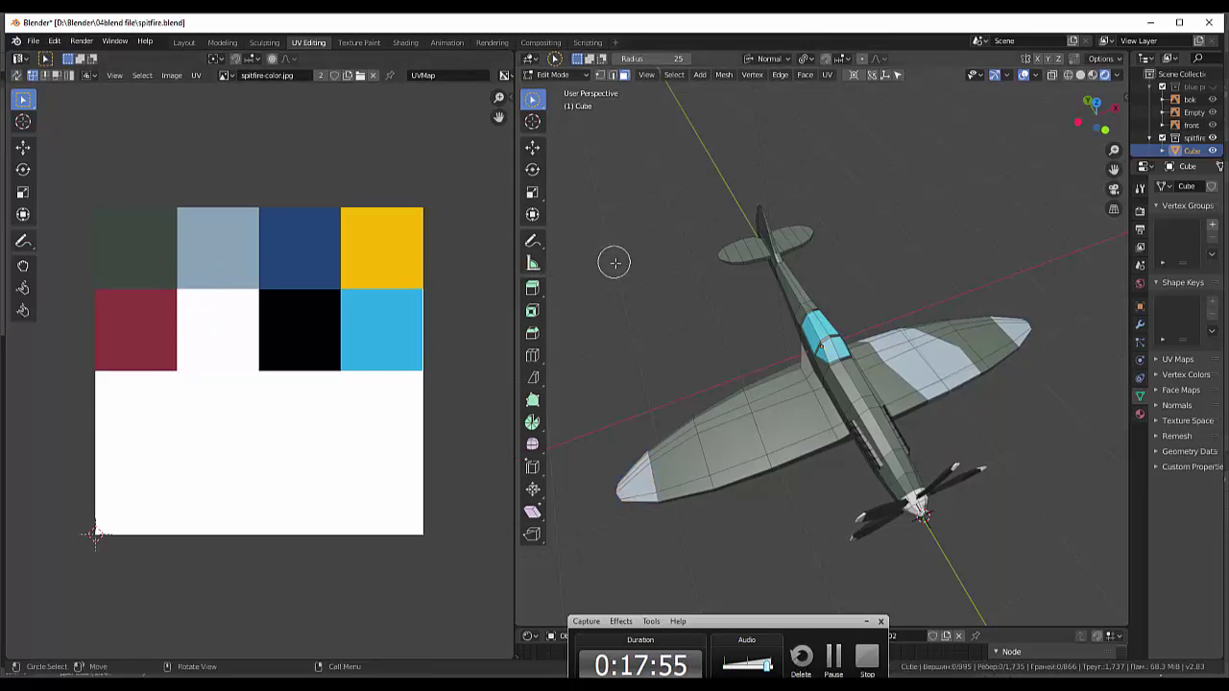
pyautogui.moveTo(614, 261)
pyautogui.mouseDown(button='middle')
pyautogui.moveTo(639, 279)
pyautogui.moveTo(595, 263)
pyautogui.mouseUp(button='middle')
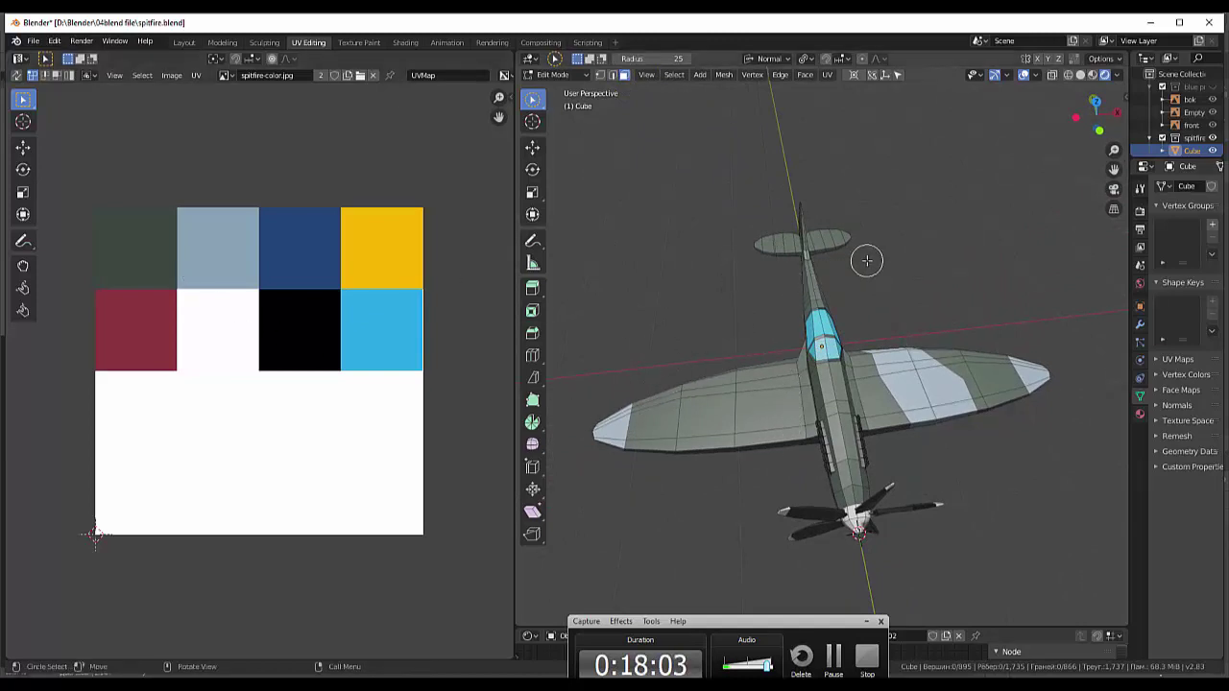
pyautogui.moveTo(867, 260)
pyautogui.mouseDown(button='middle')
pyautogui.moveTo(929, 238)
pyautogui.moveTo(1086, 315)
pyautogui.moveTo(563, 239)
pyautogui.moveTo(628, 217)
pyautogui.moveTo(664, 262)
pyautogui.moveTo(853, 241)
pyautogui.moveTo(782, 244)
pyautogui.moveTo(768, 227)
pyautogui.moveTo(766, 266)
pyautogui.mouseUp(button='middle')
pyautogui.scroll(3, 789, 333)
pyautogui.scroll(2, 789, 333)
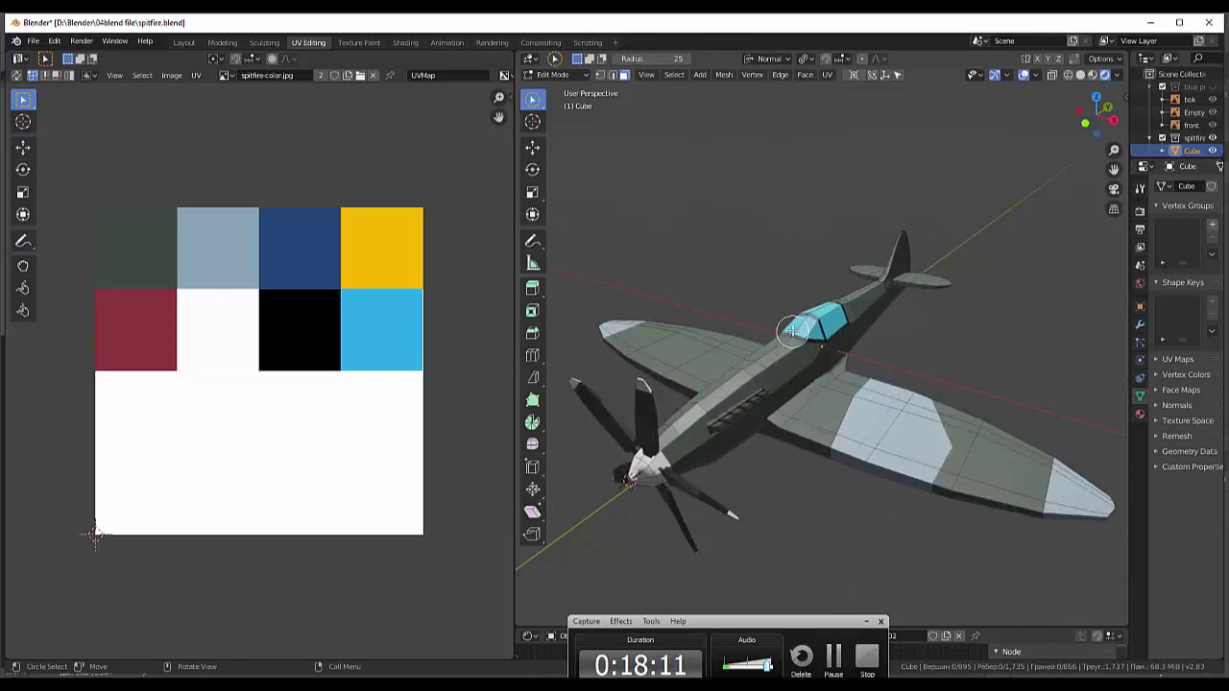
pyautogui.scroll(-1, 789, 333)
pyautogui.moveTo(789, 333)
pyautogui.mouseDown(button='middle')
pyautogui.moveTo(805, 300)
pyautogui.moveTo(785, 344)
pyautogui.moveTo(823, 278)
pyautogui.moveTo(782, 300)
pyautogui.mouseUp(button='middle')
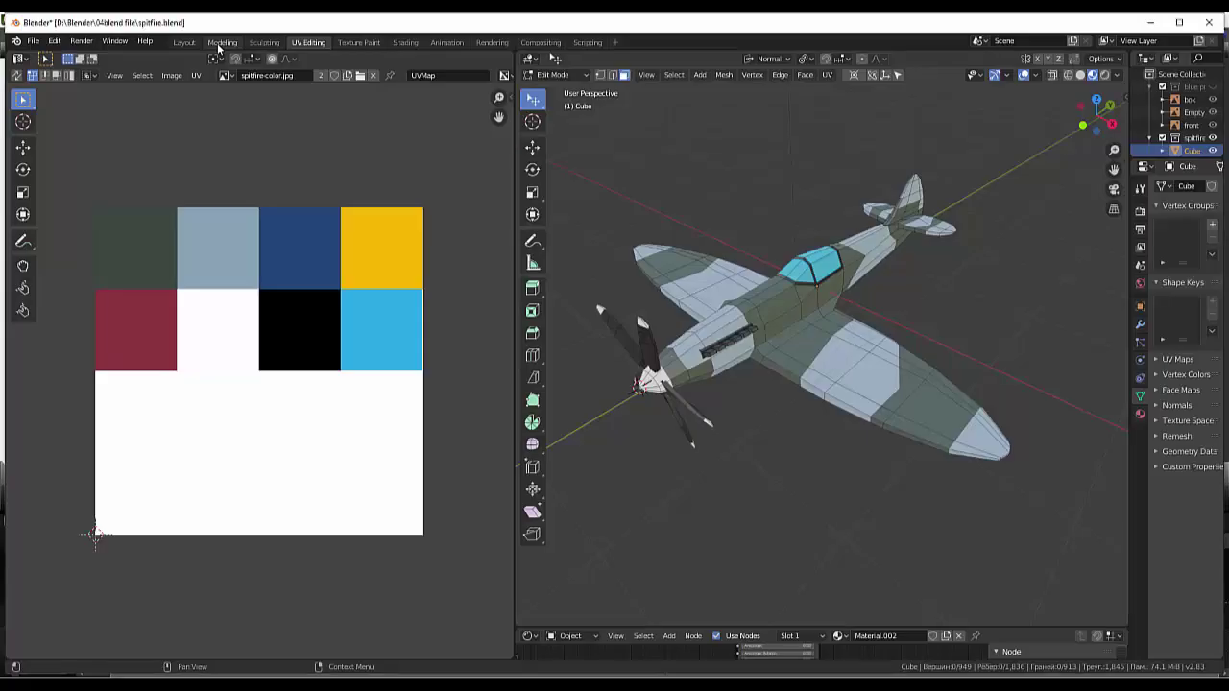
# - Switch to the Modeling workspace and view the Spitfire from above
pyautogui.click(221, 42)
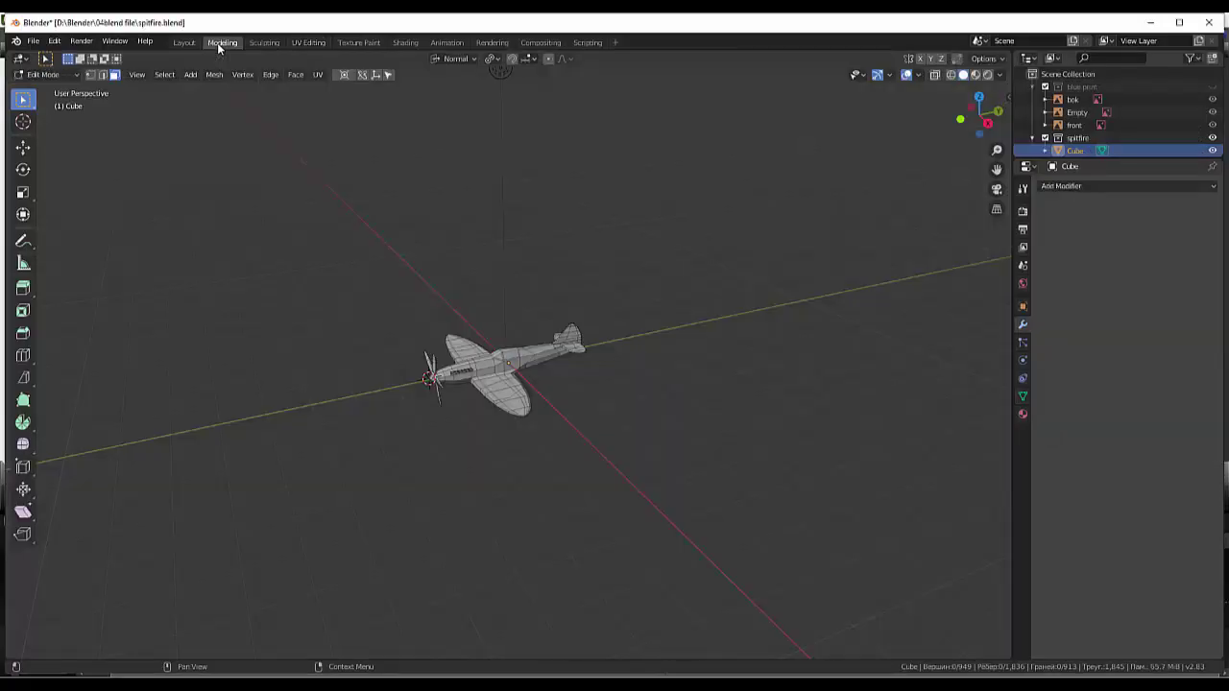
pyautogui.scroll(4, 630, 337)
pyautogui.scroll(1, 639, 332)
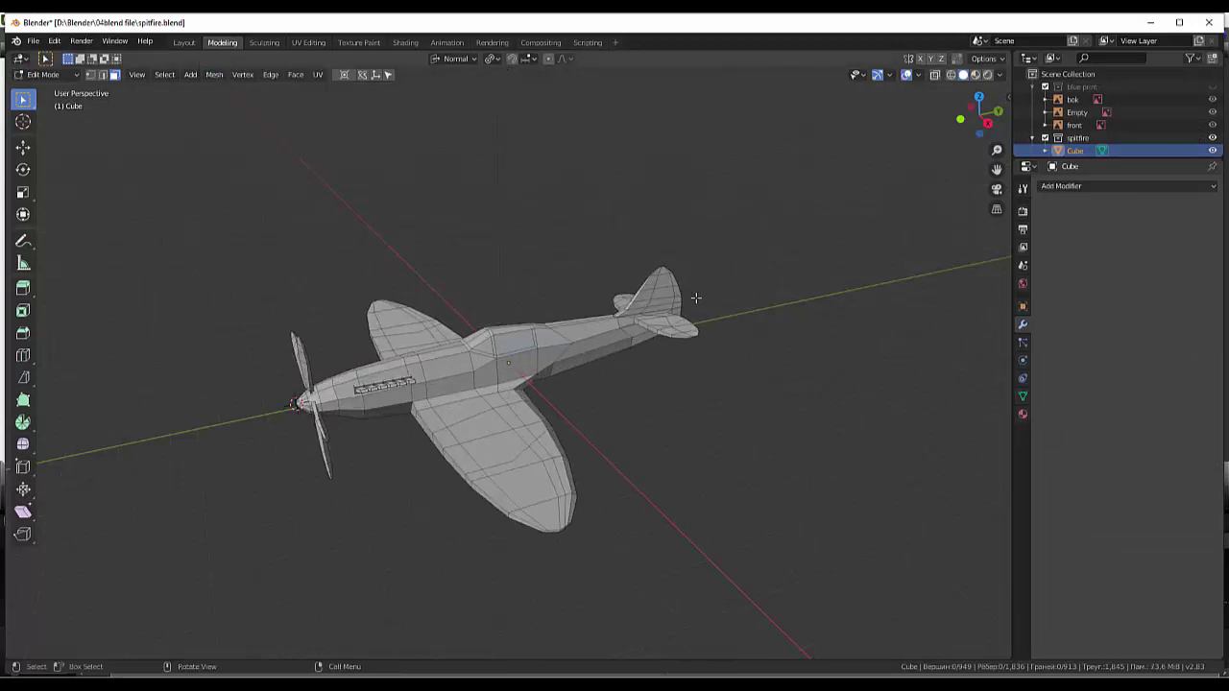
pyautogui.moveTo(691, 294)
pyautogui.mouseDown(button='middle')
pyautogui.moveTo(738, 310)
pyautogui.moveTo(566, 357)
pyautogui.moveTo(595, 288)
pyautogui.moveTo(667, 228)
pyautogui.mouseUp(button='middle')
pyautogui.scroll(3, 567, 357)
# - Turn on Material Preview shading and view the textured camouflage from below and above
pyautogui.click(975, 76)
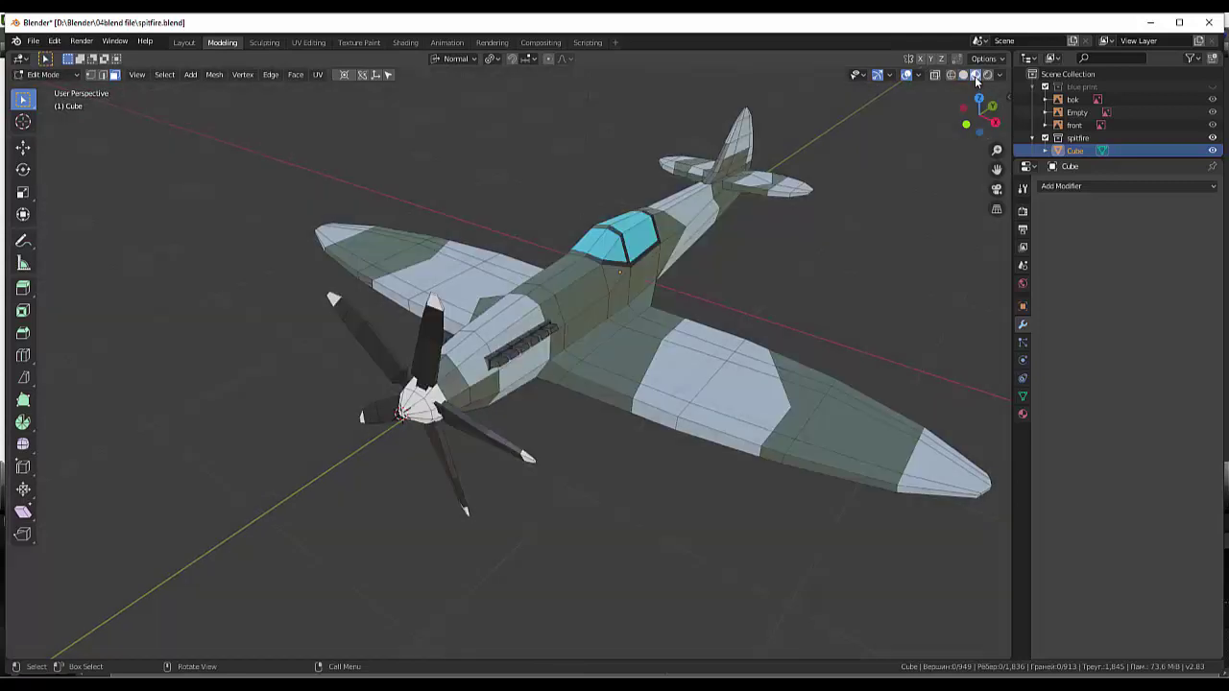
pyautogui.moveTo(784, 285)
pyautogui.mouseDown(button='middle')
pyautogui.moveTo(772, 137)
pyautogui.moveTo(855, 239)
pyautogui.moveTo(784, 359)
pyautogui.moveTo(752, 329)
pyautogui.moveTo(729, 351)
pyautogui.moveTo(746, 311)
pyautogui.mouseUp(button='middle')
pyautogui.moveTo(820, 255)
pyautogui.mouseDown(button='middle')
pyautogui.moveTo(905, 280)
pyautogui.moveTo(774, 329)
pyautogui.moveTo(690, 343)
pyautogui.moveTo(694, 359)
pyautogui.moveTo(707, 351)
pyautogui.mouseUp(button='middle')
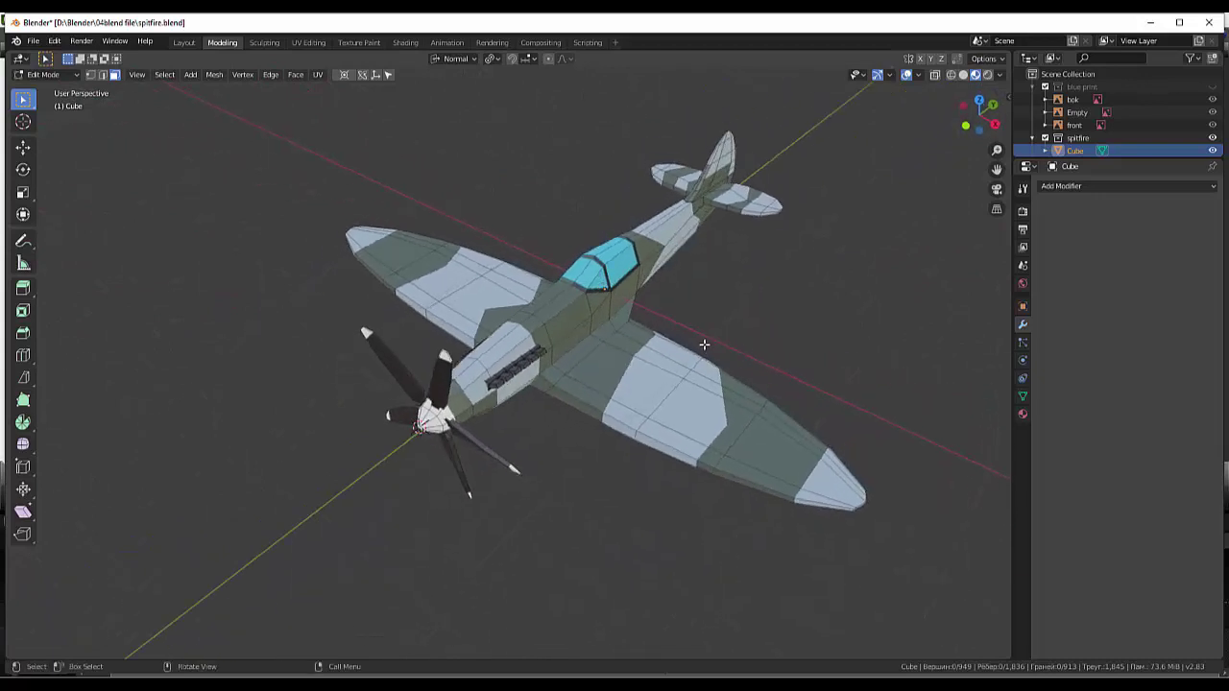
pyautogui.scroll(2, 708, 352)
pyautogui.scroll(1, 676, 321)
pyautogui.scroll(-2, 676, 320)
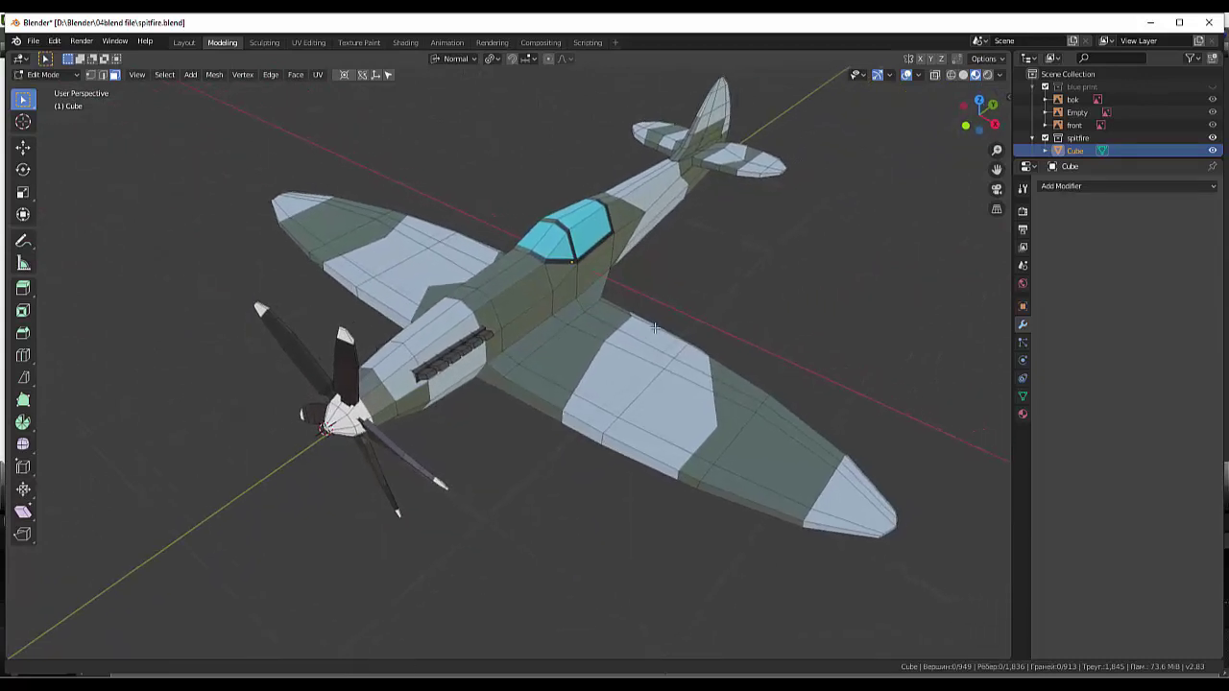
pyautogui.scroll(3, 672, 331)
pyautogui.scroll(-1, 671, 338)
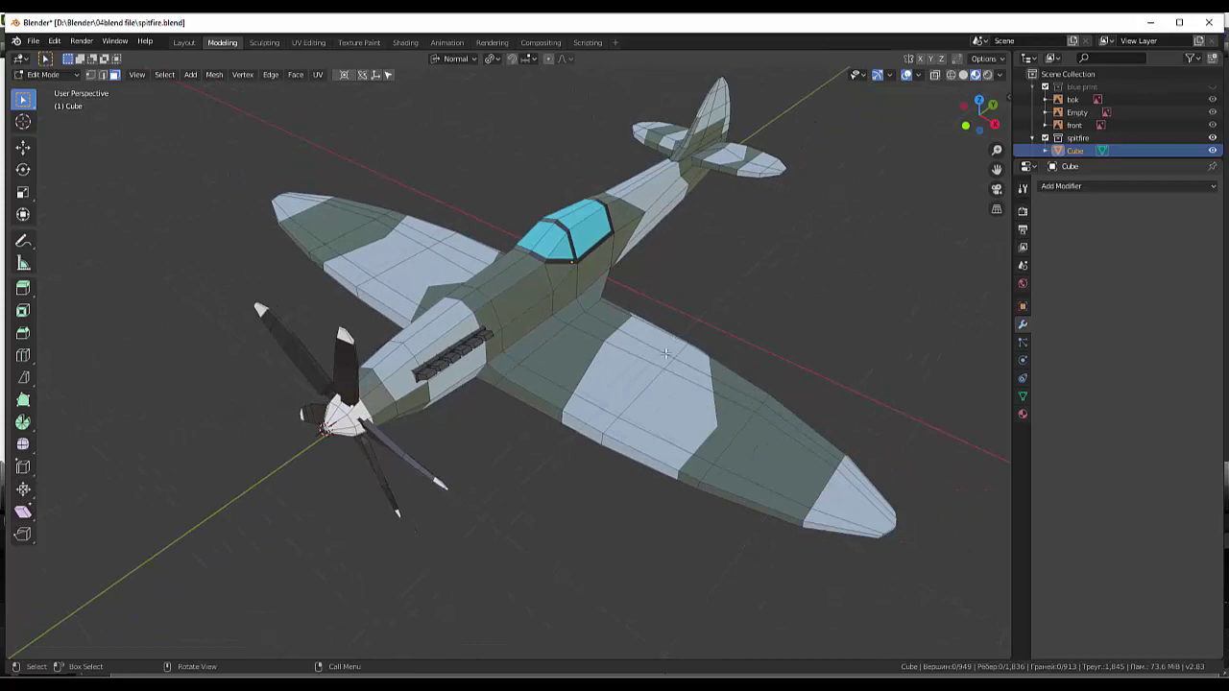